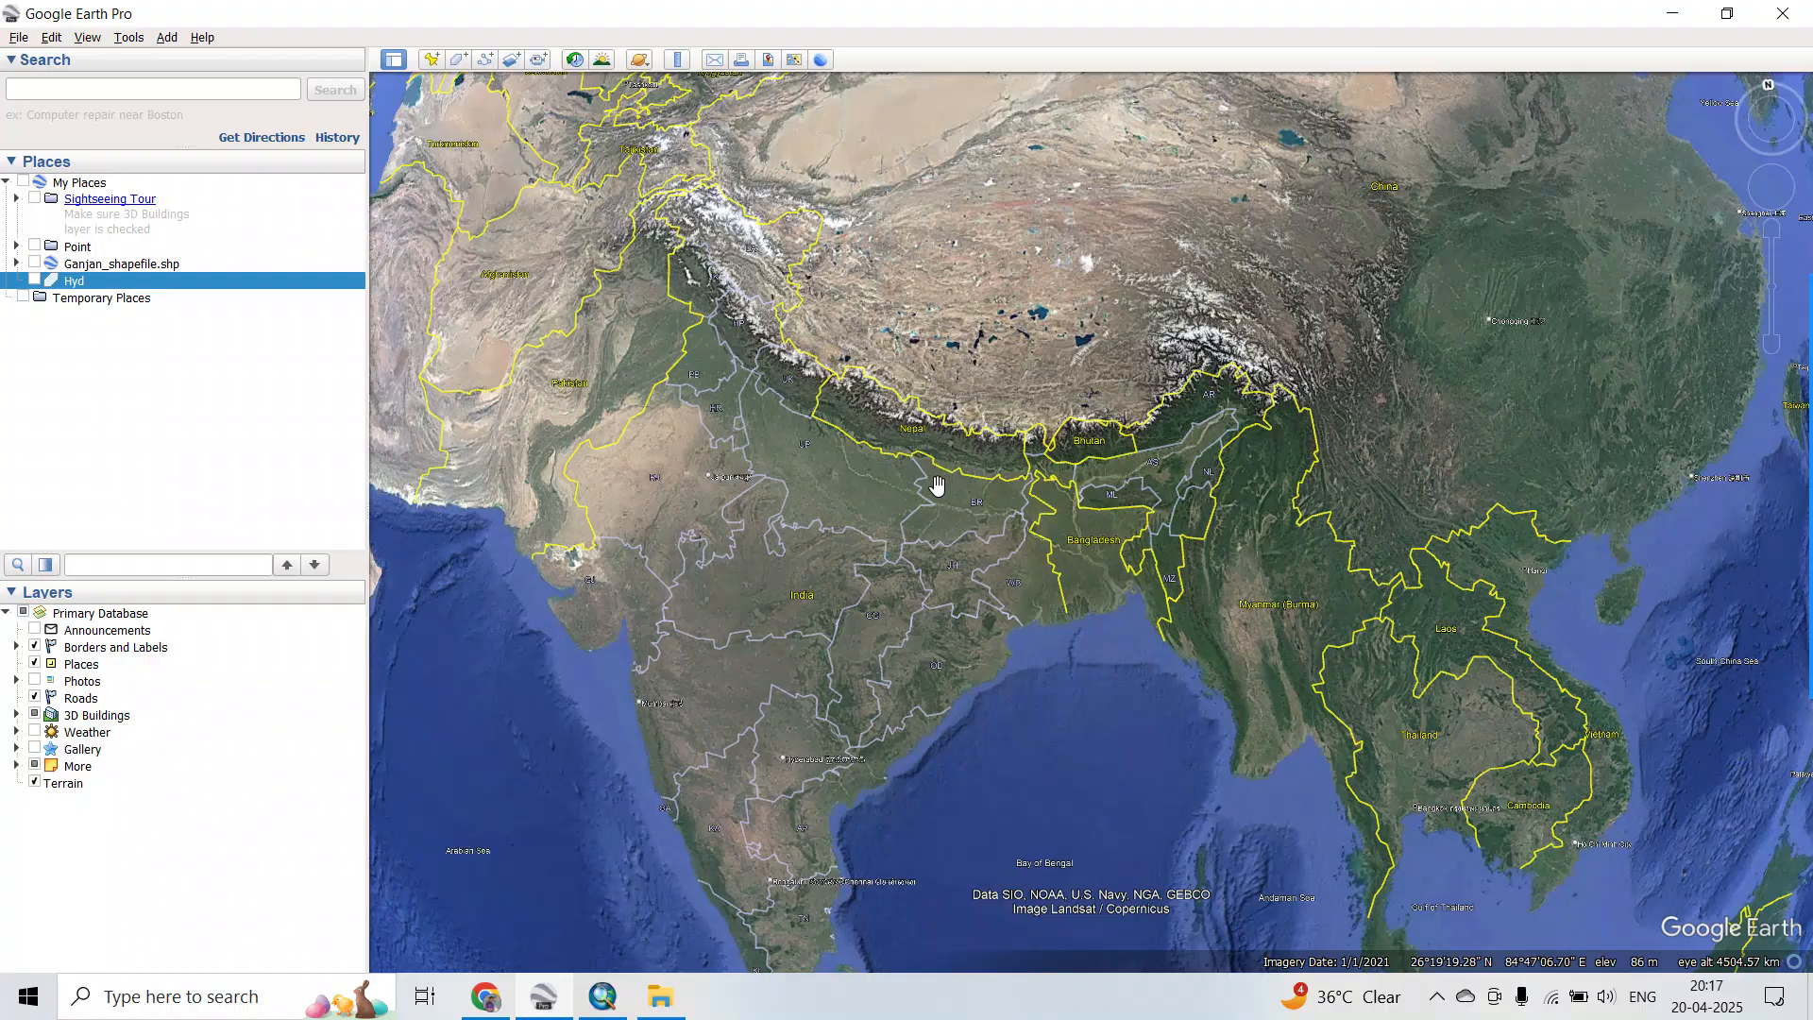
Draw a new path of dense crisscrossing lines covering the Sikkim area between Kanchenjunga National Park, Darjeeling and the Bhutan border.
scroll(935, 486, up, 3)
scroll(945, 510, up, 2)
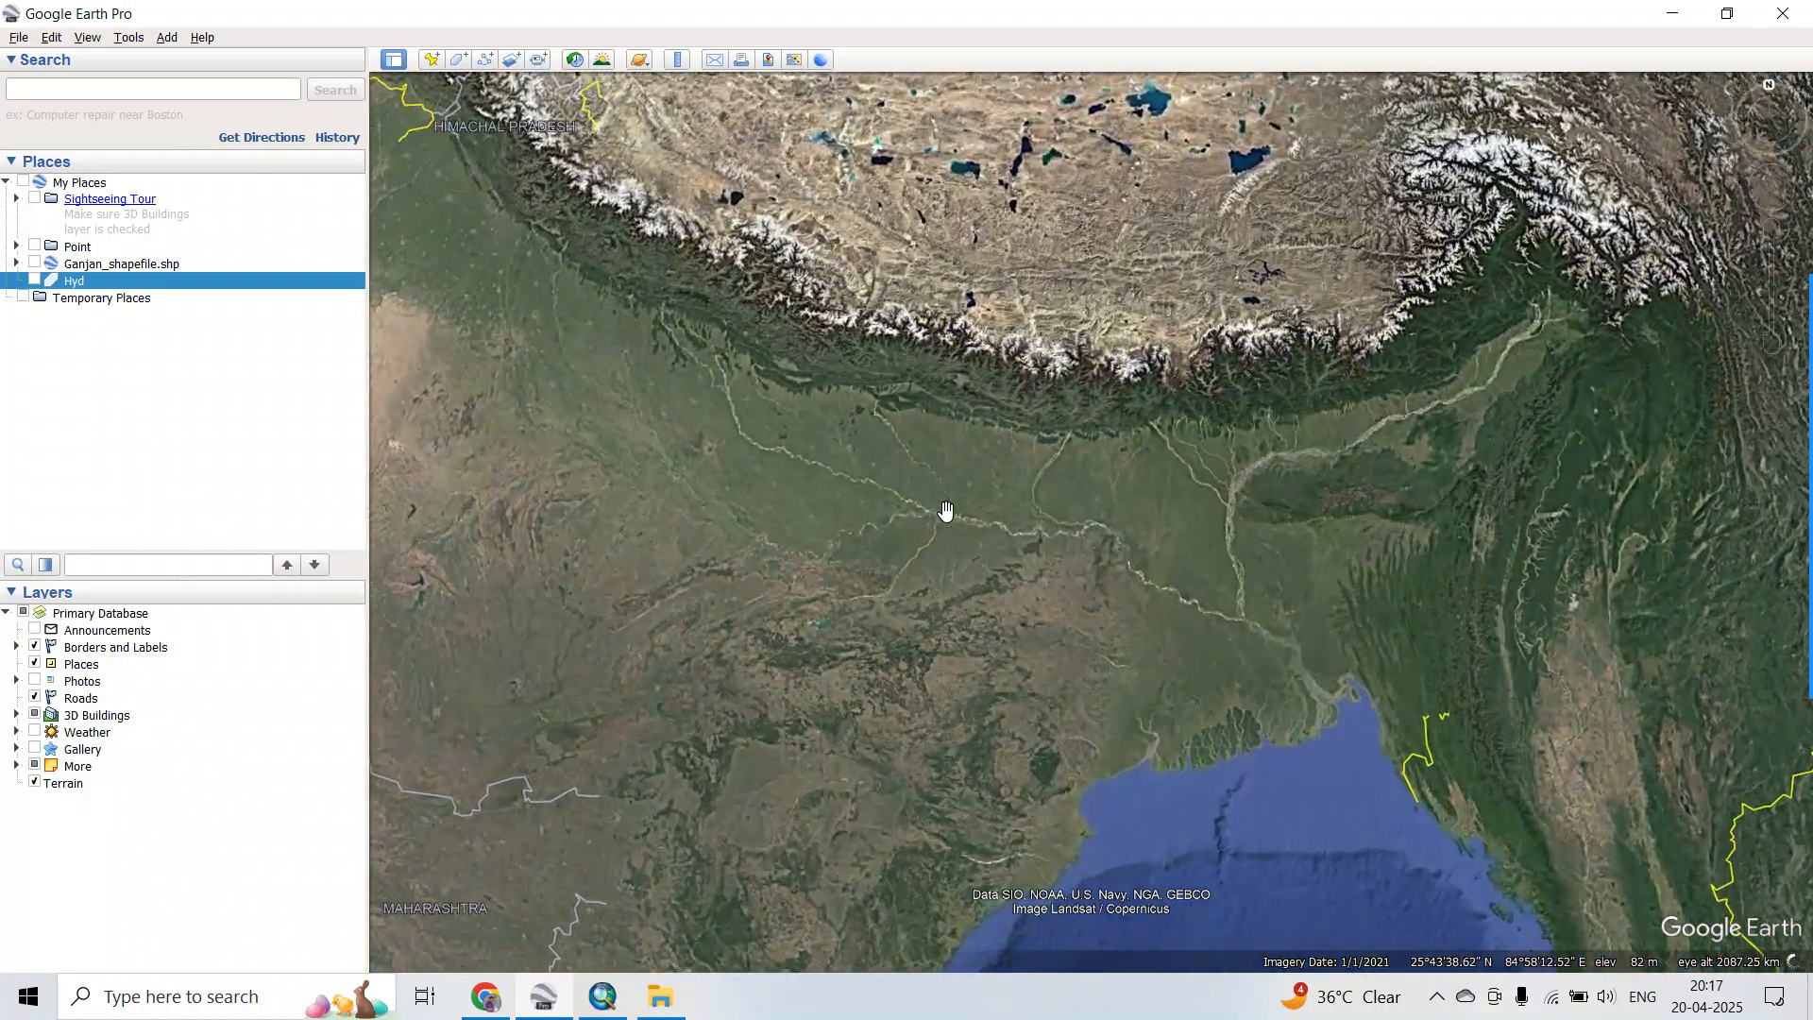
scroll(947, 511, up, 3)
scroll(831, 546, up, 3)
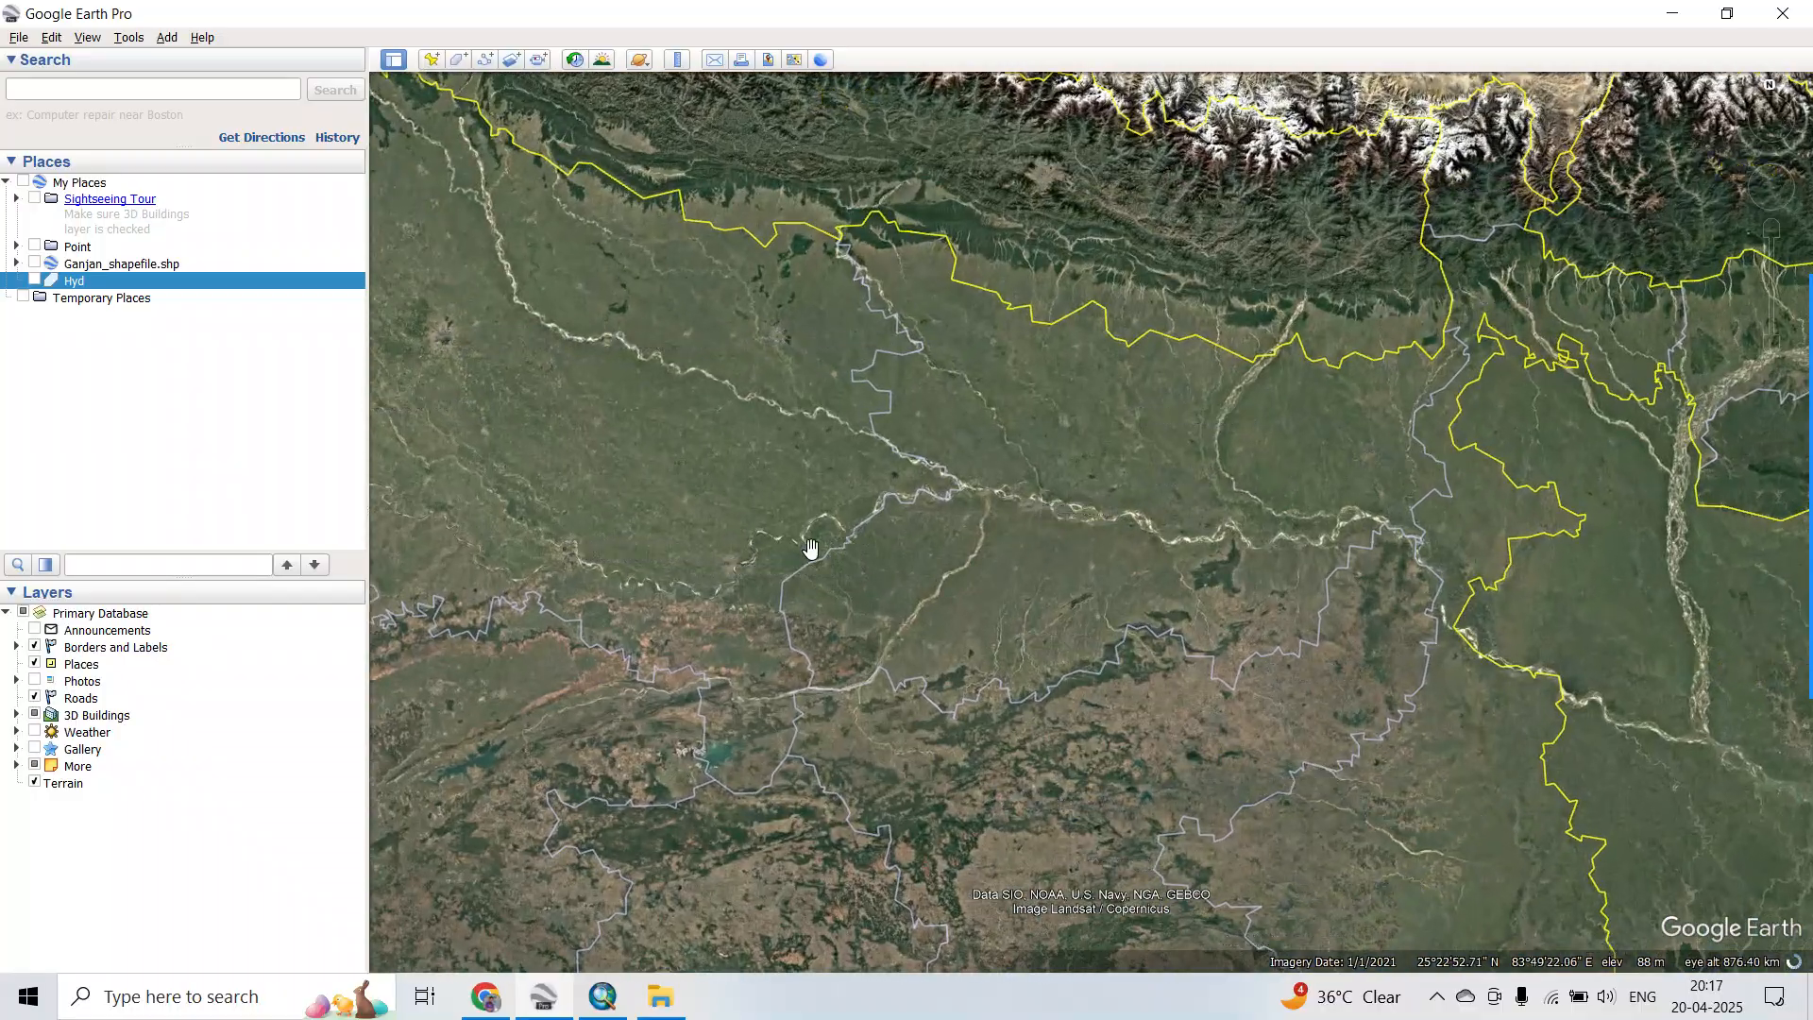
drag(1154, 346, 770, 718)
scroll(964, 515, up, 4)
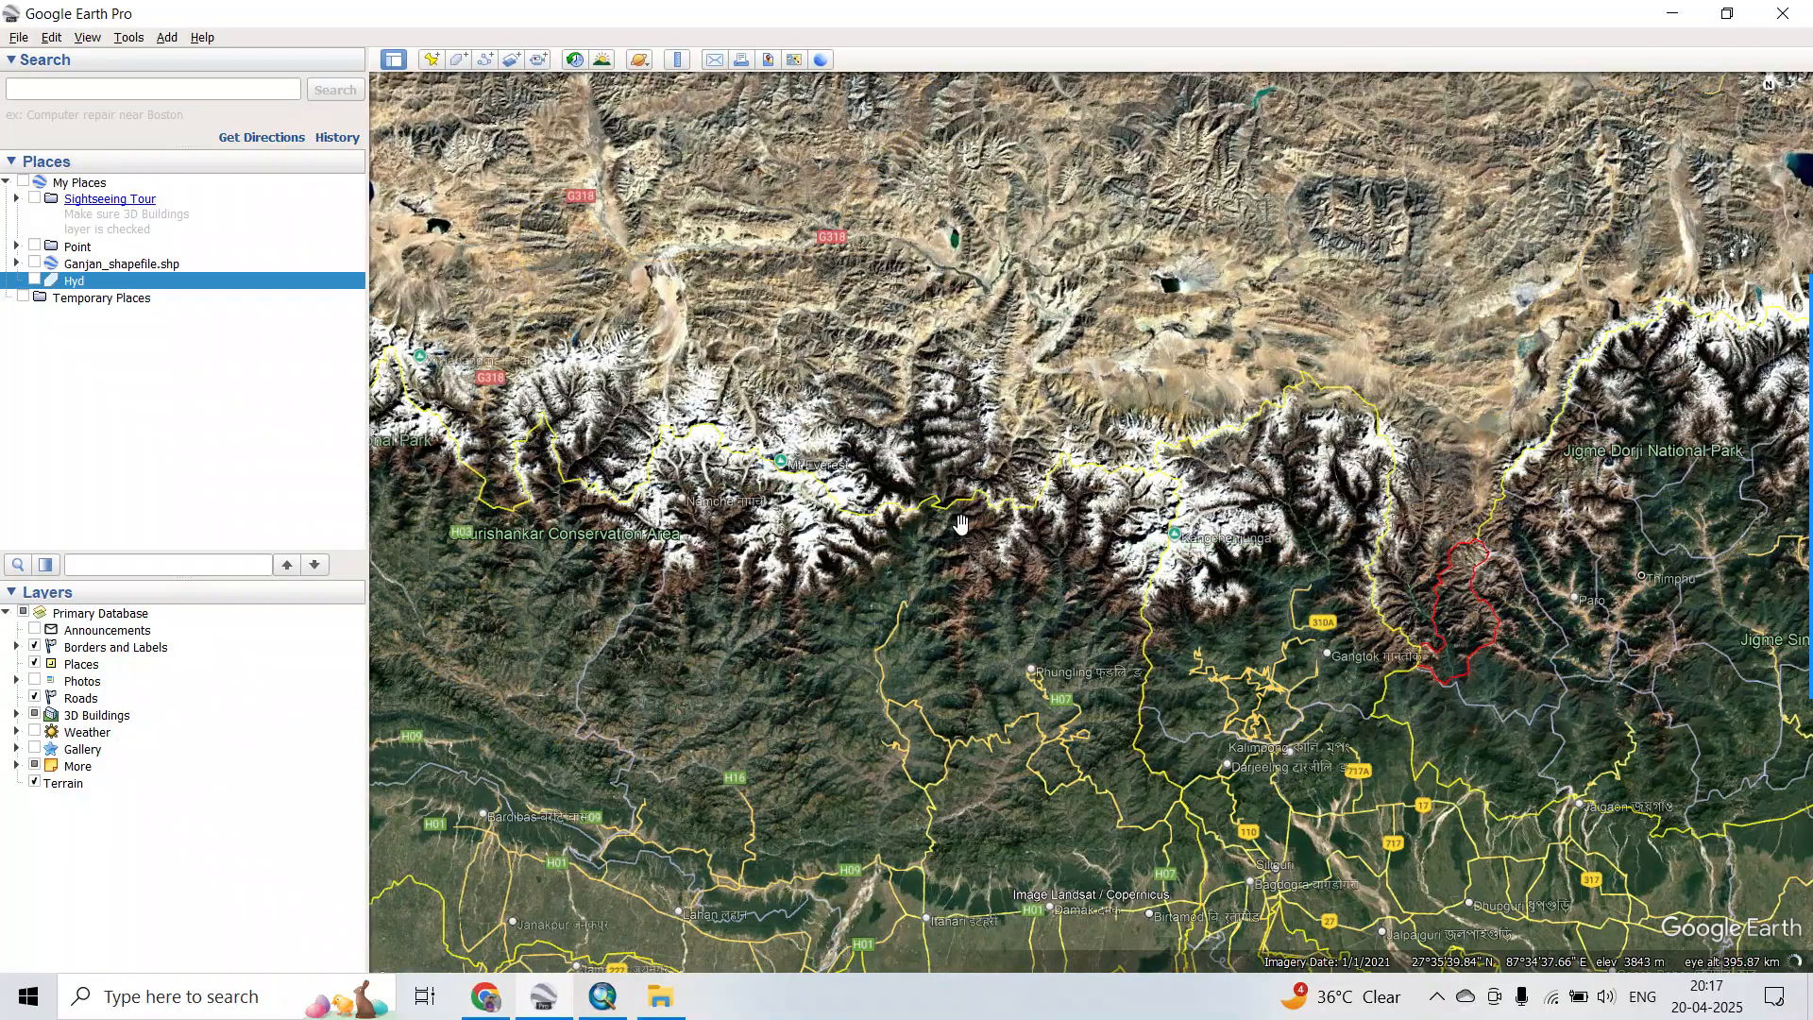
drag(1049, 581, 990, 546)
drag(869, 604, 906, 703)
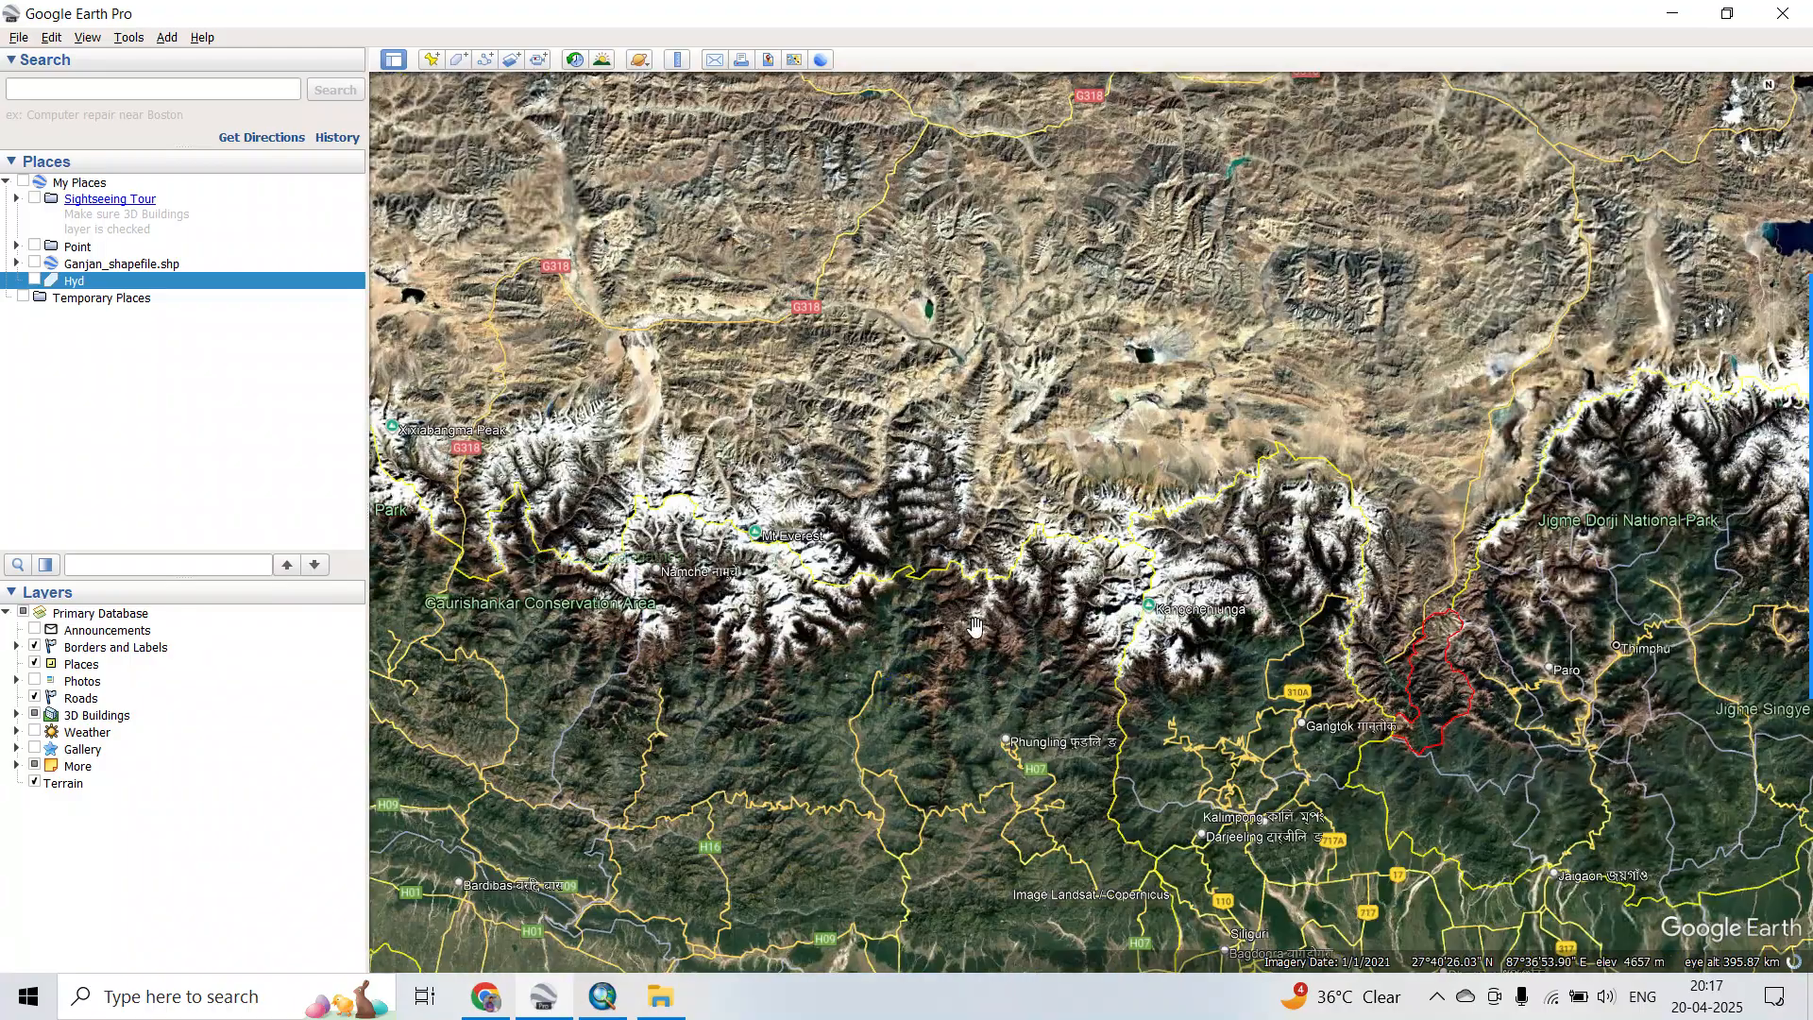
scroll(975, 626, down, 5)
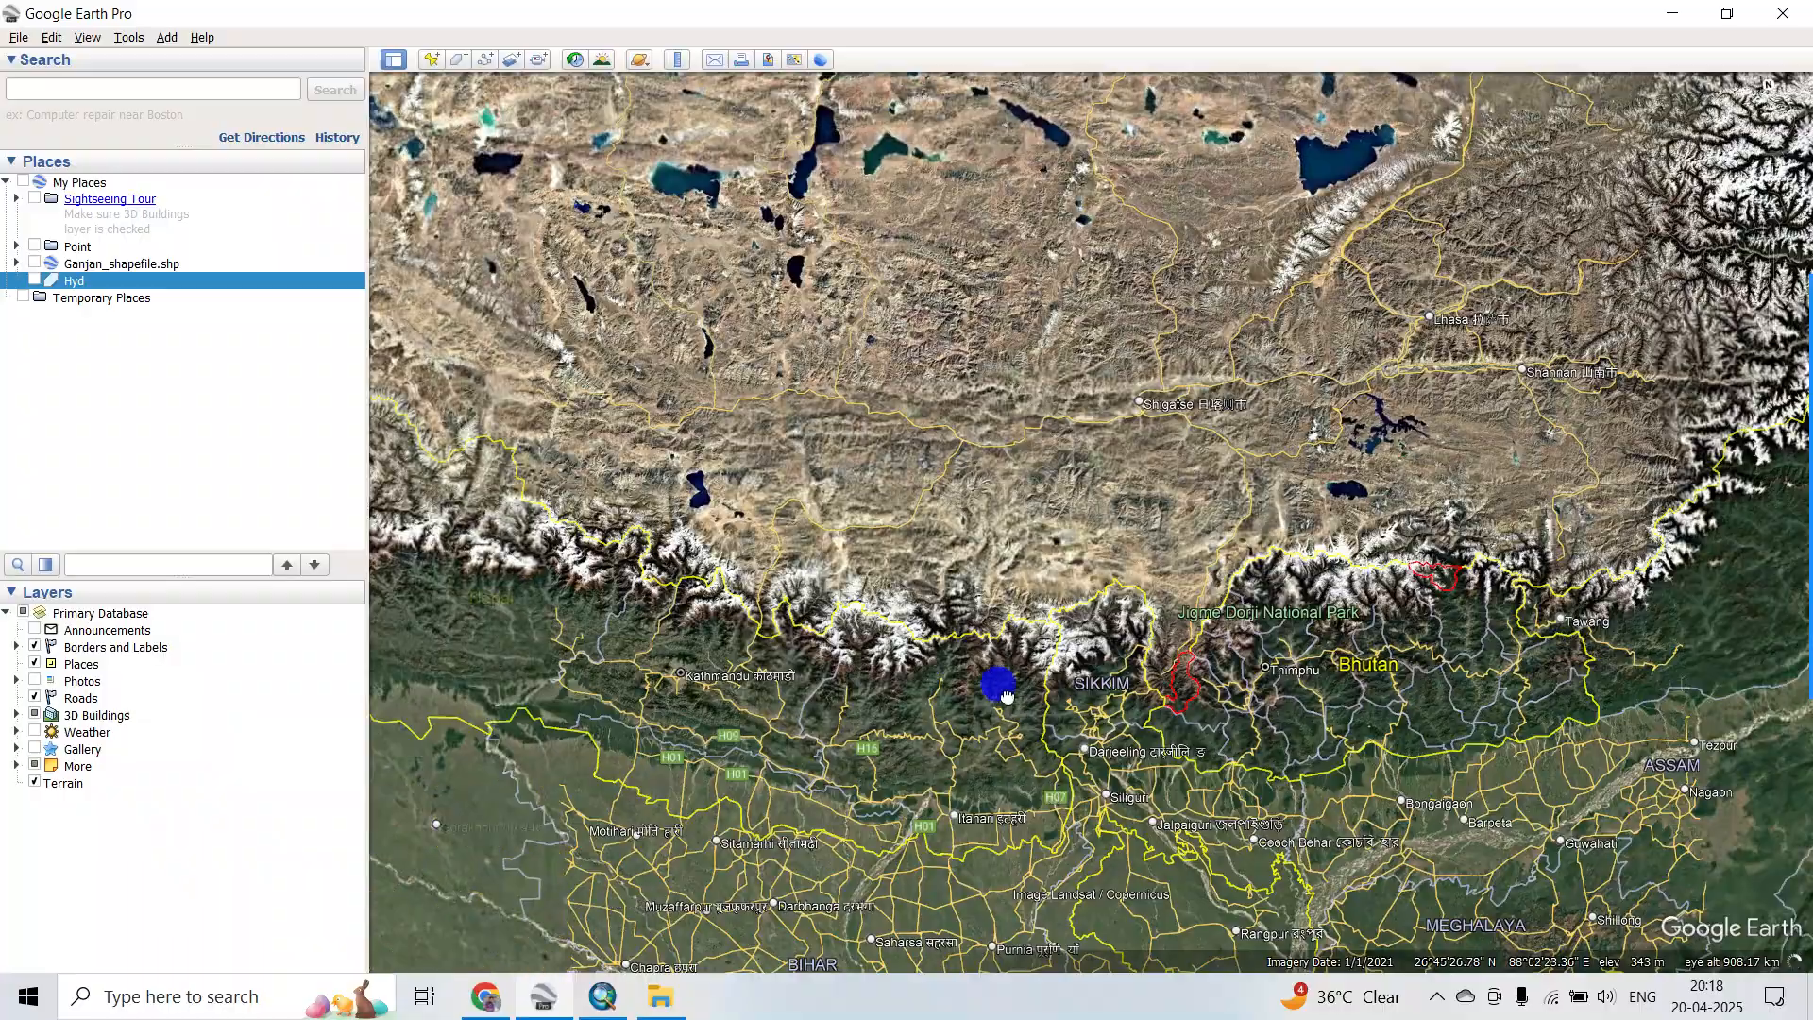
double_click(1007, 697)
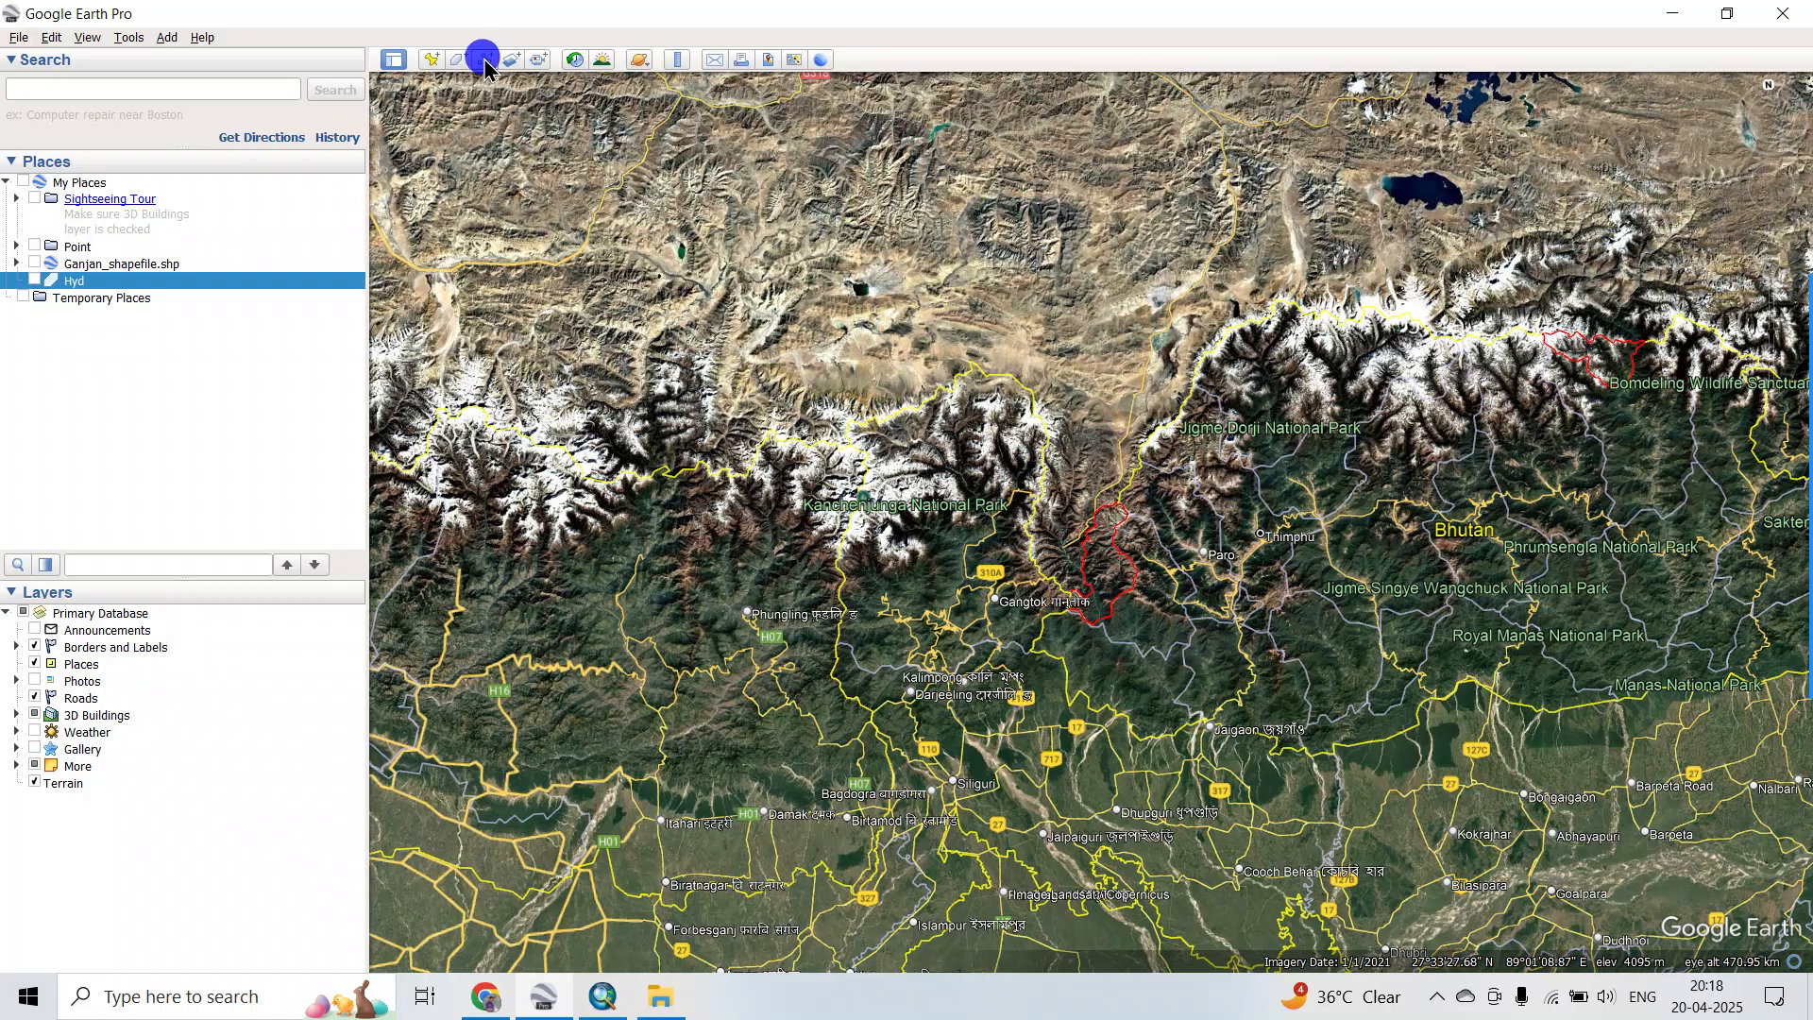
click(485, 60)
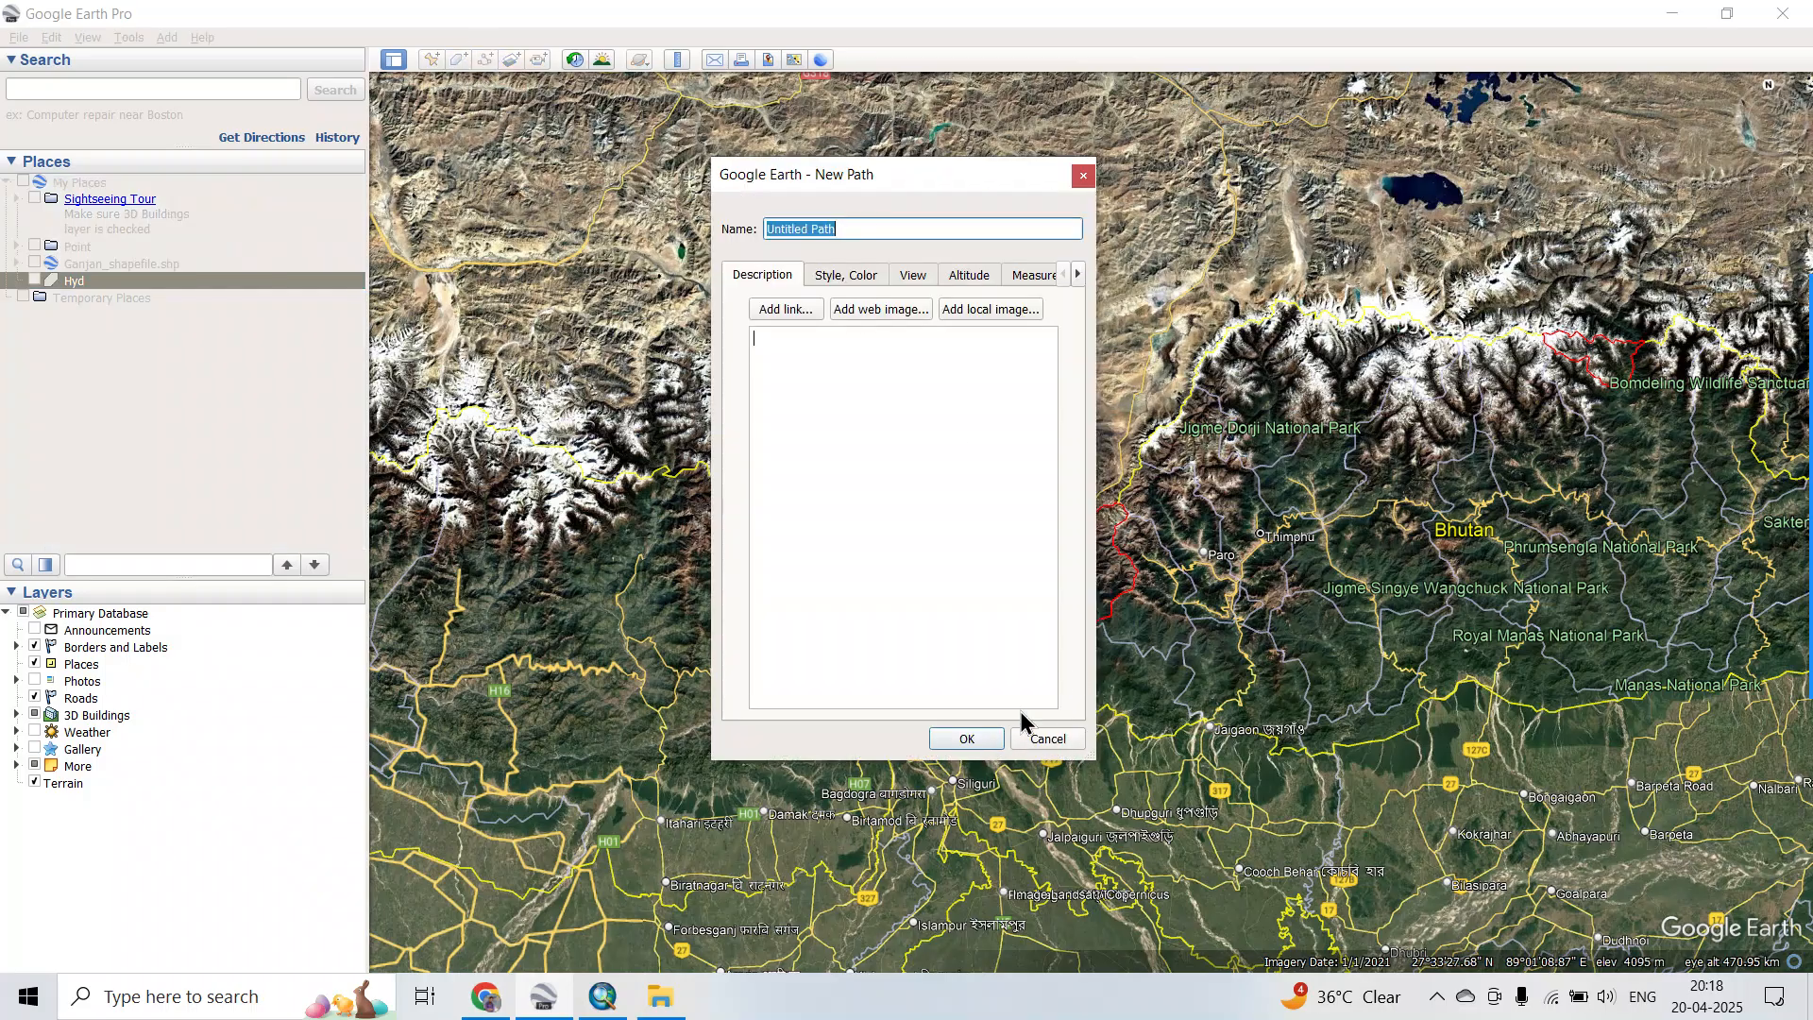
drag(935, 178, 1802, 201)
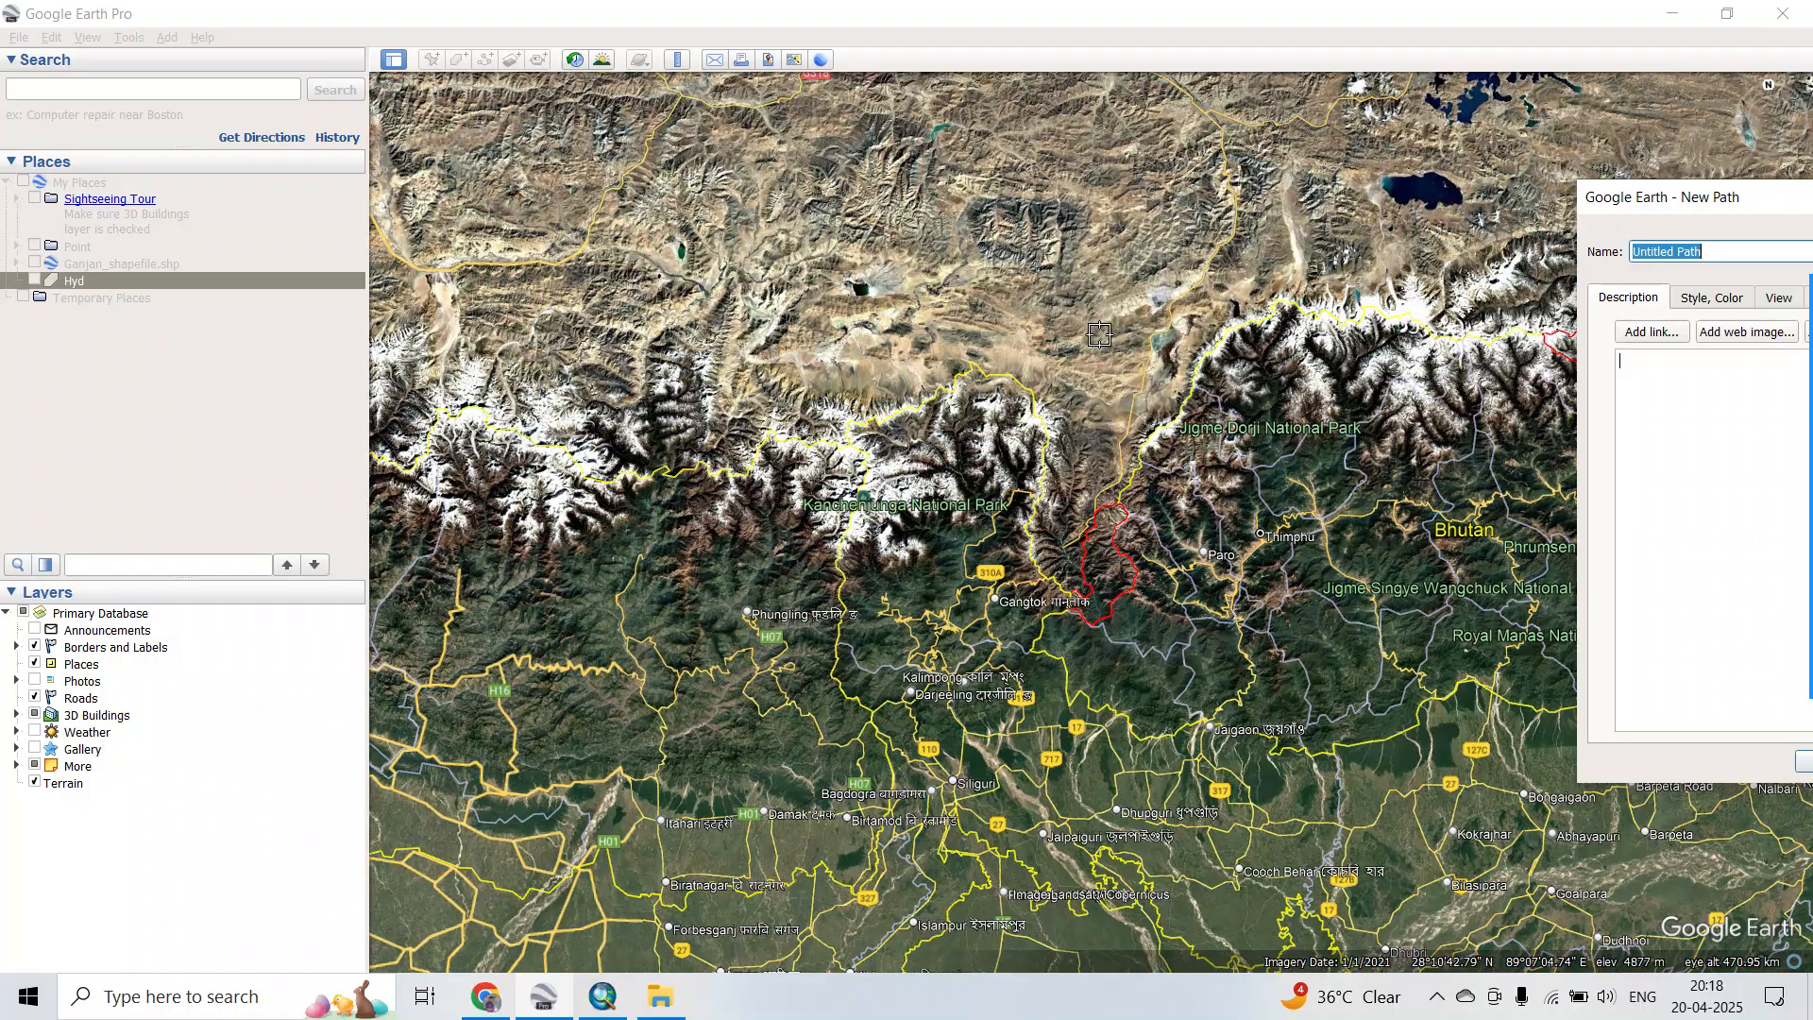
mouse_move(936, 369)
mouse_down()
mouse_move(883, 376)
mouse_move(810, 457)
mouse_move(832, 725)
mouse_move(1105, 690)
mouse_move(1099, 345)
mouse_move(976, 322)
mouse_move(923, 364)
mouse_move(1054, 339)
mouse_move(1088, 386)
mouse_move(878, 433)
mouse_move(850, 487)
mouse_move(1092, 474)
mouse_move(997, 543)
mouse_move(839, 543)
mouse_move(820, 586)
mouse_move(933, 631)
mouse_move(1085, 646)
mouse_move(1049, 667)
mouse_move(1050, 413)
mouse_move(1022, 347)
mouse_move(943, 457)
mouse_move(960, 627)
mouse_move(892, 699)
mouse_move(861, 601)
mouse_move(870, 441)
mouse_move(904, 524)
mouse_move(873, 623)
mouse_move(914, 676)
mouse_move(1002, 616)
mouse_move(1016, 388)
mouse_move(1082, 557)
mouse_move(1080, 634)
mouse_up()
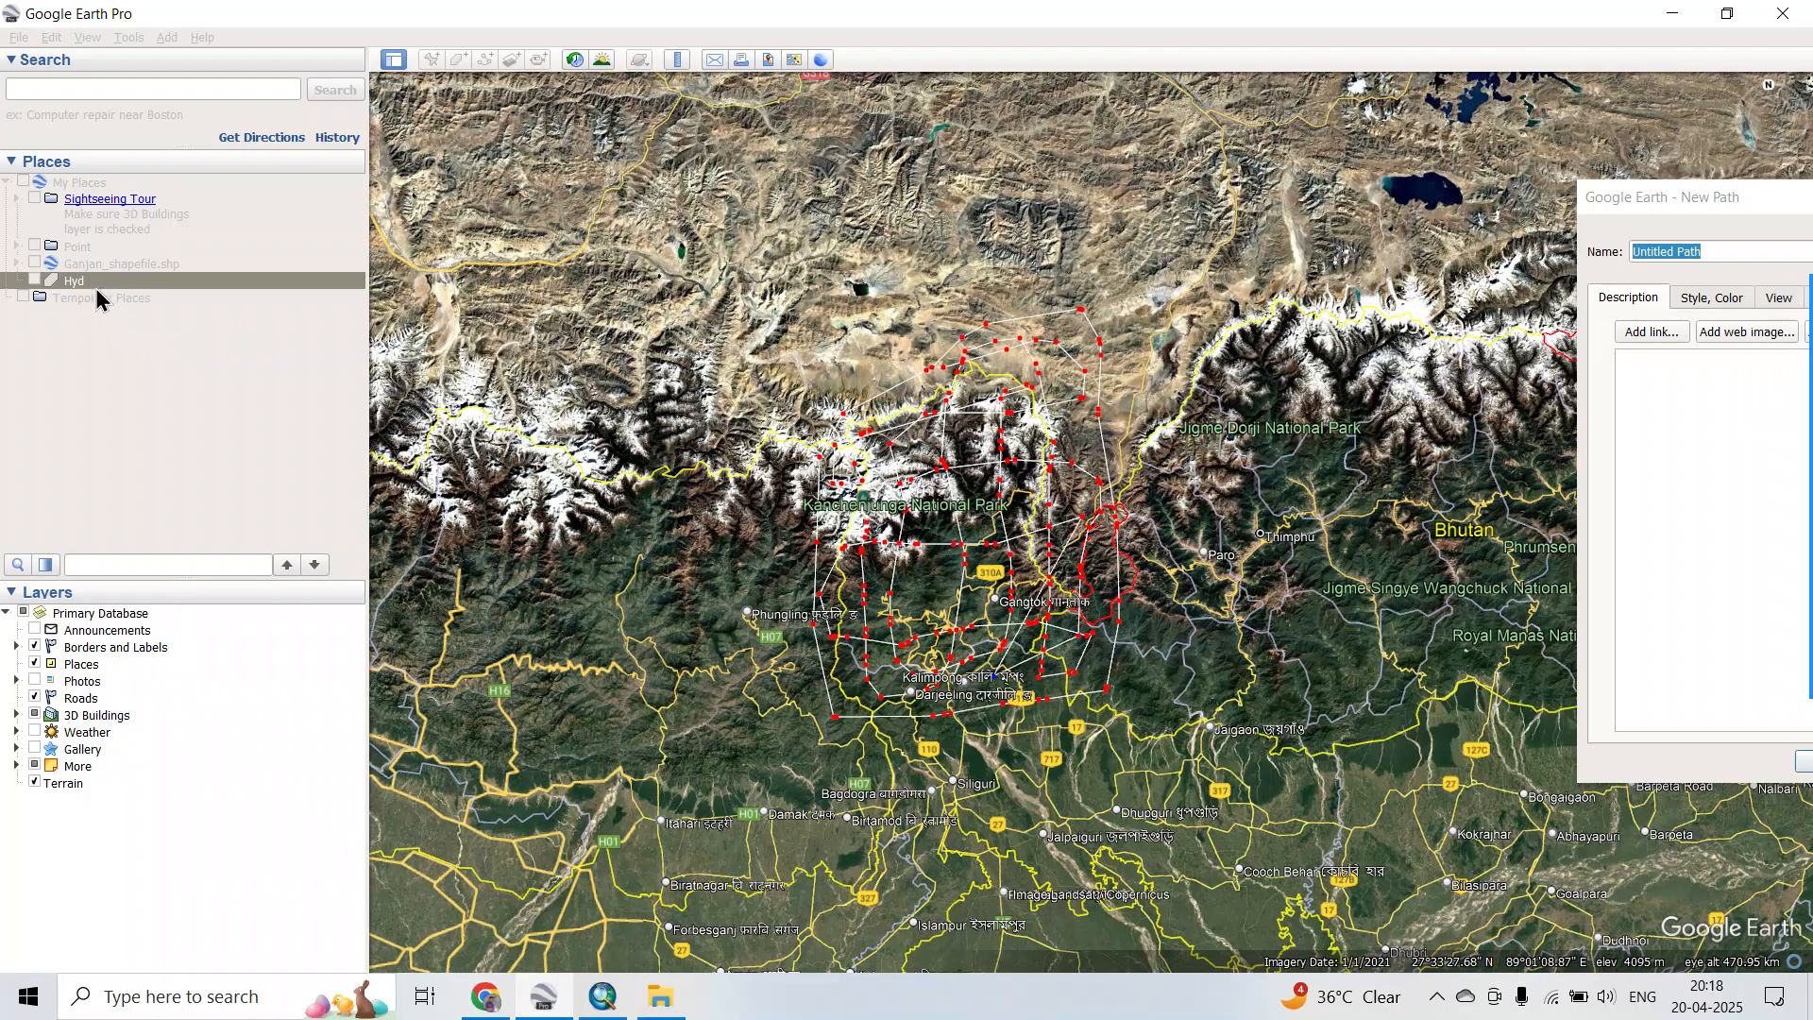
Name the new path DEM and save it to My Places.
drag(1752, 196, 1046, 271)
click(1352, 271)
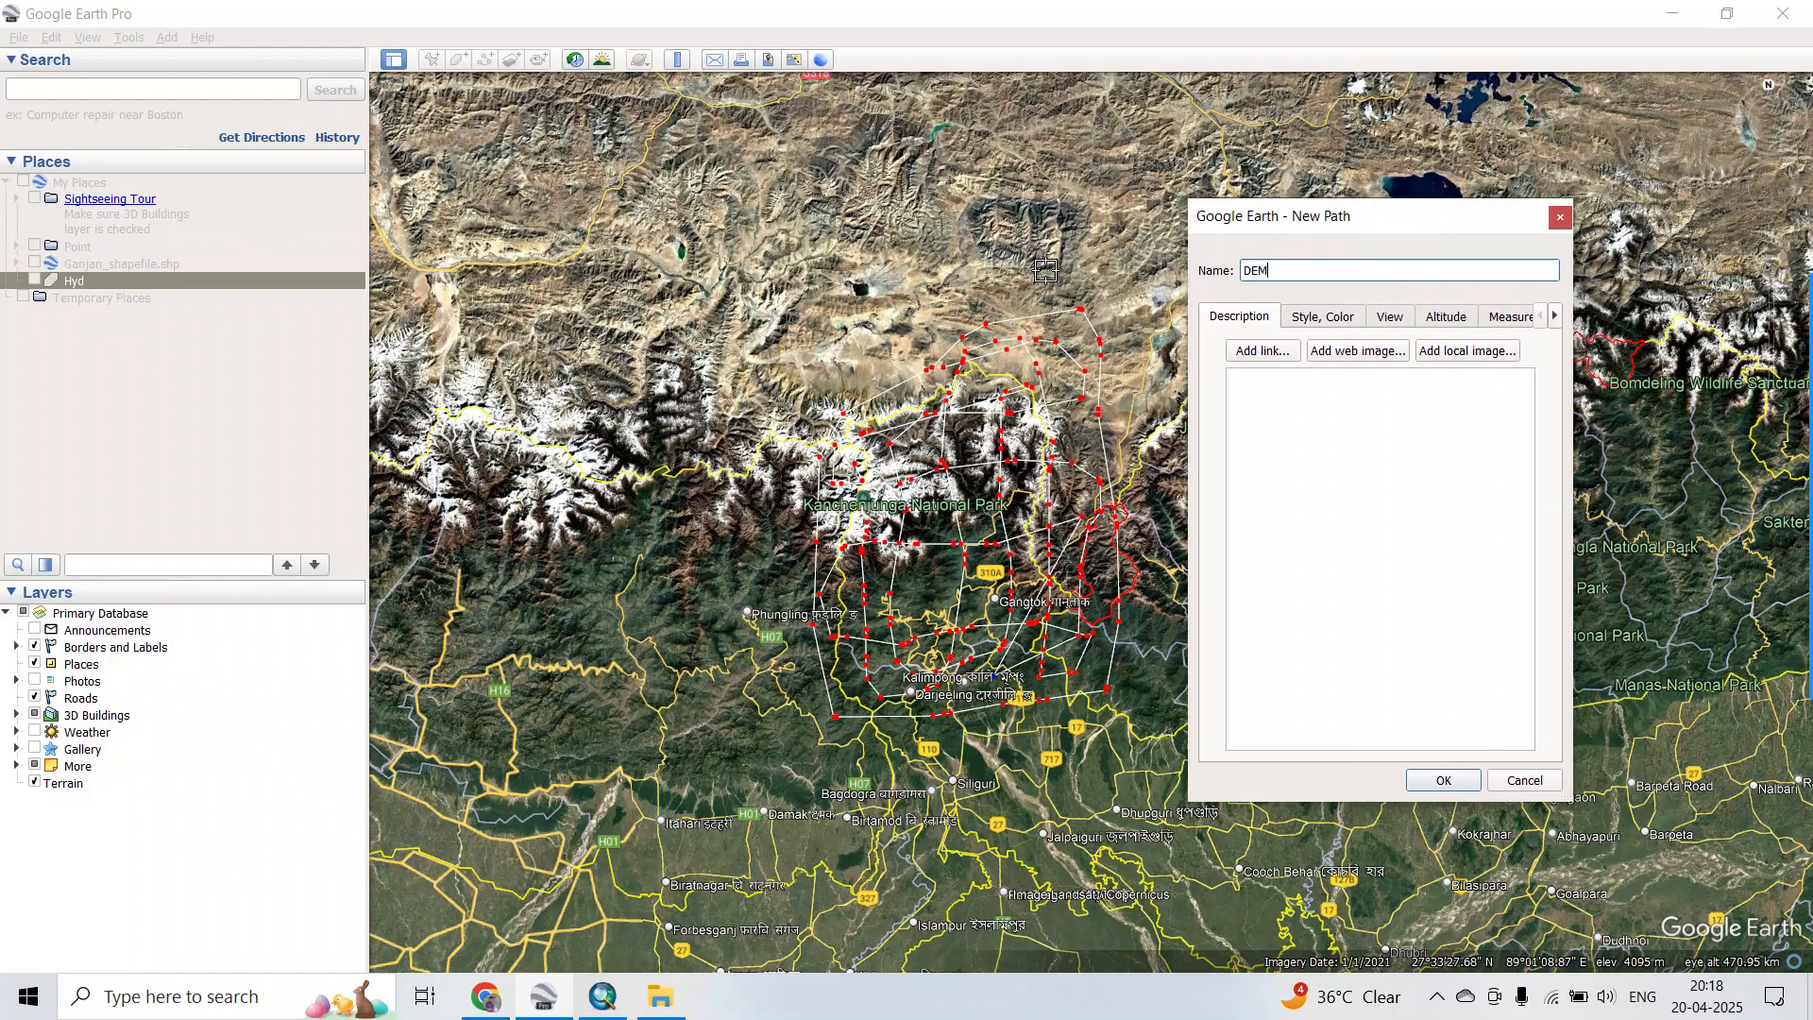
click(1437, 786)
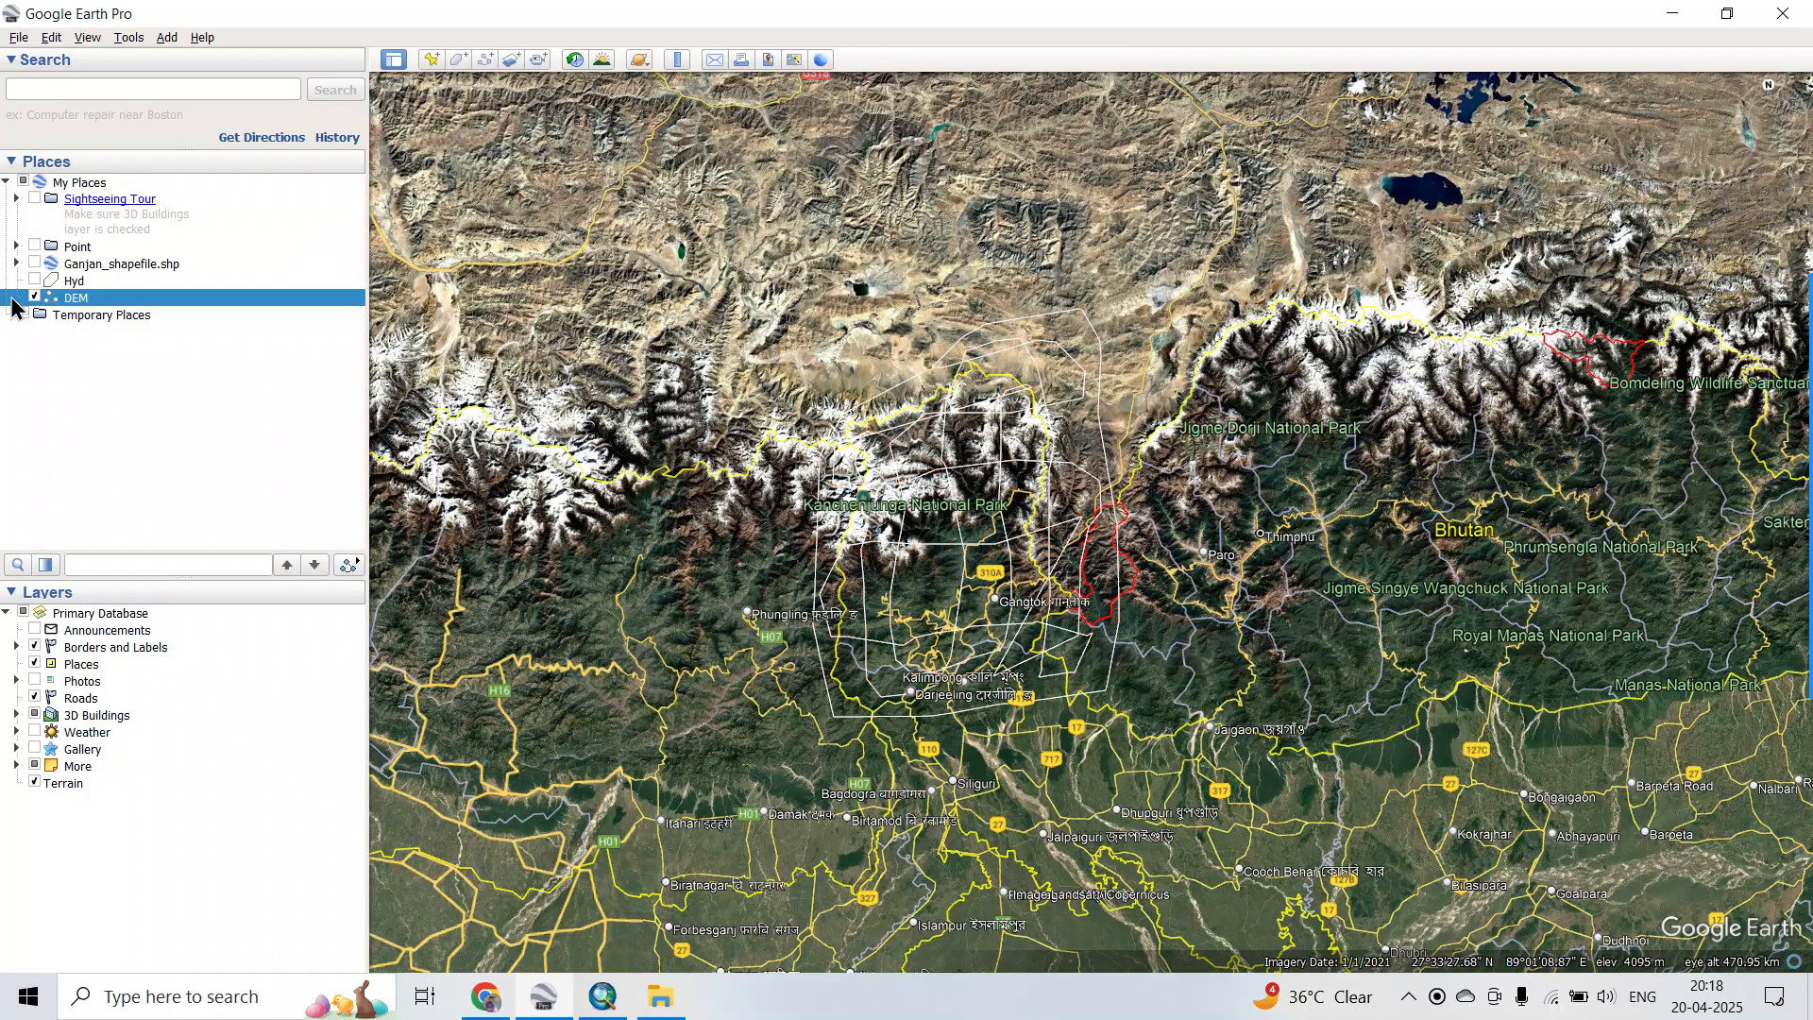
Save the DEM path as DEM.kml in the Tutorial subfolder "dem from gep" and check the file in File Explorer.
click(151, 302)
right_click(150, 302)
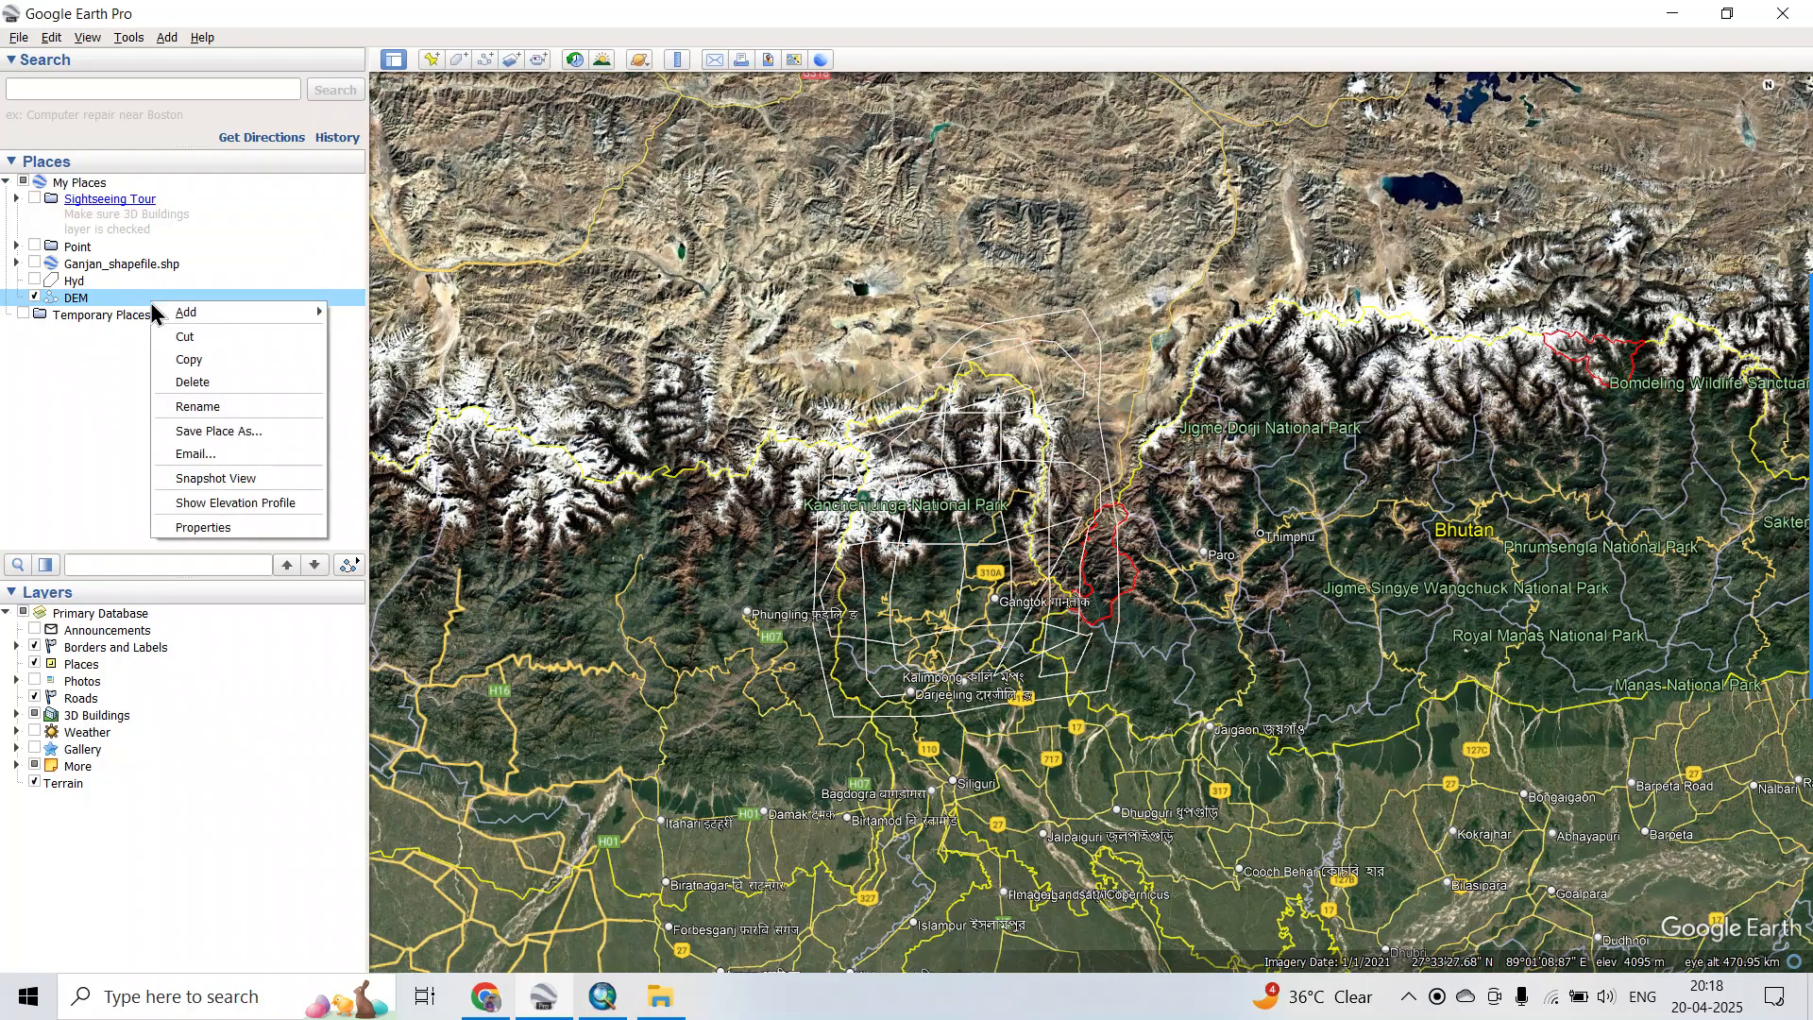
click(212, 430)
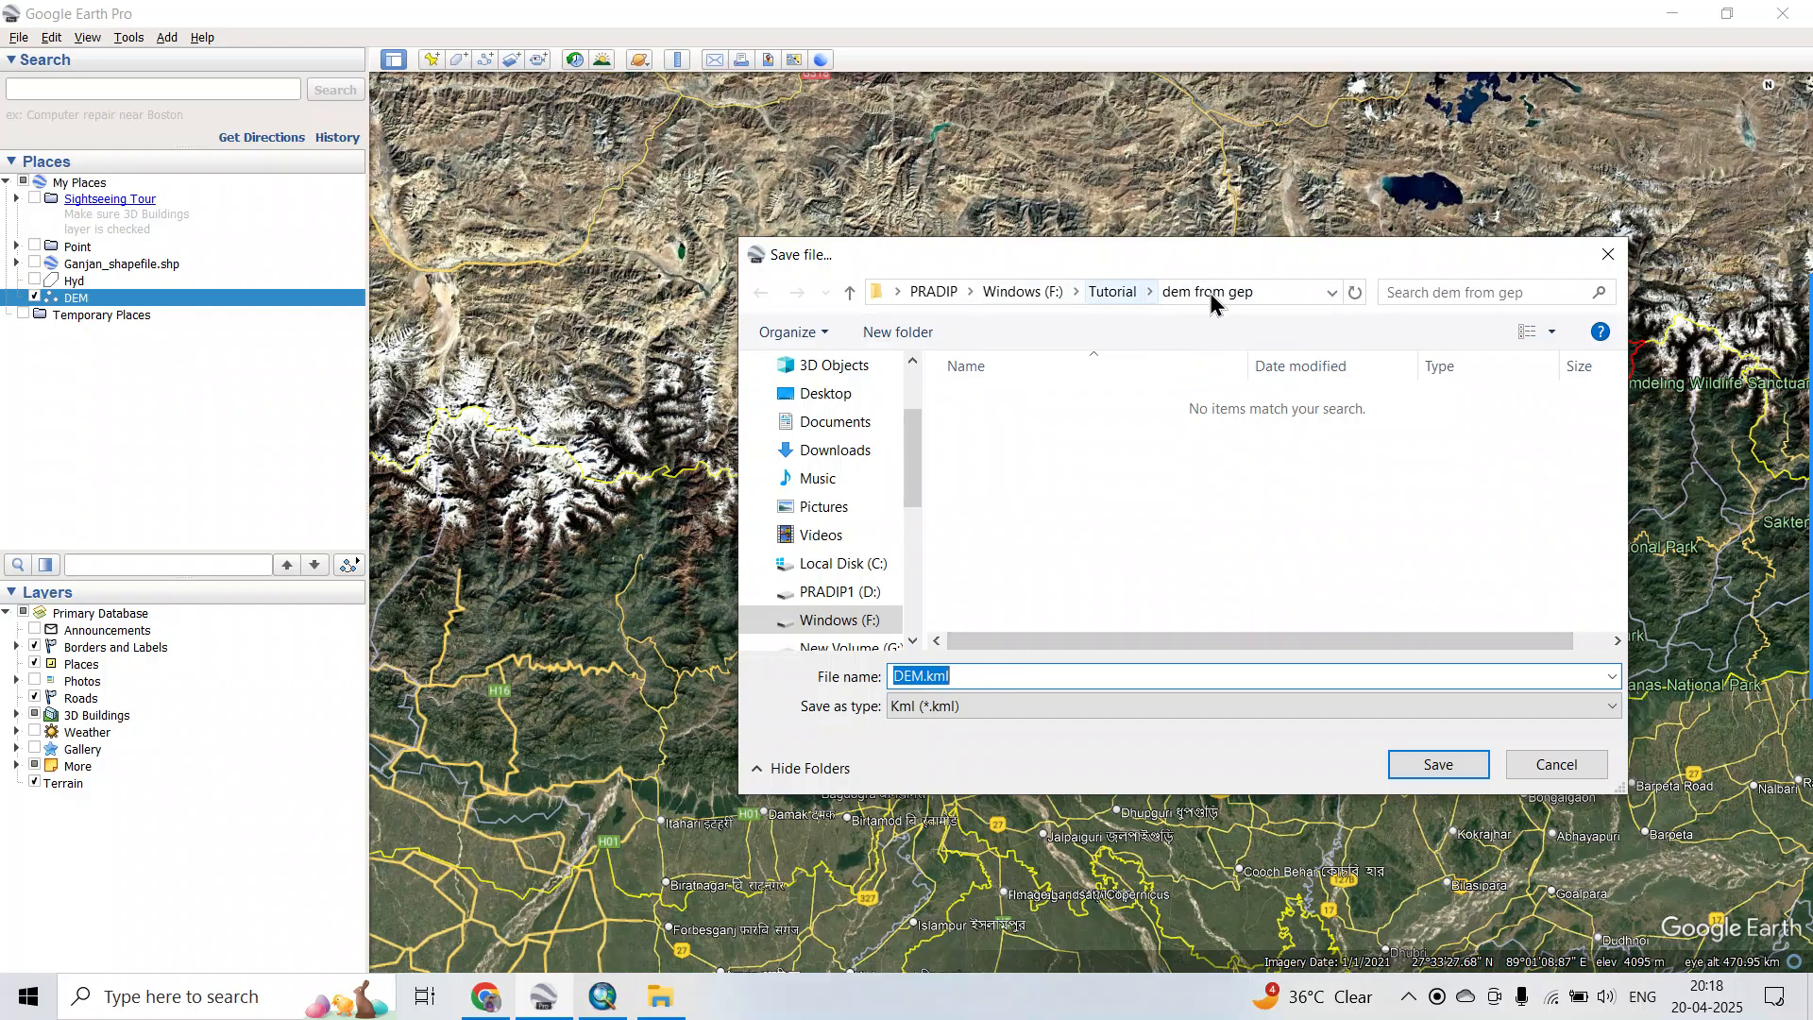
click(973, 715)
click(951, 746)
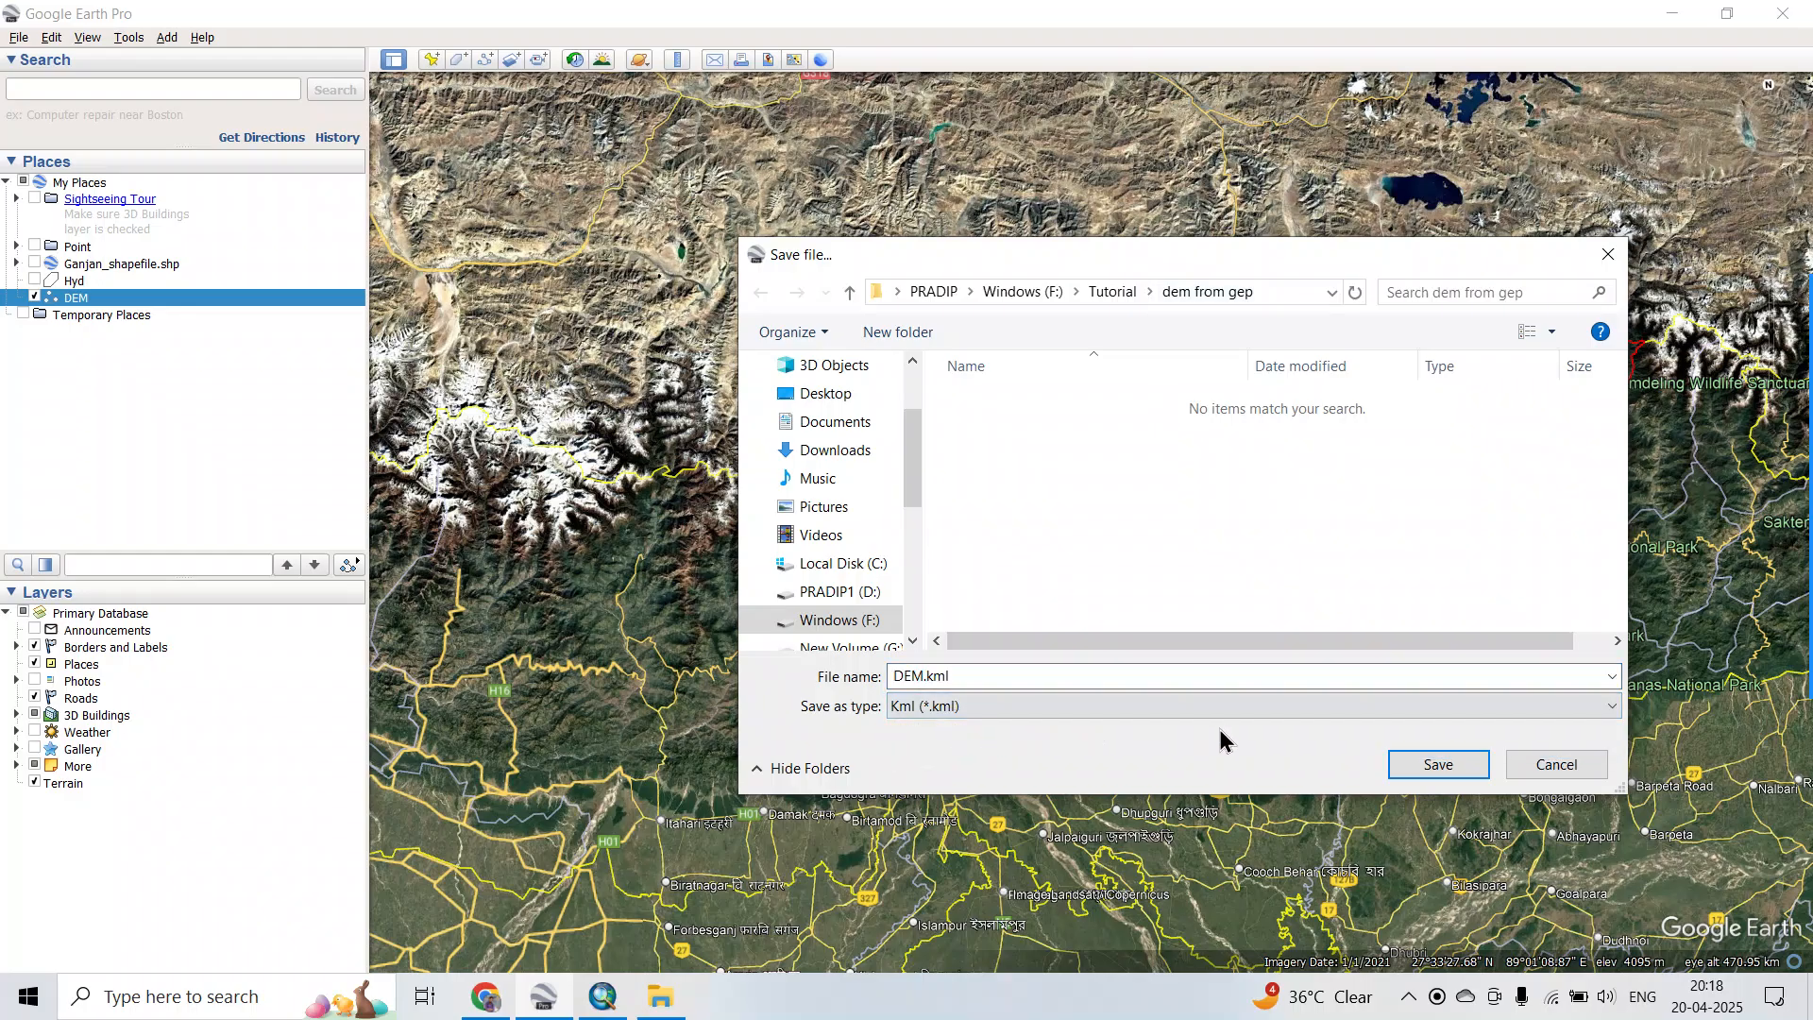
click(1435, 767)
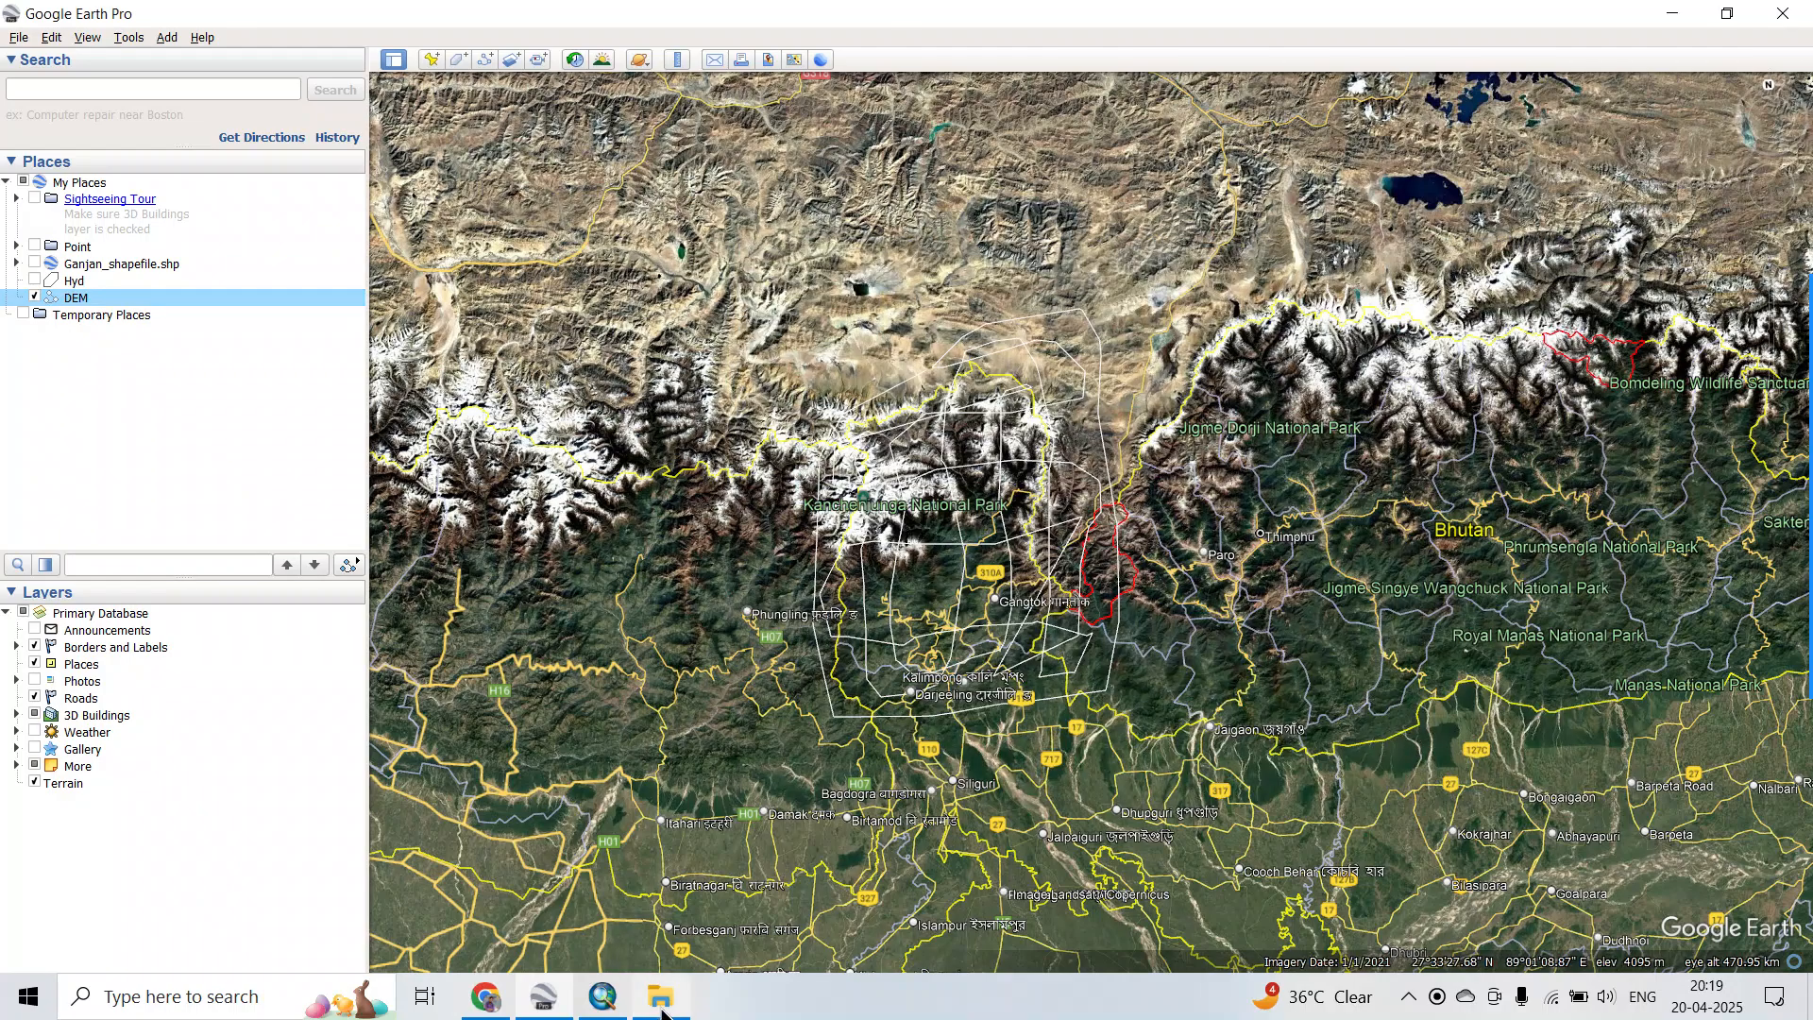
click(661, 1000)
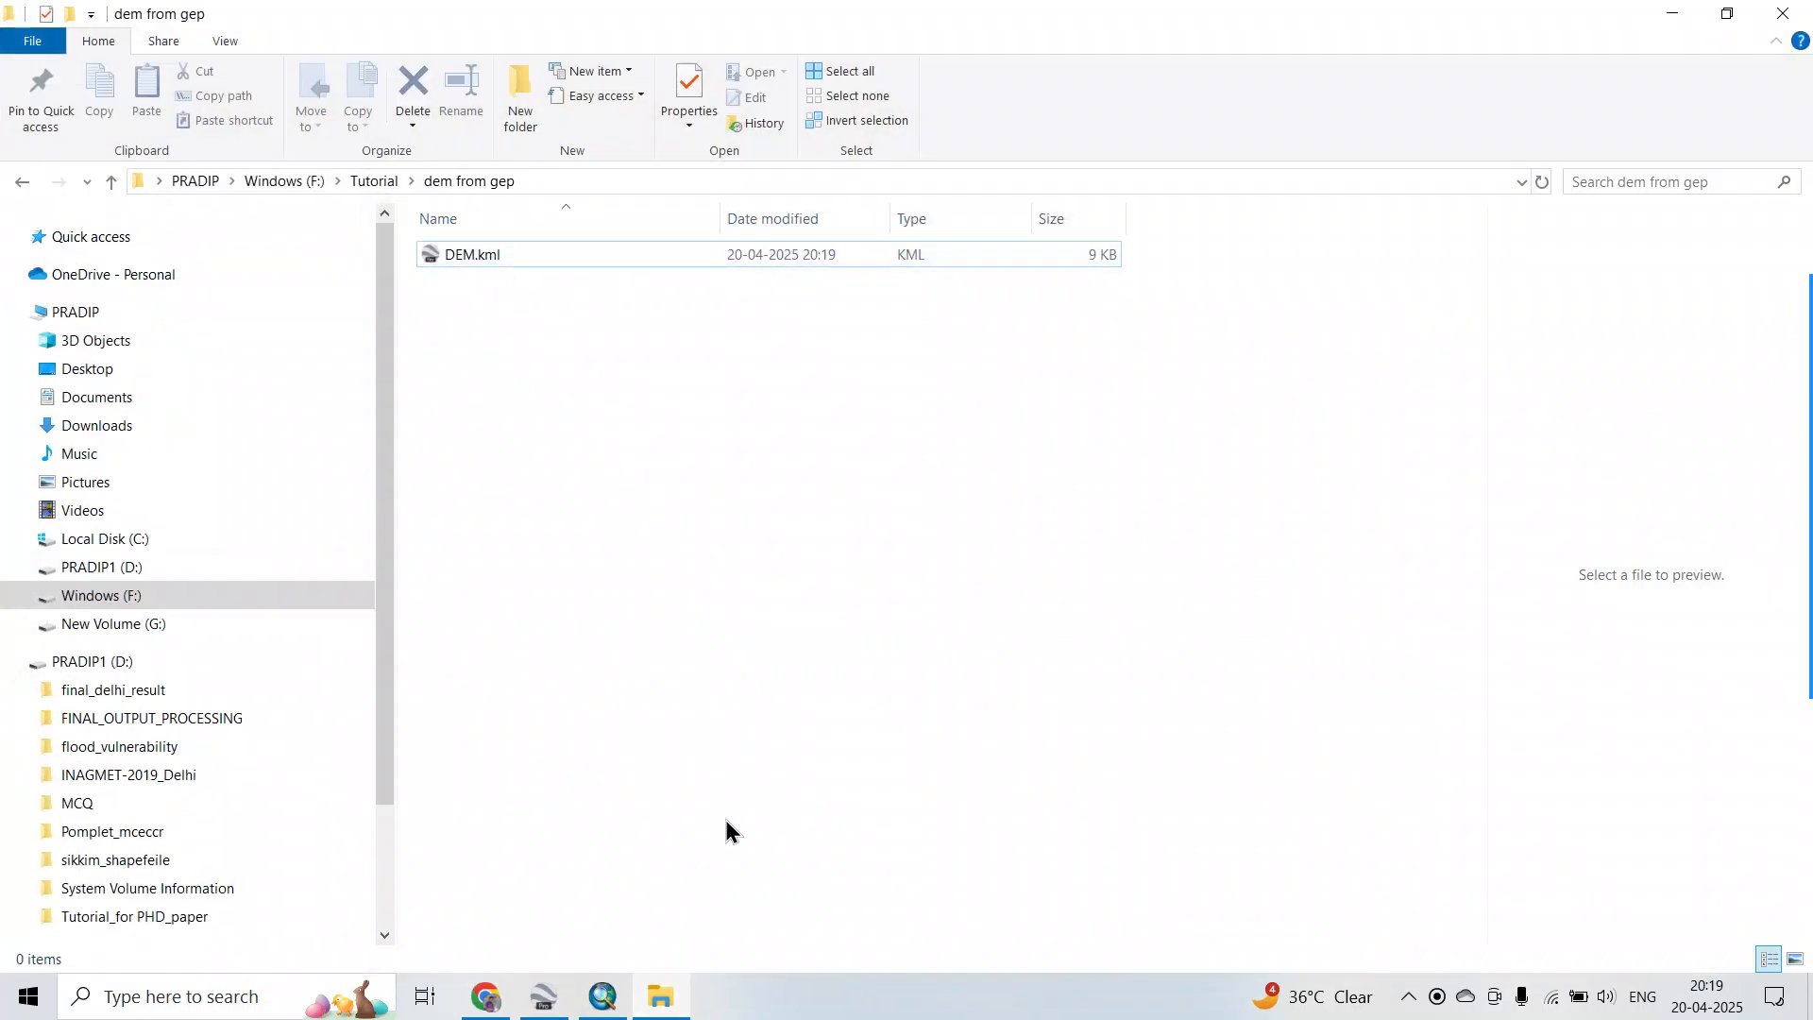
Switch to Chrome and open GPS Visualizer's Elevation data page from the "gps visualizer" search results.
click(486, 997)
click(406, 149)
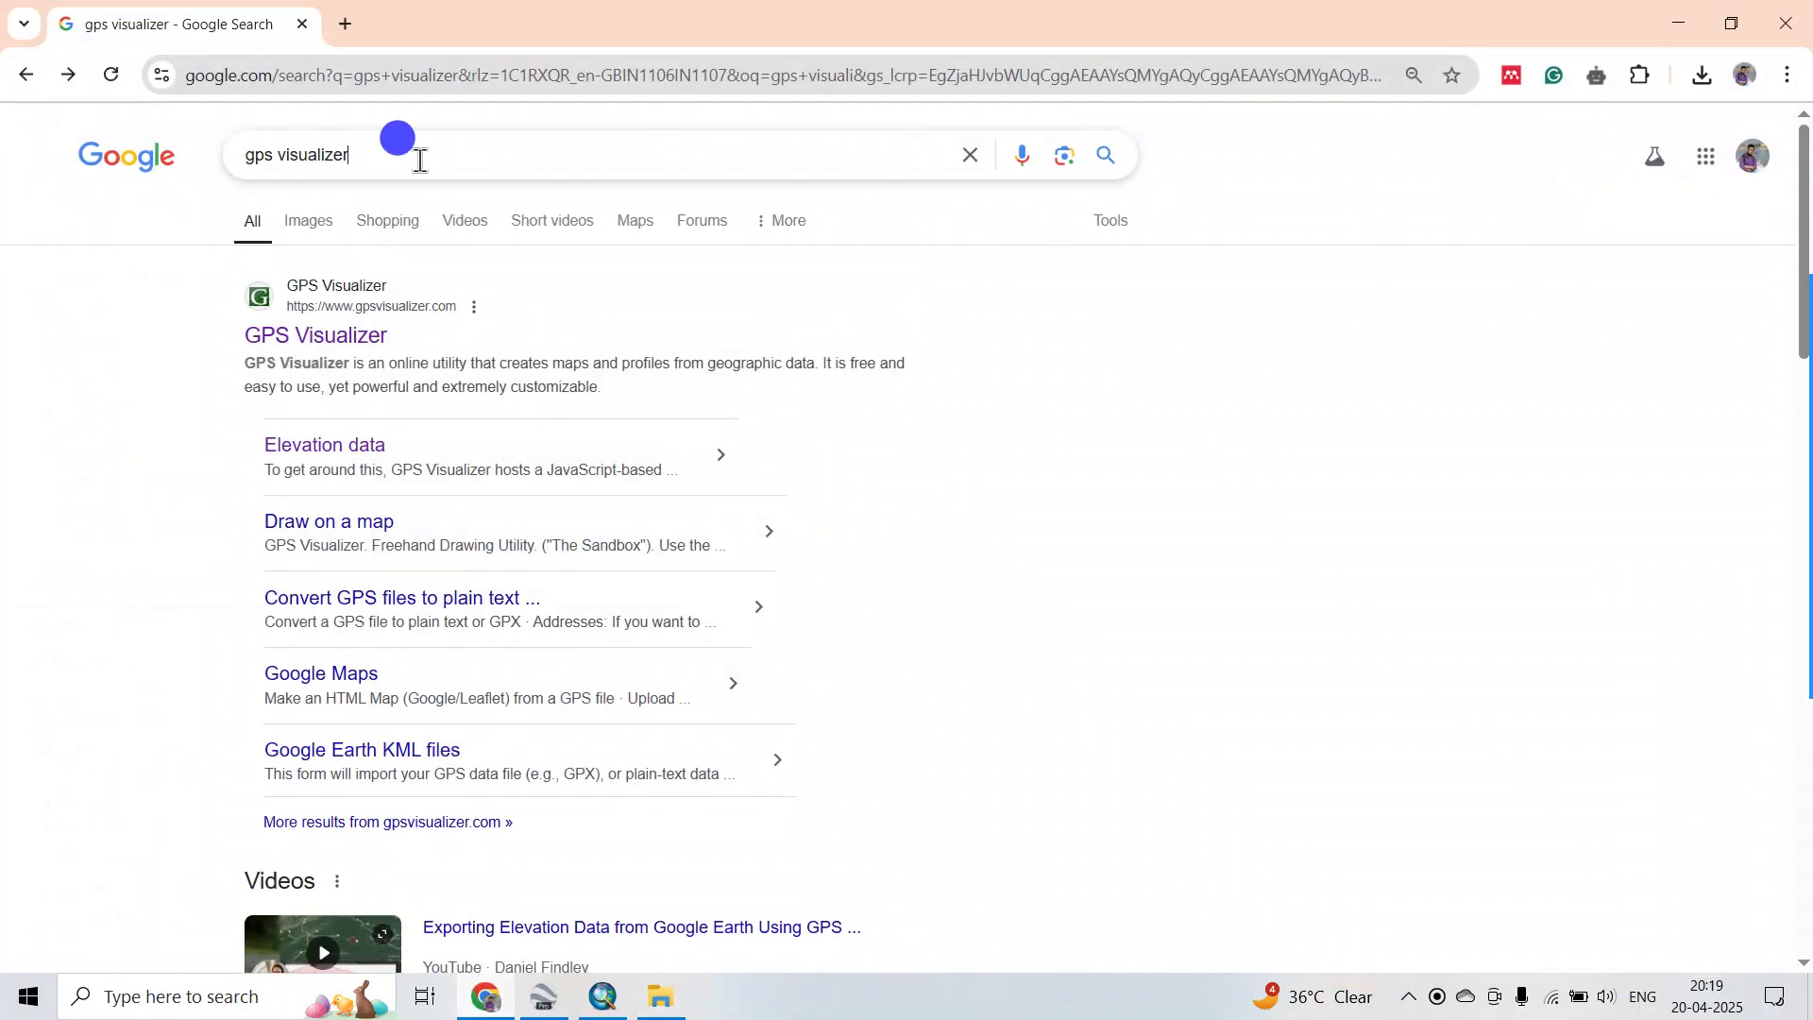
drag(405, 154, 247, 154)
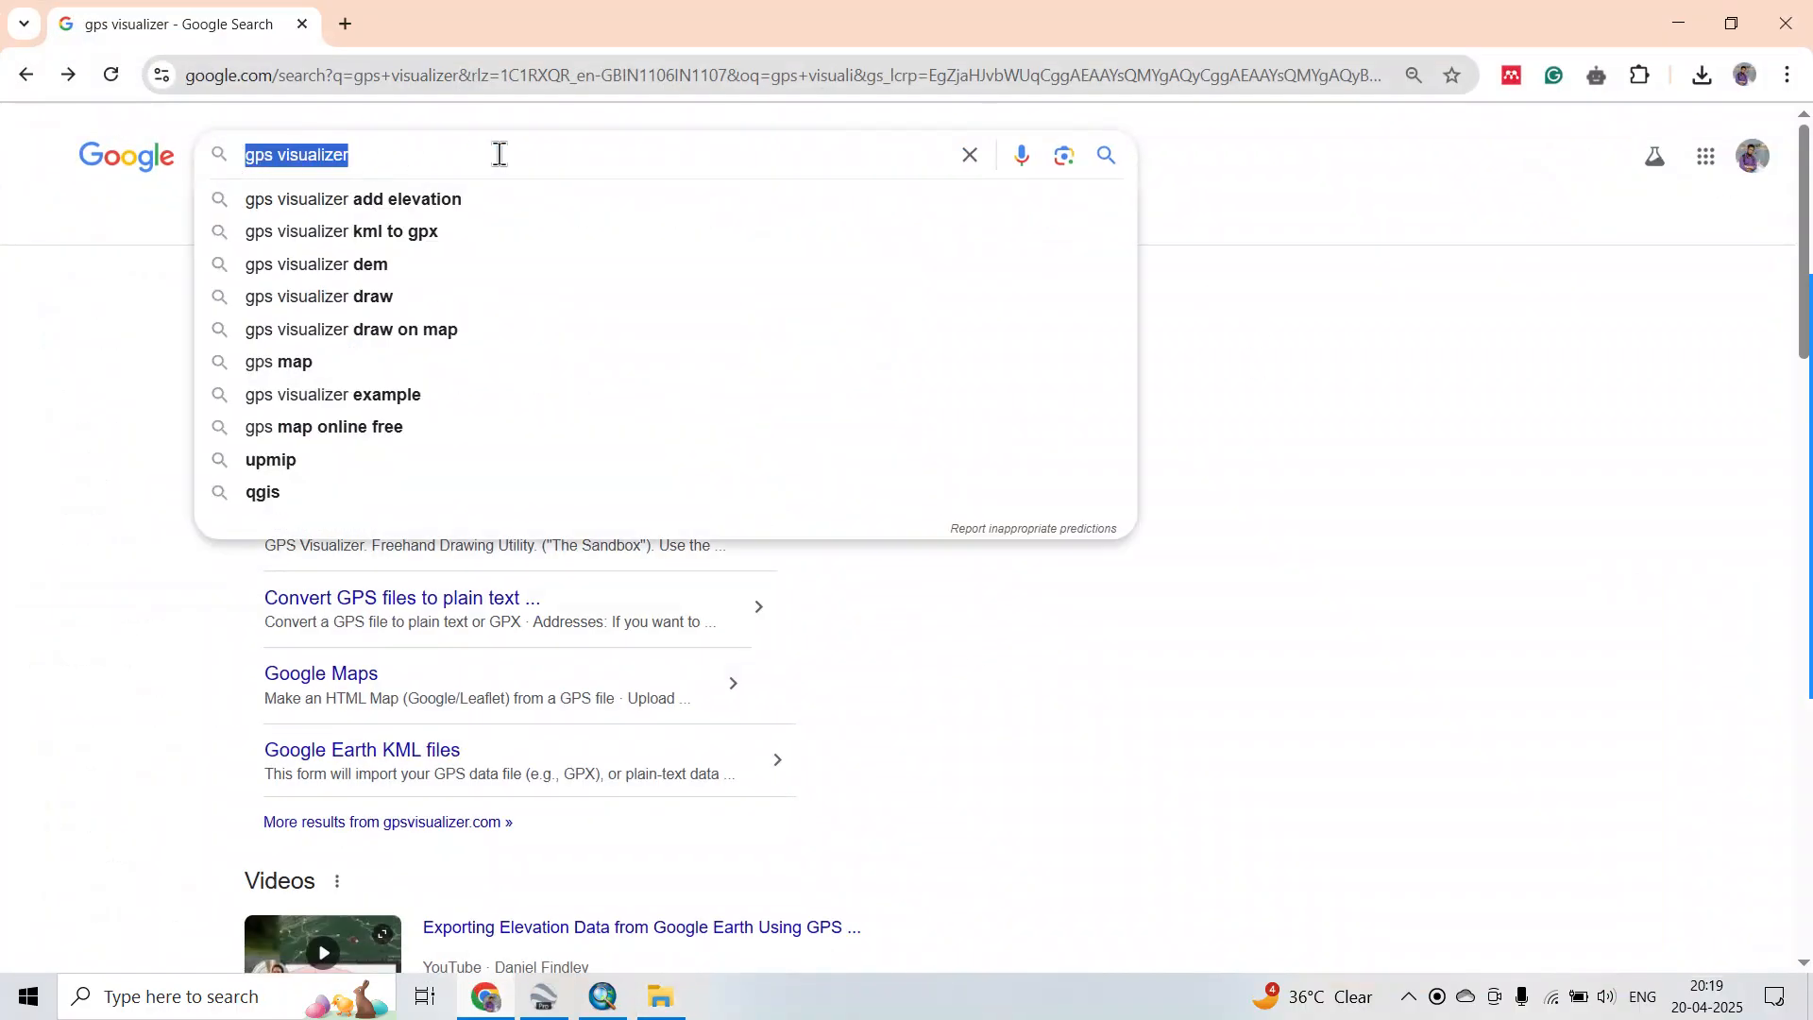
key(Escape)
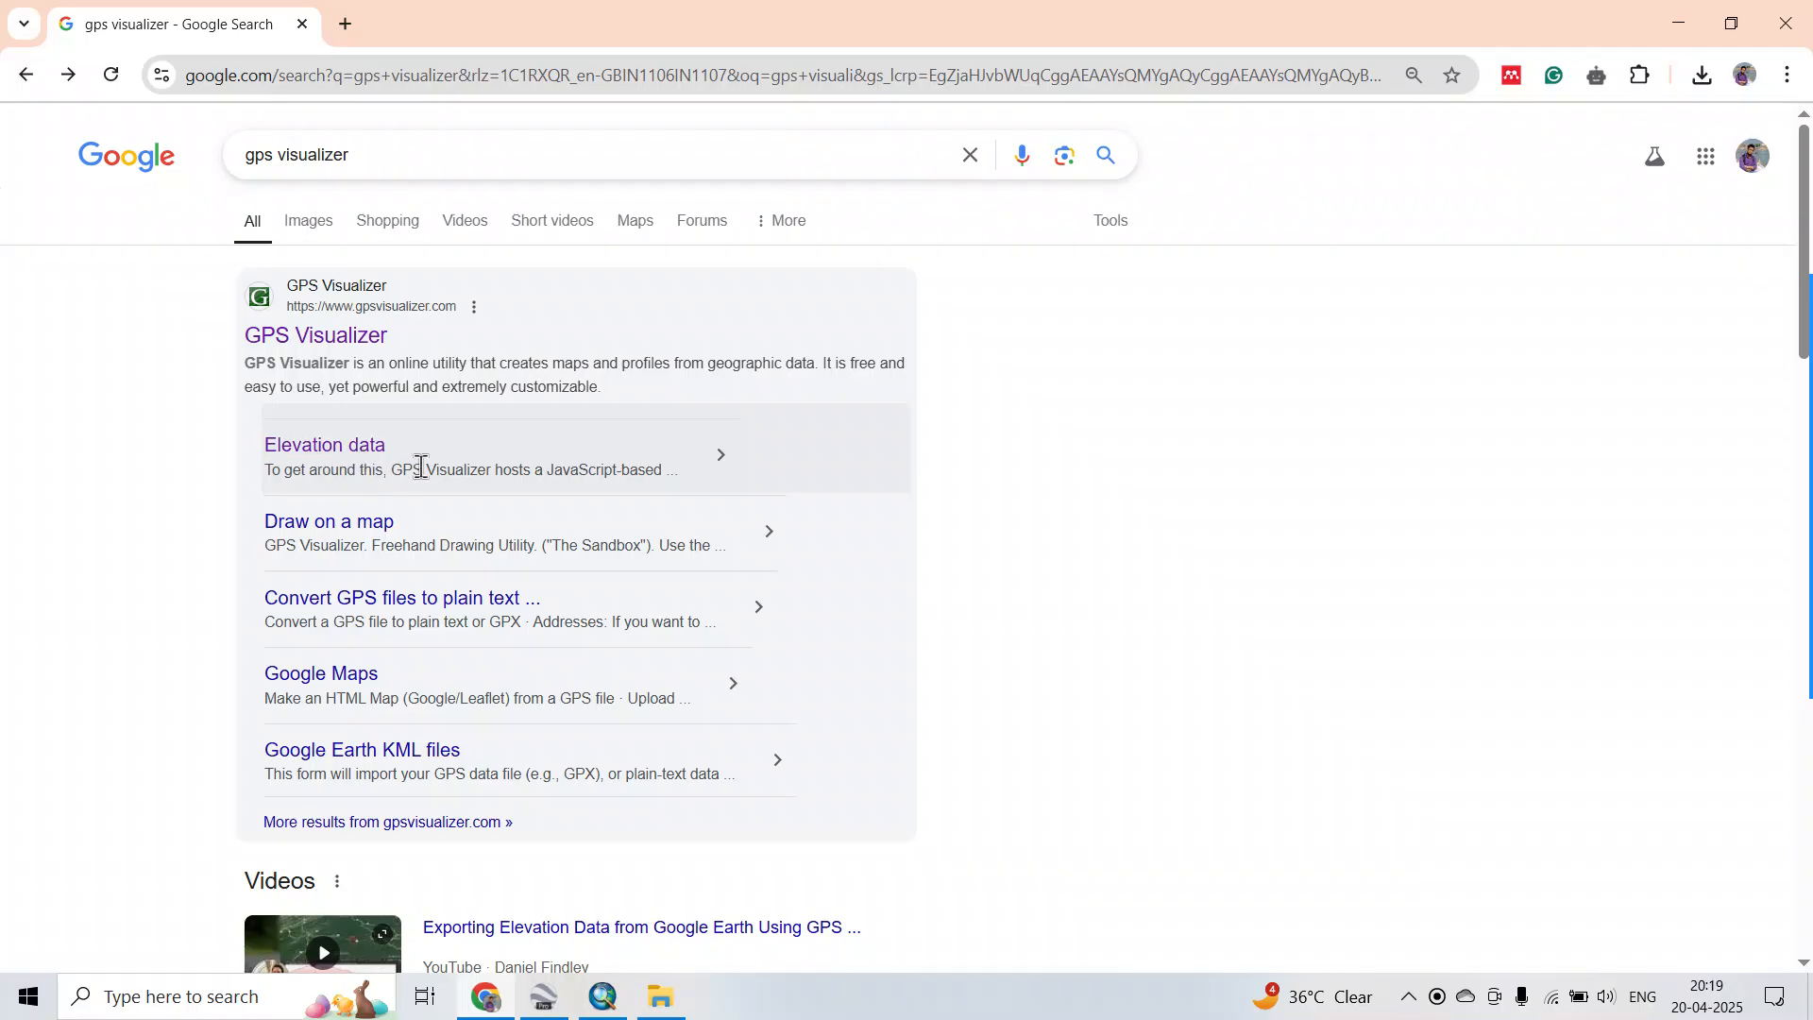
click(344, 444)
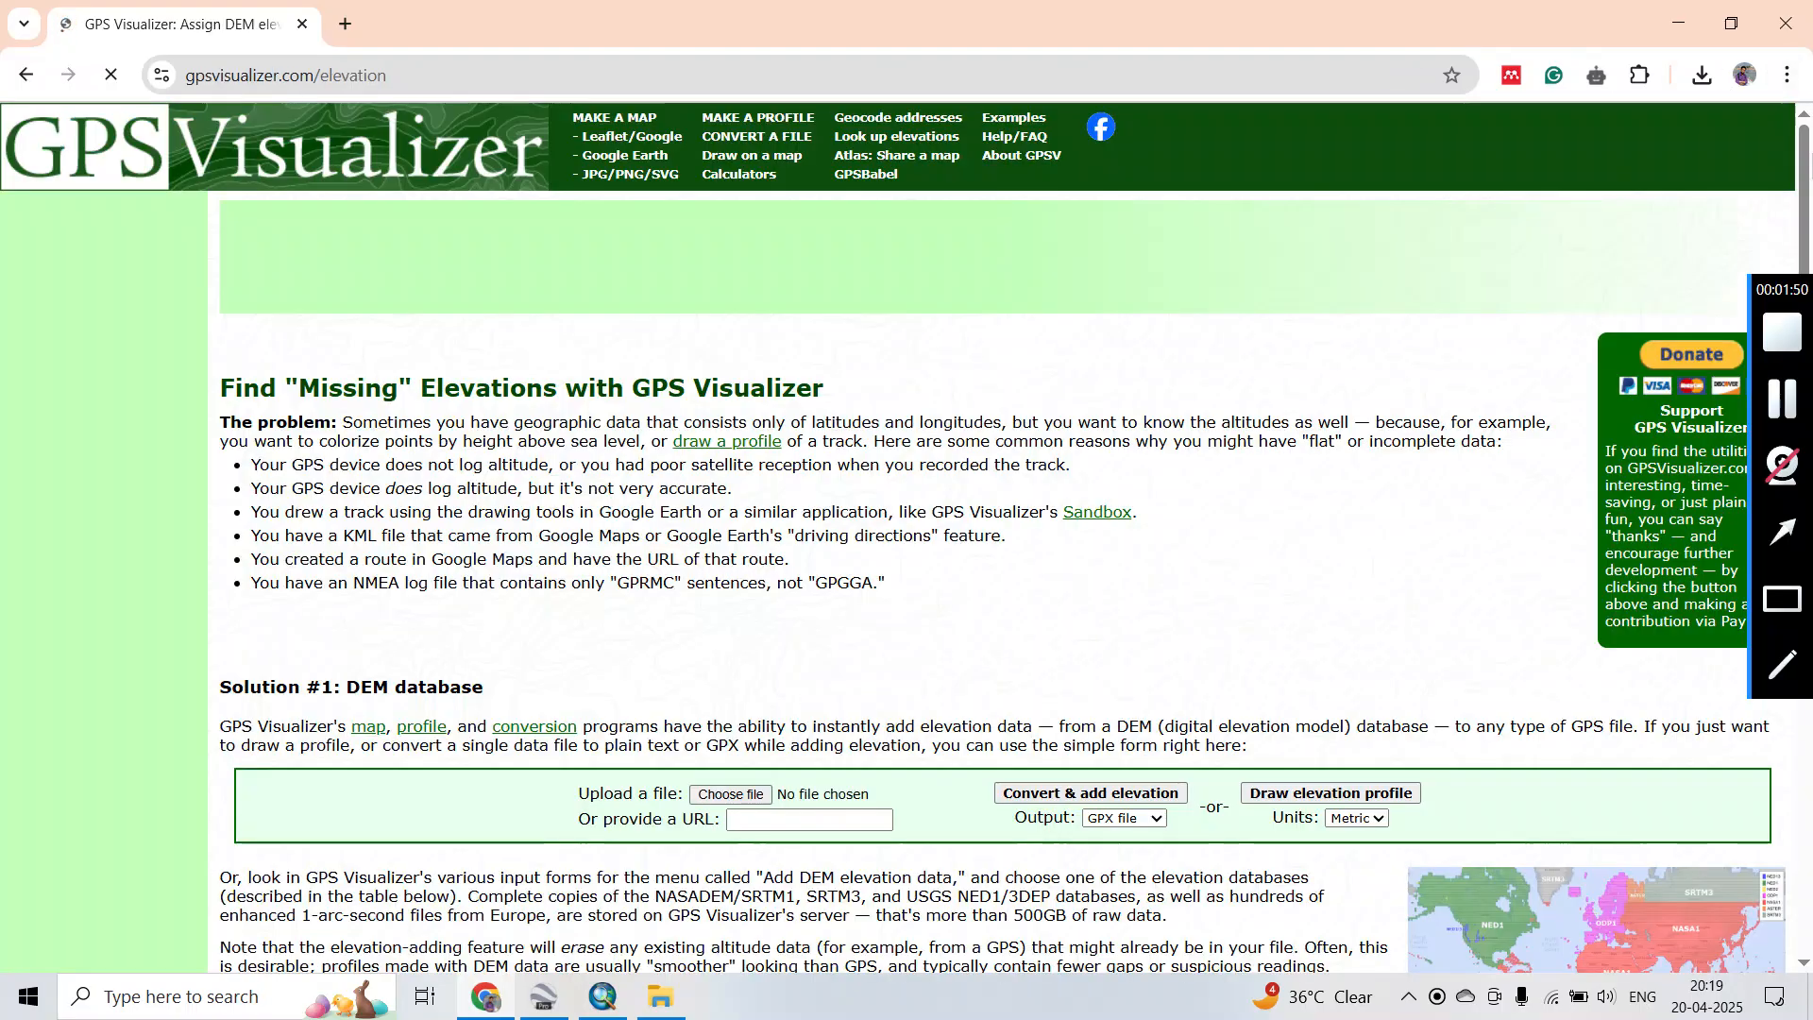
Choose DEM.kml from the "dem from gep" folder as the upload file for the DEM database form.
scroll(978, 321, down, 2)
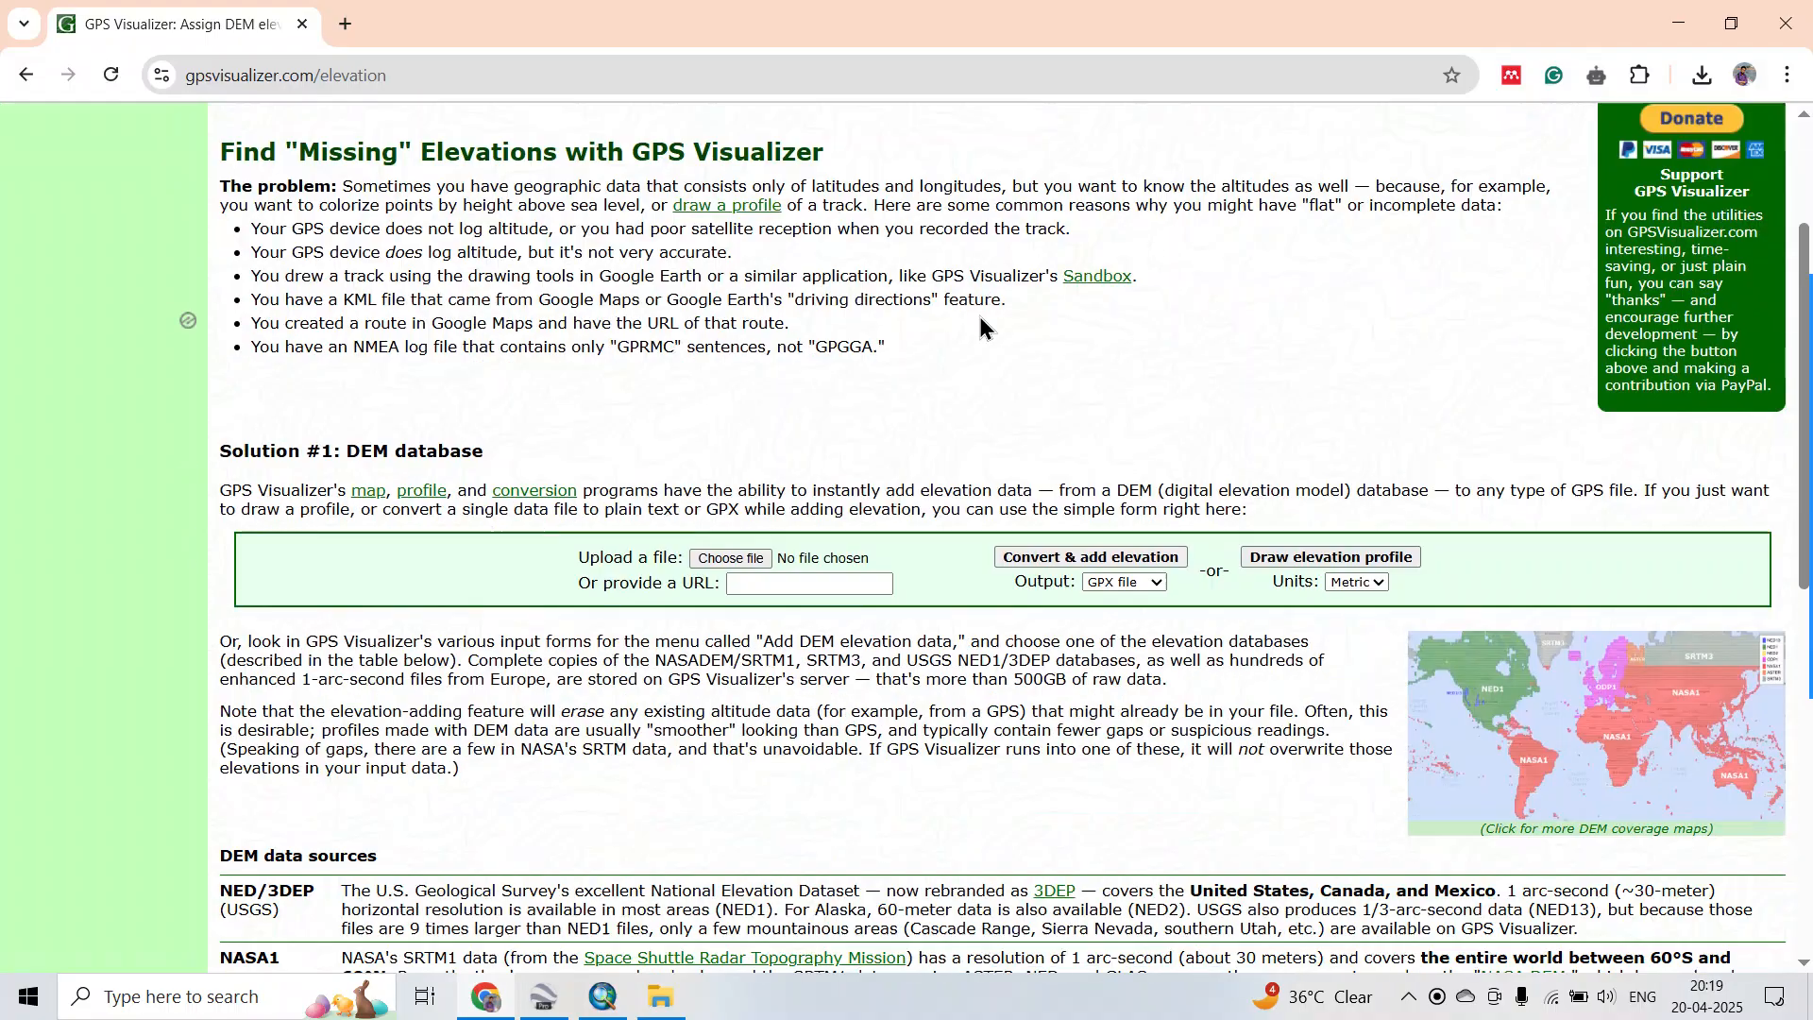
click(728, 559)
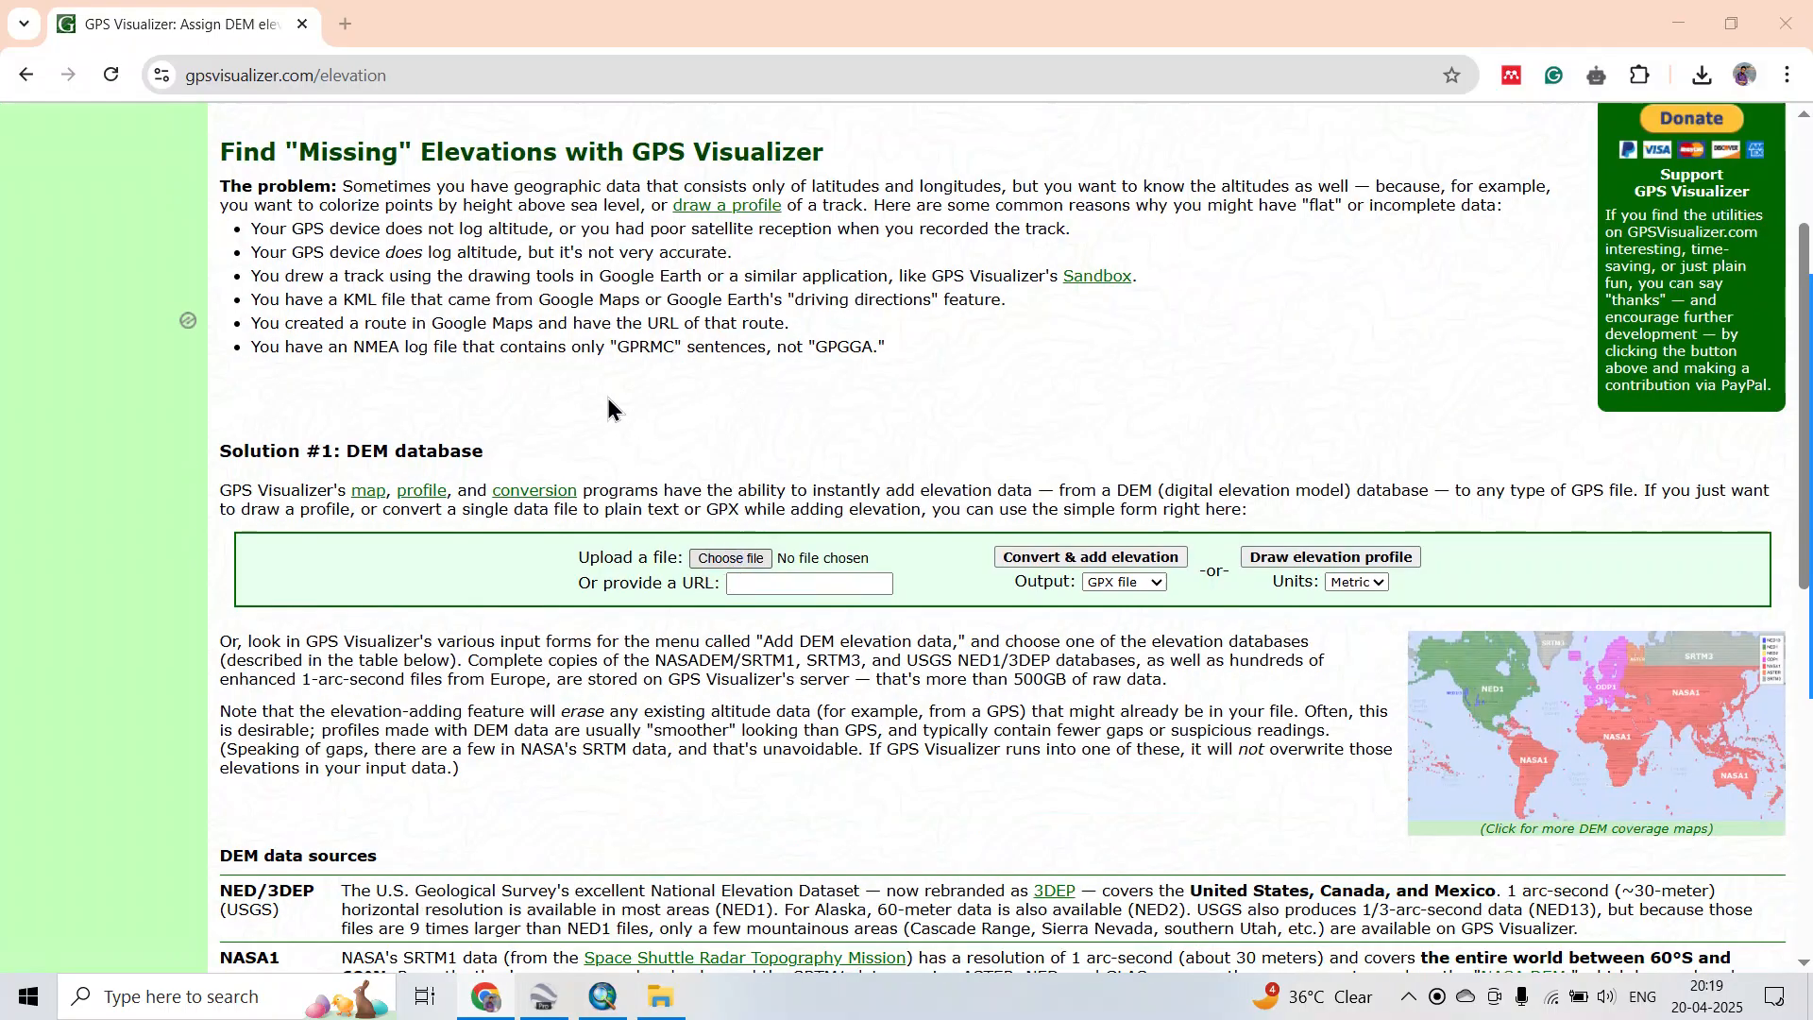
click(615, 269)
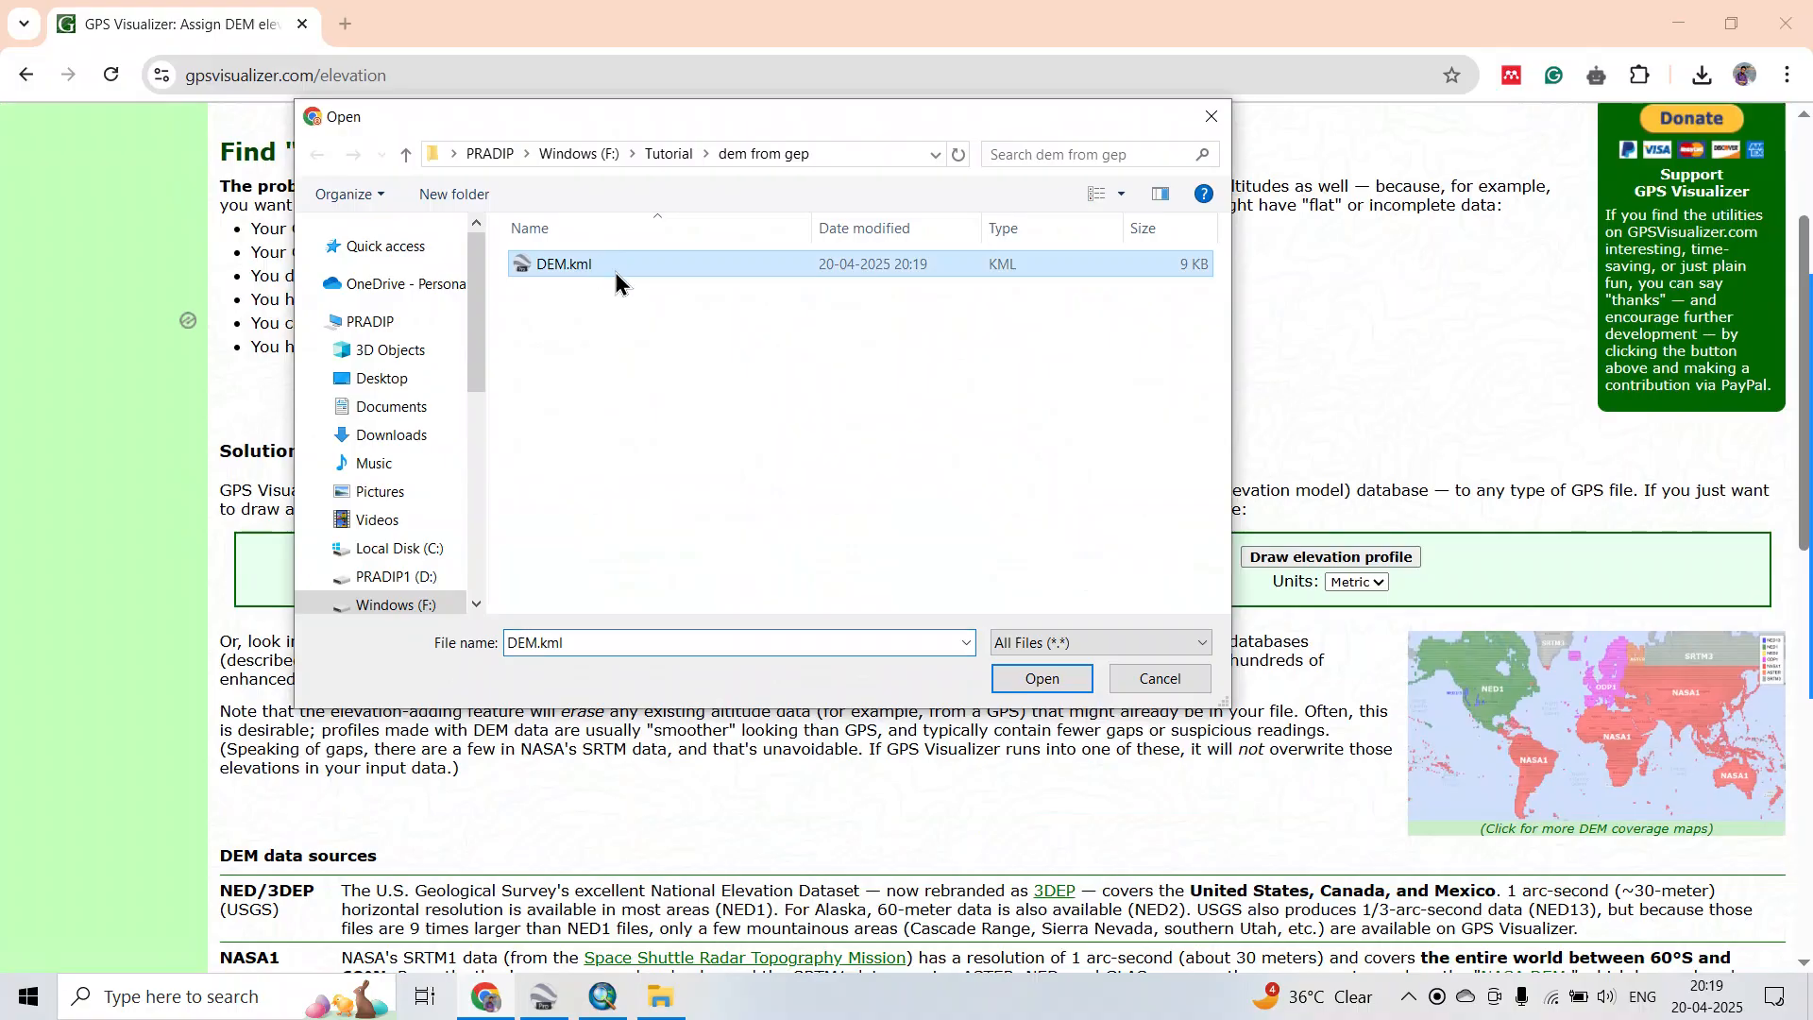
click(1017, 678)
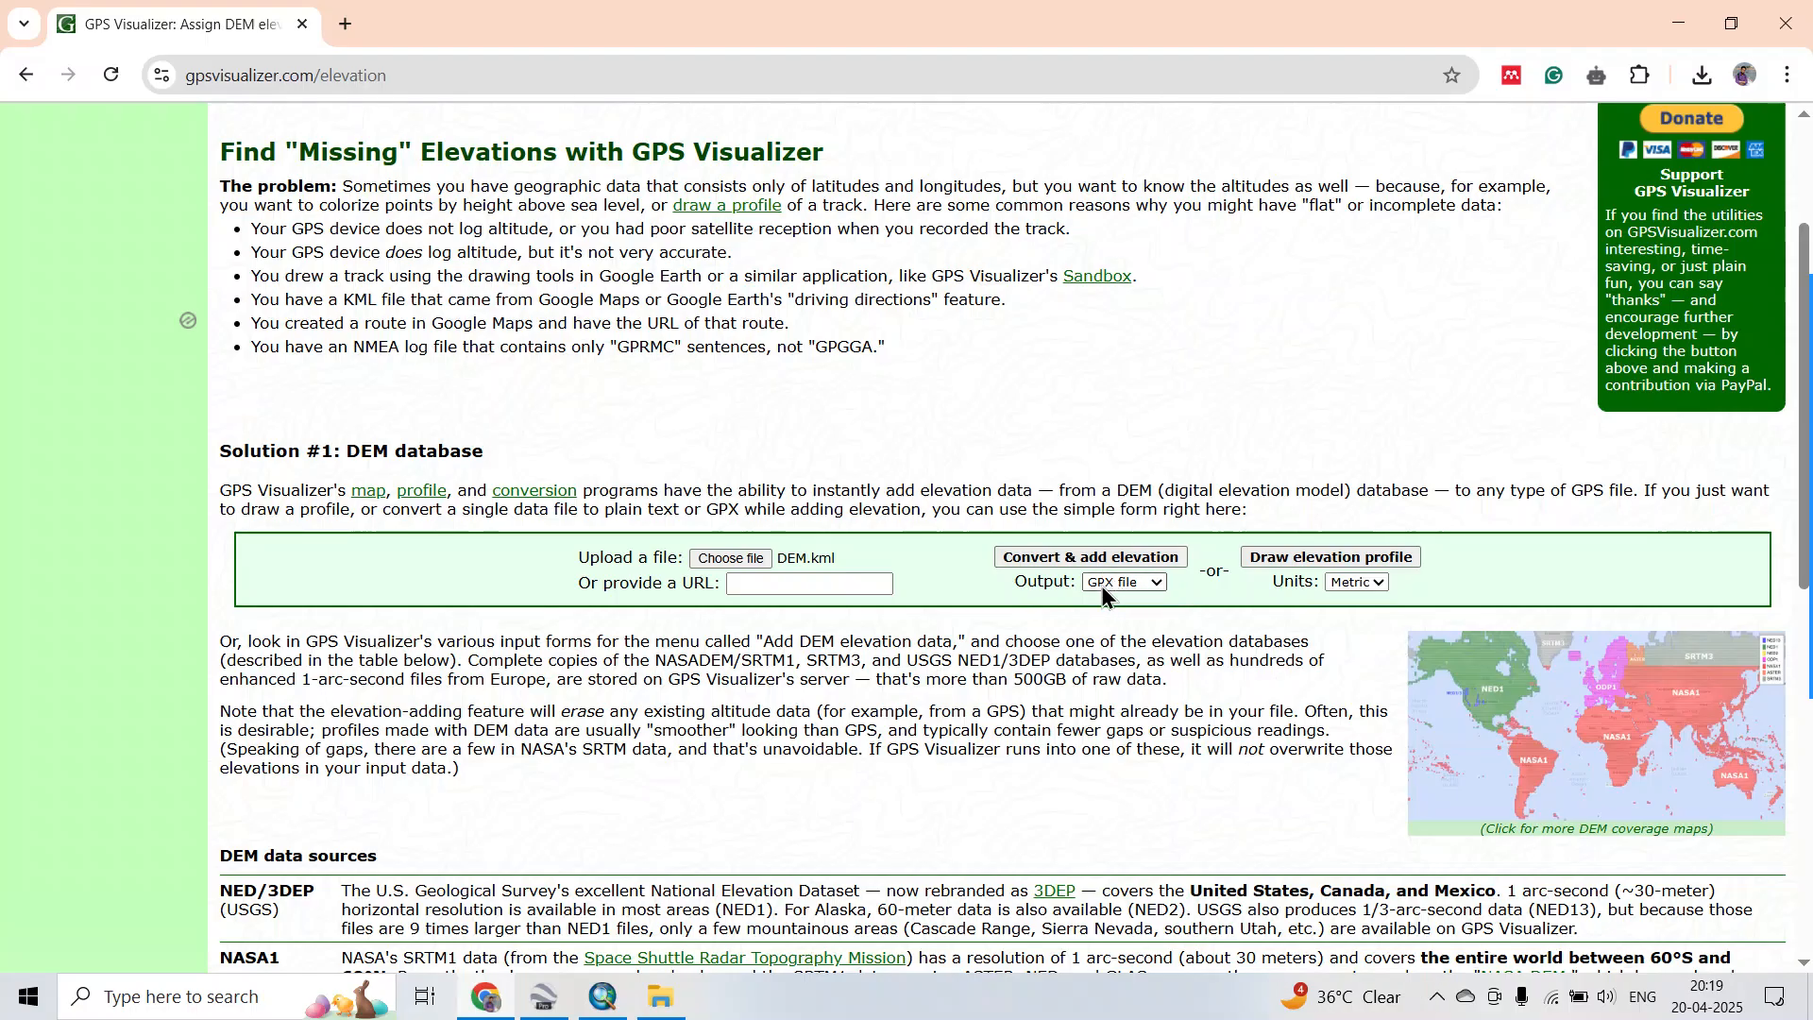
Convert DEM.kml to a GPX file with added elevation and download the resulting file.
click(1088, 561)
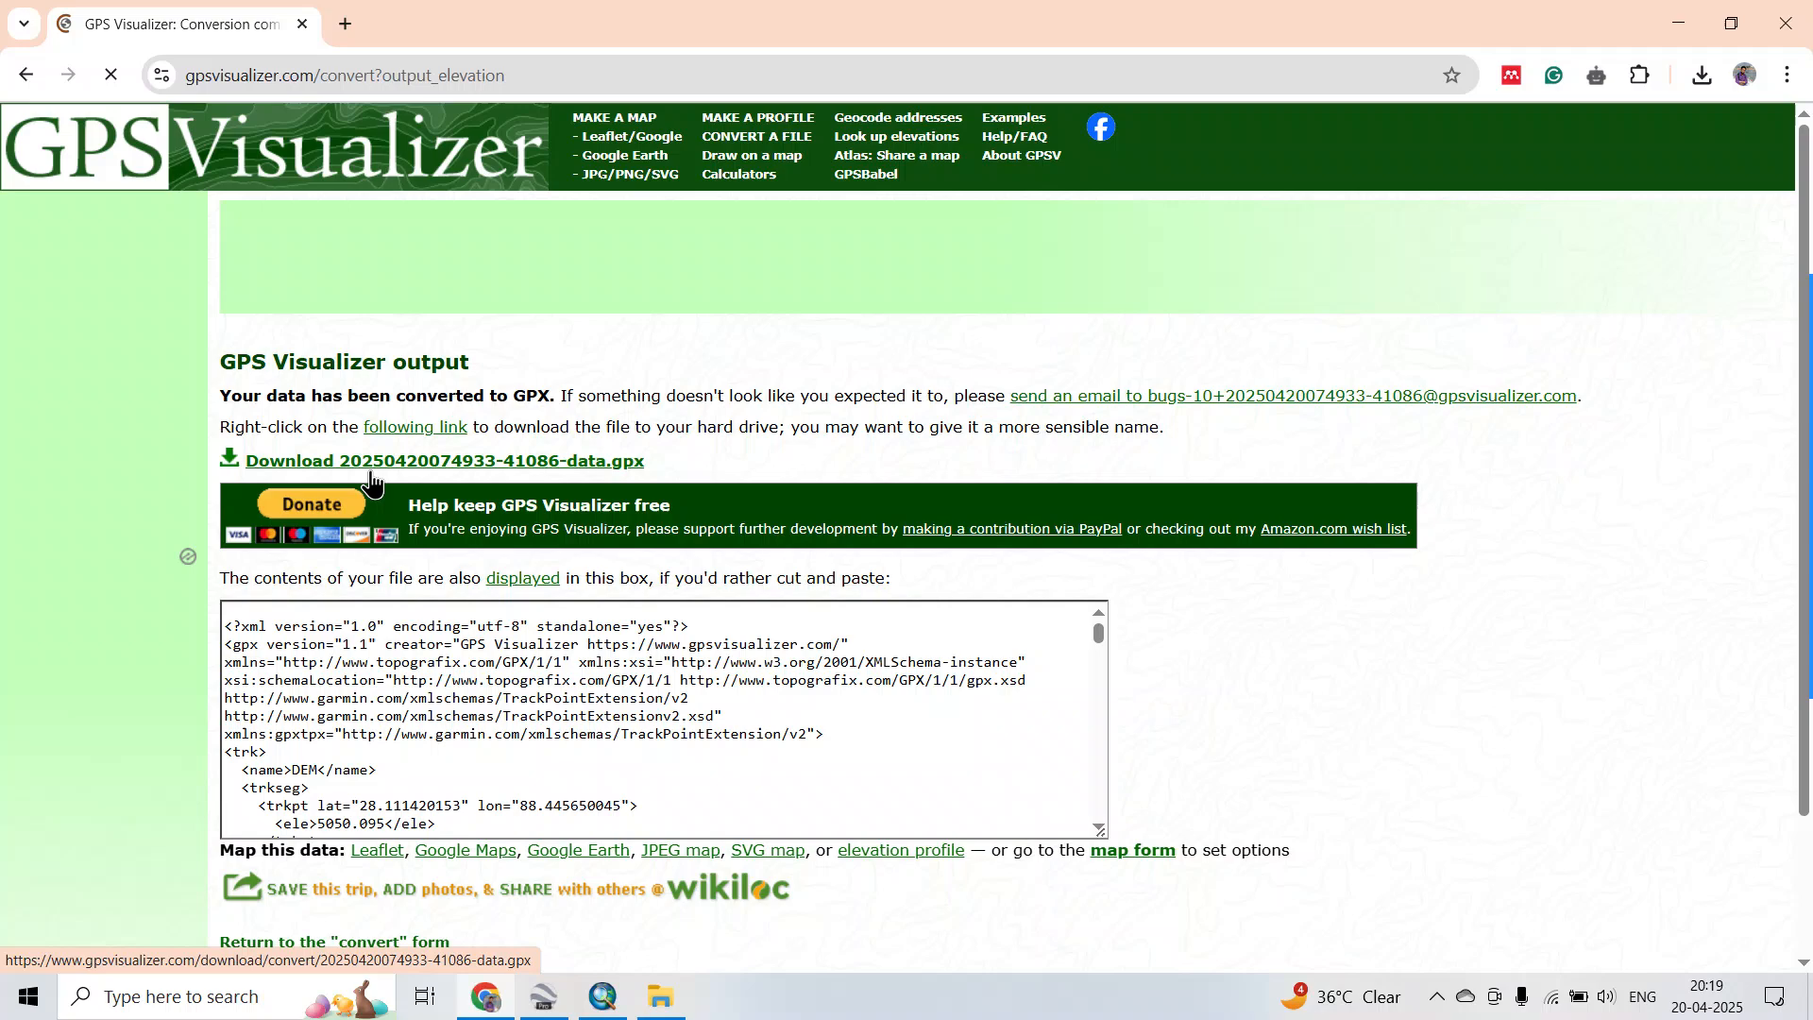
click(473, 472)
click(1700, 80)
click(662, 999)
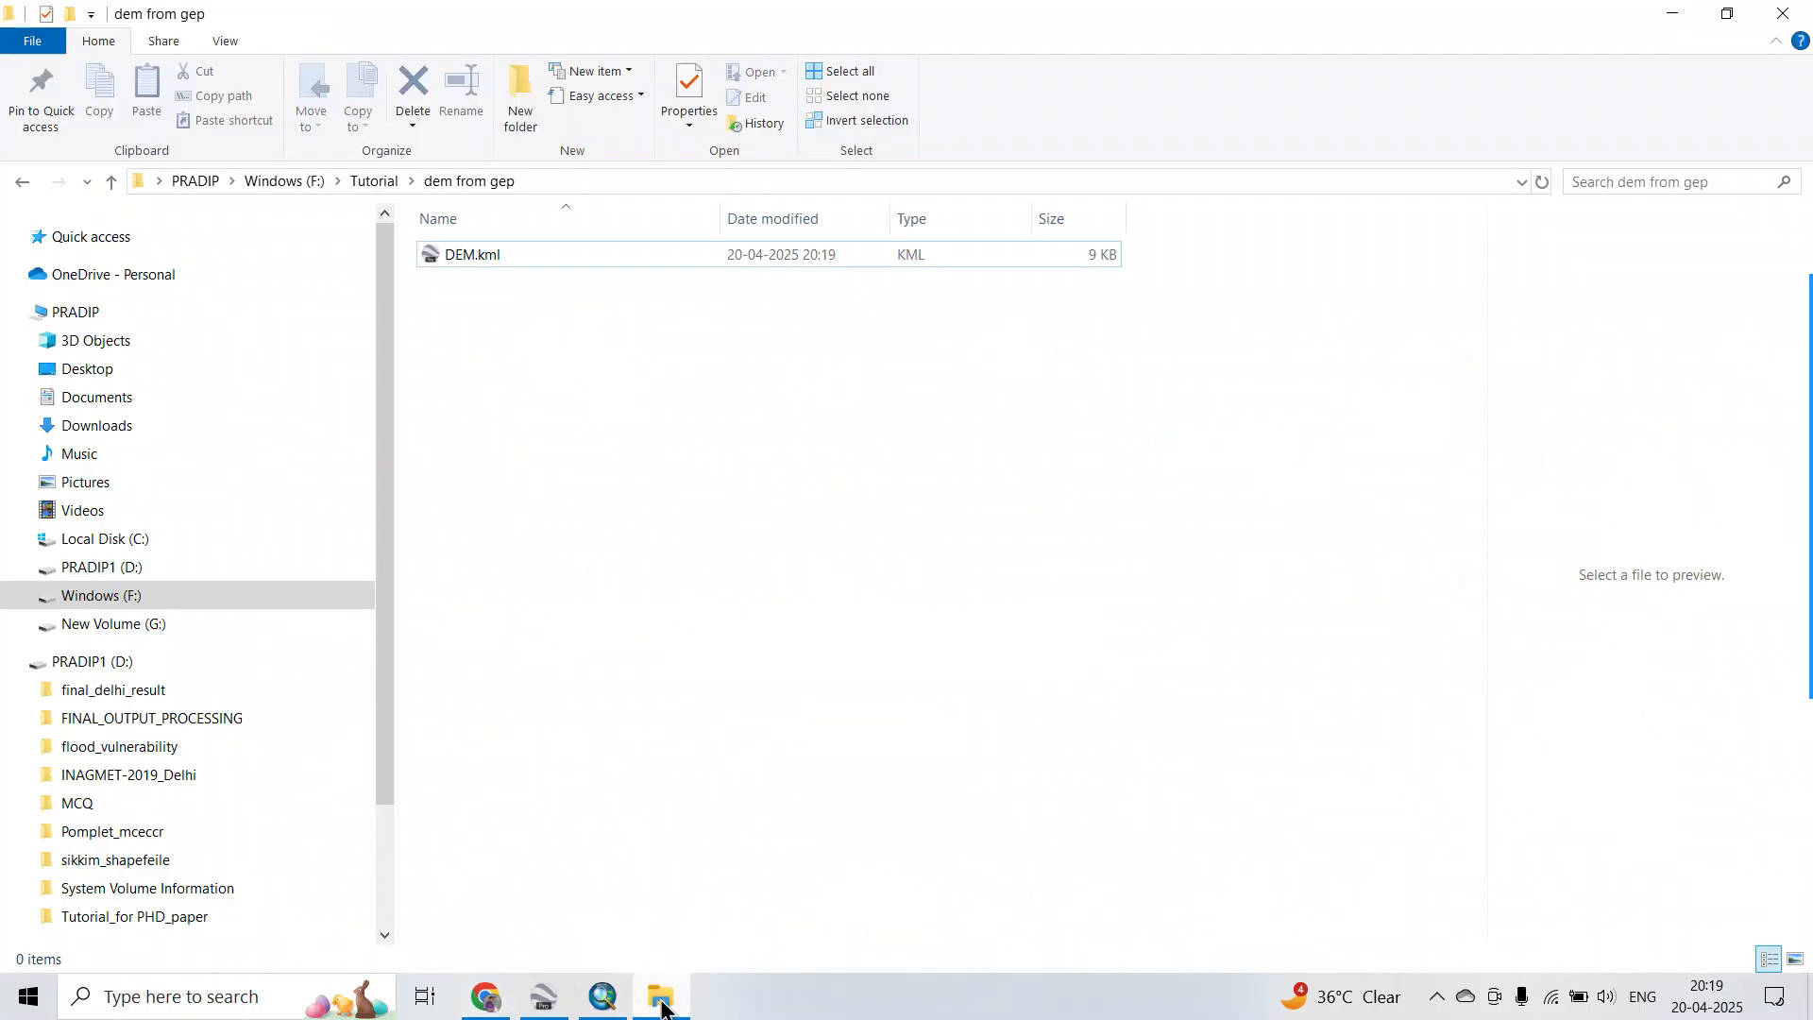
click(104, 427)
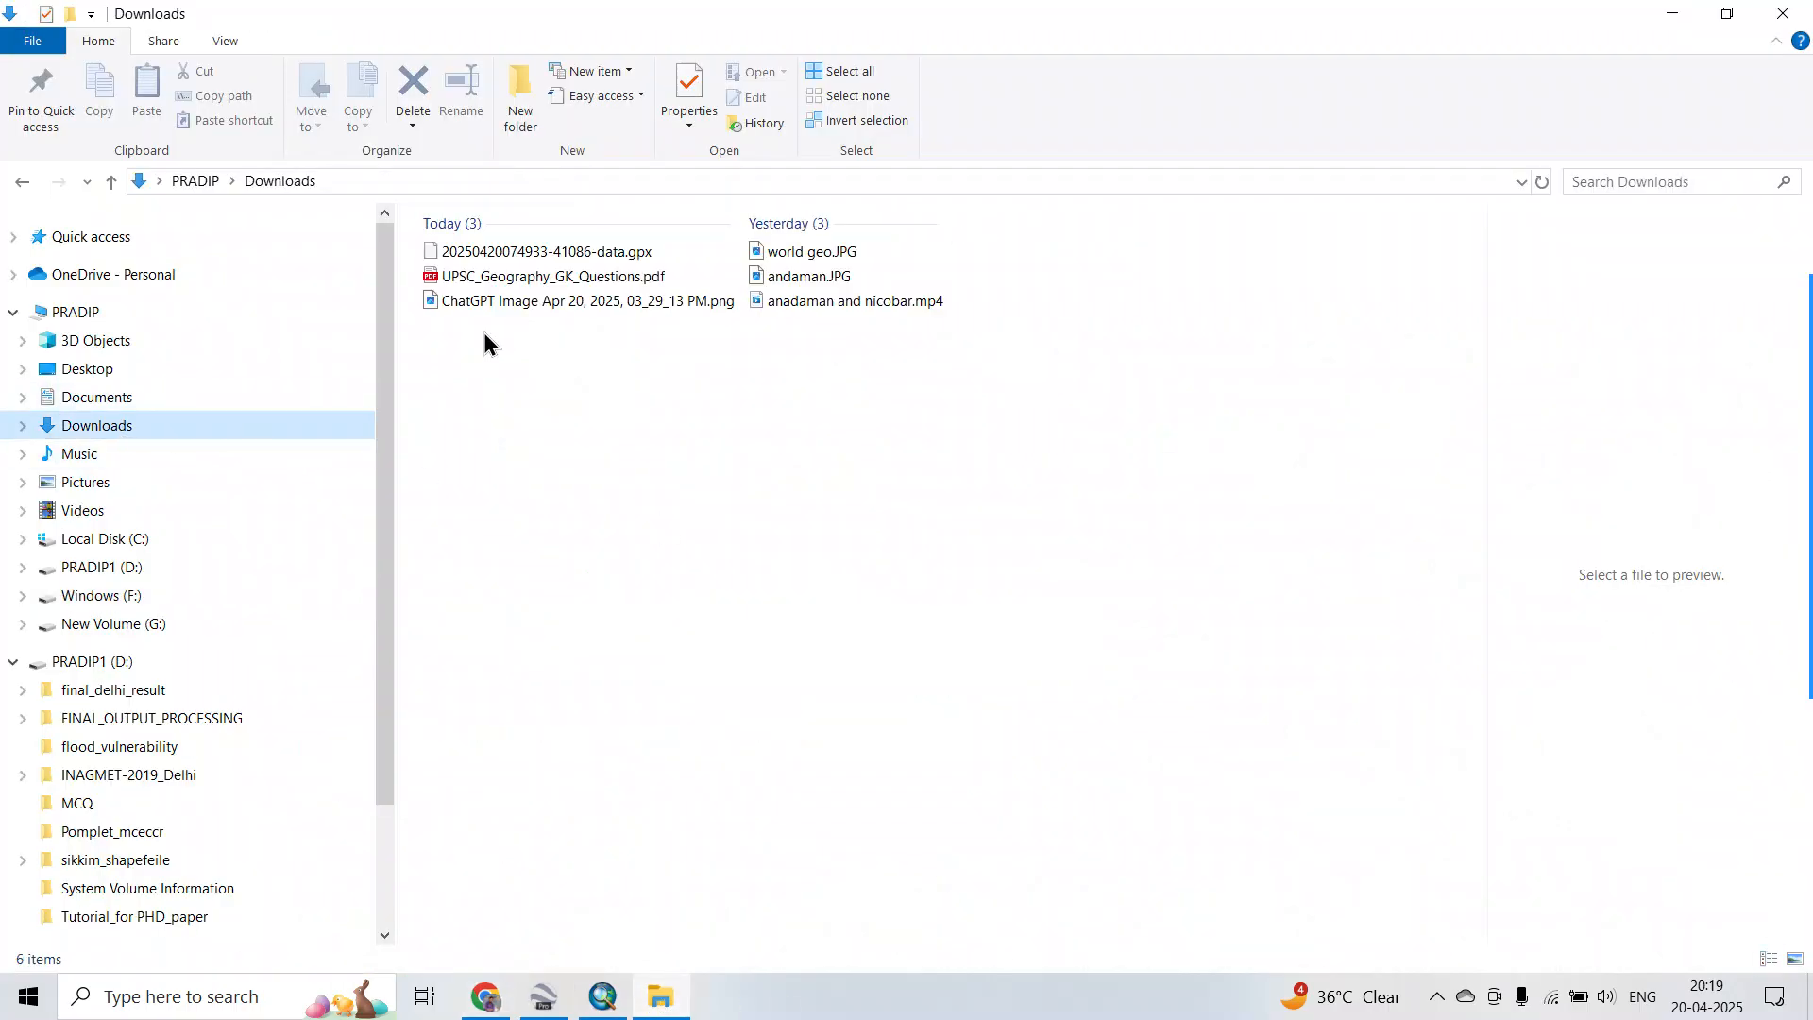
click(557, 252)
right_click(559, 257)
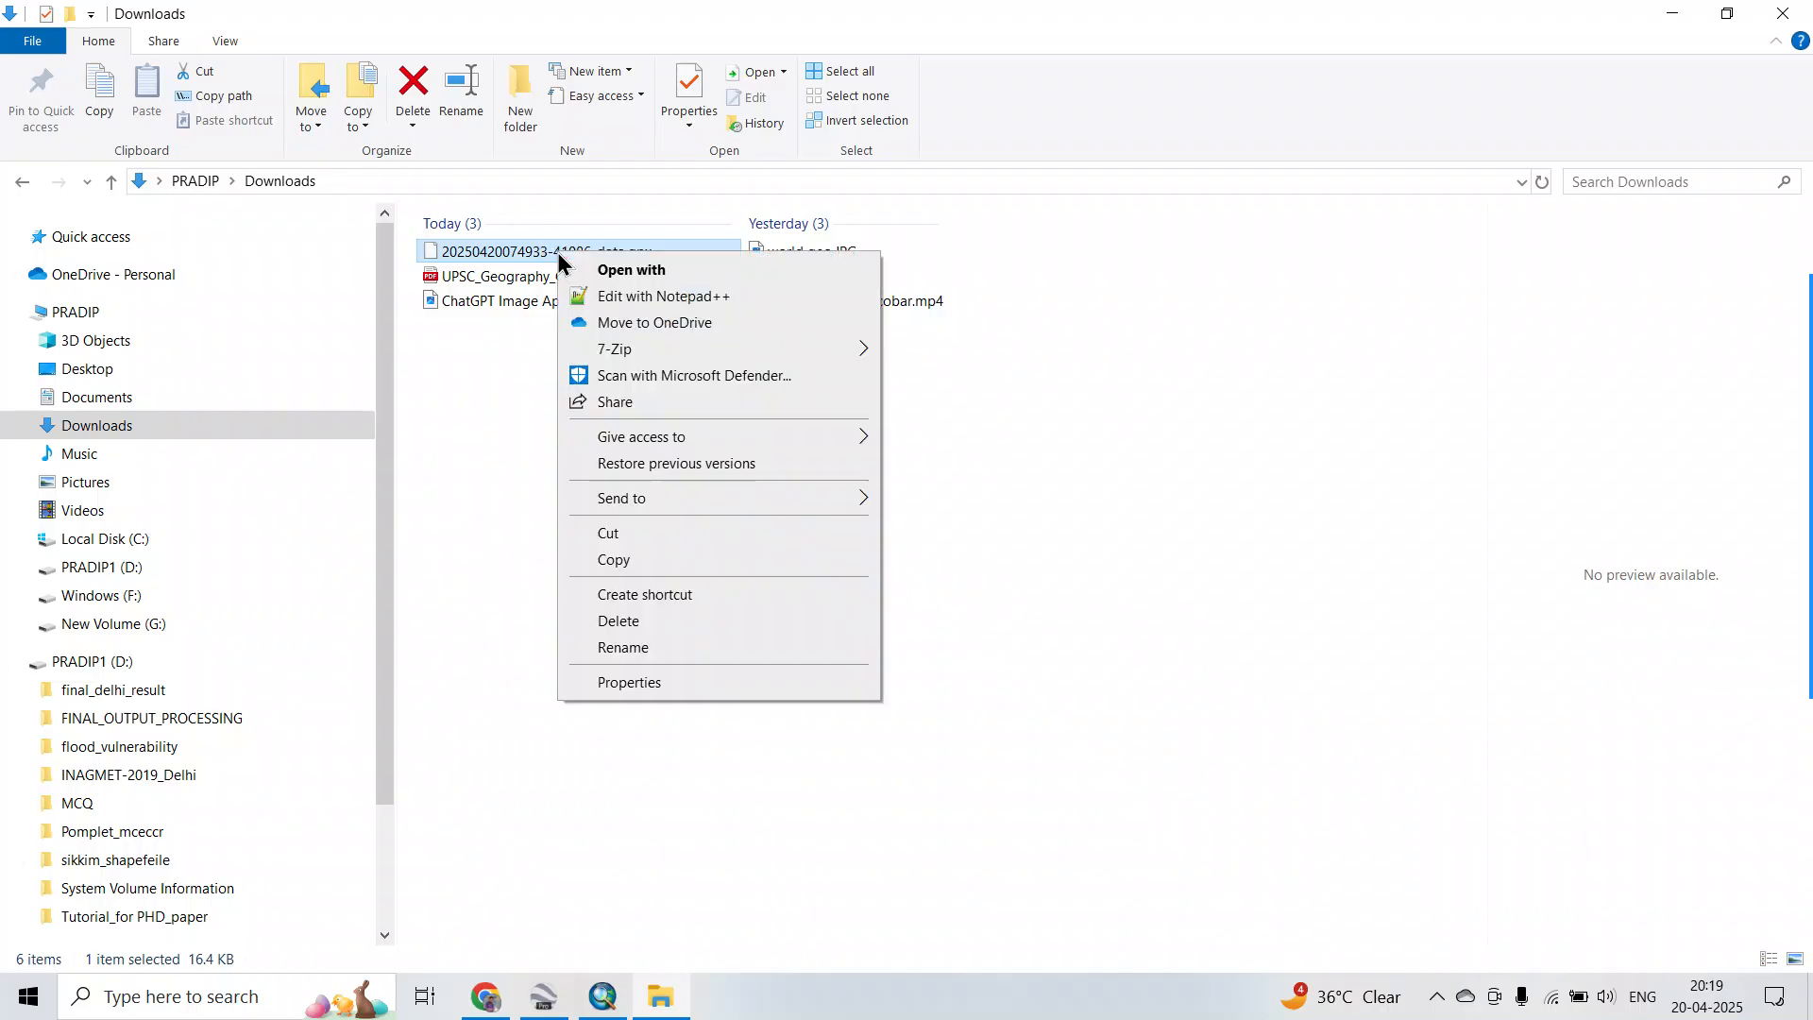
click(615, 534)
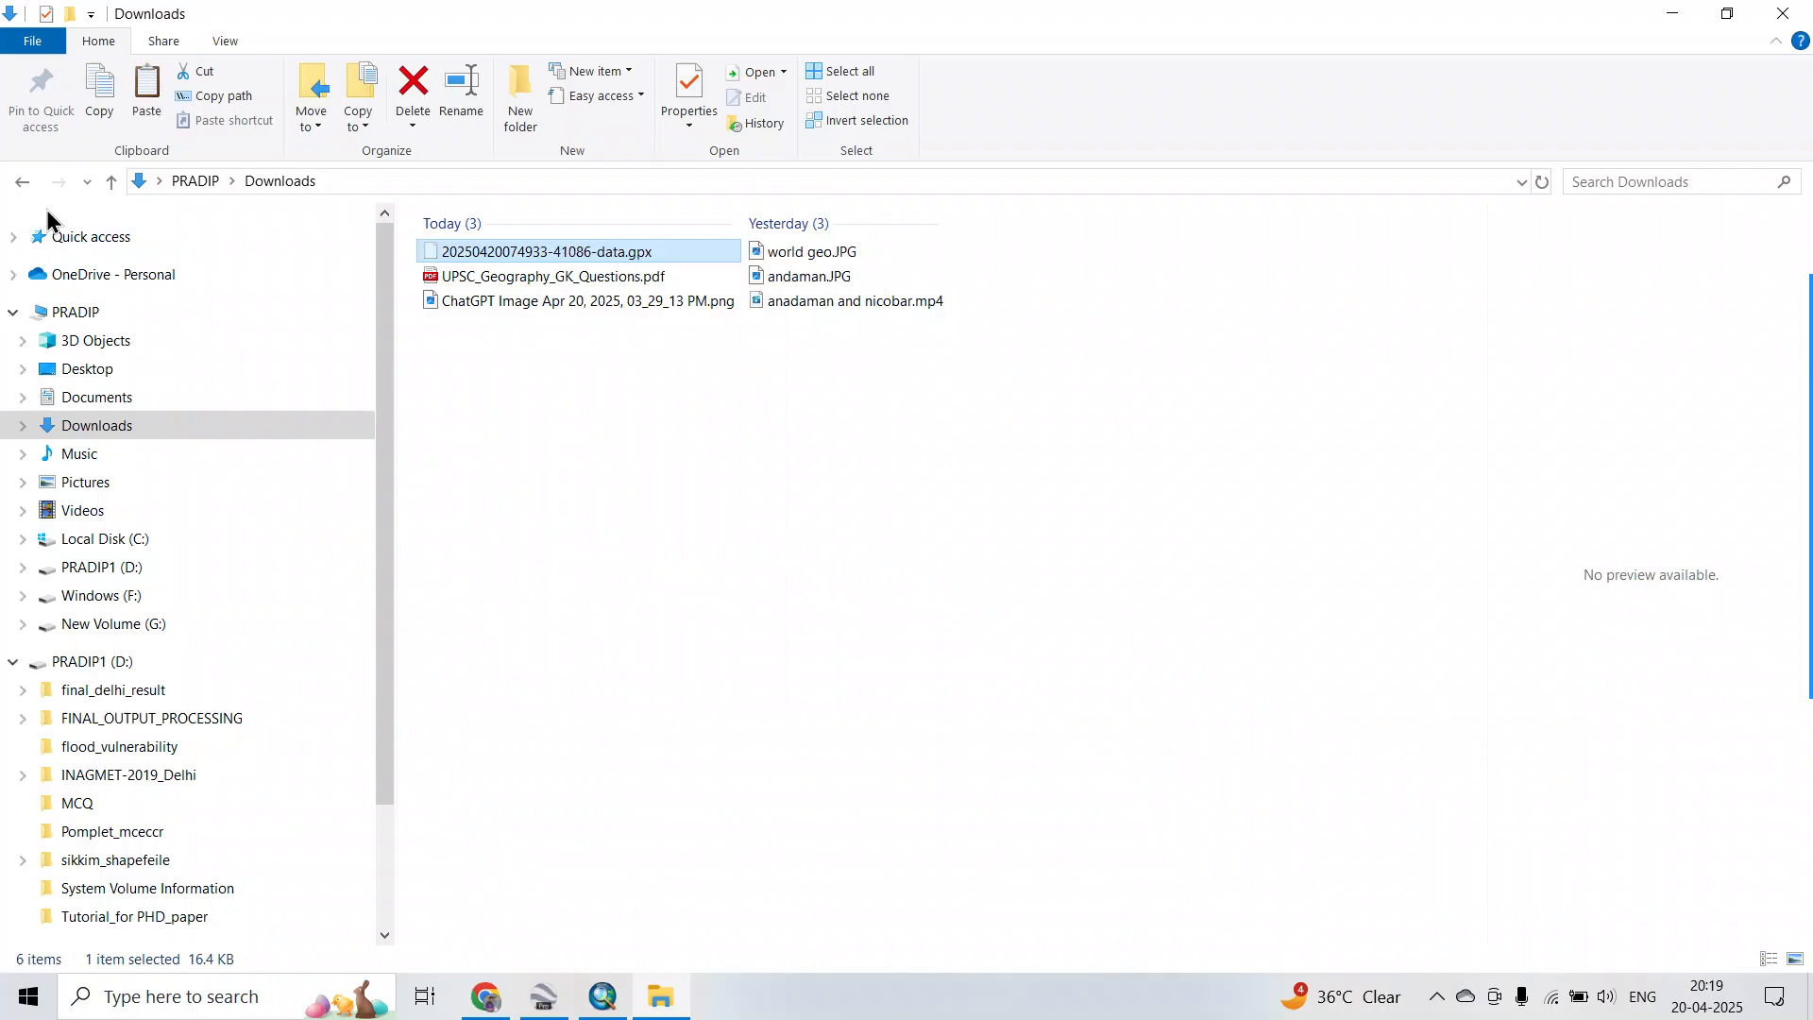
click(22, 184)
right_click(598, 399)
click(669, 565)
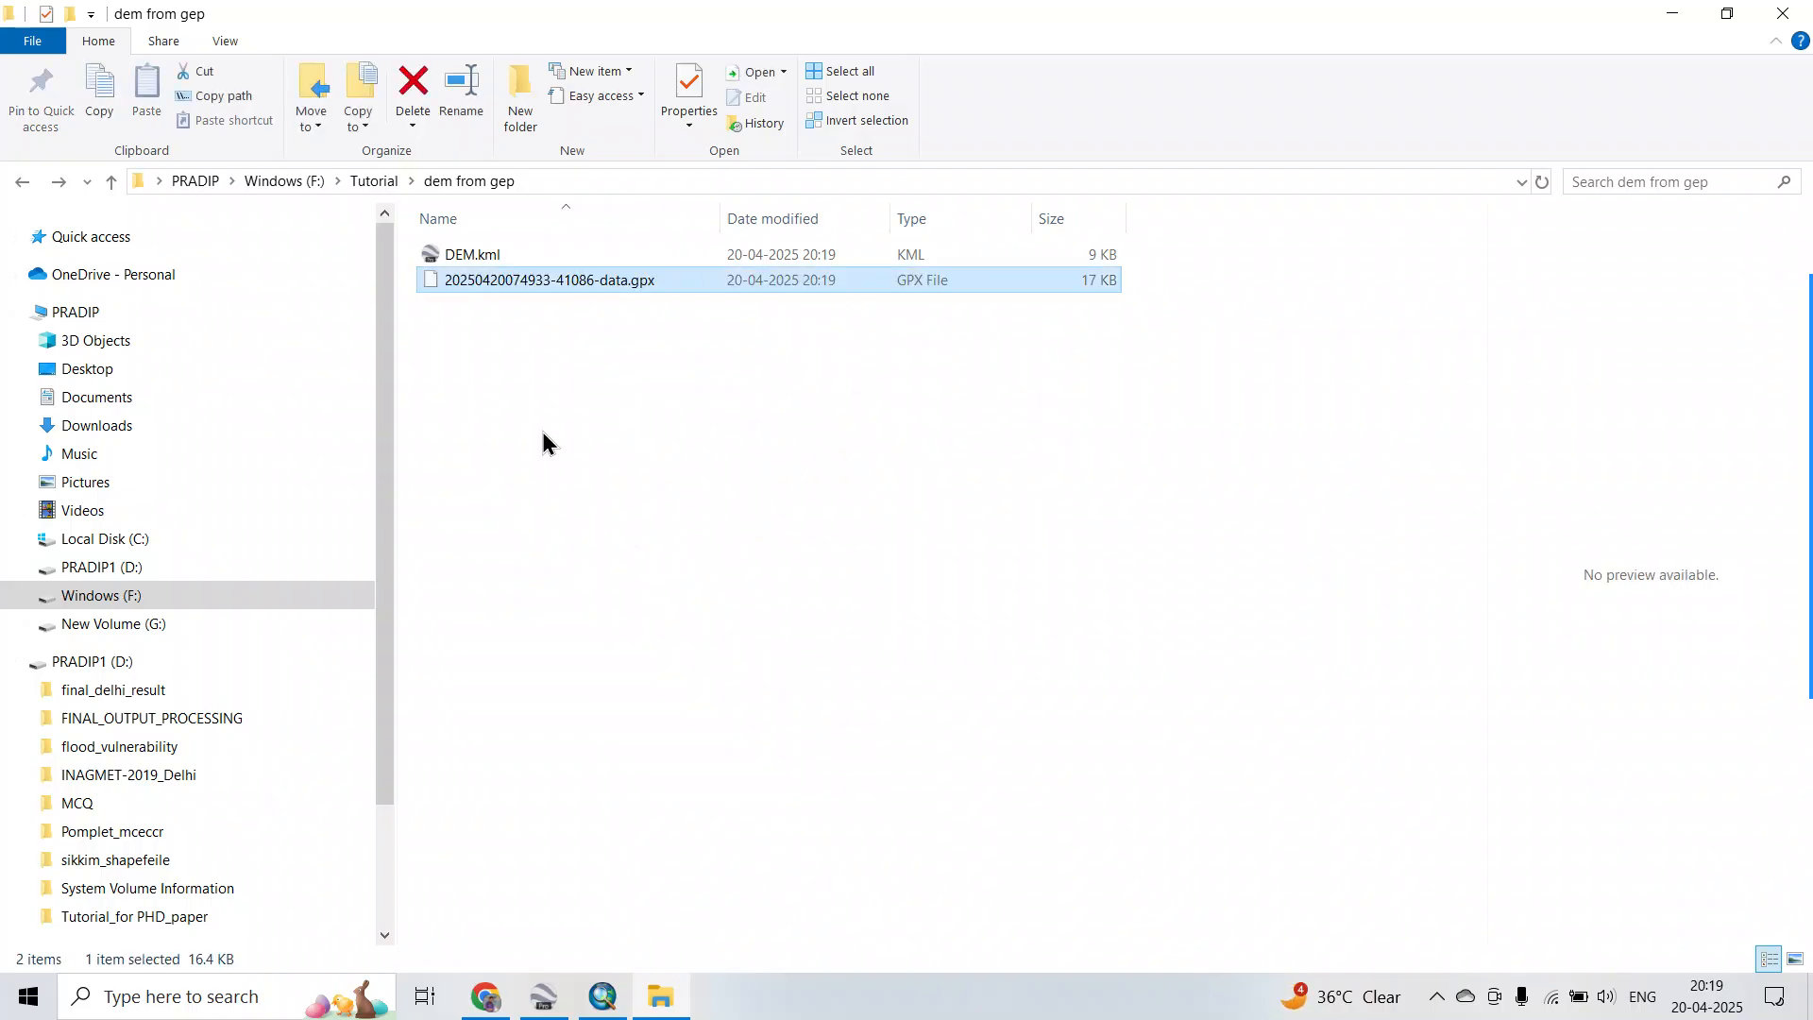
Switch to ArcMap and open the GPX To Features tool from the From GPS conversion tools.
click(1646, 15)
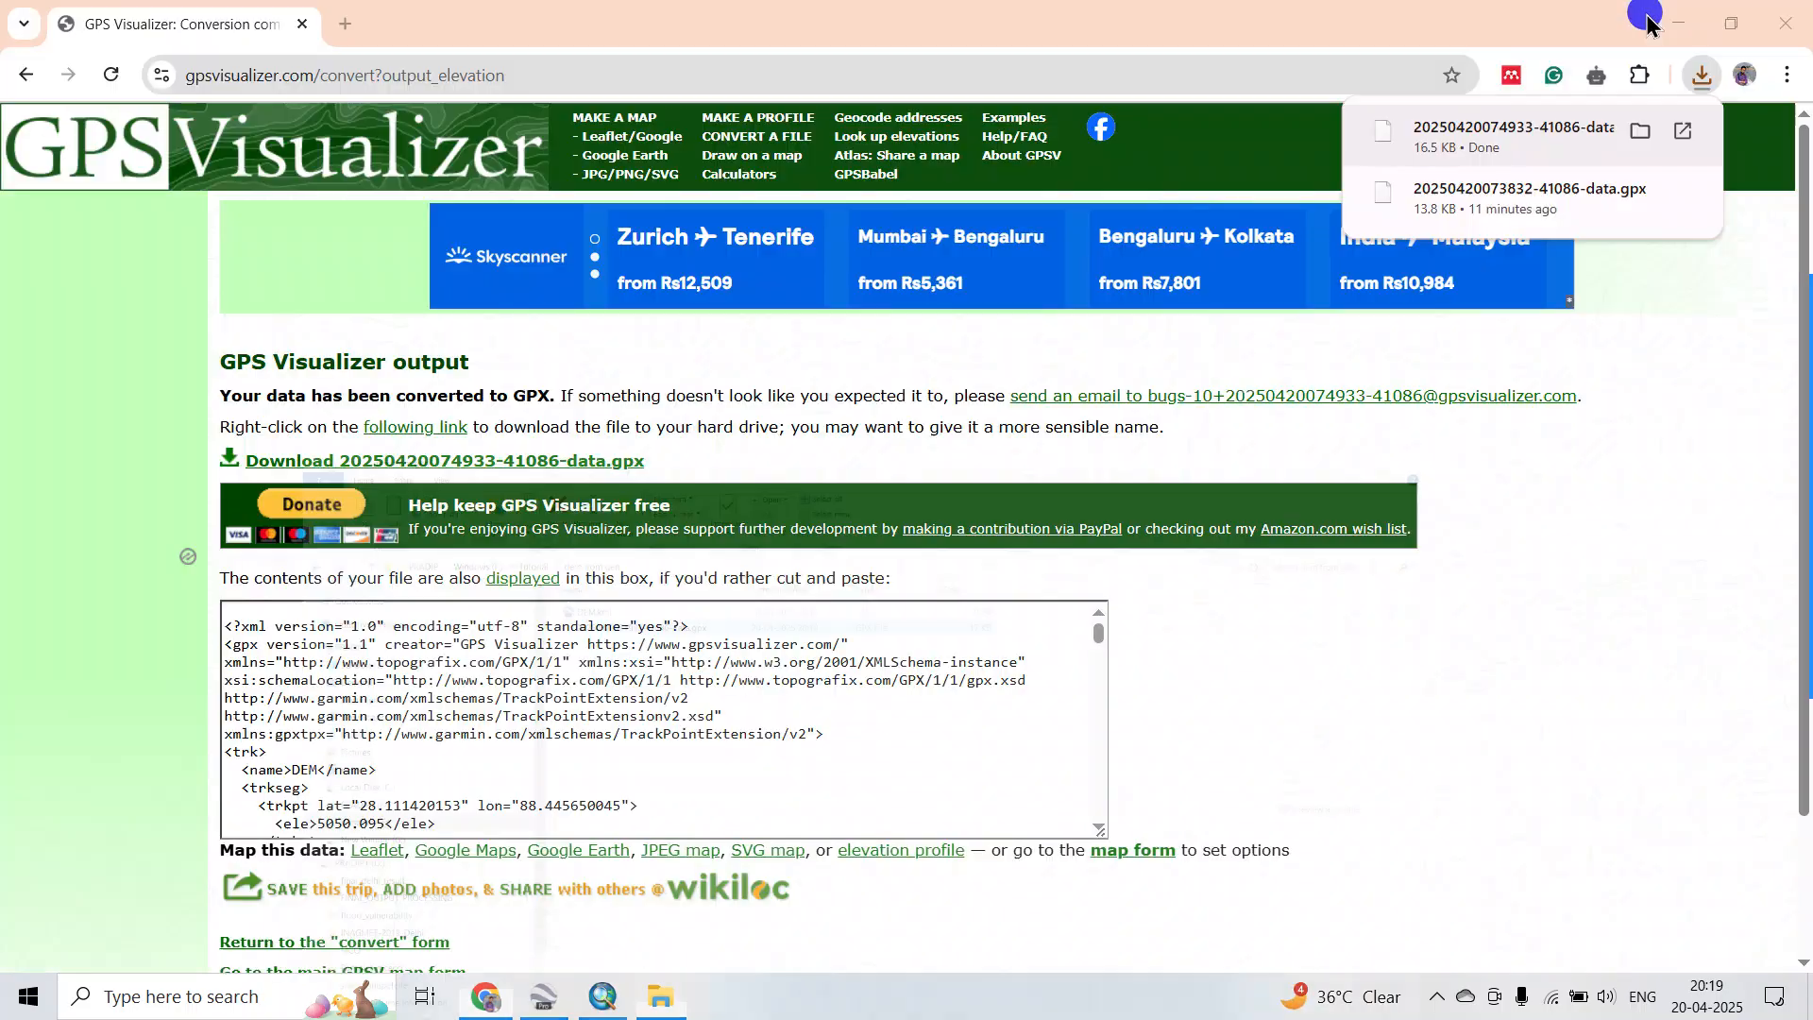
click(1666, 19)
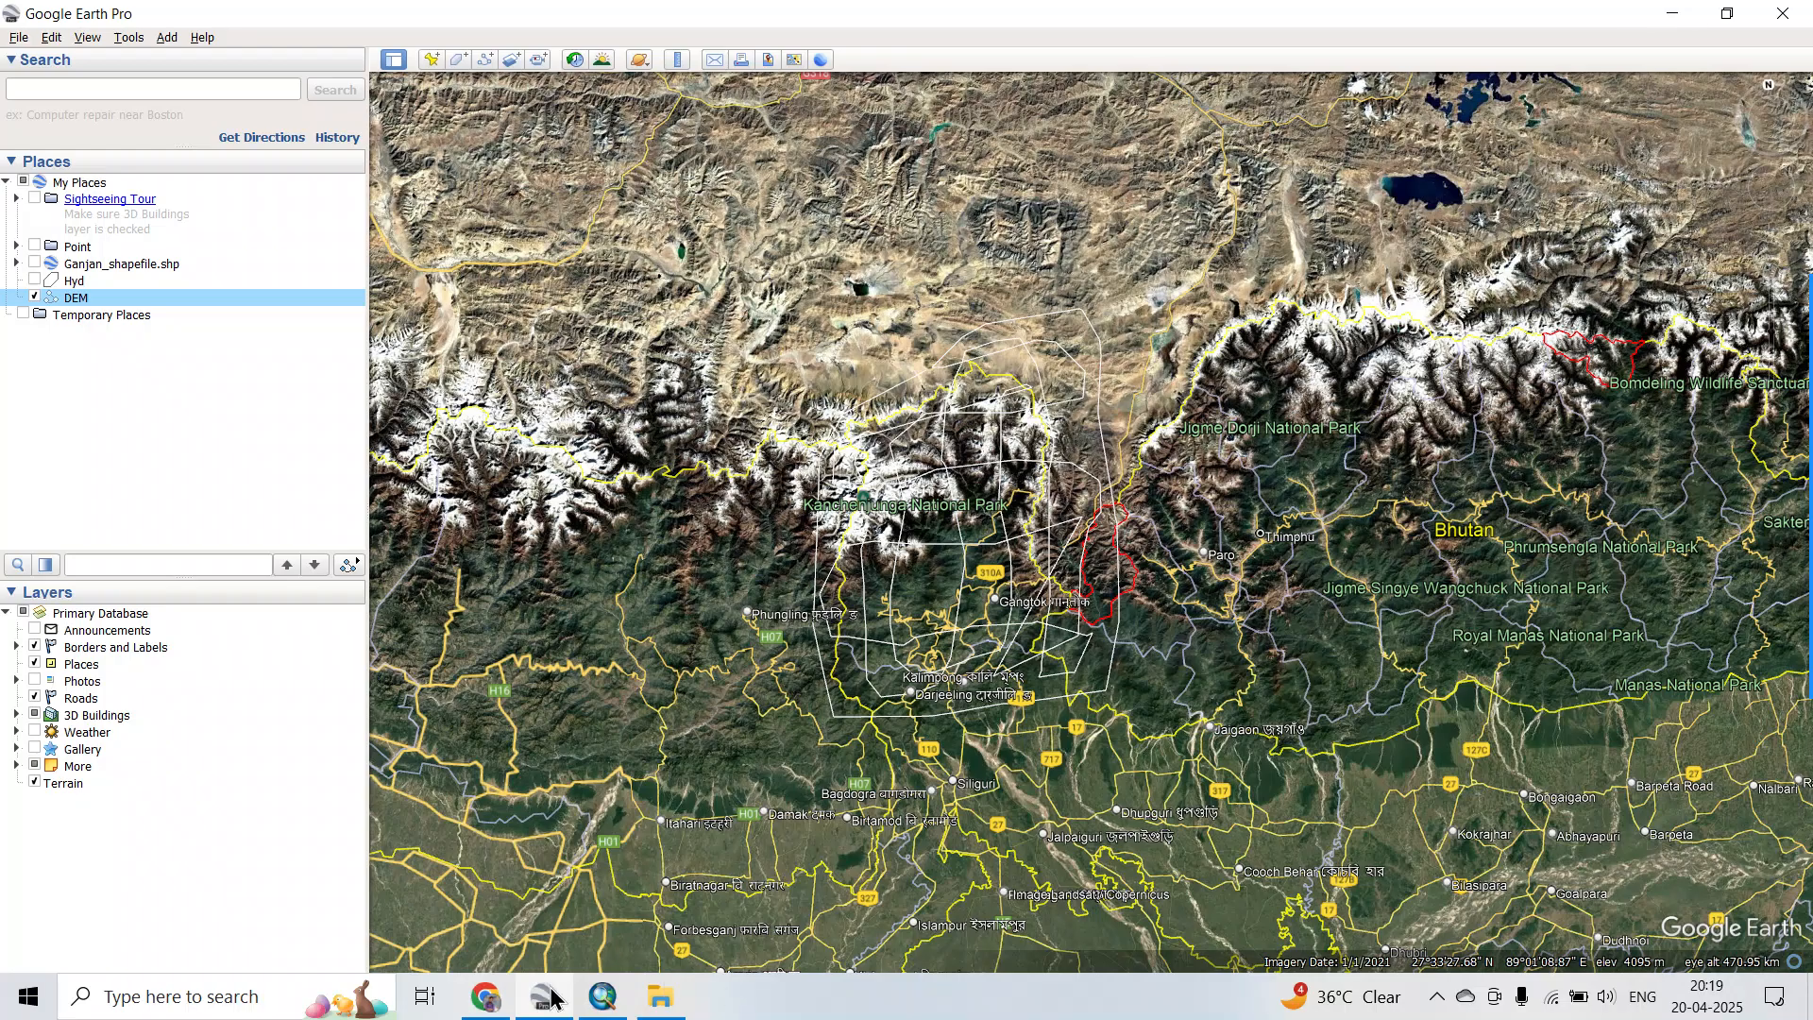
click(603, 997)
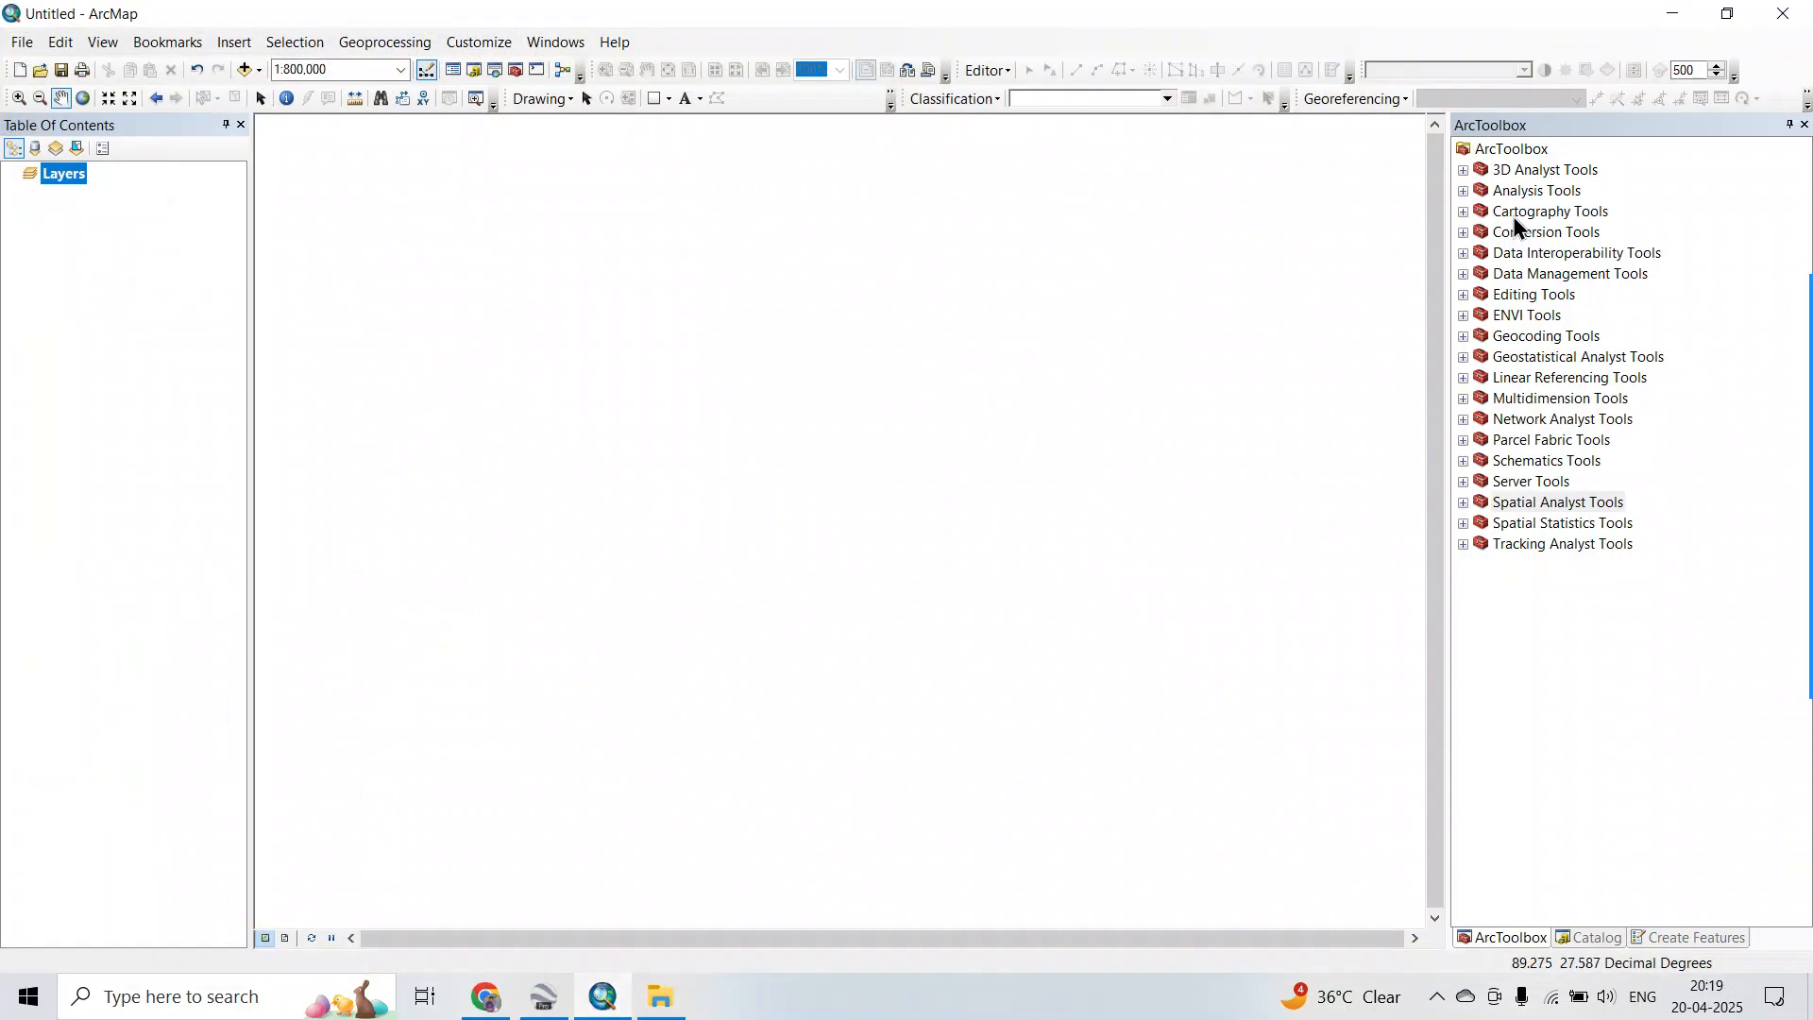
click(1465, 232)
click(1480, 274)
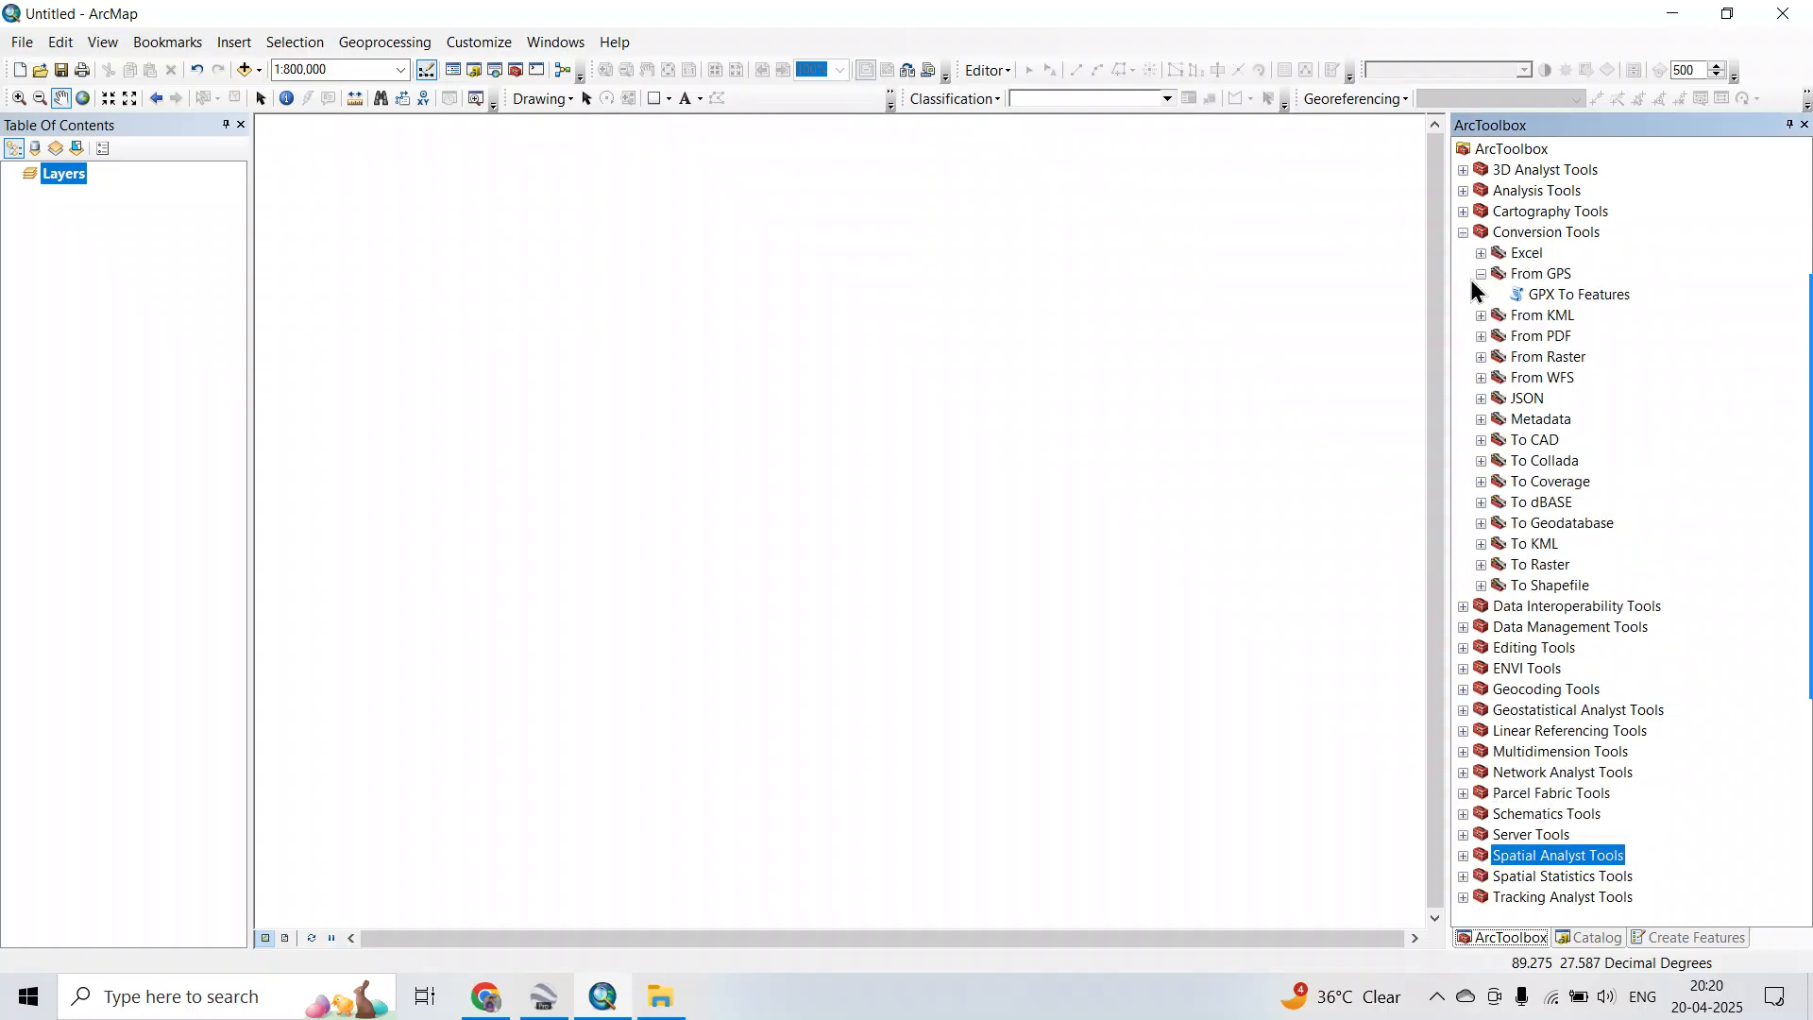
double_click(1570, 297)
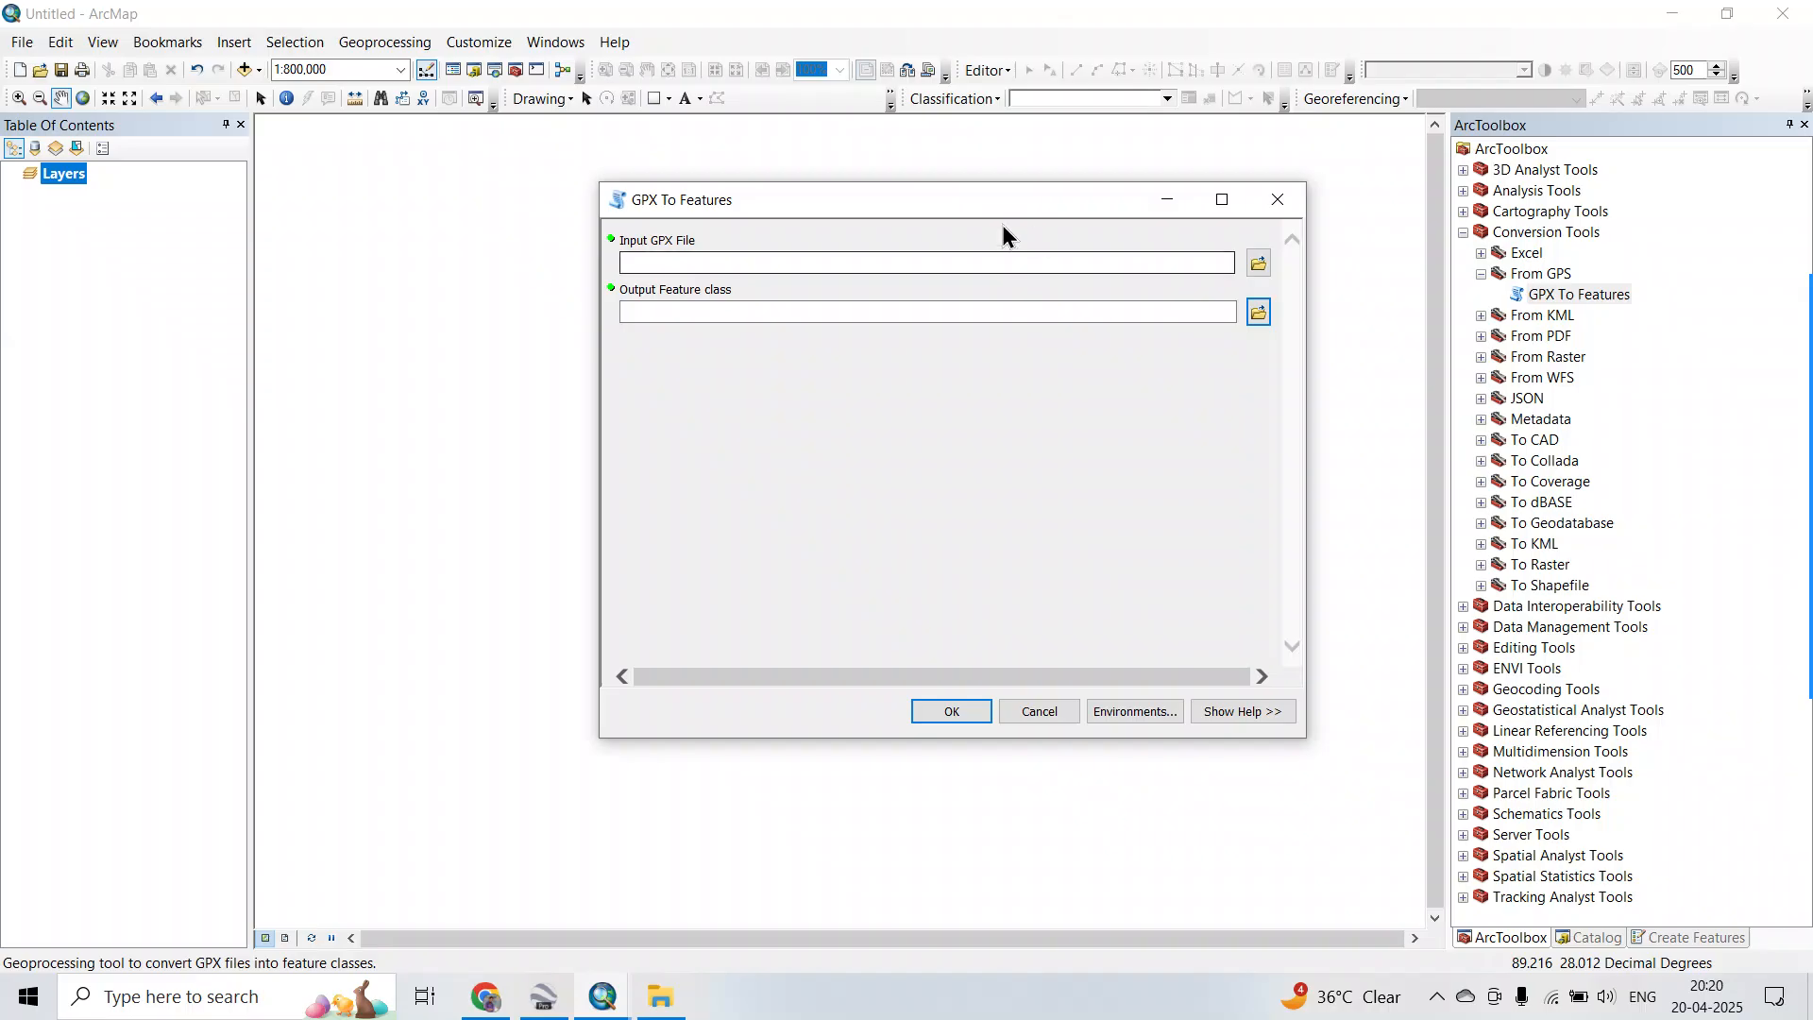
click(1258, 265)
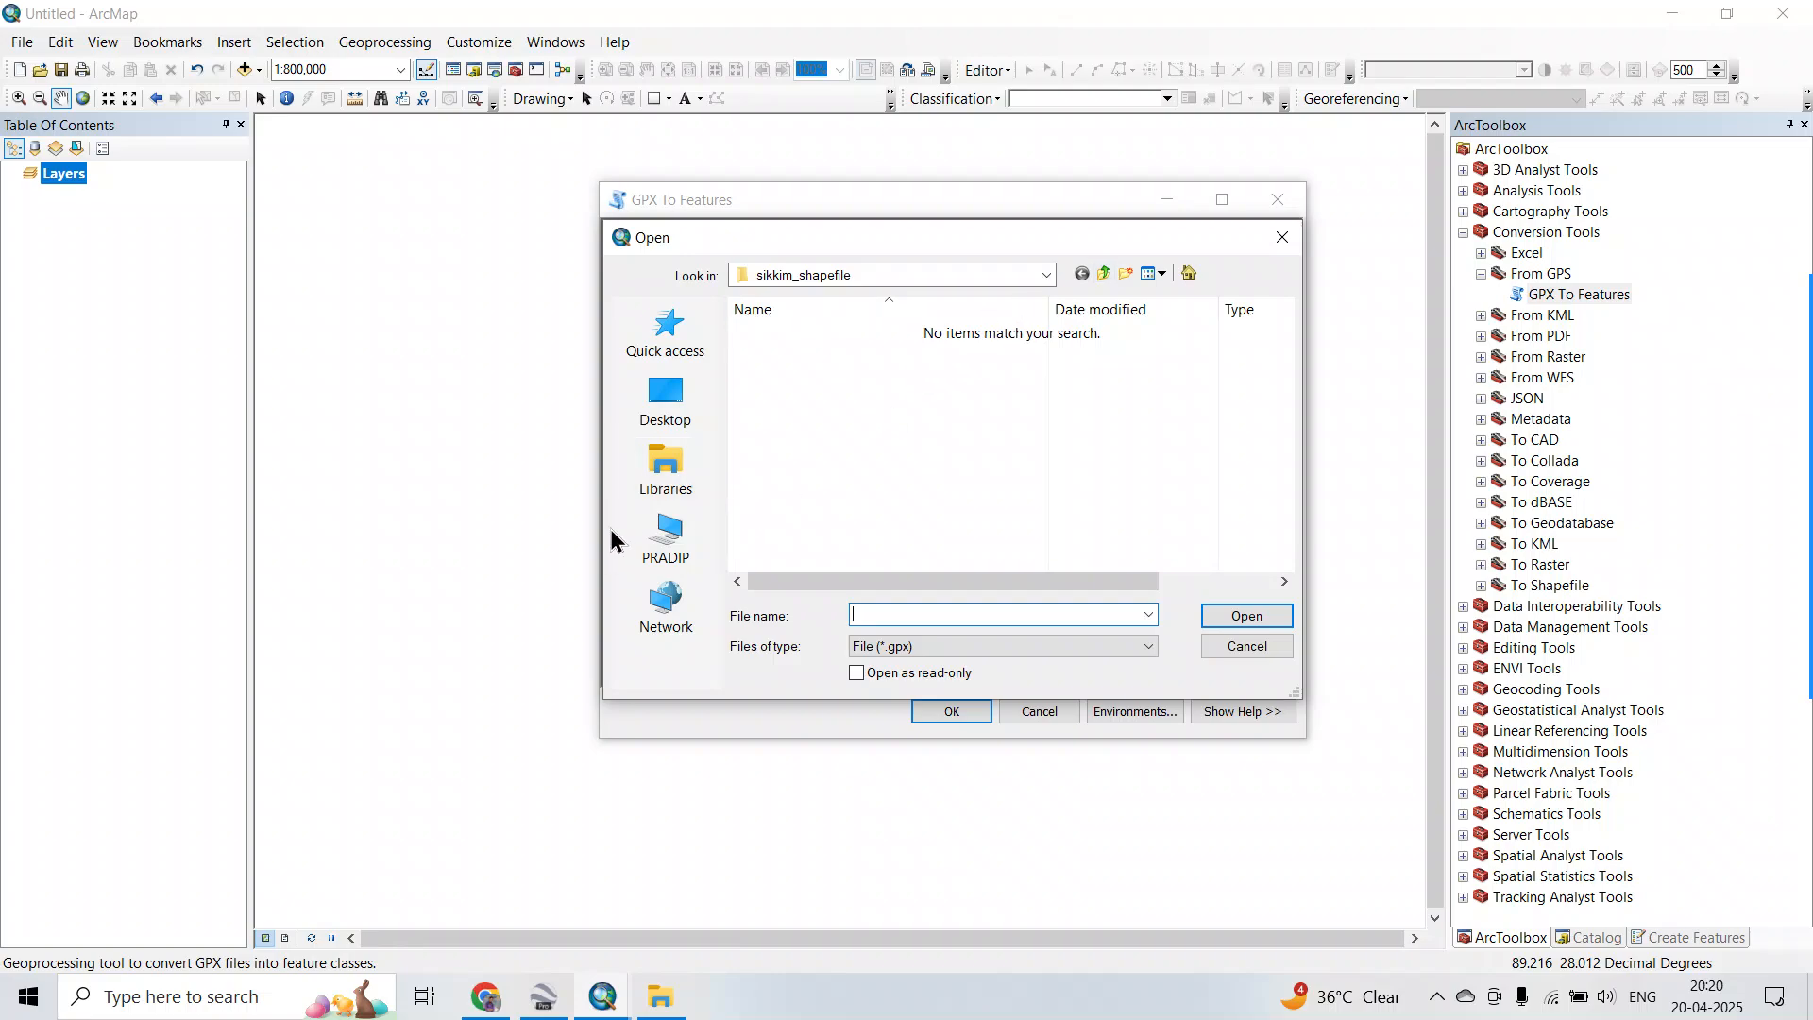
click(666, 537)
scroll(978, 449, down, 3)
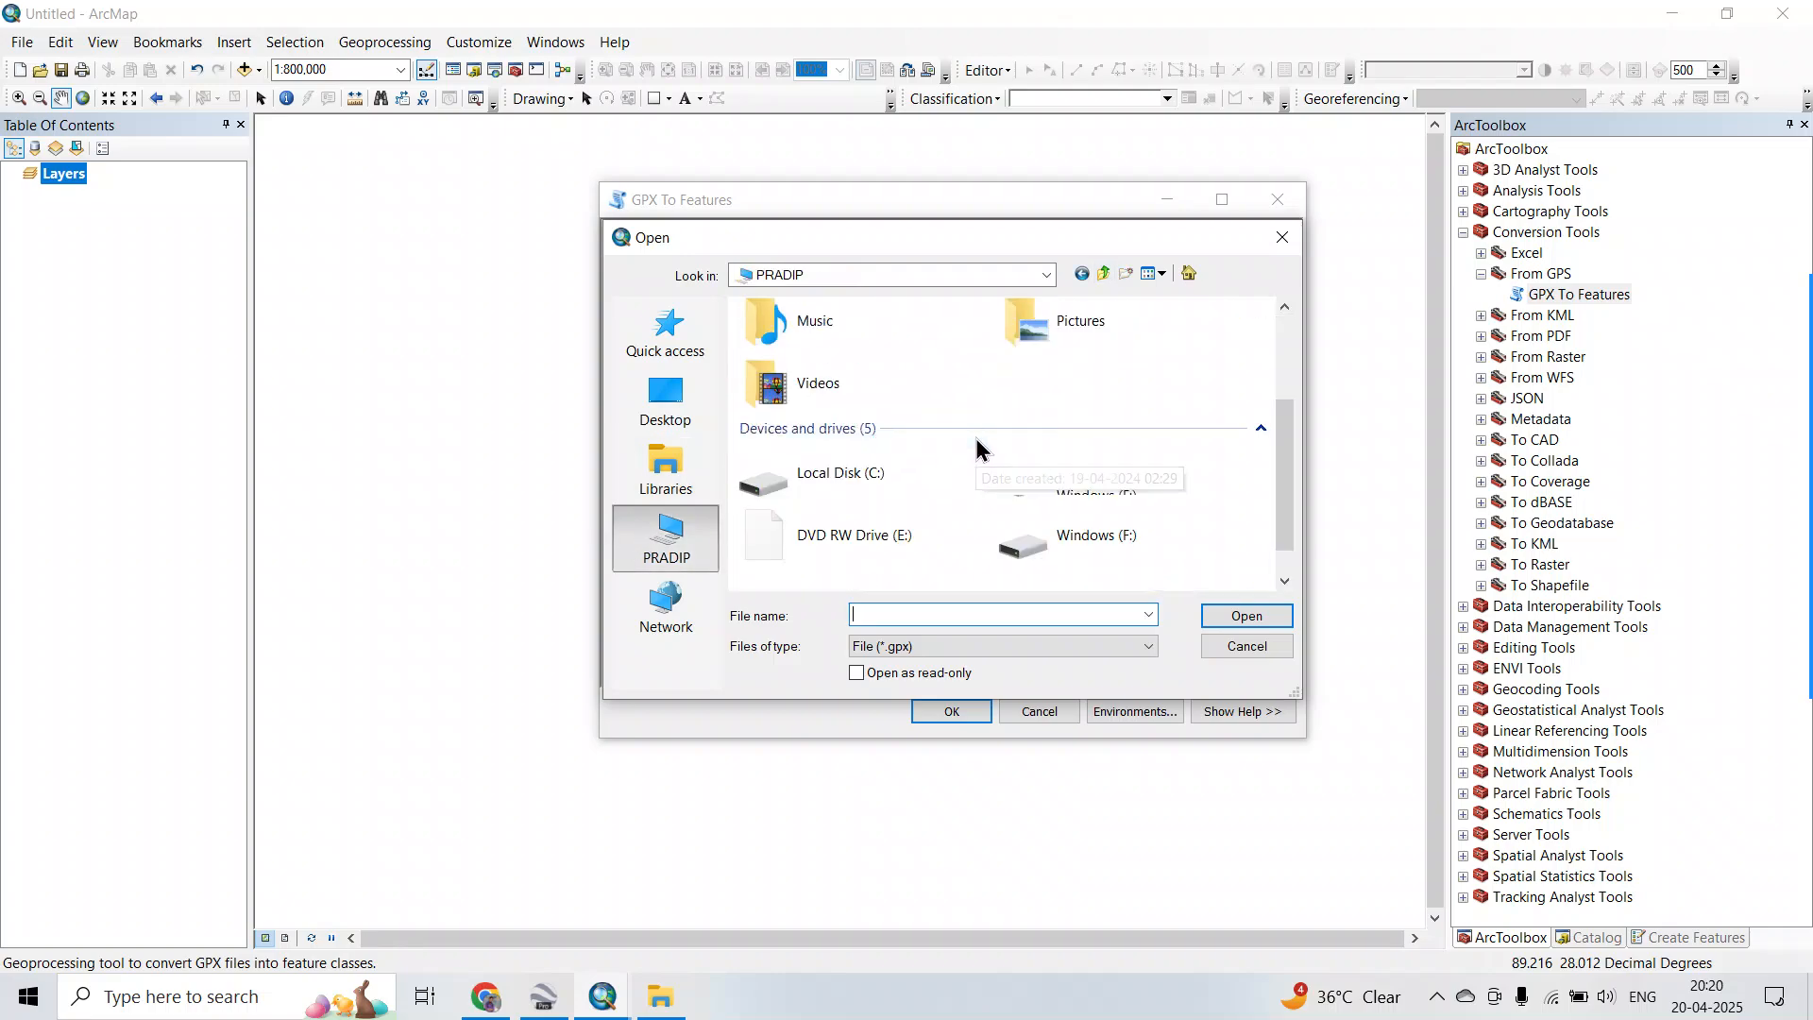
double_click(1077, 501)
scroll(957, 474, down, 5)
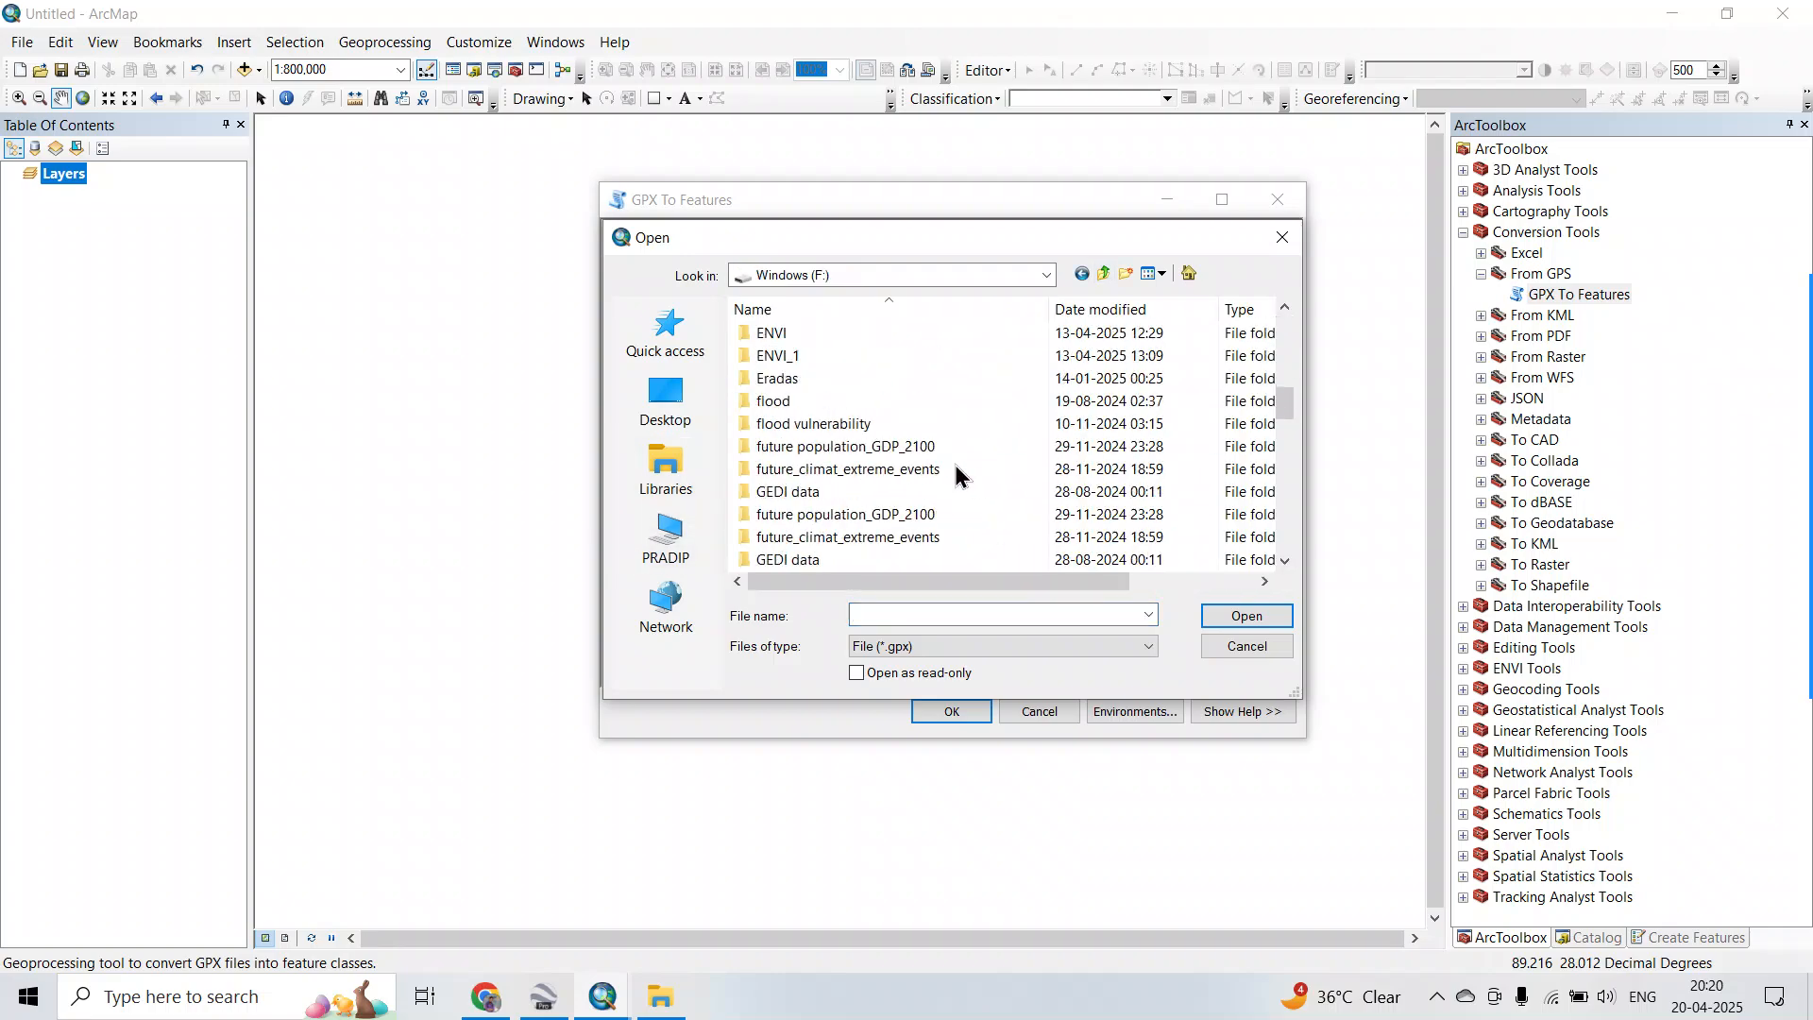
scroll(956, 474, down, 10)
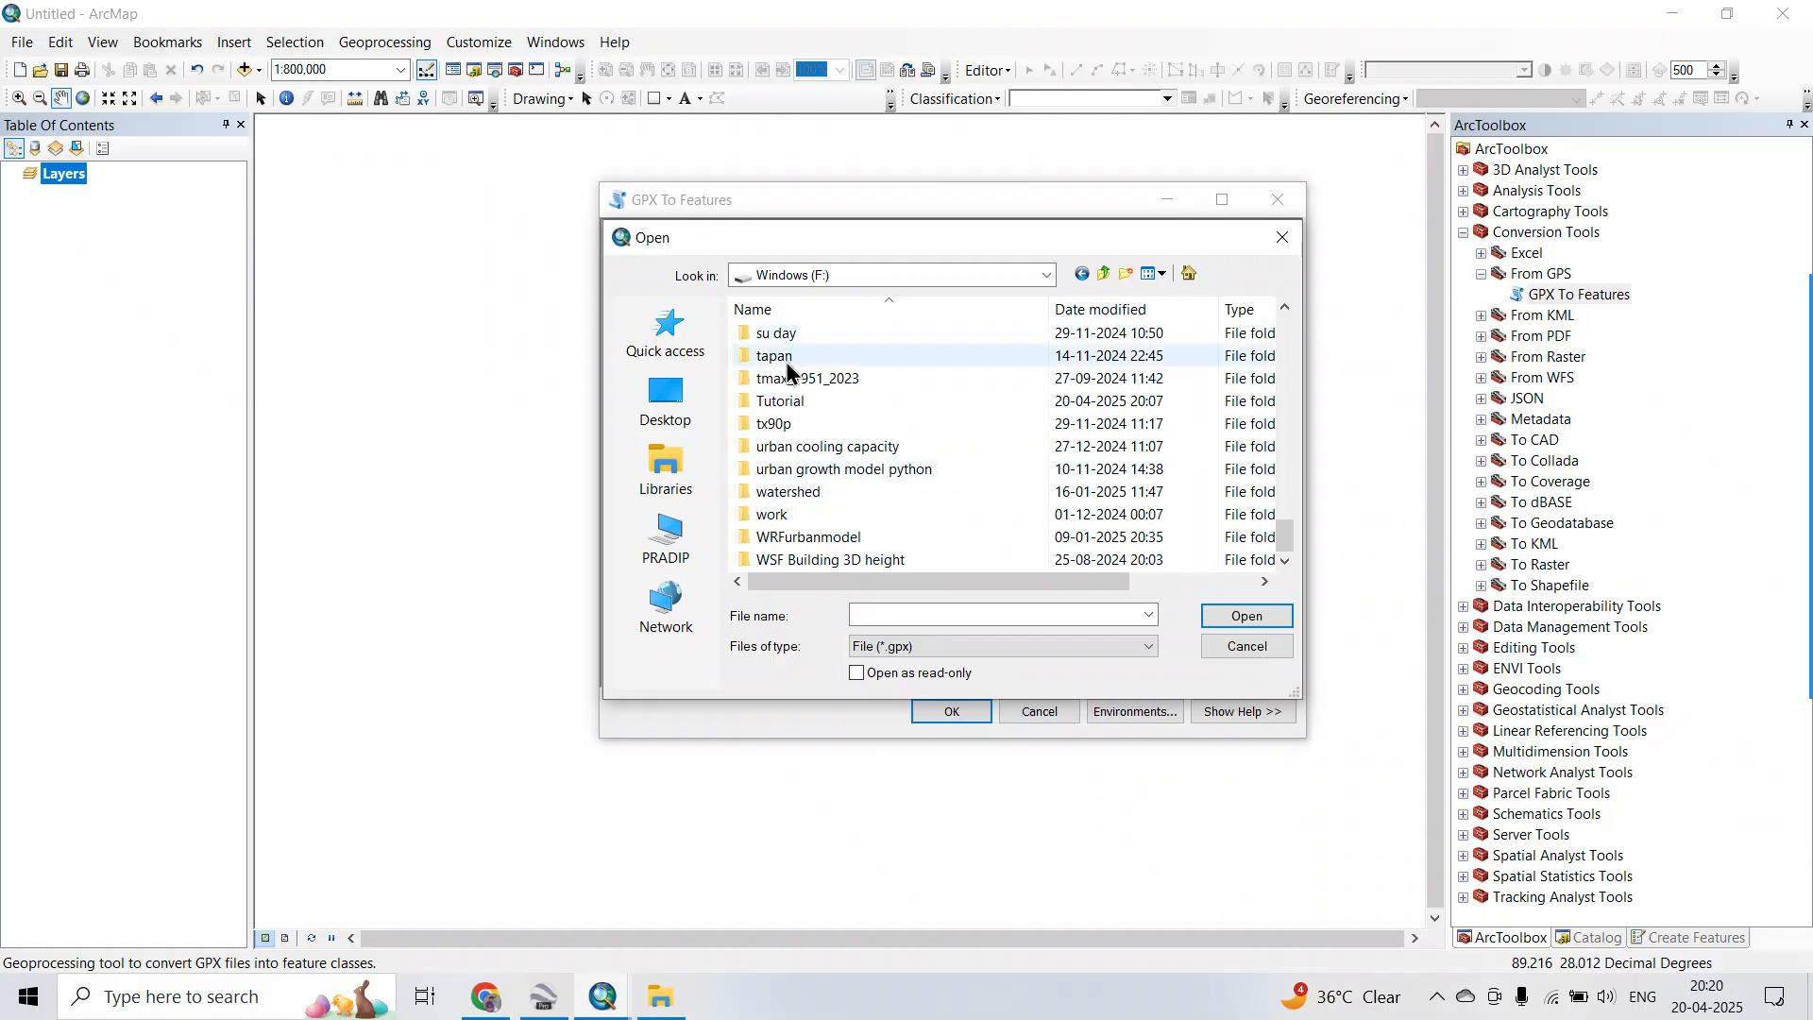
double_click(784, 400)
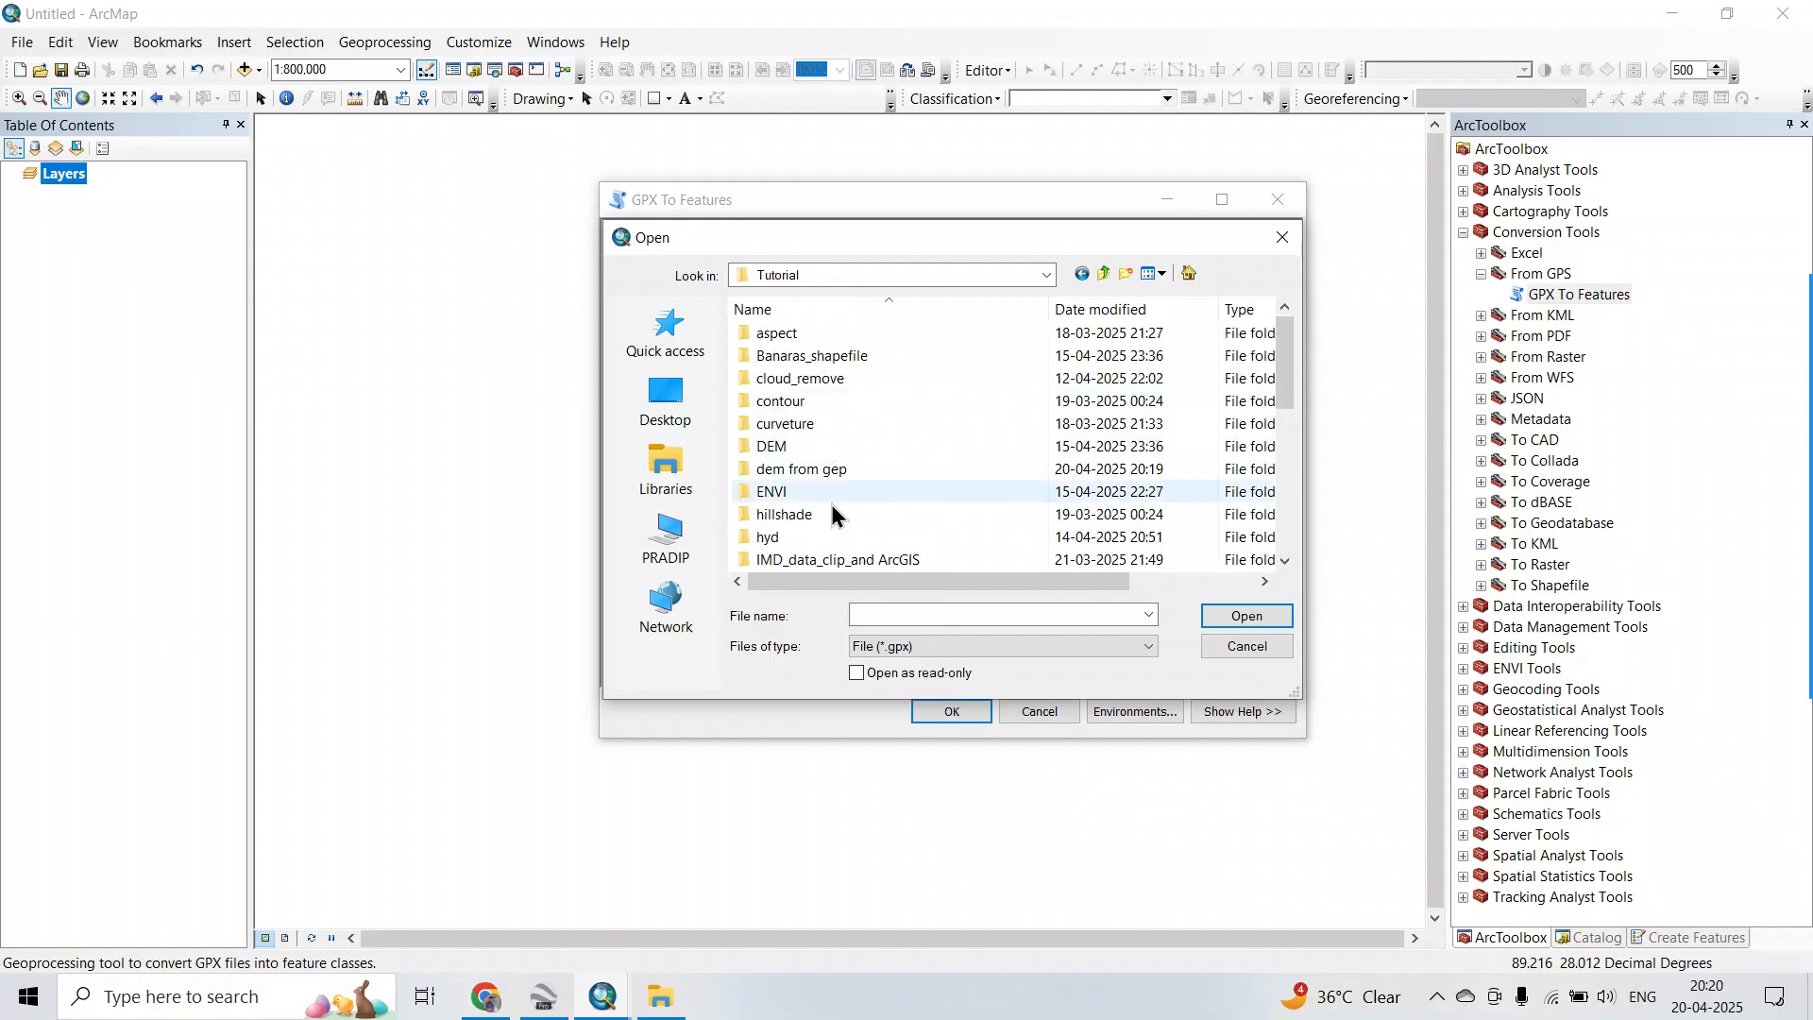
double_click(829, 470)
click(861, 332)
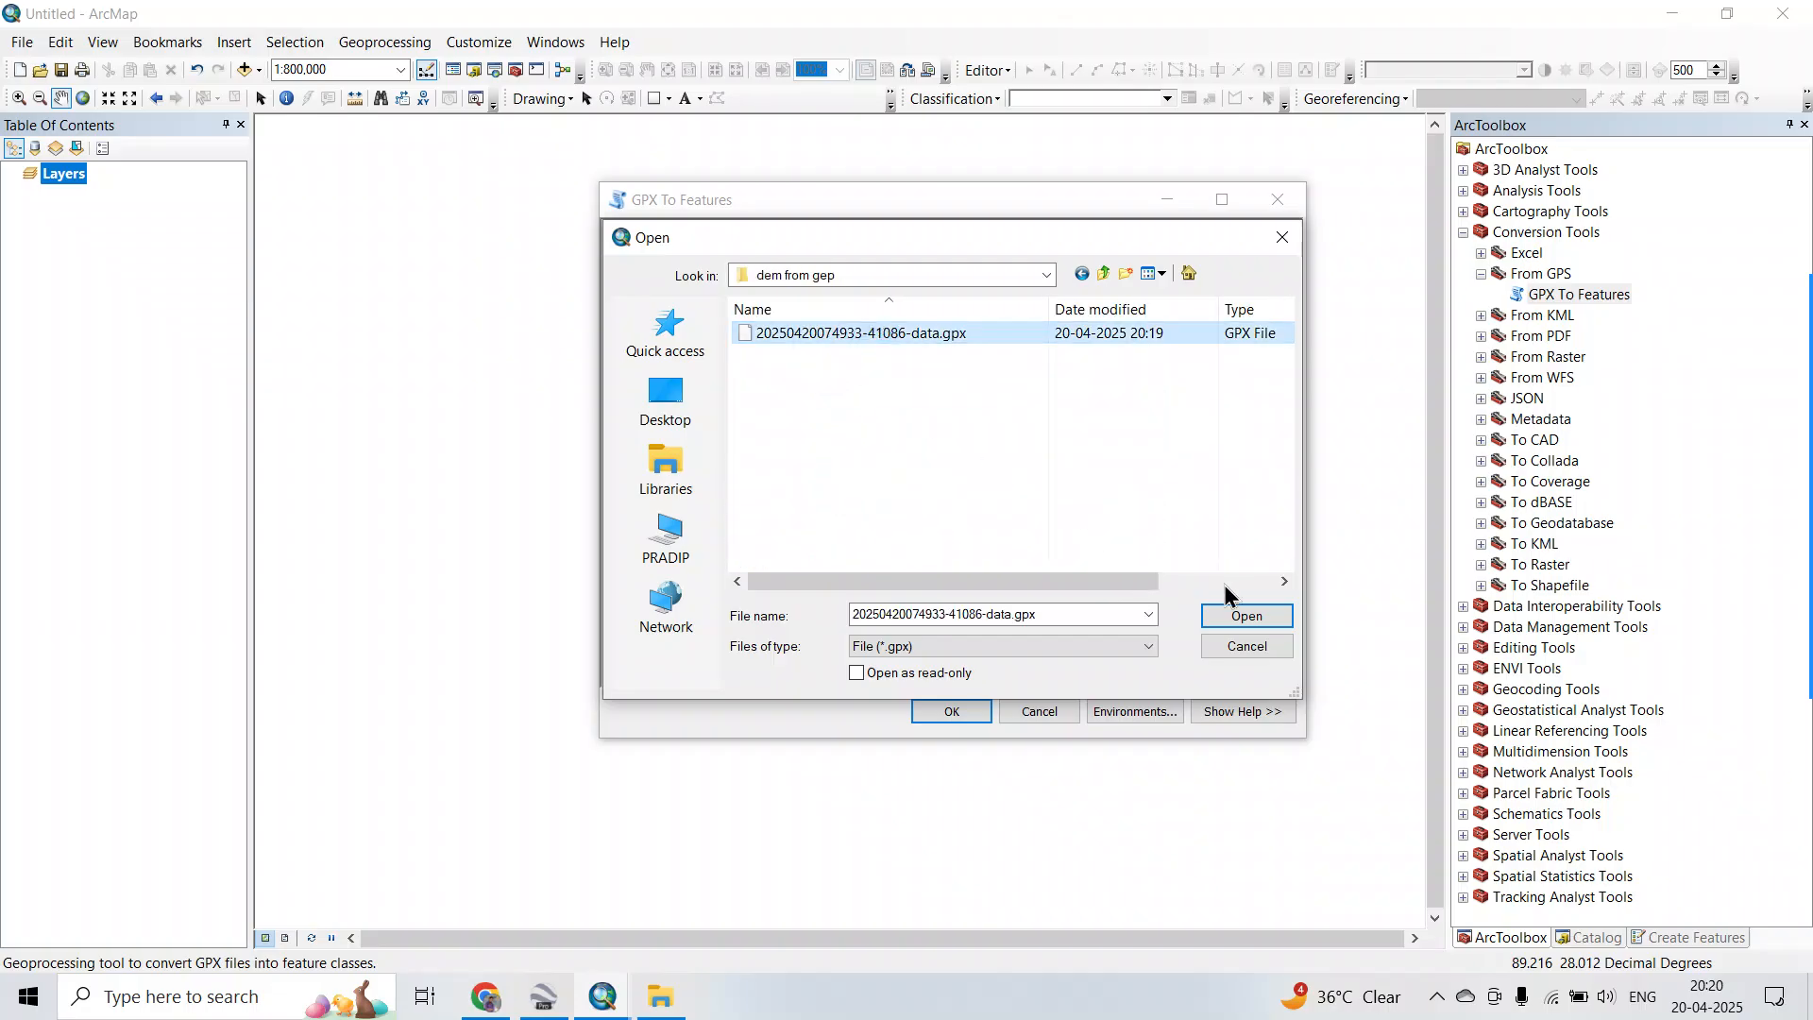
click(1246, 616)
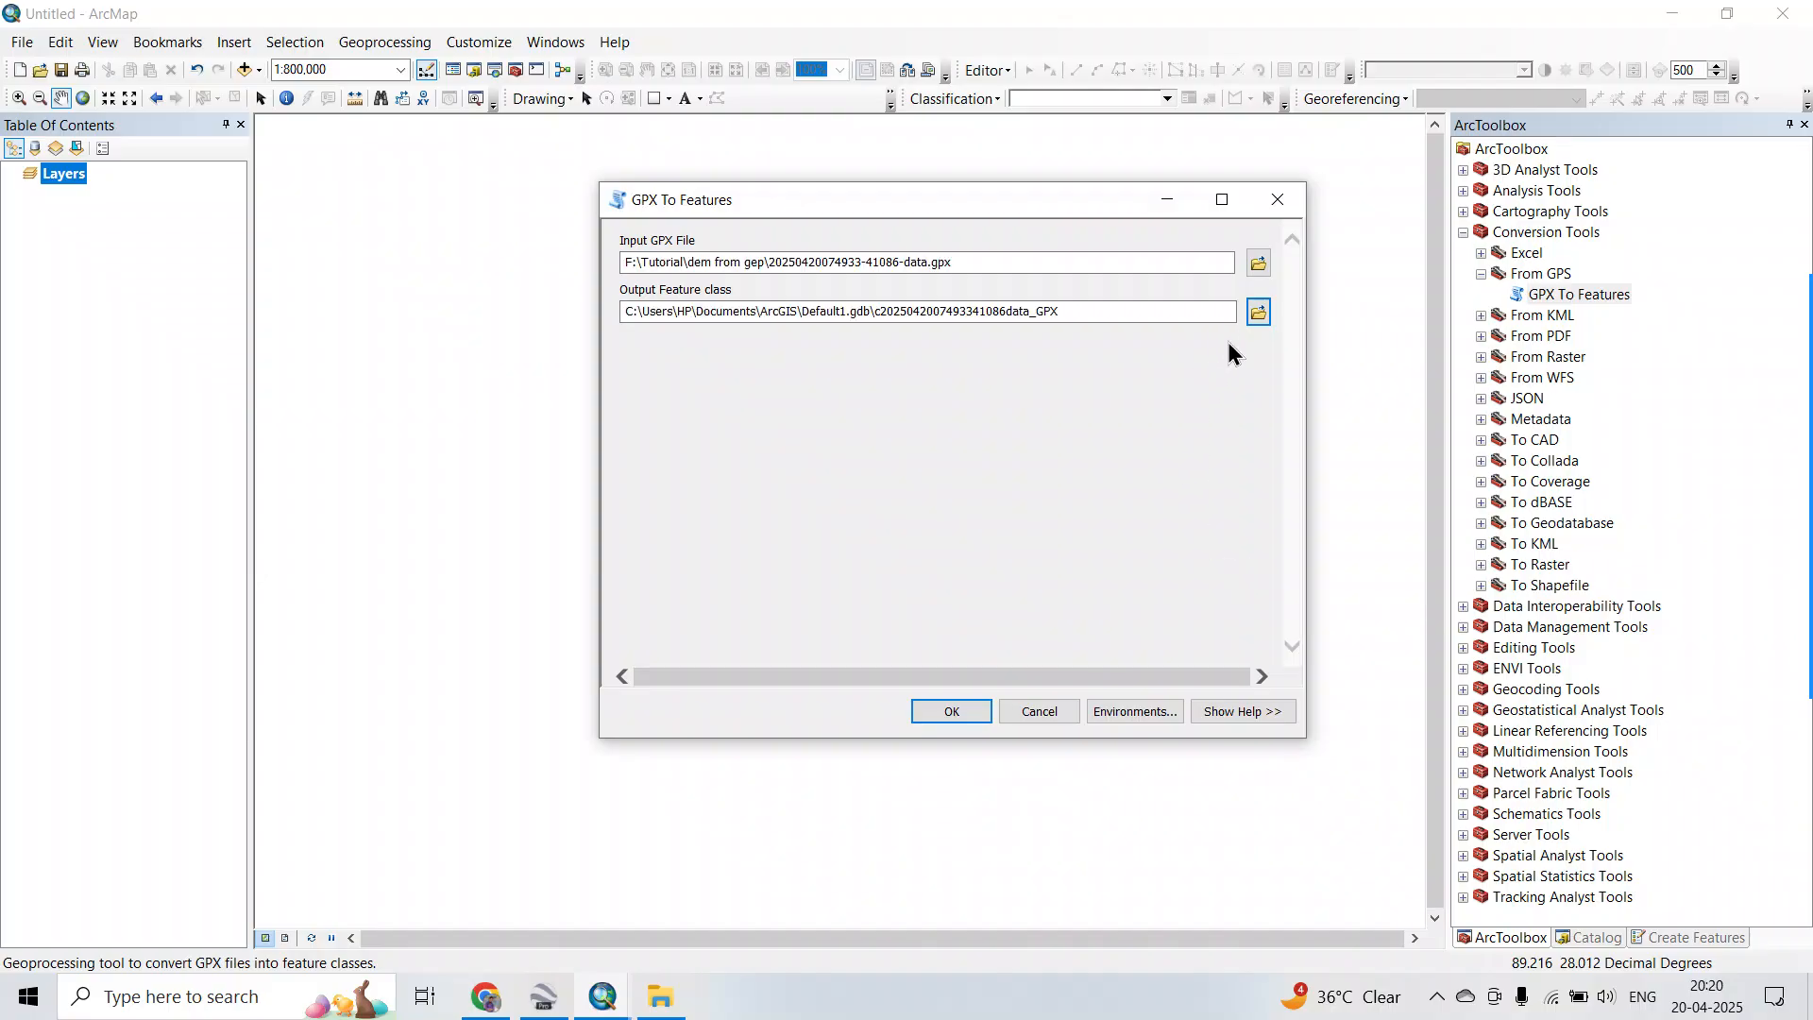
Create a folder named "dem shp" inside "dem from gep" while choosing the output feature class location.
click(1260, 313)
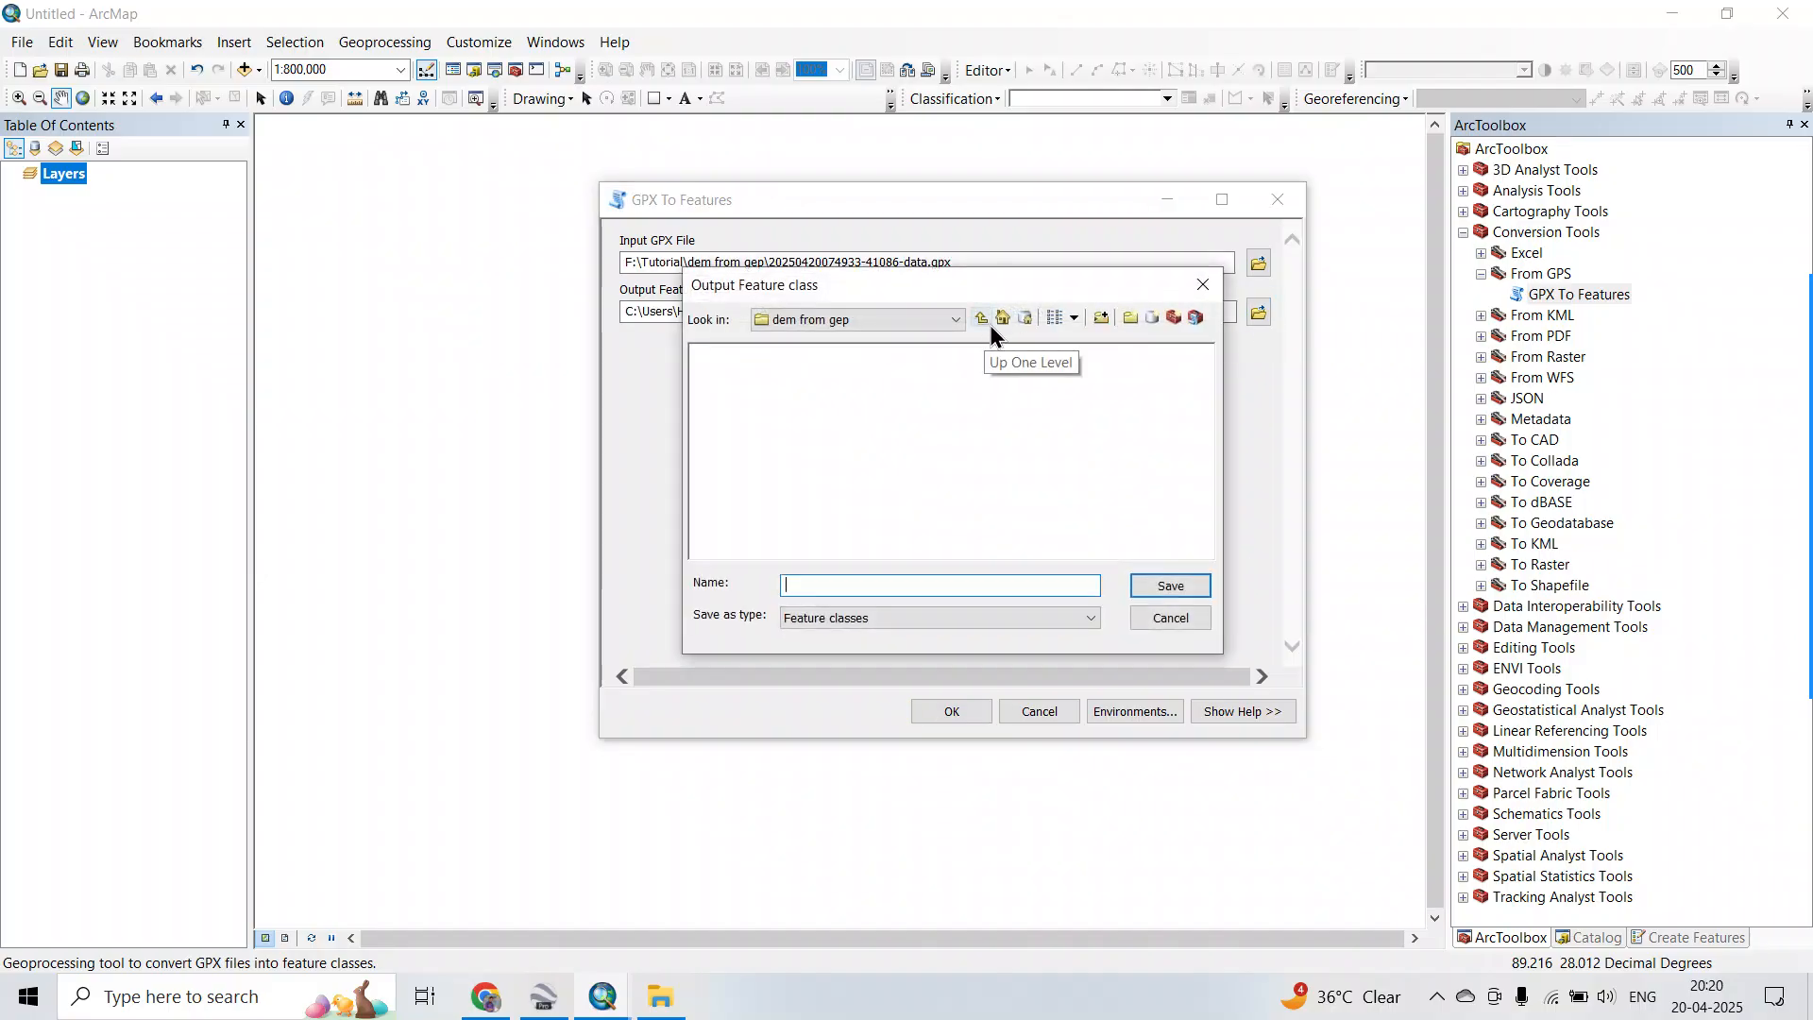
click(1132, 318)
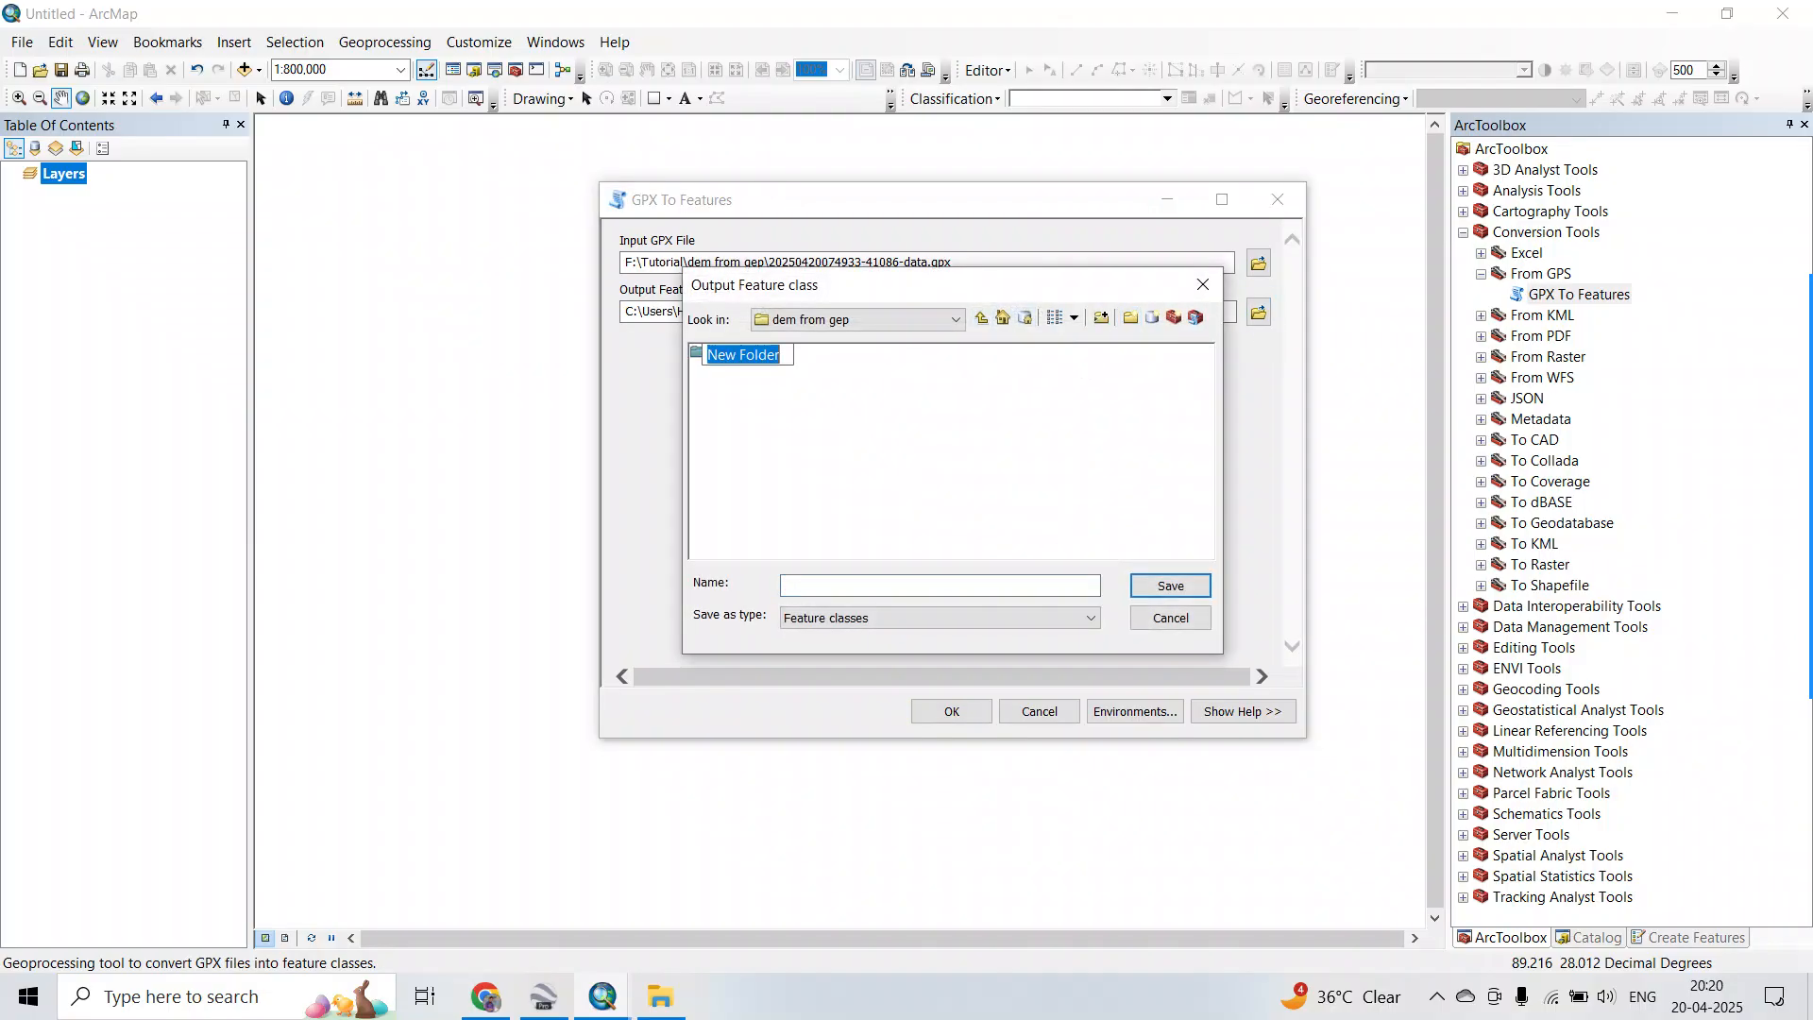
text(dem)
click(1061, 520)
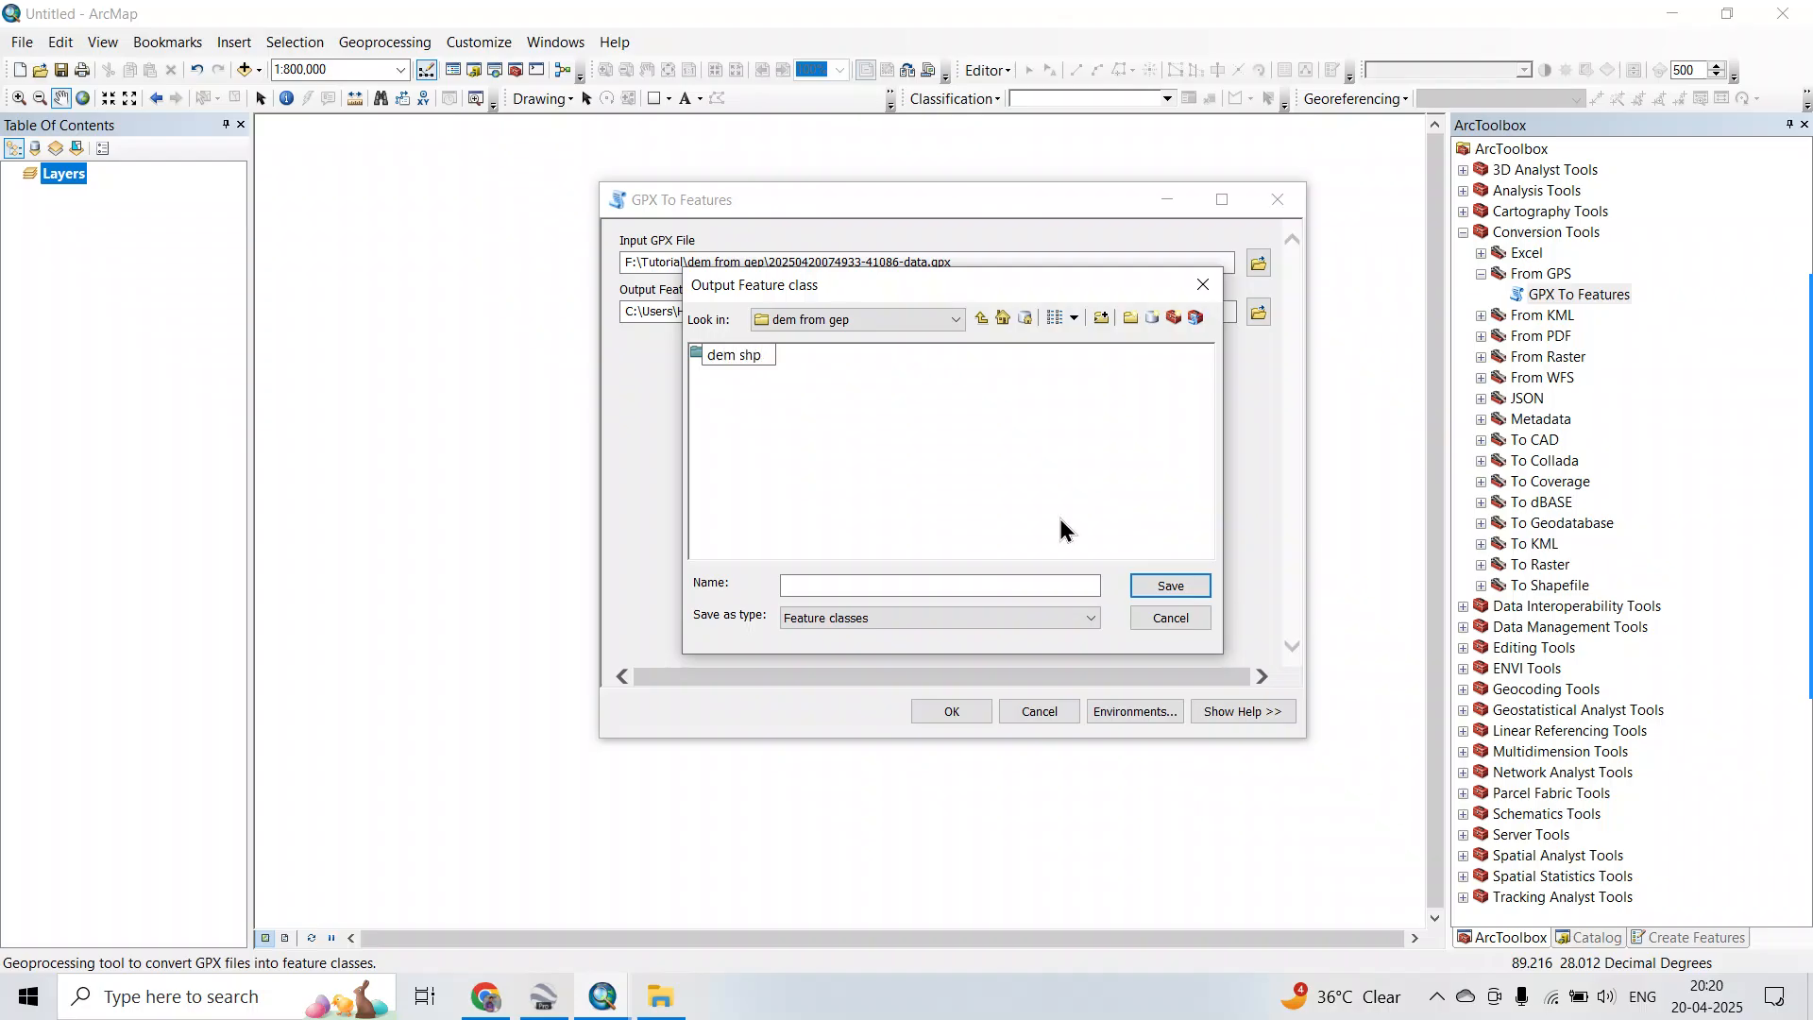
Save the output feature class as dem in the "dem shp" folder and run GPX To Features.
double_click(727, 356)
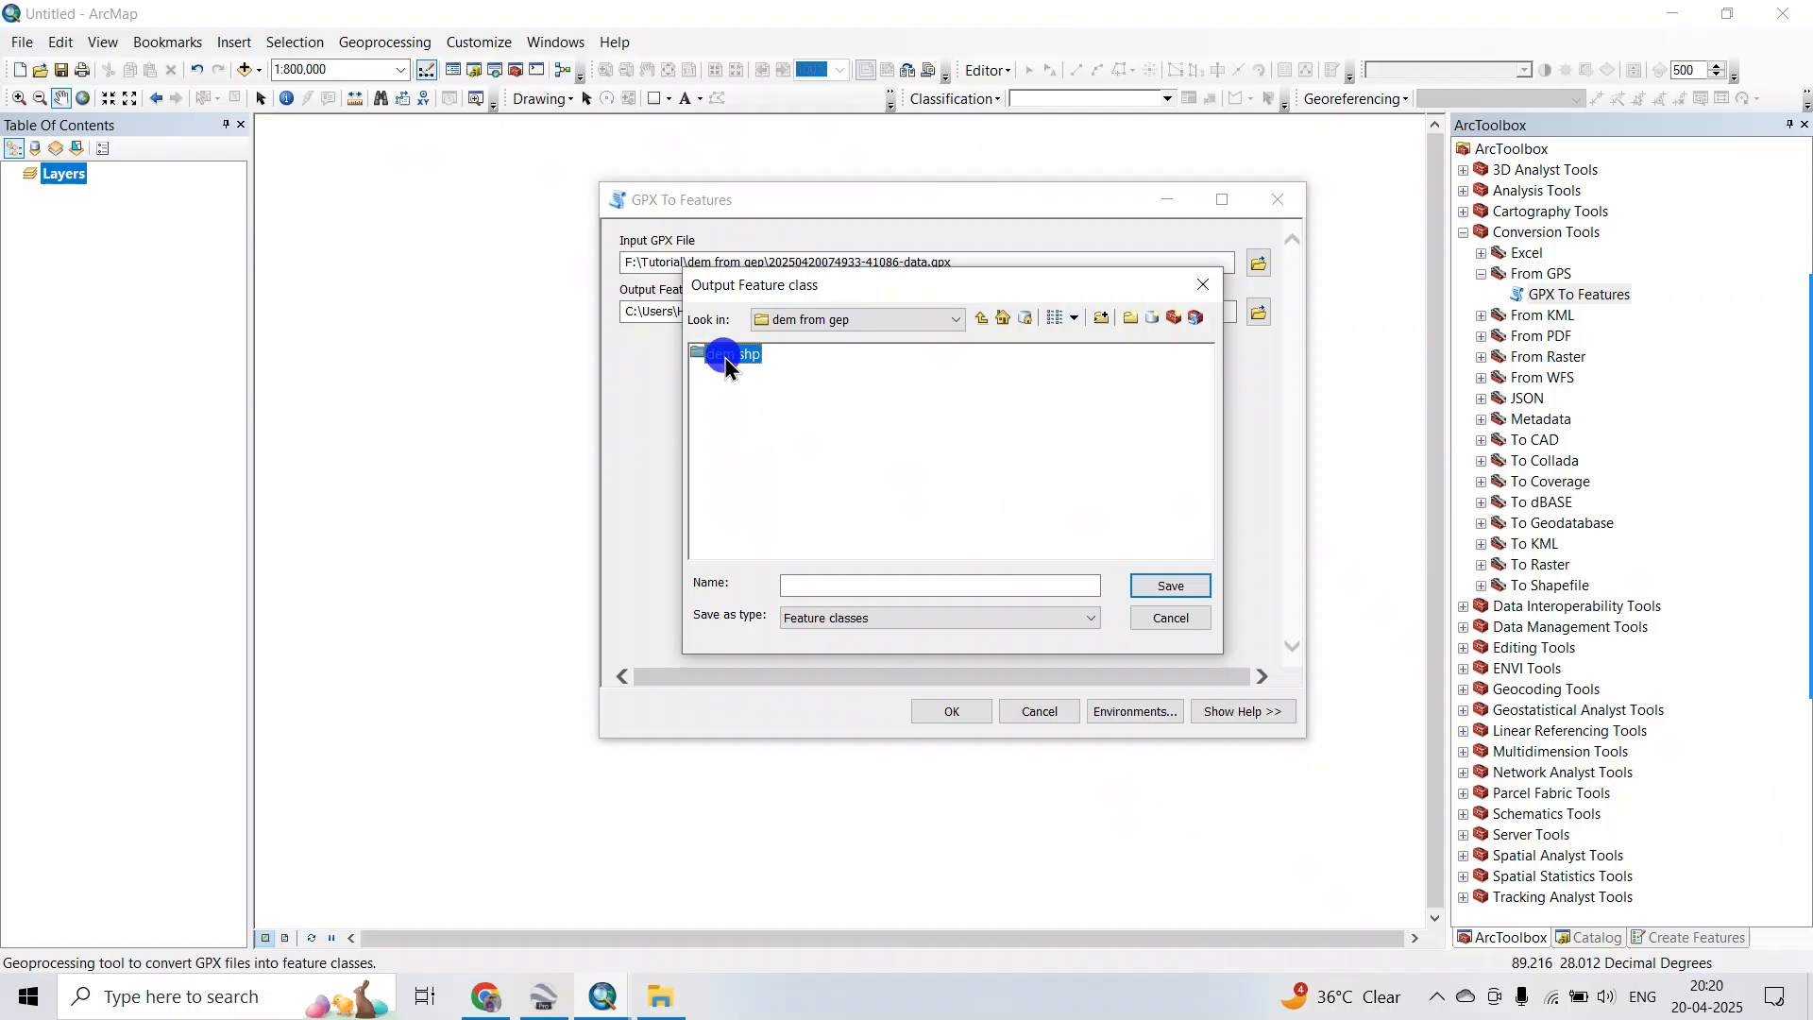
click(815, 579)
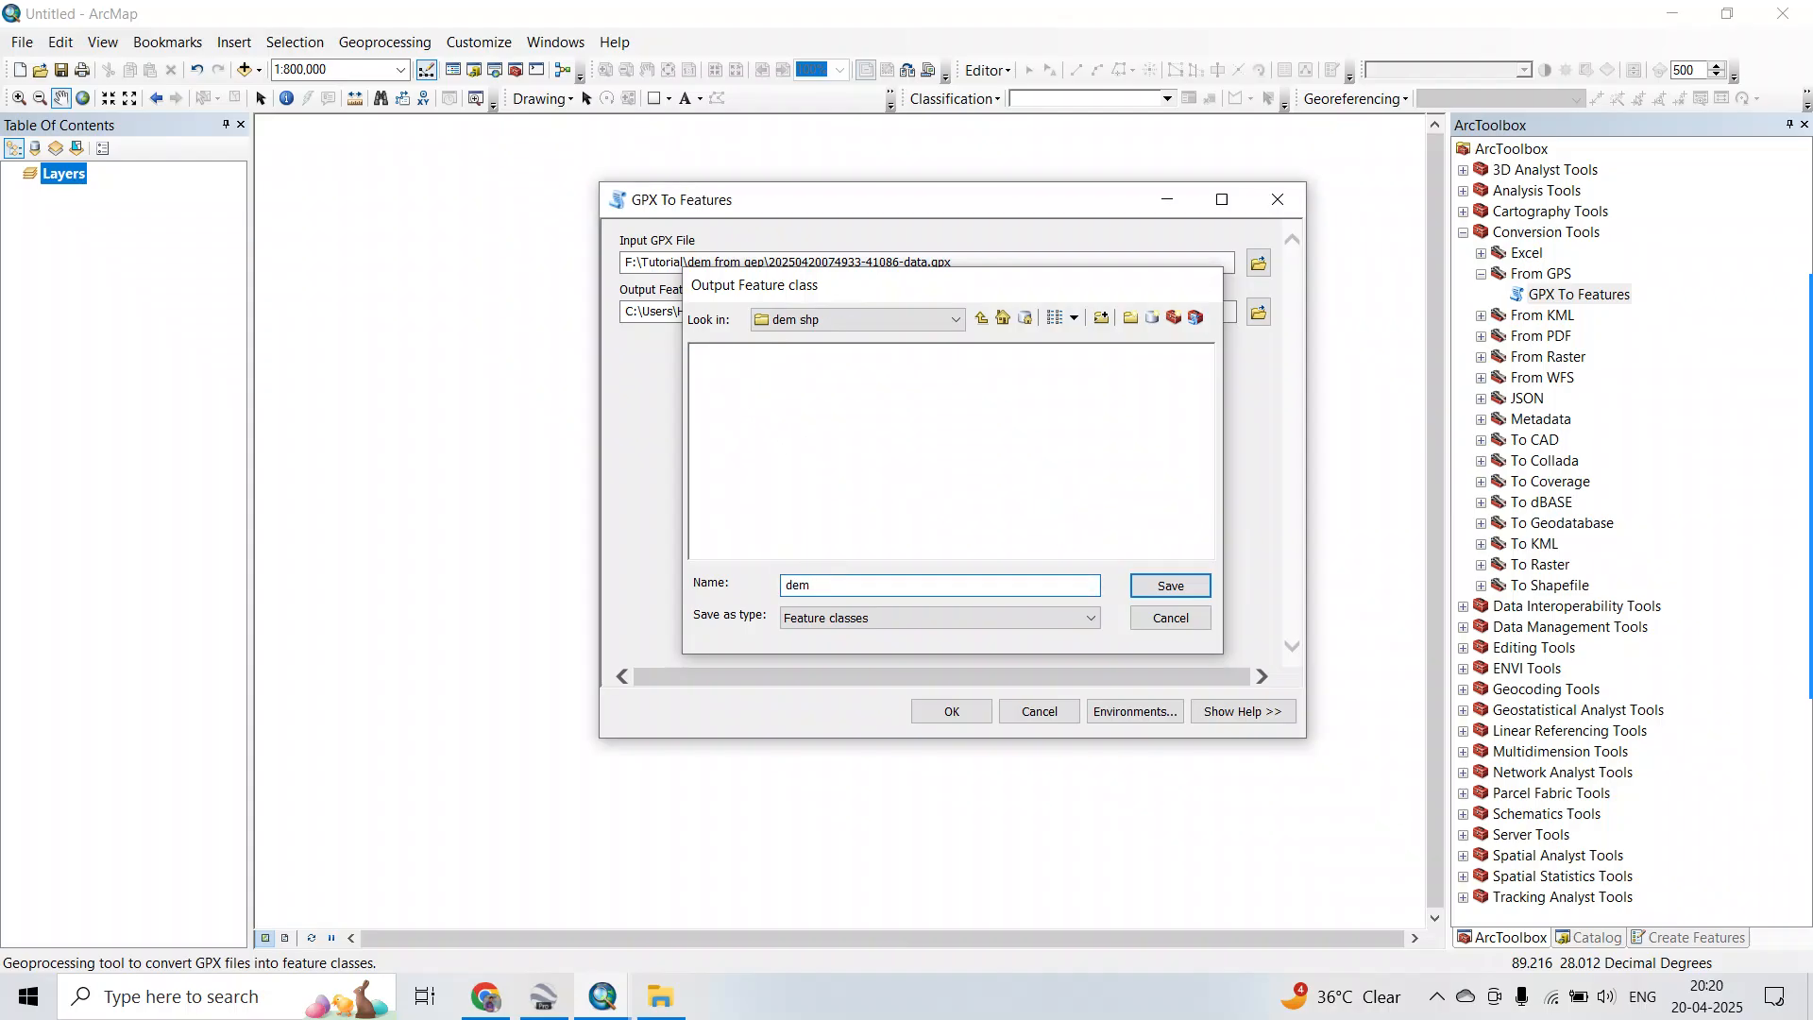
key(Return)
click(932, 712)
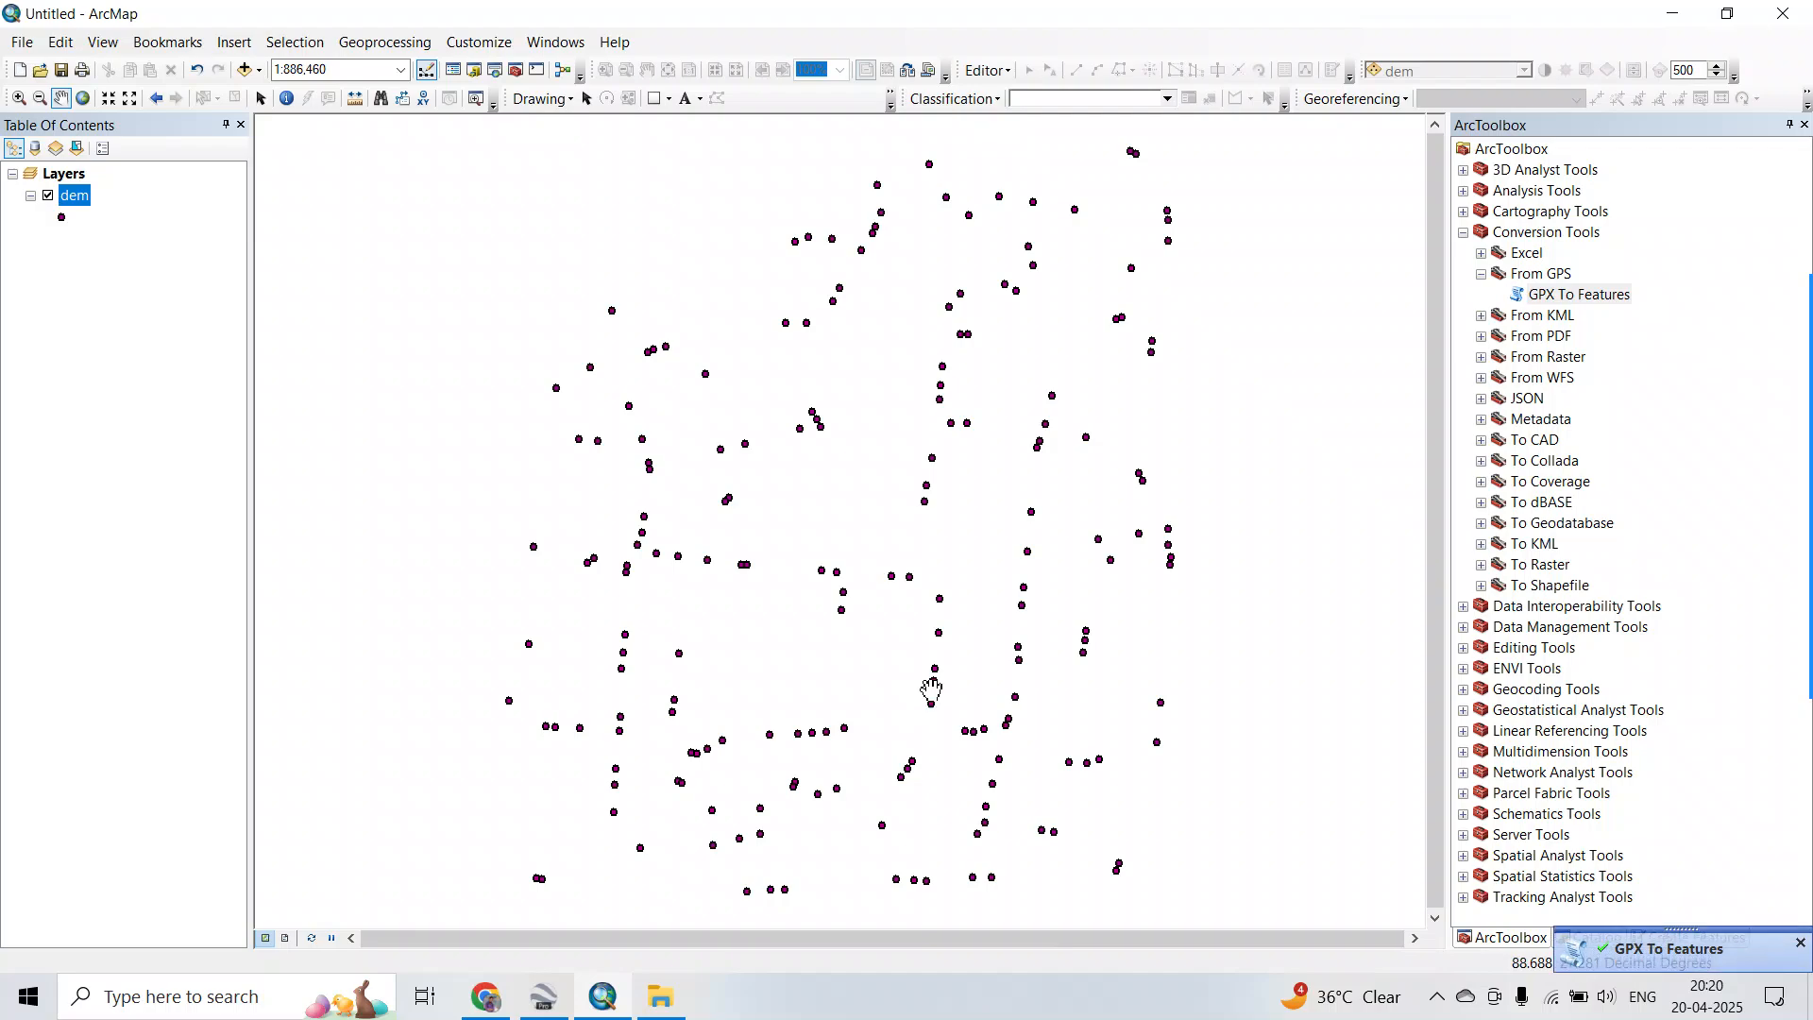
Open the dem layer's attribute table, review the Elevation values through the last record, and close the table.
scroll(929, 585, up, 3)
right_click(76, 195)
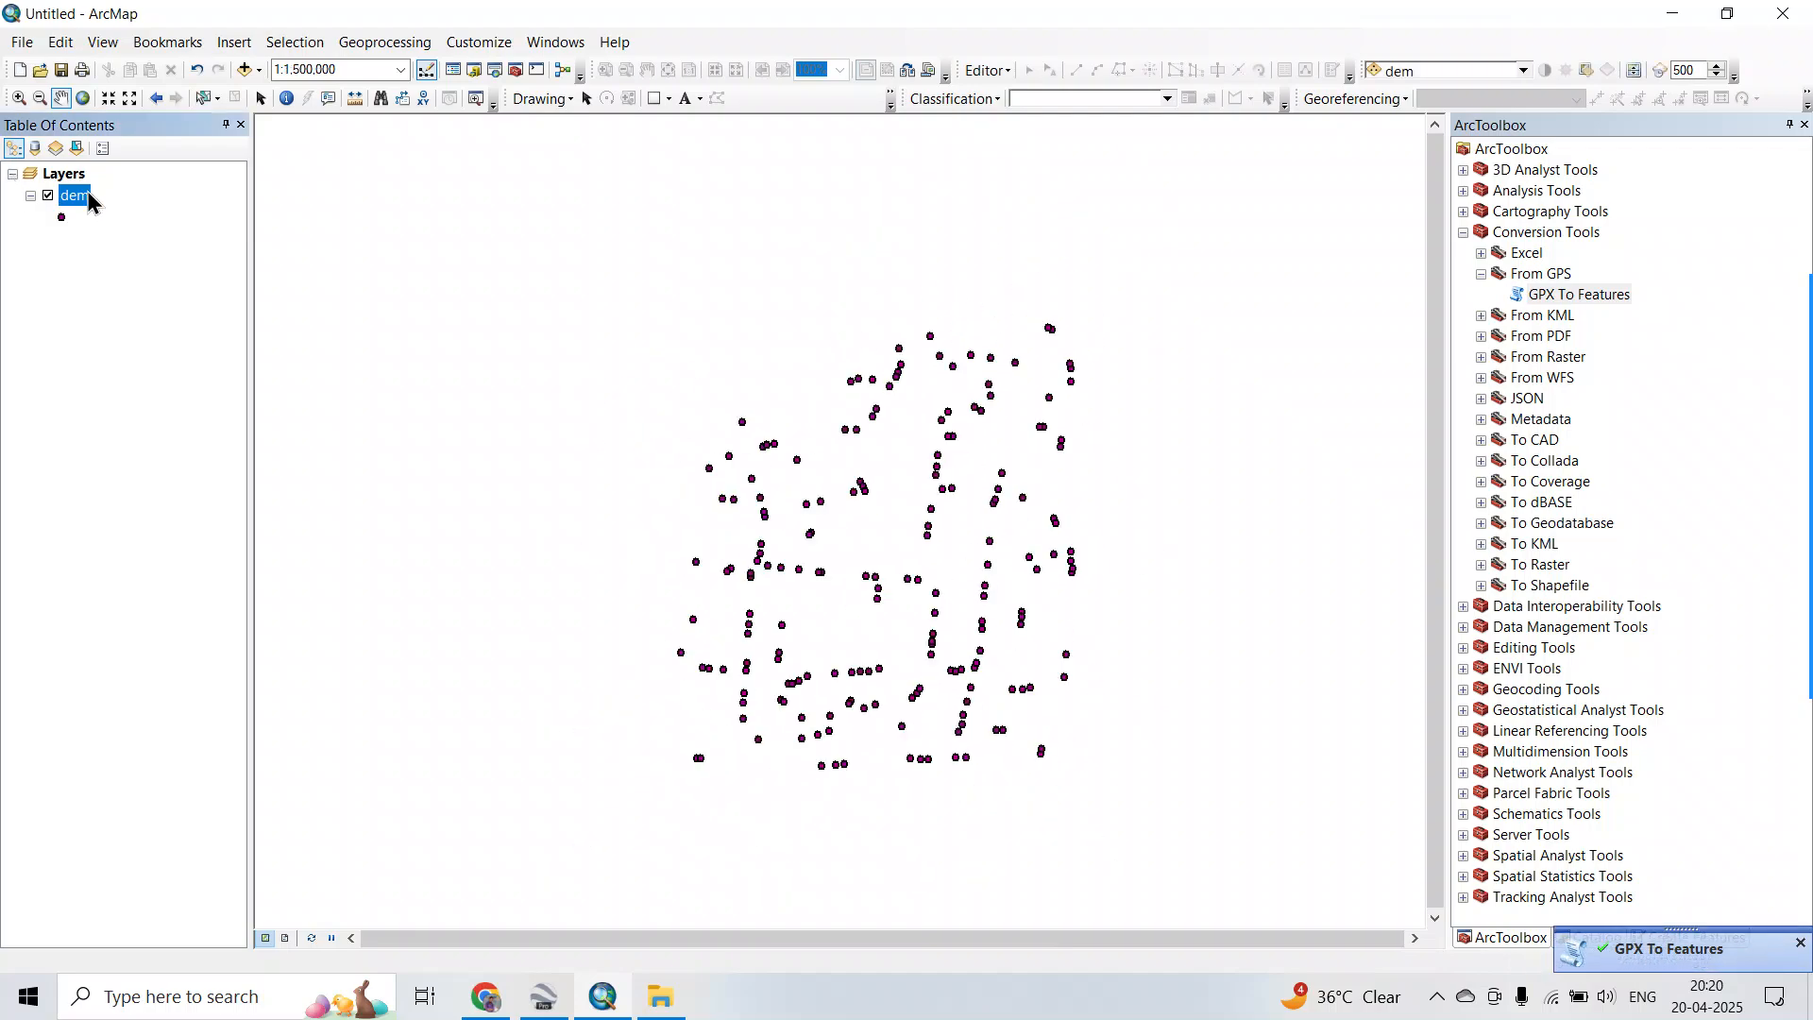
click(156, 269)
scroll(1057, 321, down, 20)
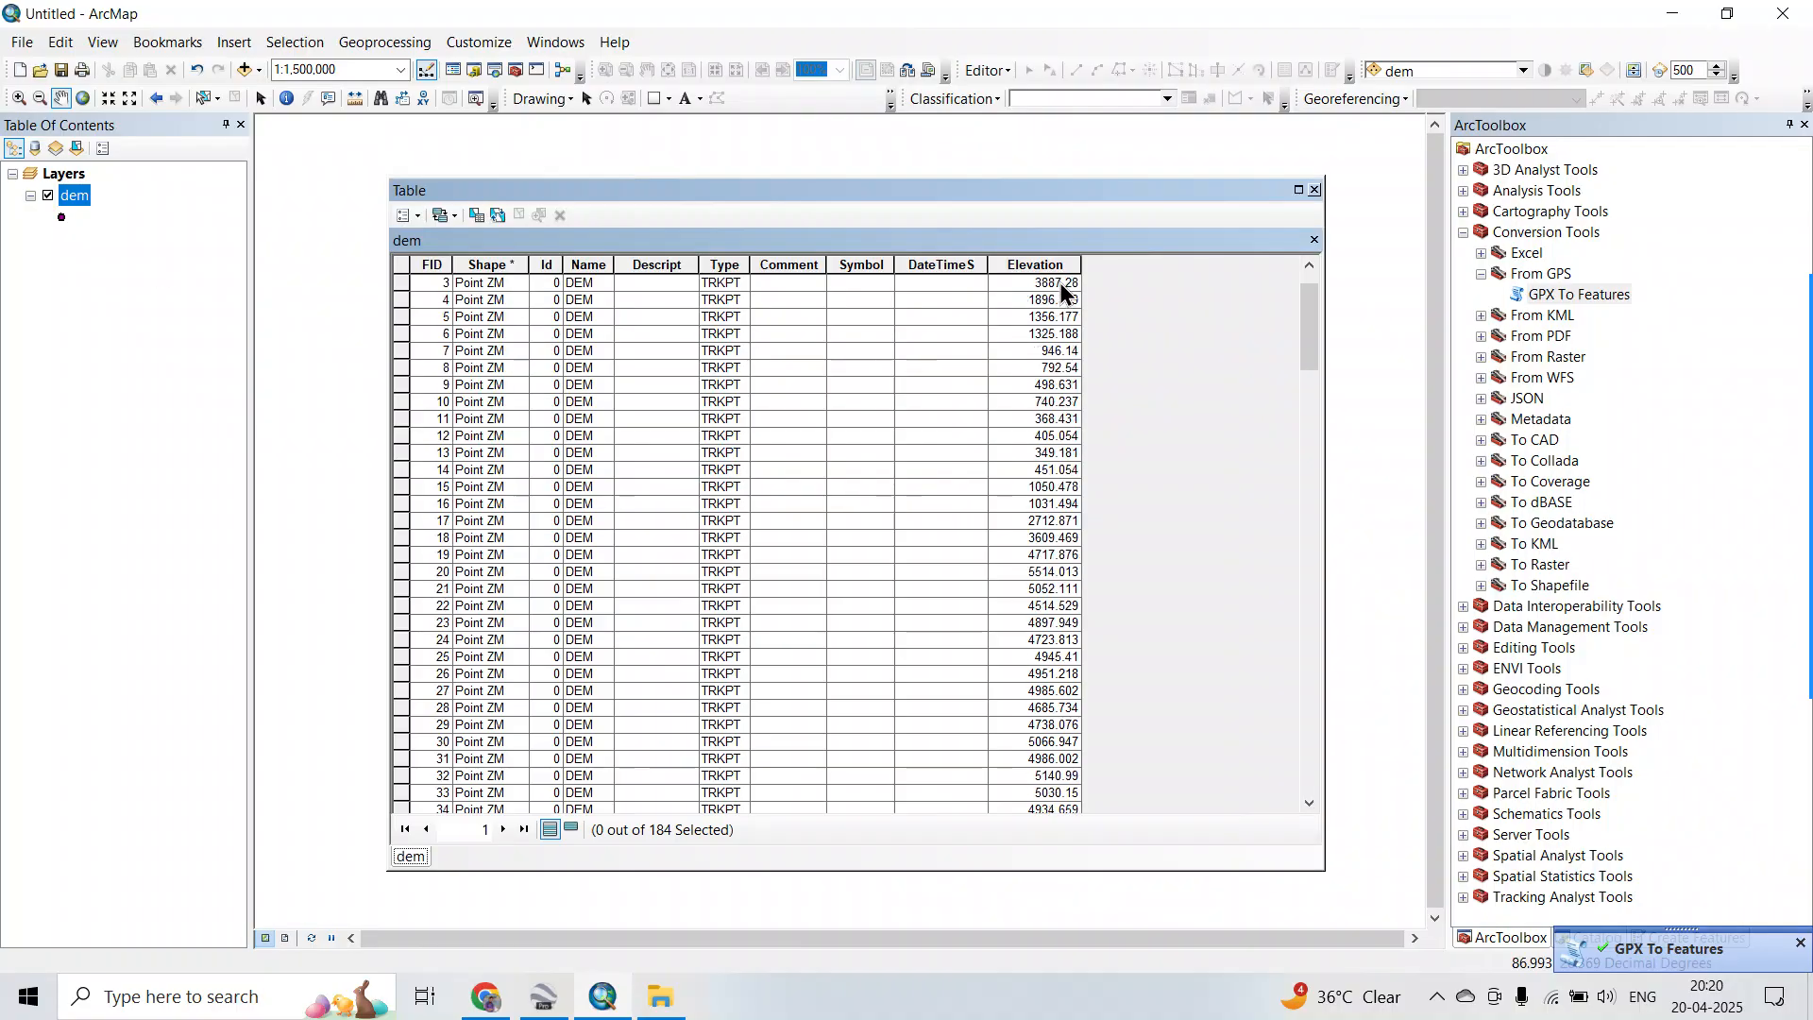
scroll(1059, 321, down, 12)
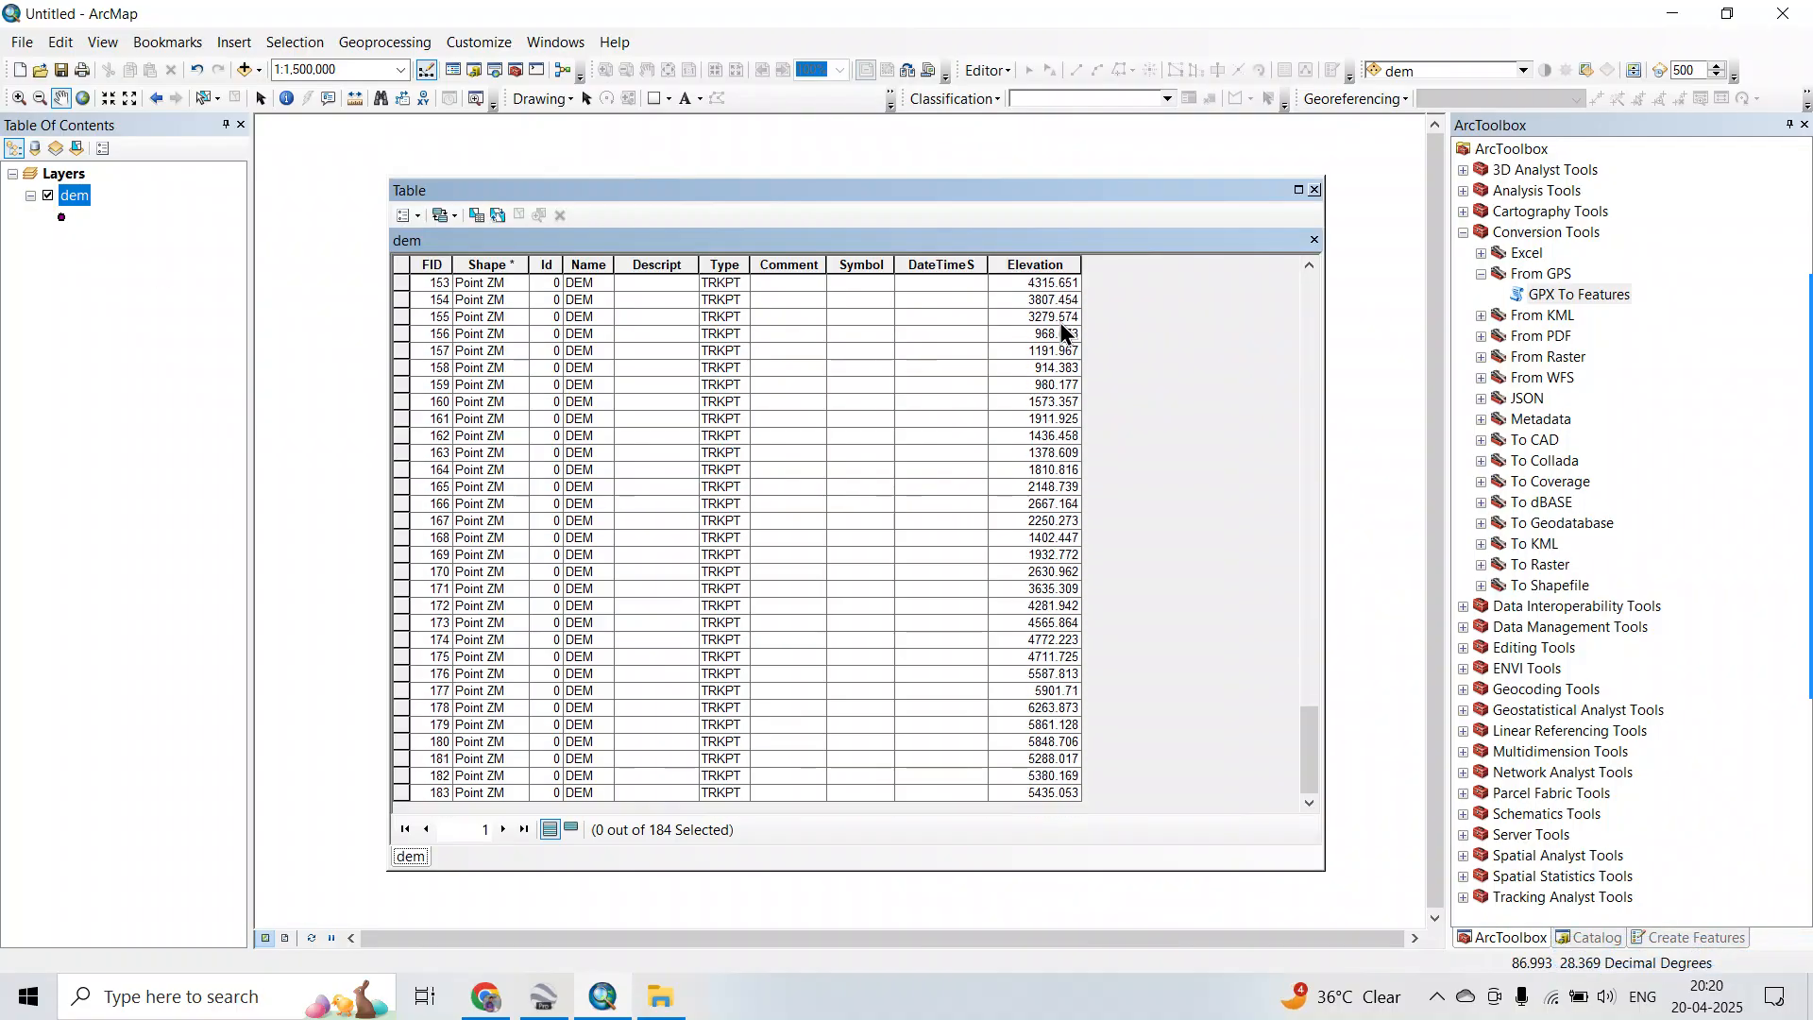
click(1313, 191)
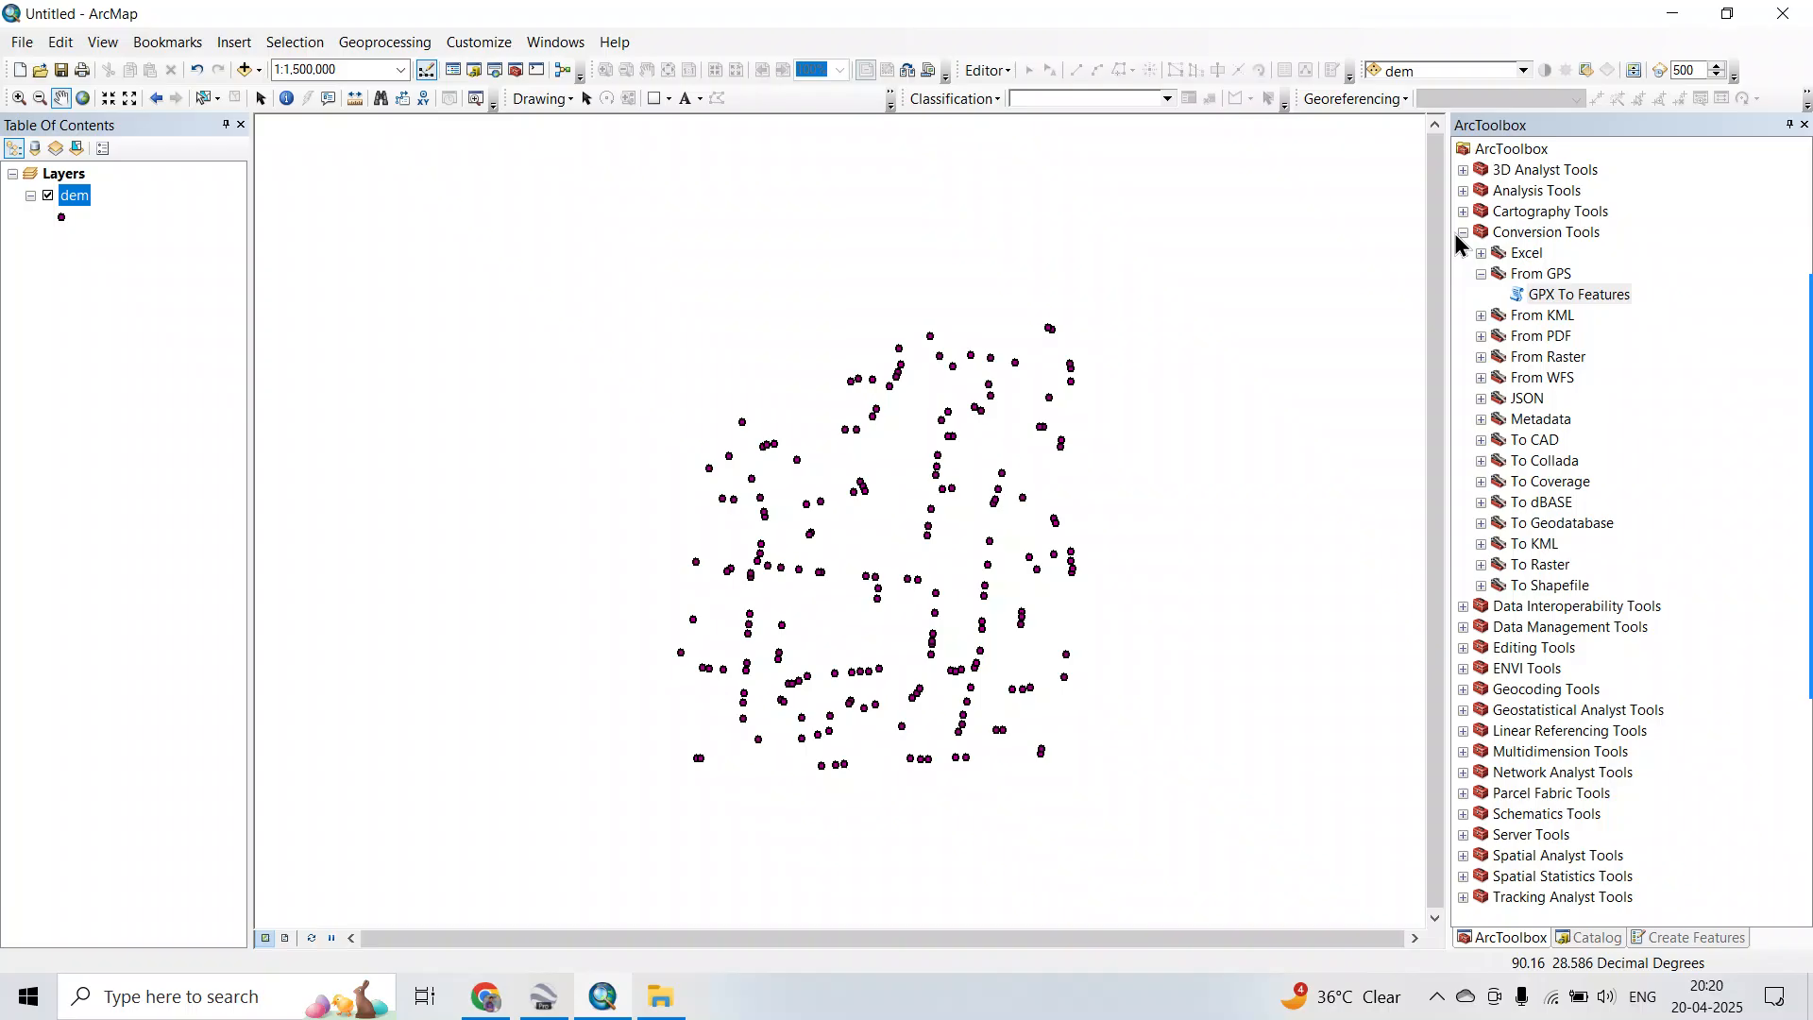
Open the Spatial Analyst IDW interpolation tool with dem as the input points and Elevation as the Z value field.
click(1463, 232)
click(1463, 502)
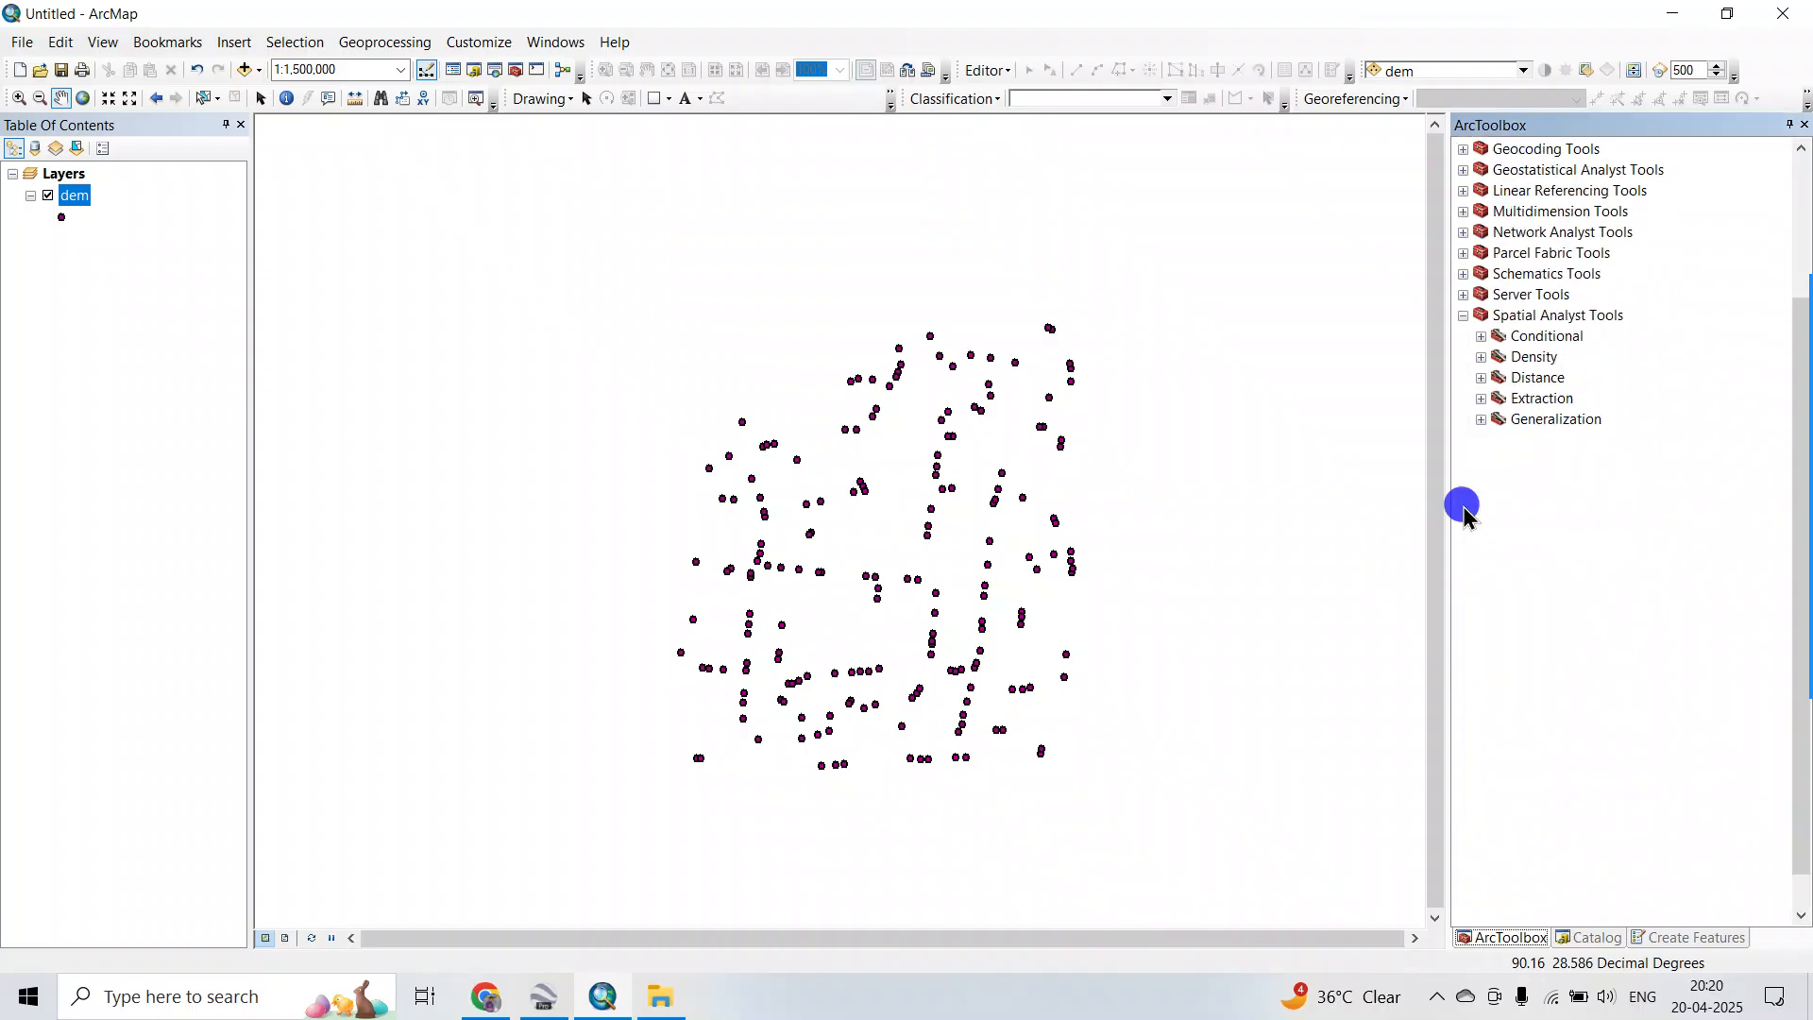
double_click(1543, 504)
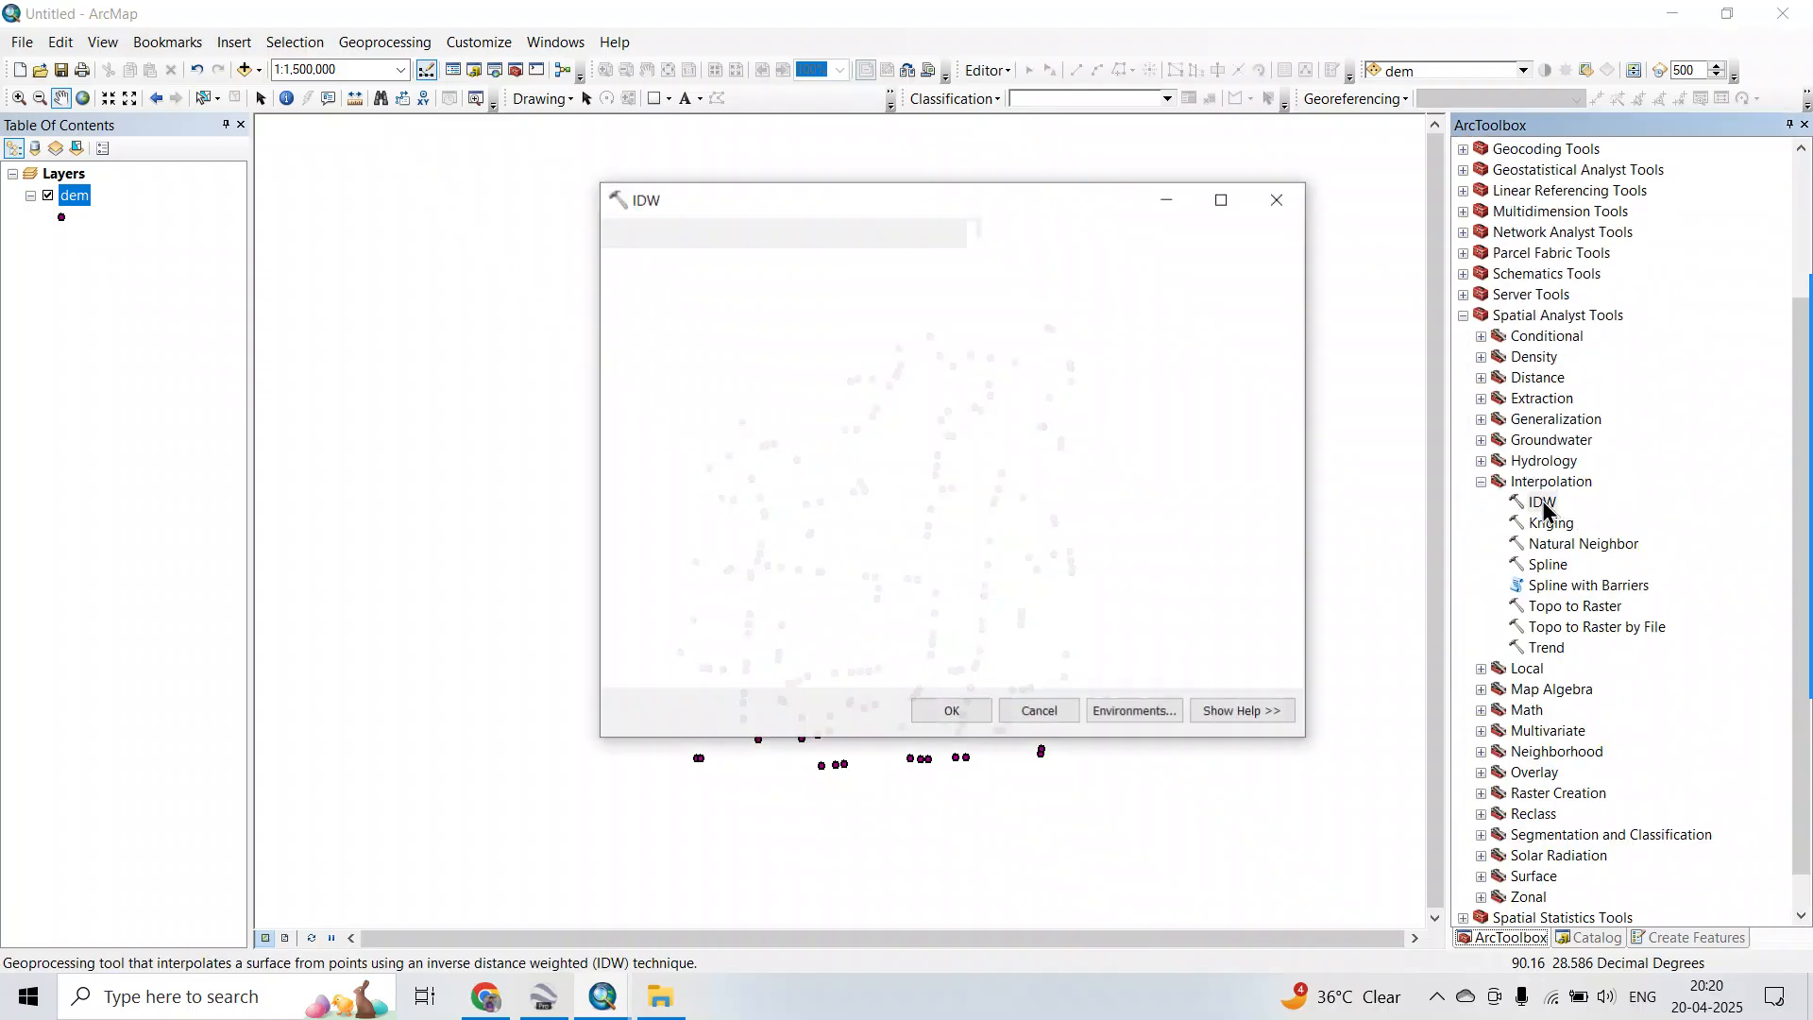
click(1226, 265)
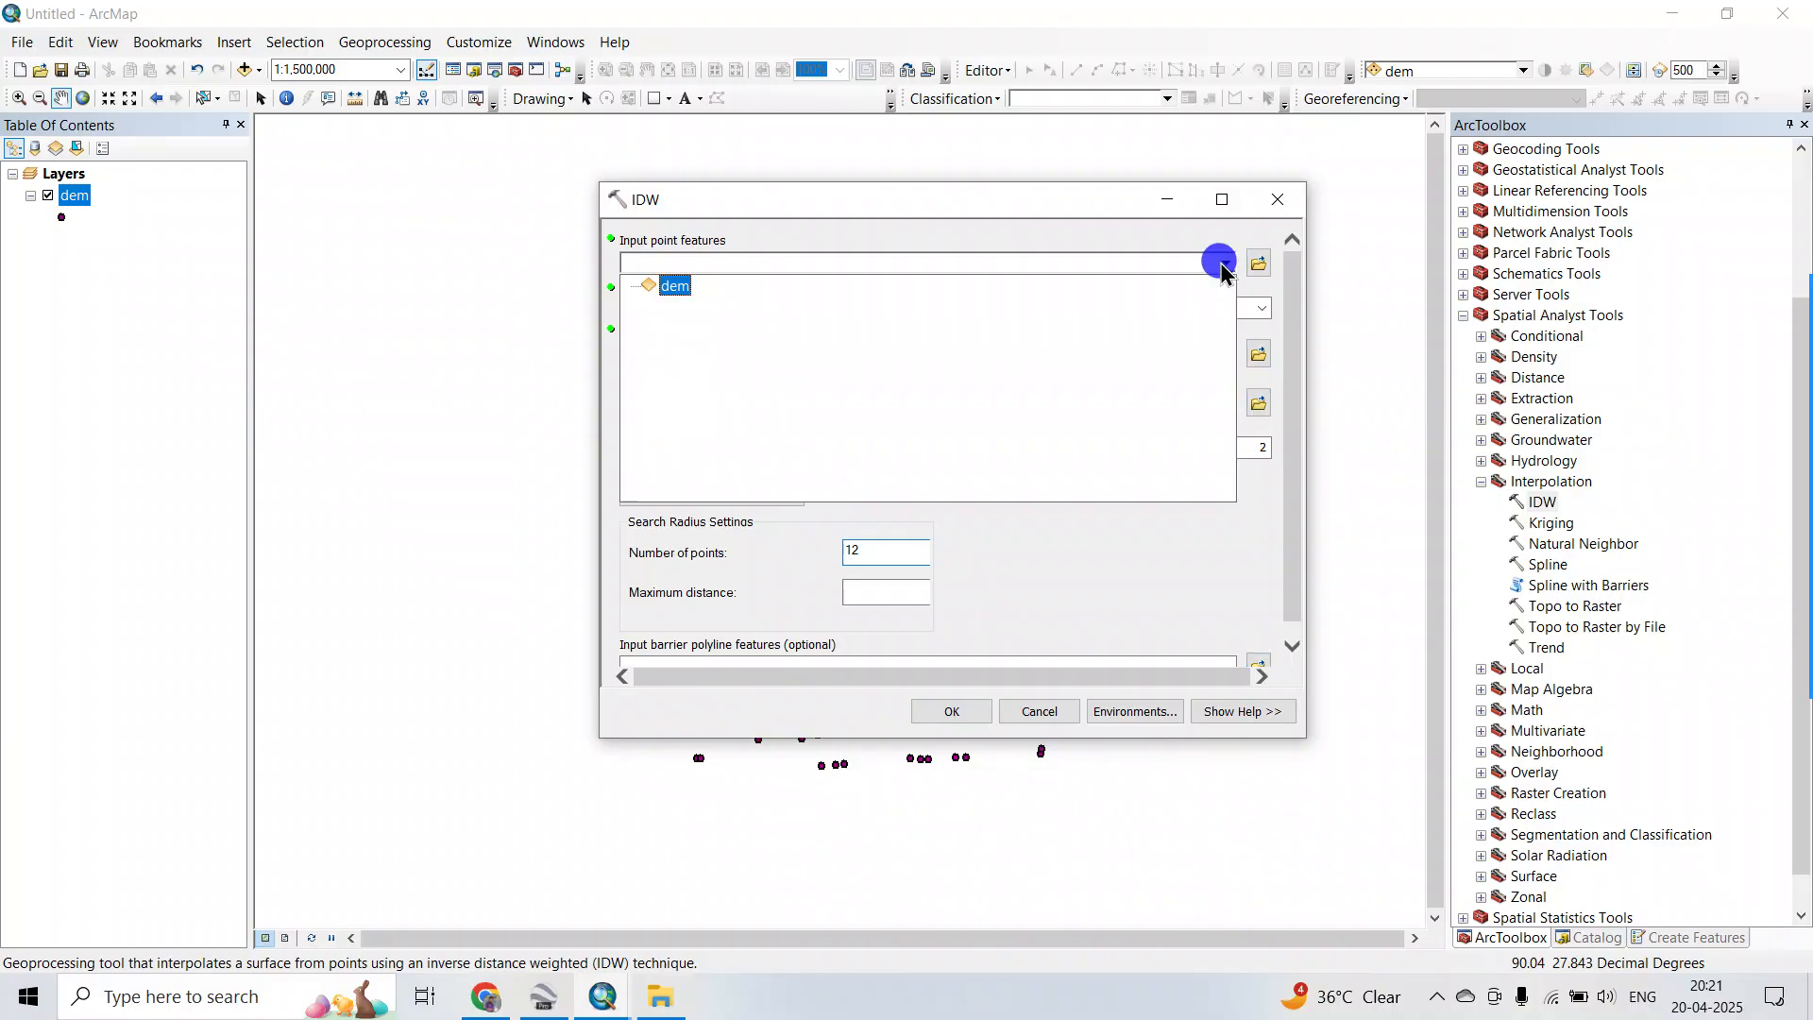
click(674, 287)
click(1262, 308)
click(667, 358)
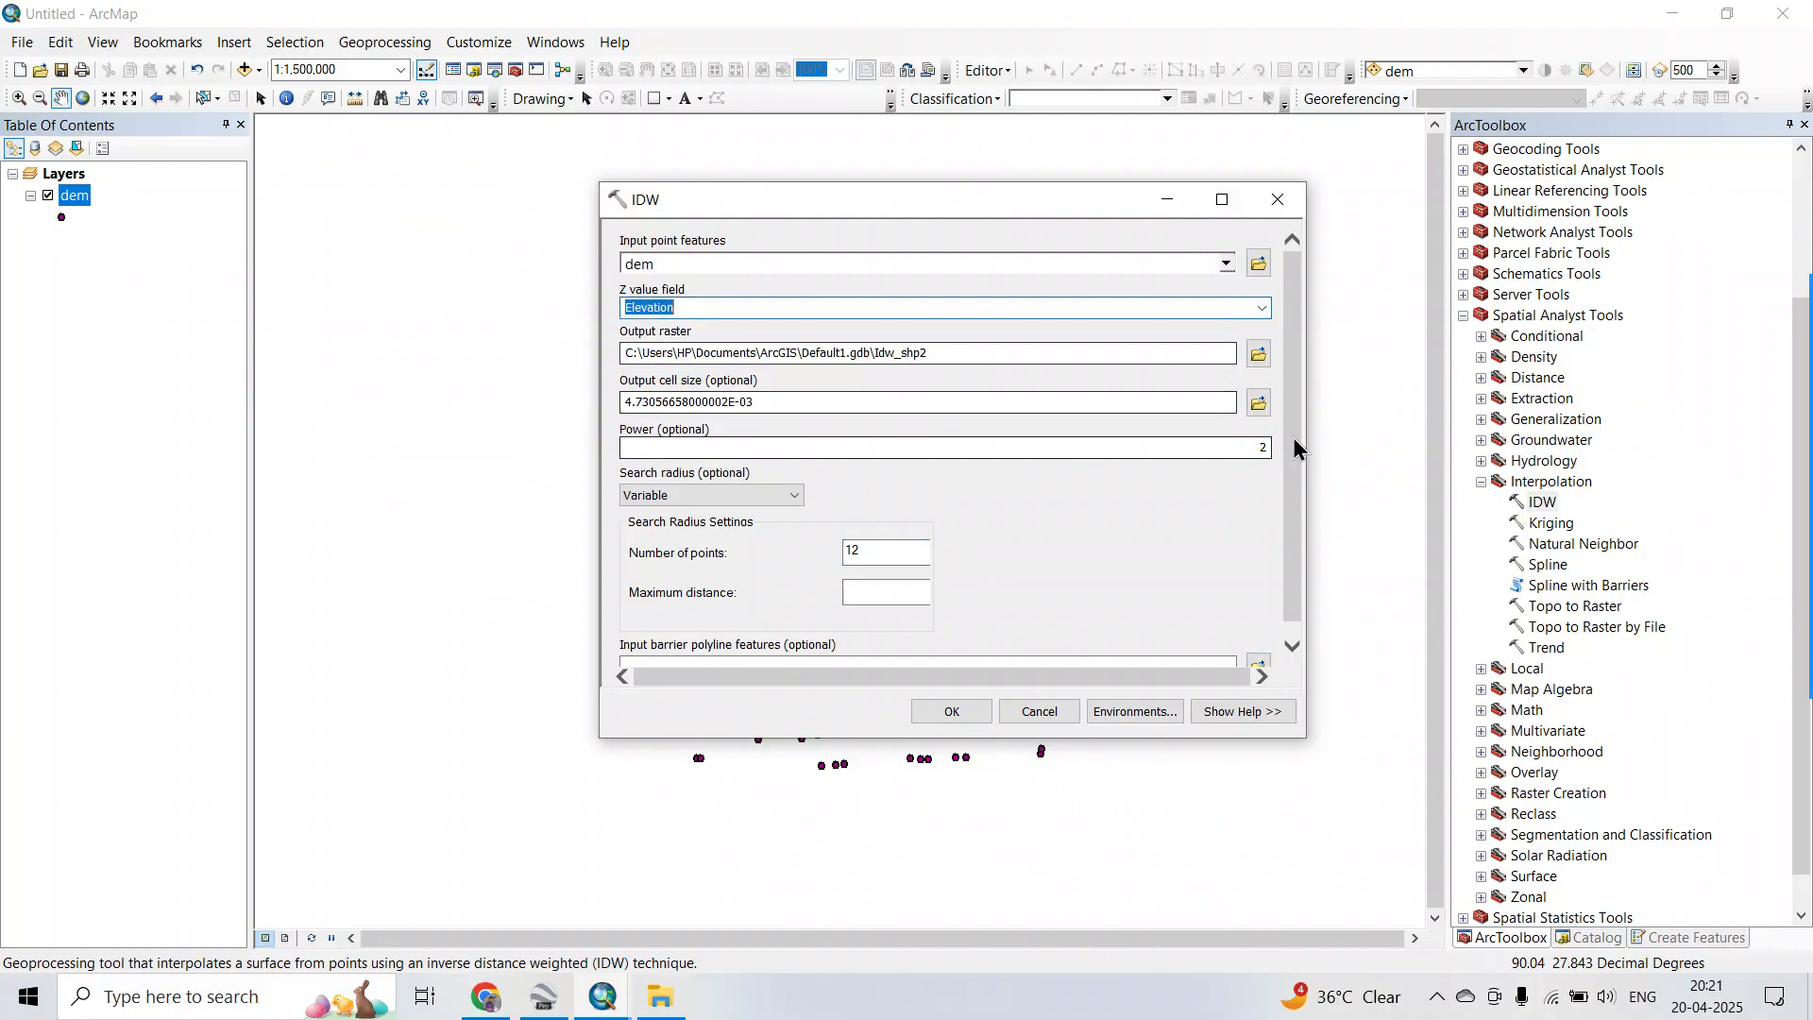
Save the output raster as dem_idw.tif in the "dem shp" folder and run the IDW interpolation.
click(1259, 354)
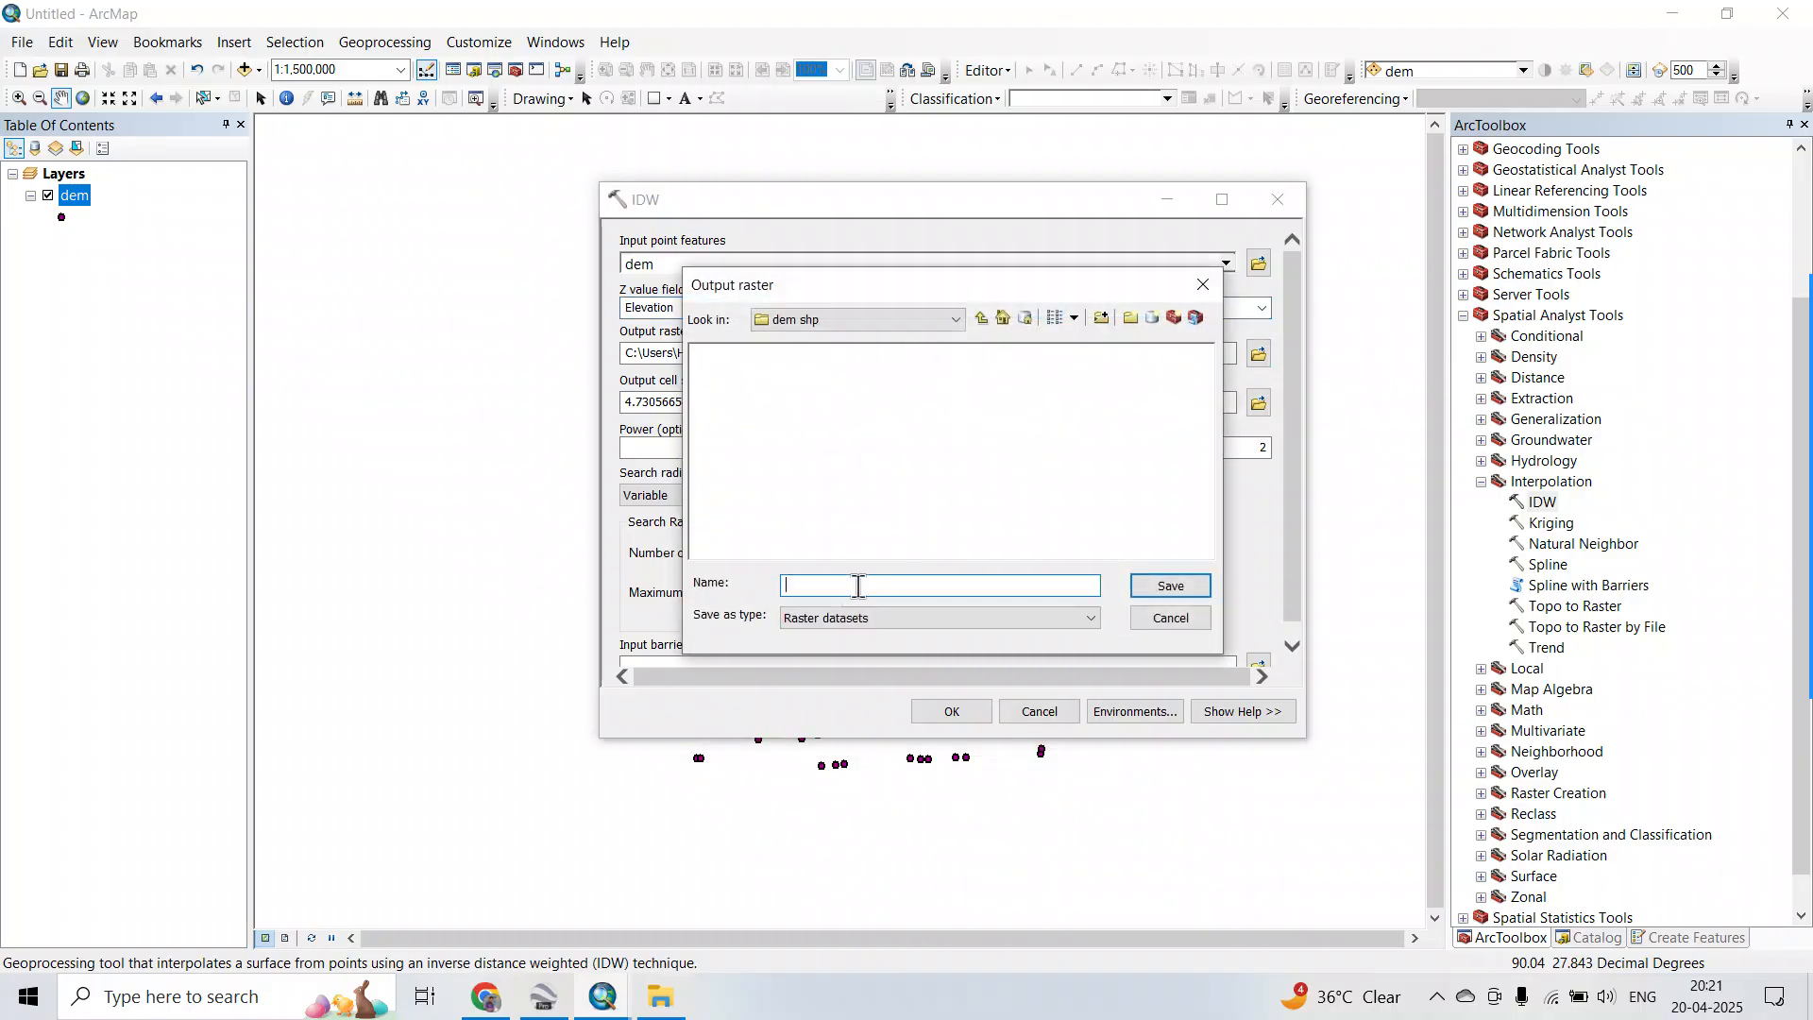
text(dem_idw,tif)
click(837, 585)
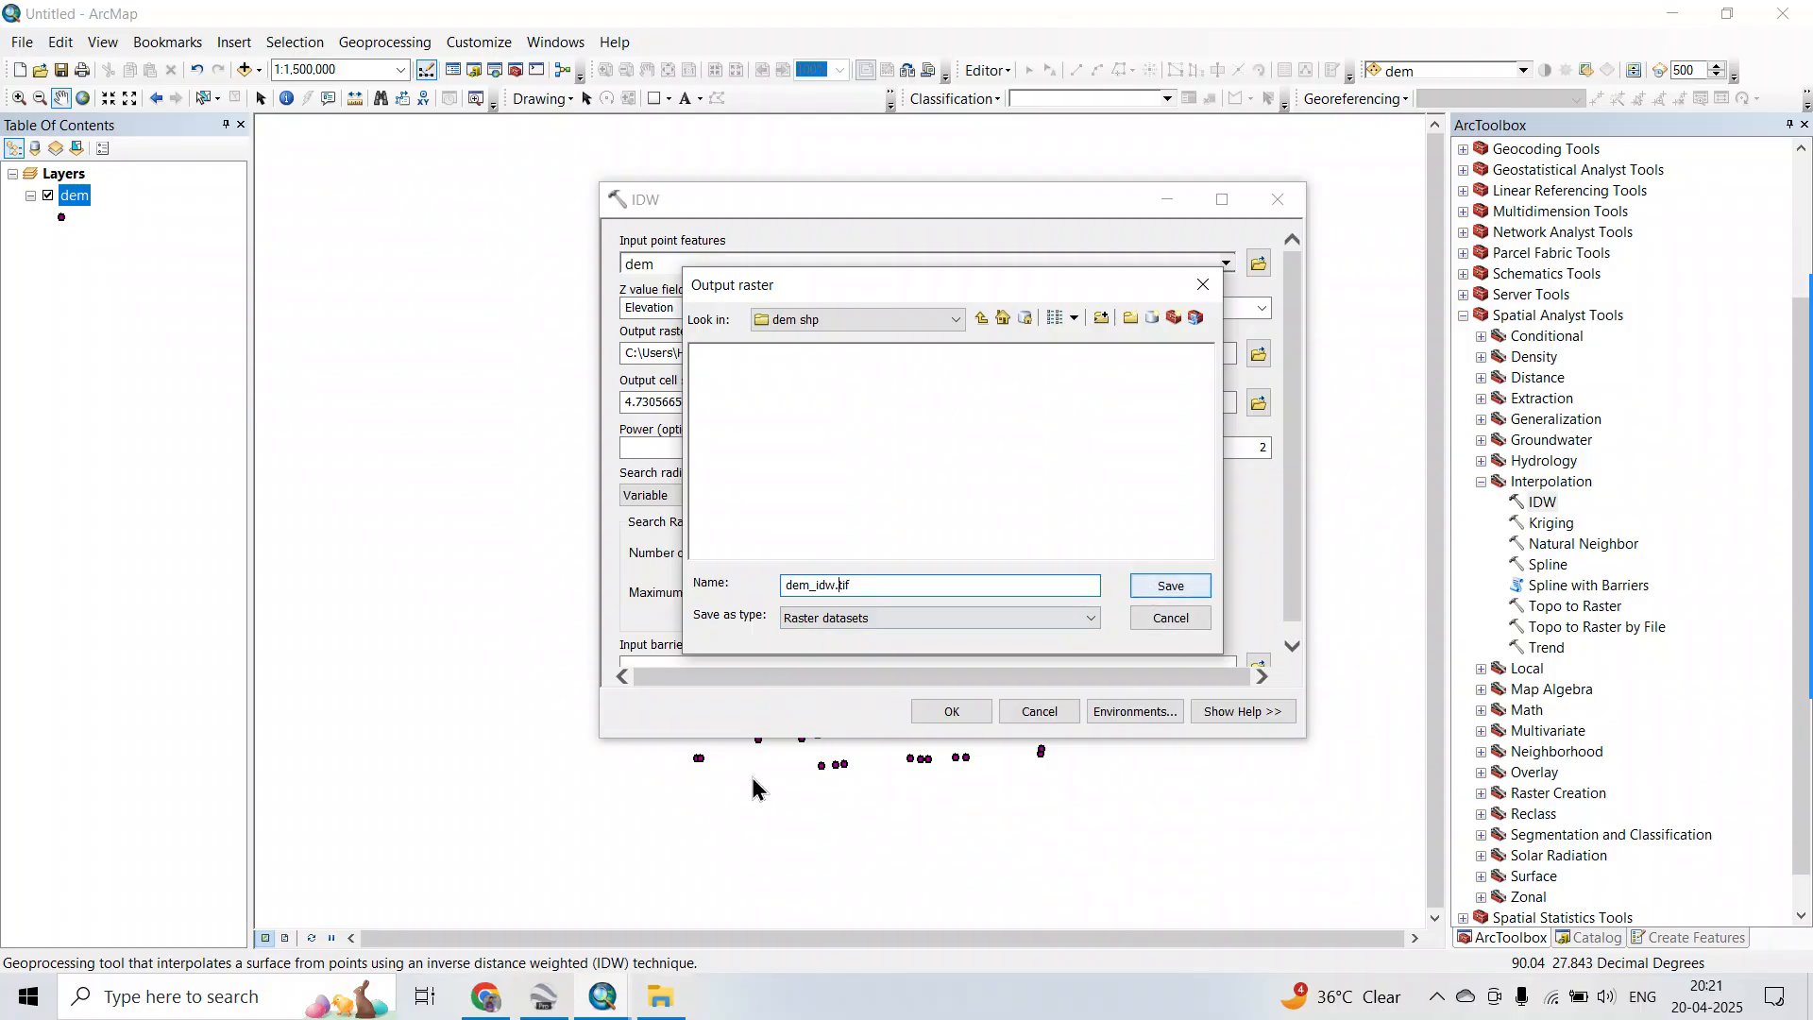
click(1172, 586)
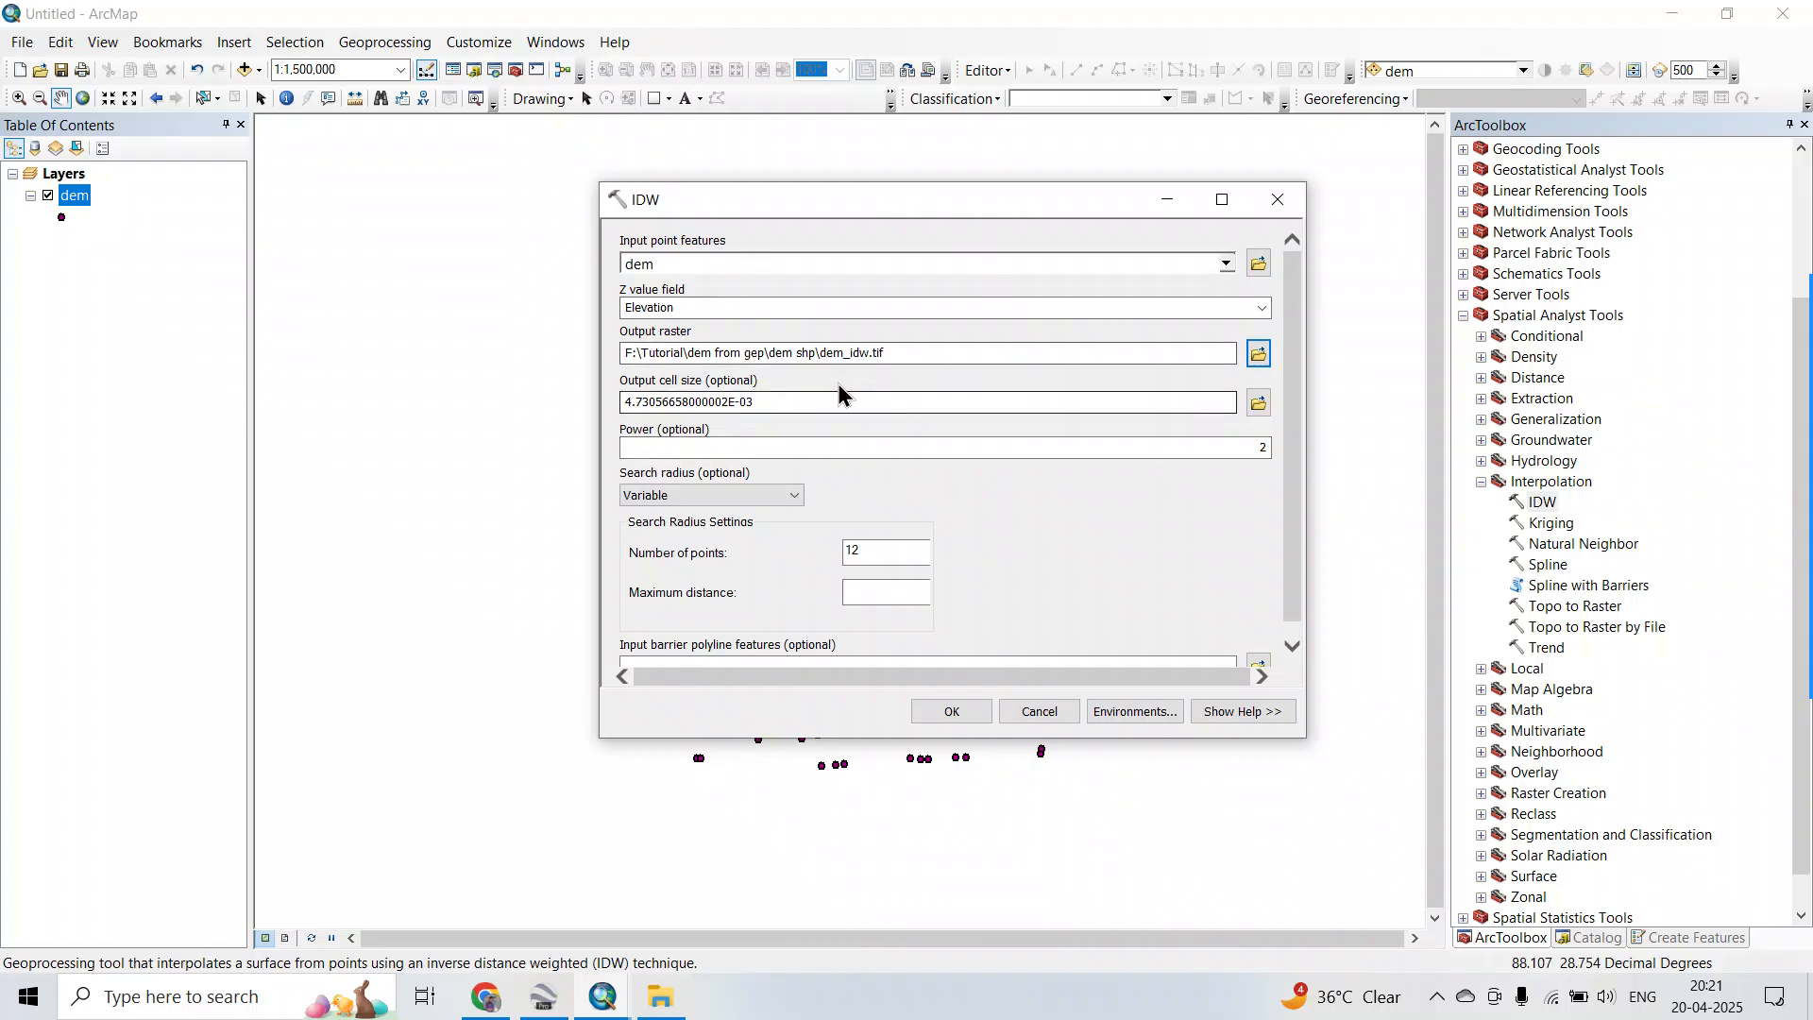
click(951, 712)
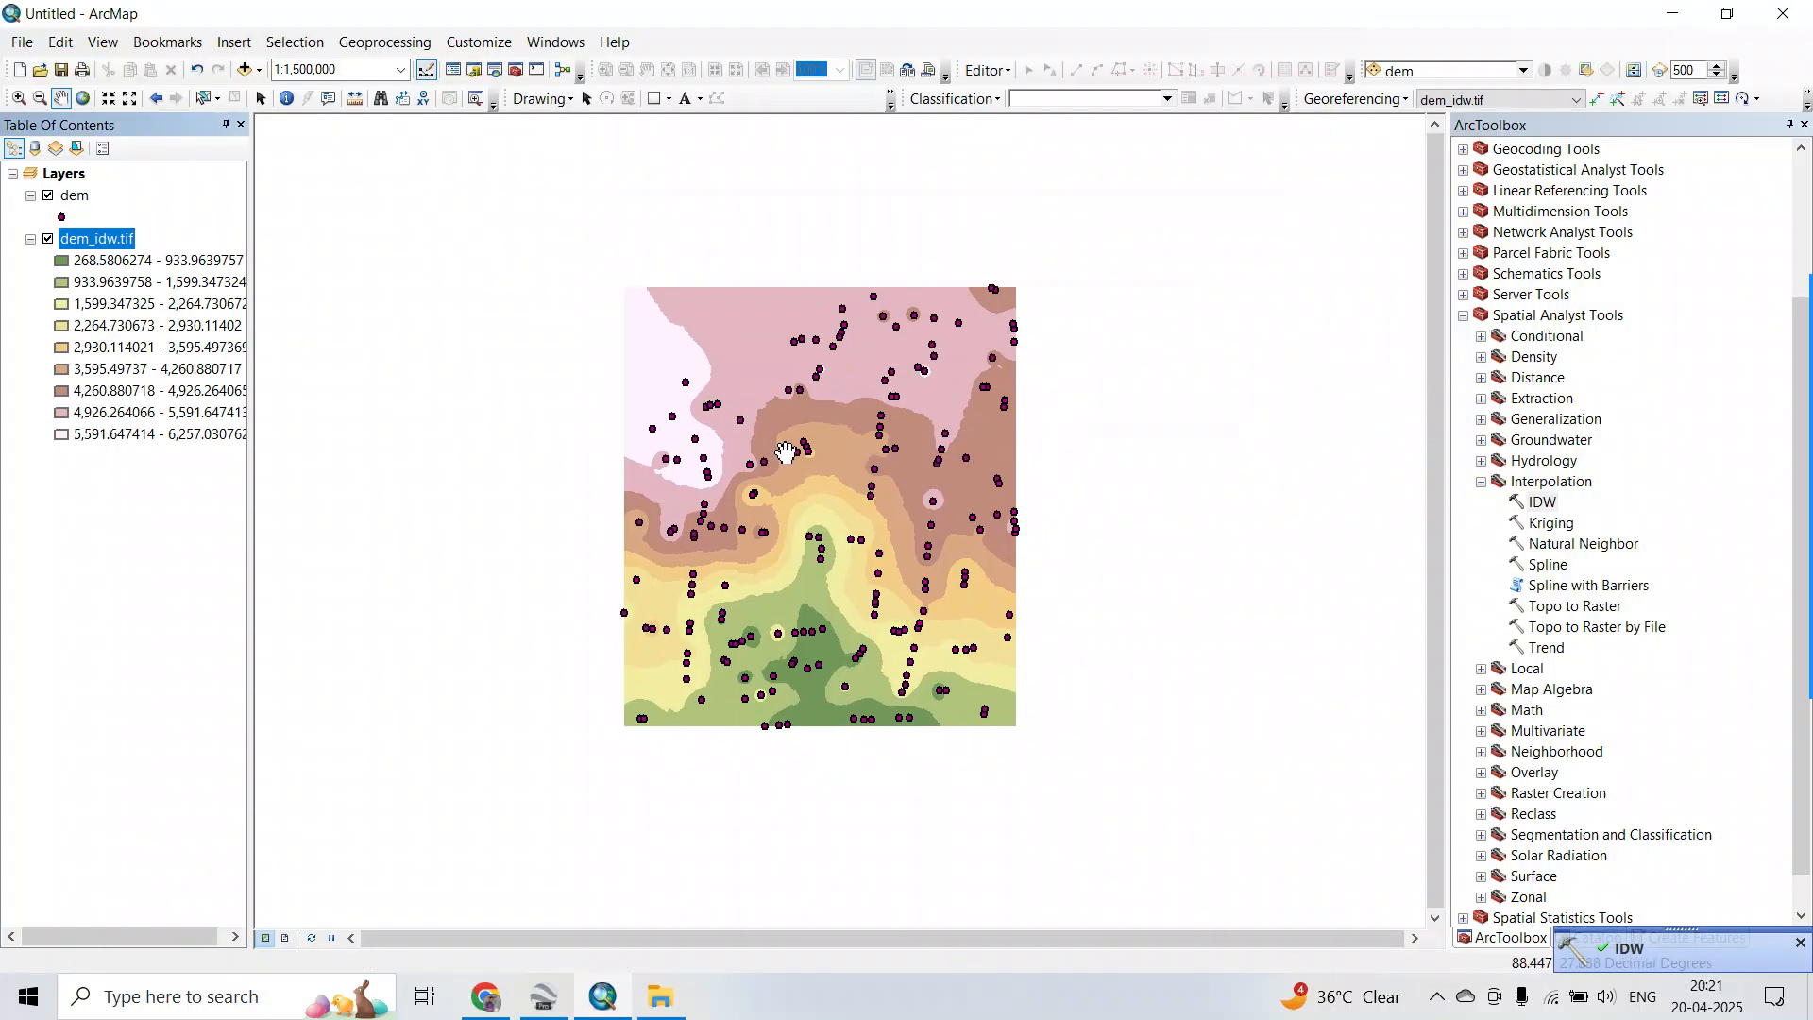
Change the classified symbology of dem_idw.tif to the red-yellow-green-blue color ramp.
right_click(128, 242)
click(190, 566)
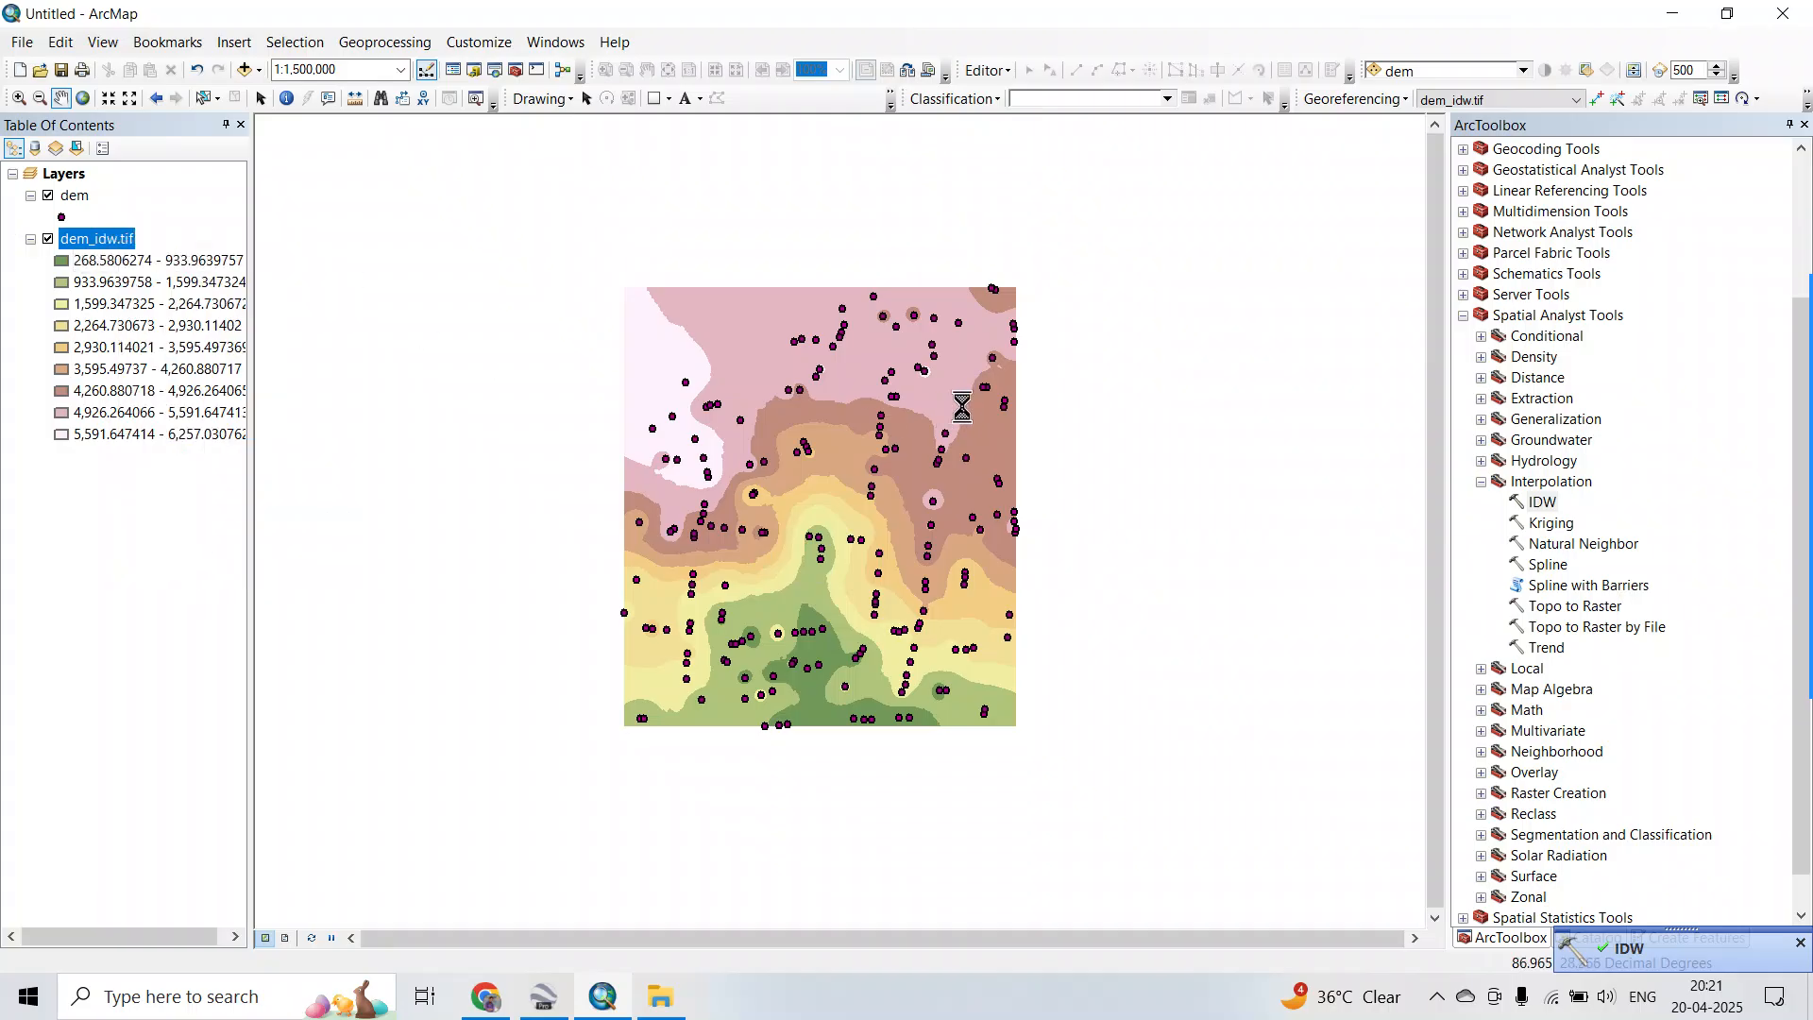
click(869, 271)
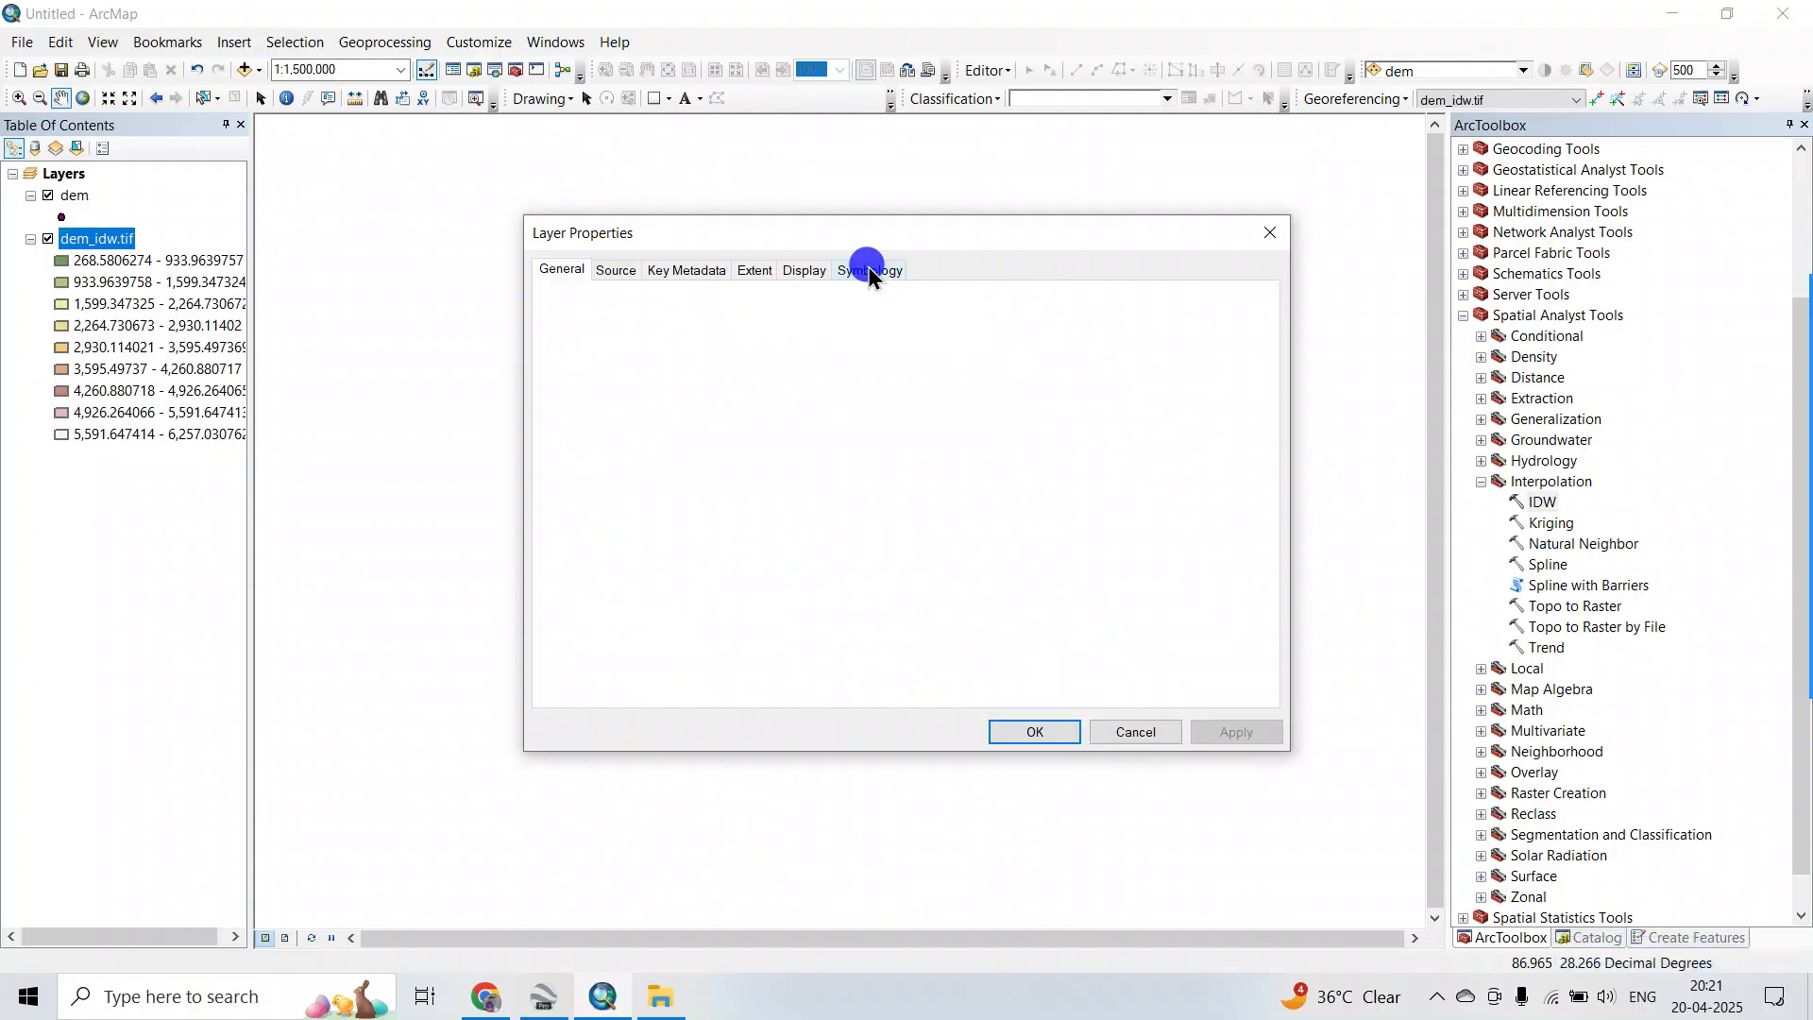
click(1098, 456)
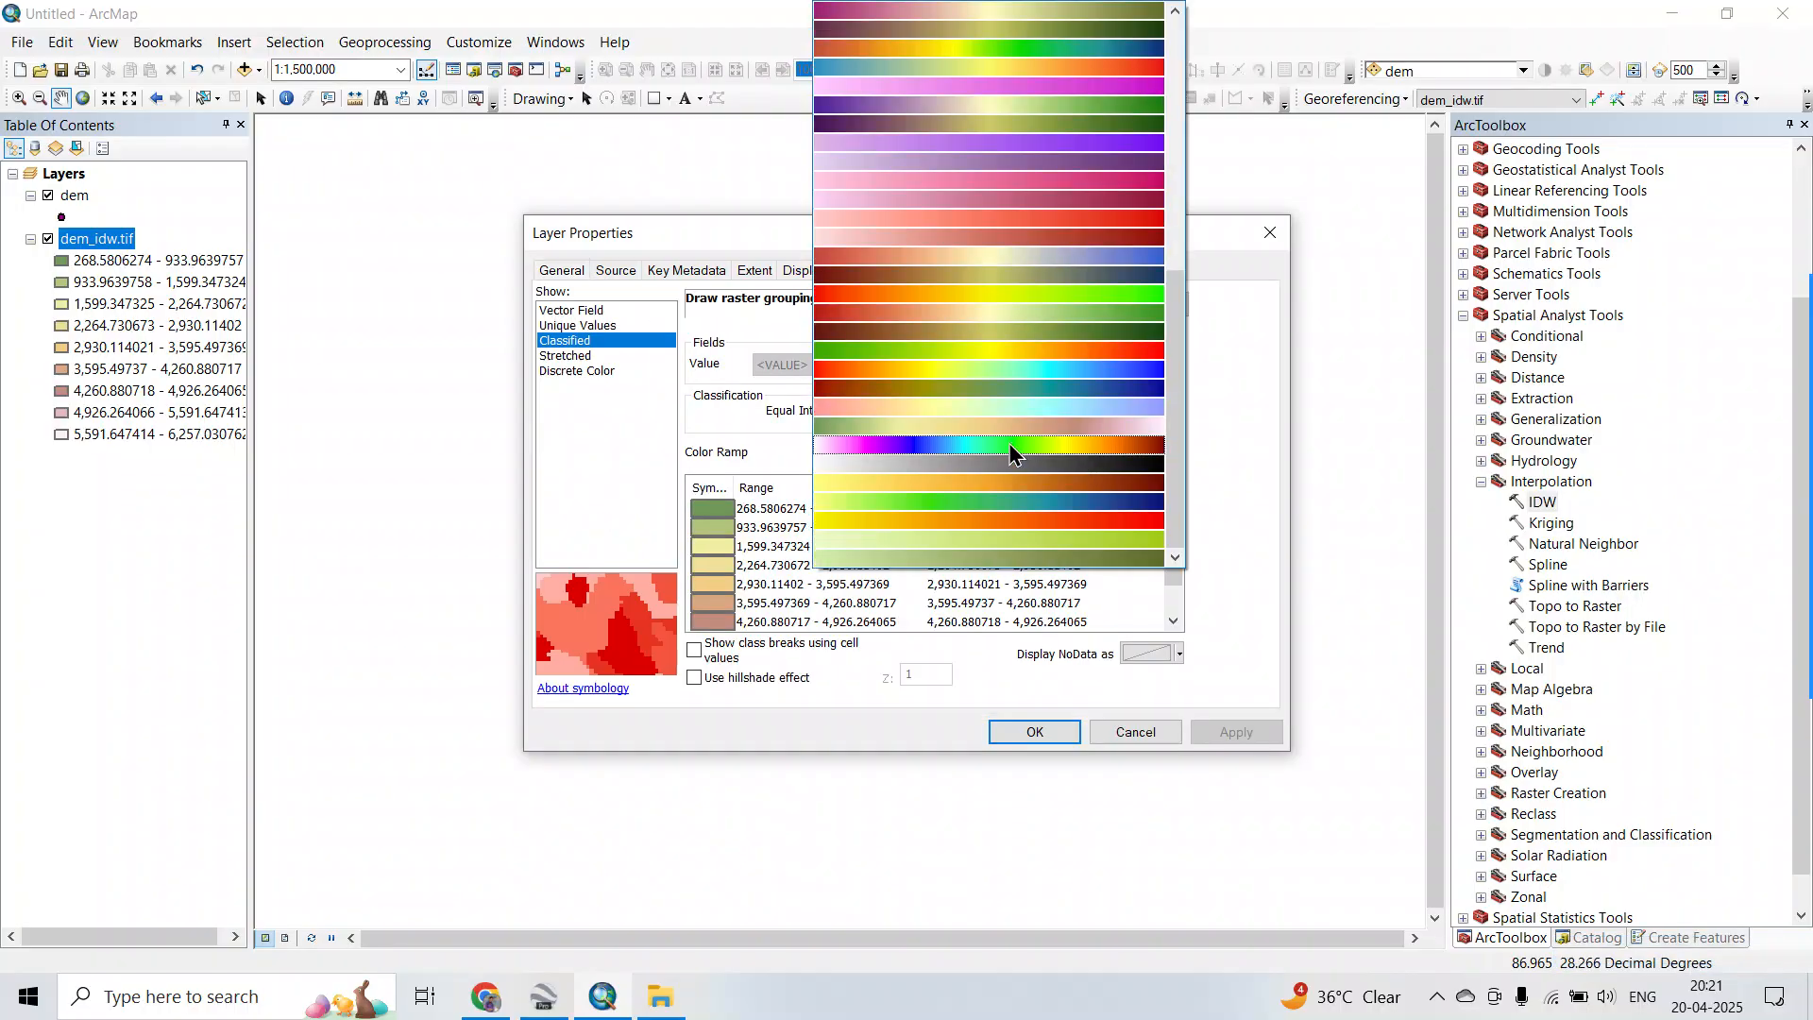
click(1025, 52)
Apply 5 classes to the dem_idw.tif symbology and widen the layer list to fit the class ranges.
click(1039, 414)
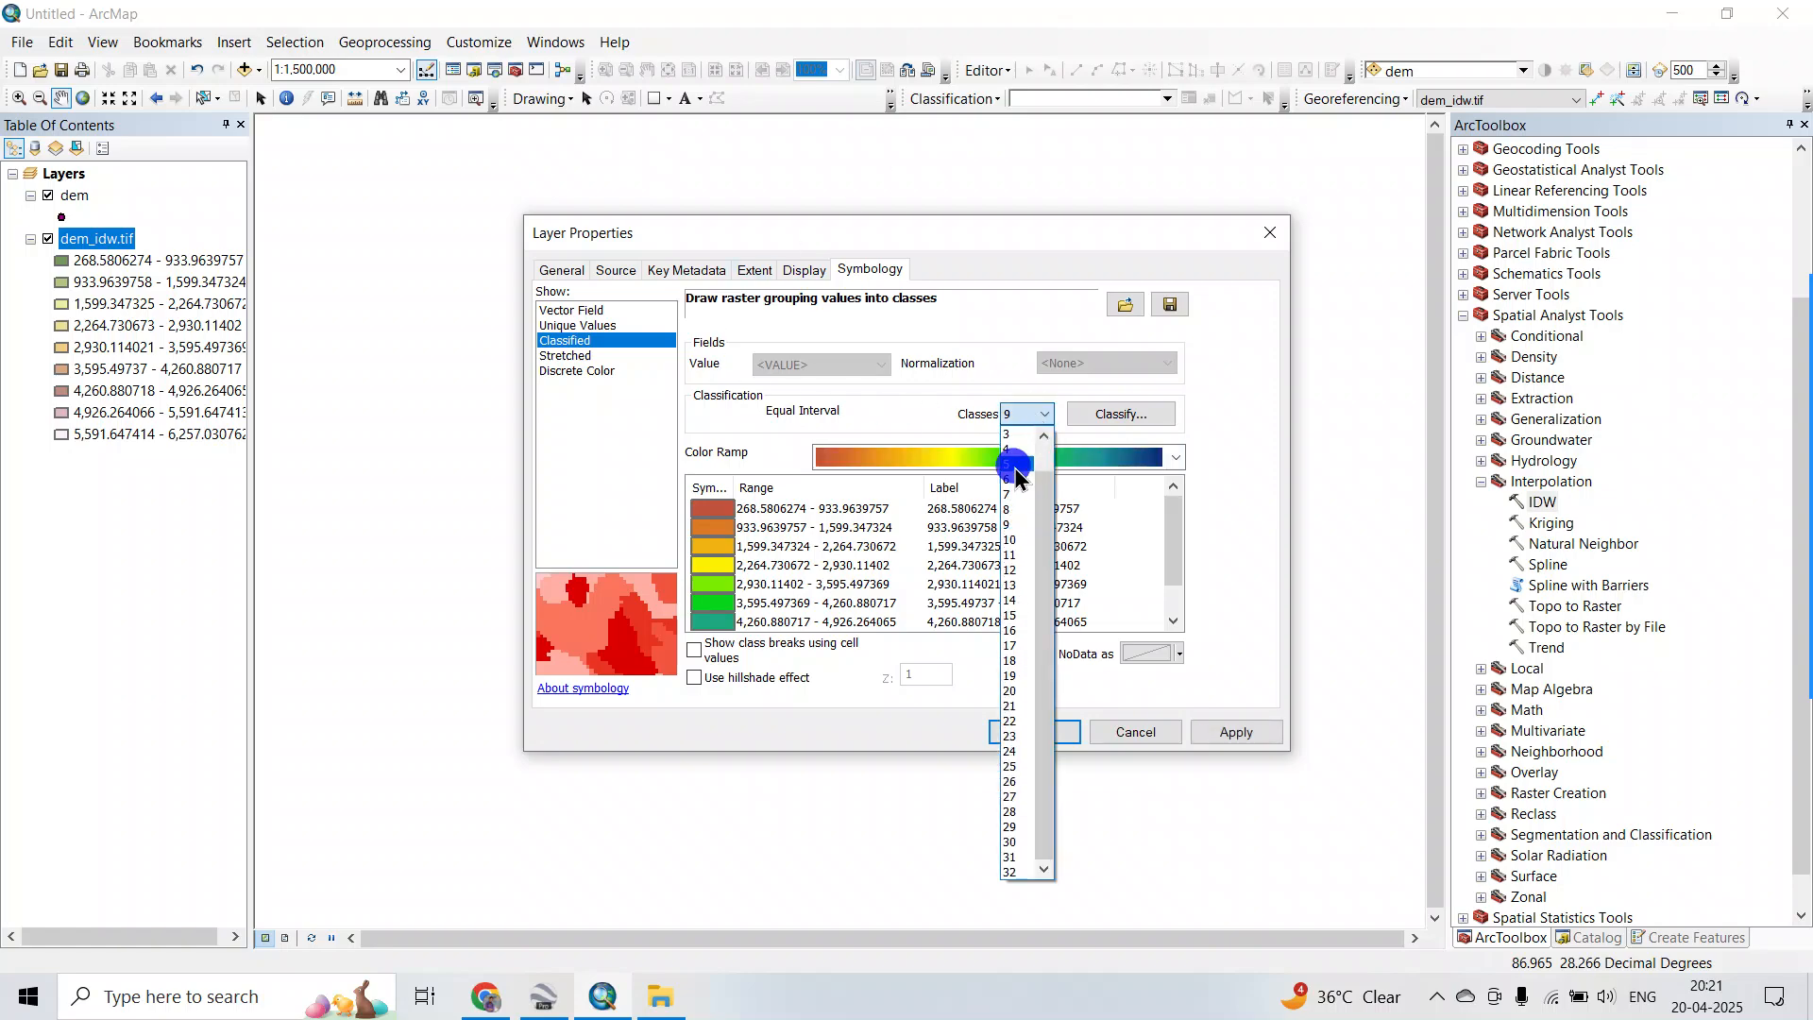
click(1016, 466)
click(1233, 733)
click(1037, 733)
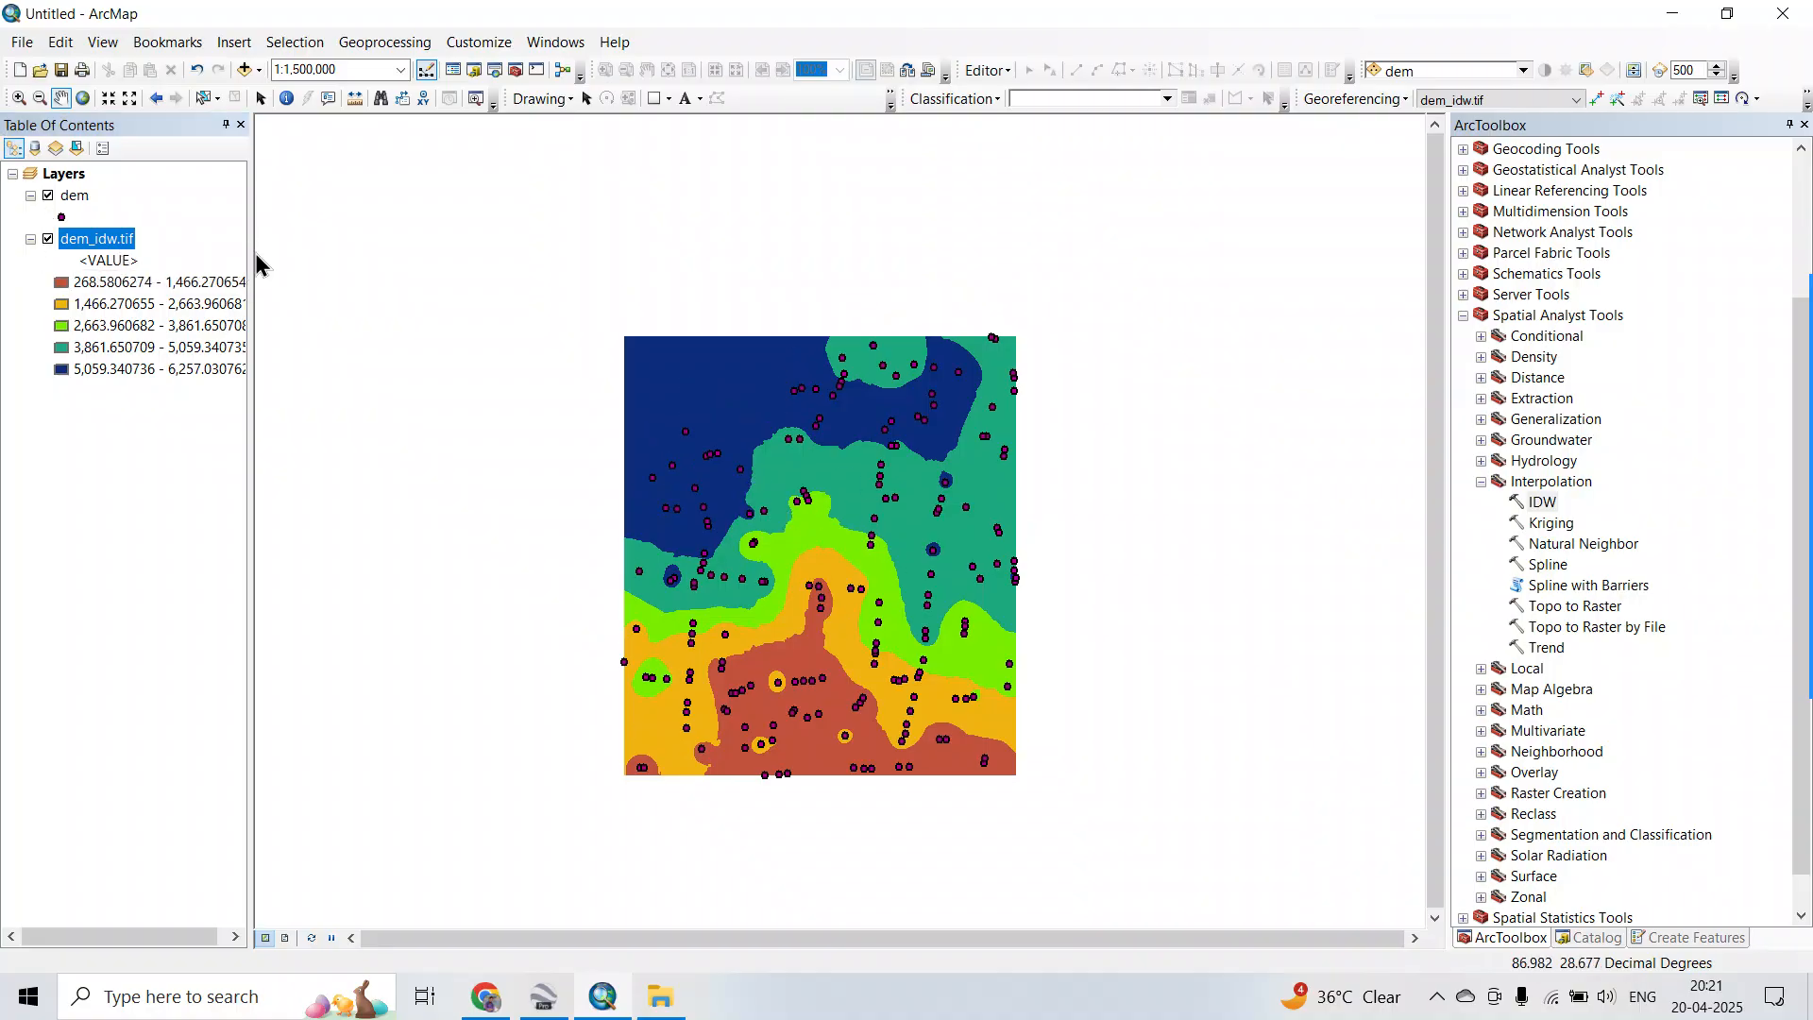
drag(249, 262, 340, 259)
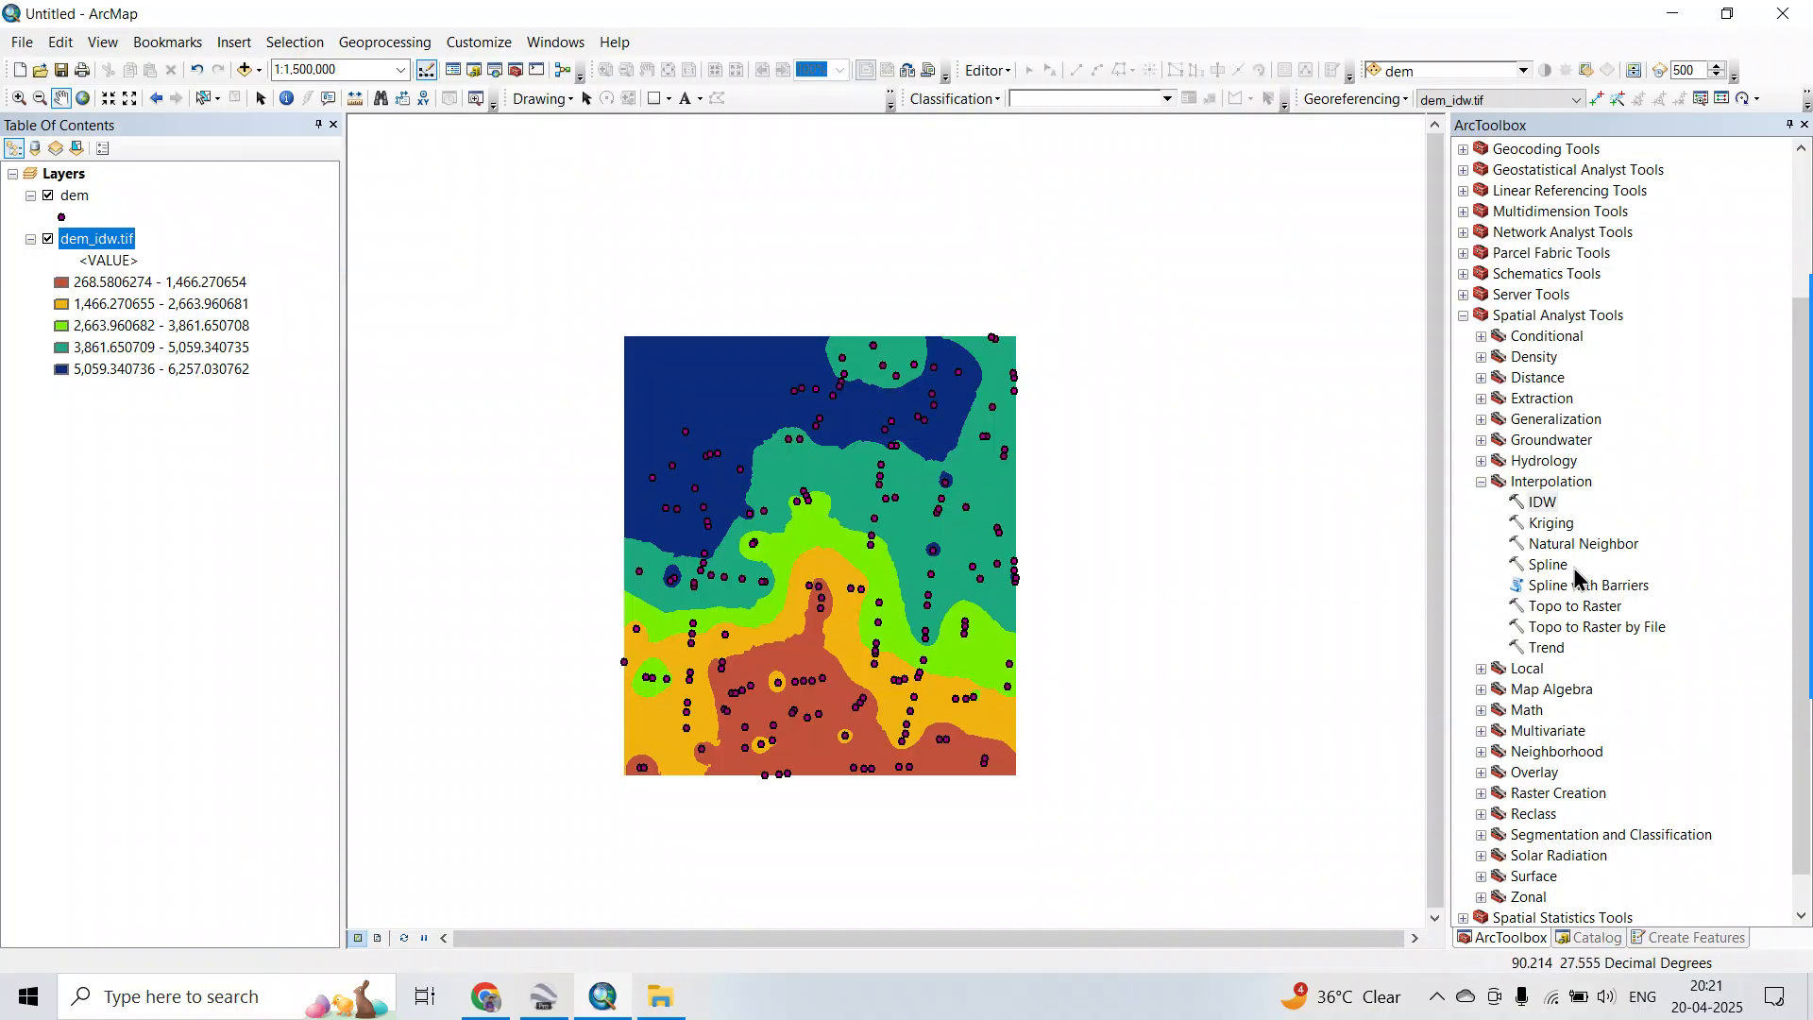
Open the Spatial Analyst Slope tool from the Surface toolset with dem_idw.tif as the input raster.
click(1480, 482)
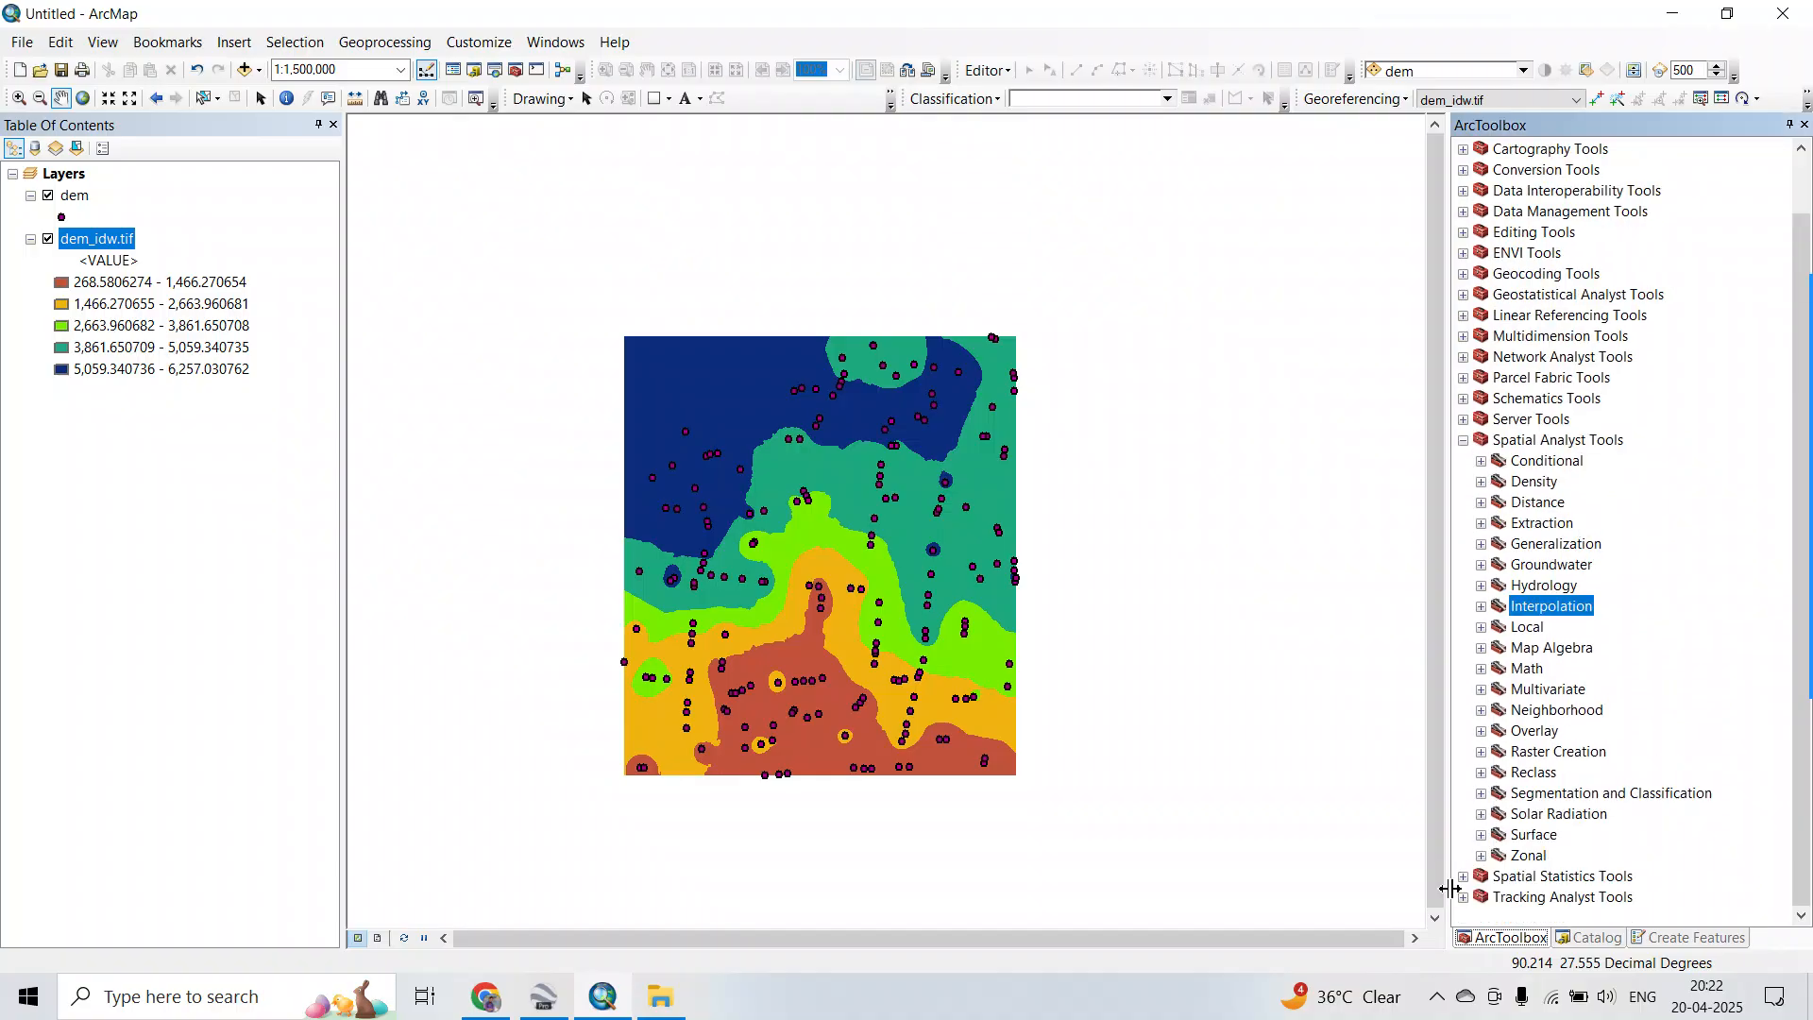
click(1481, 834)
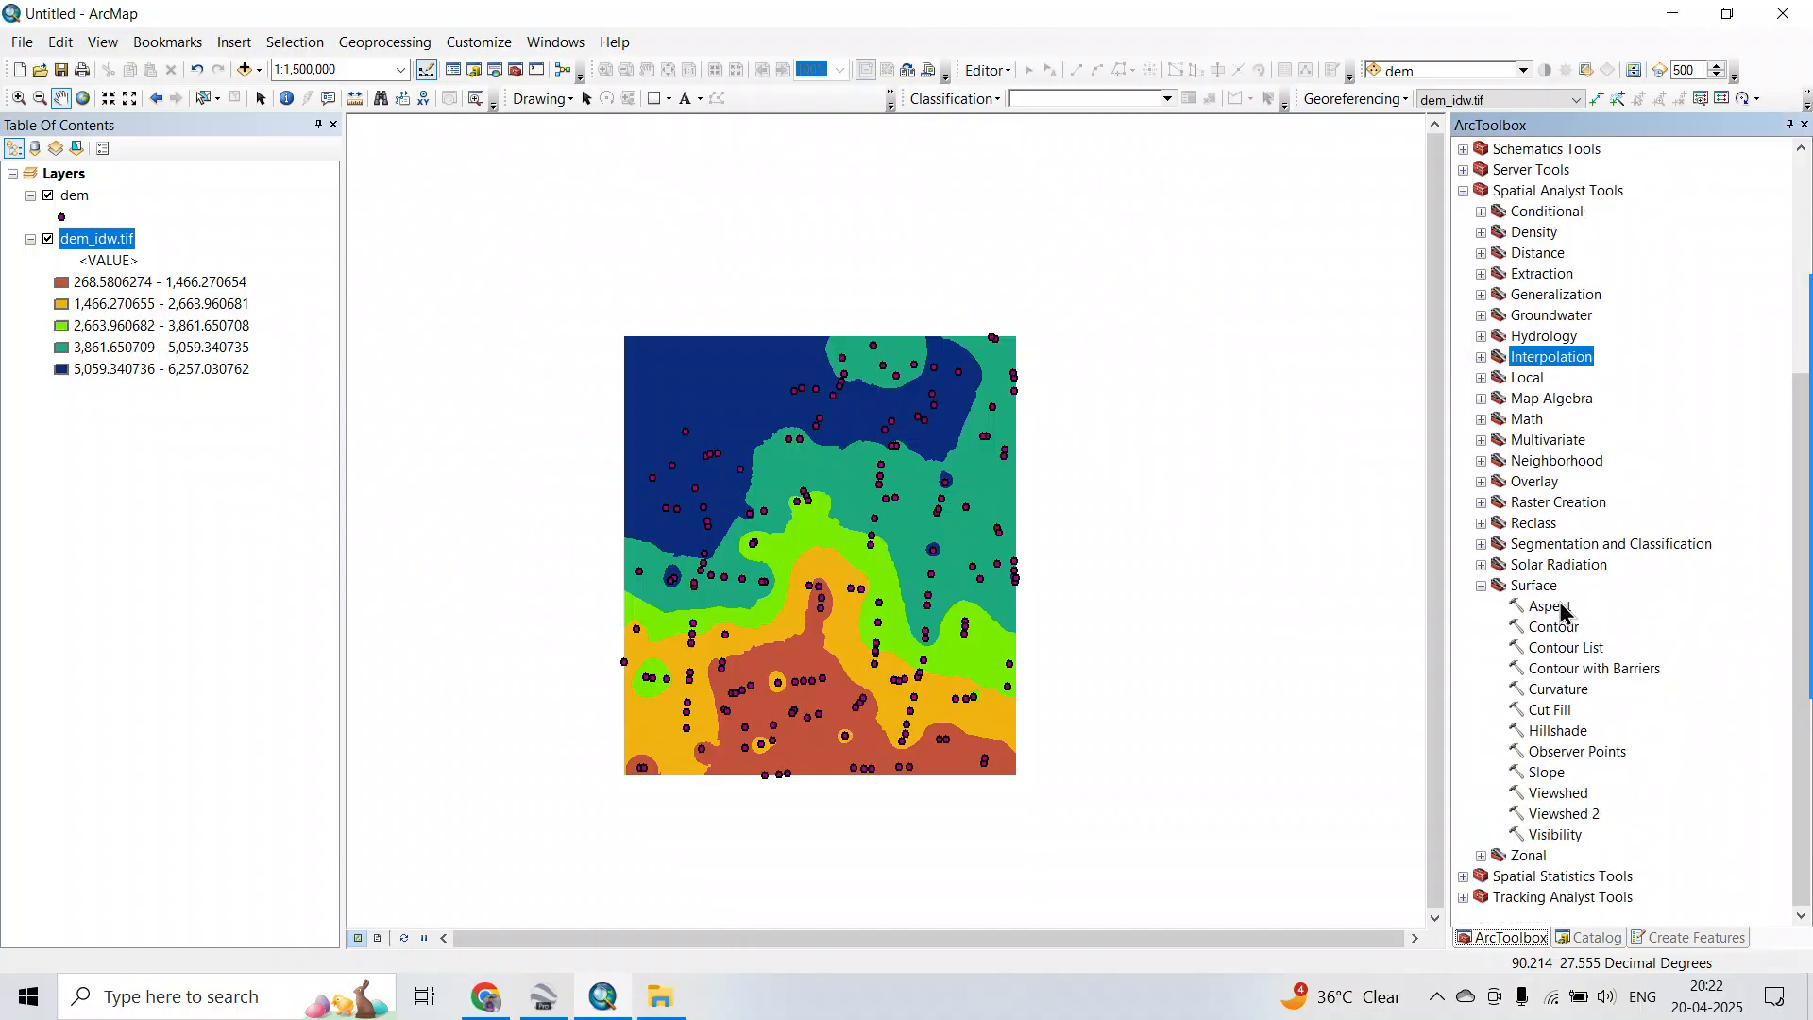
double_click(1549, 772)
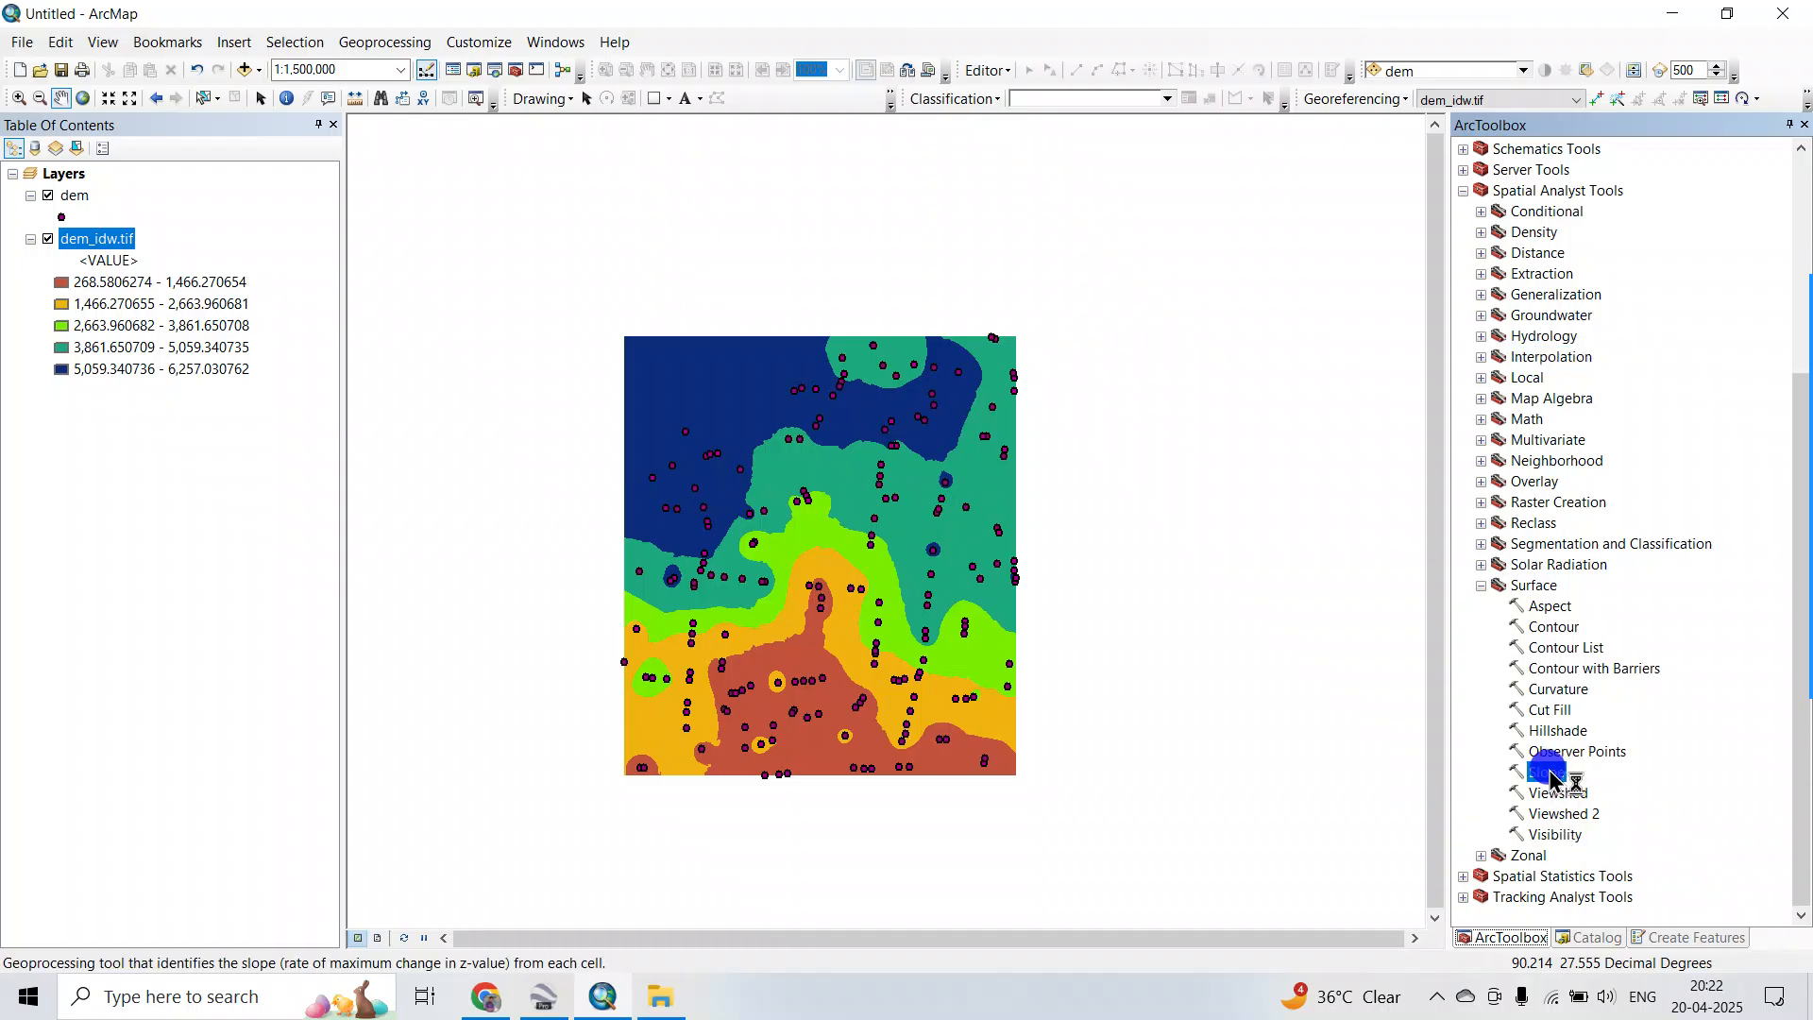
click(1224, 265)
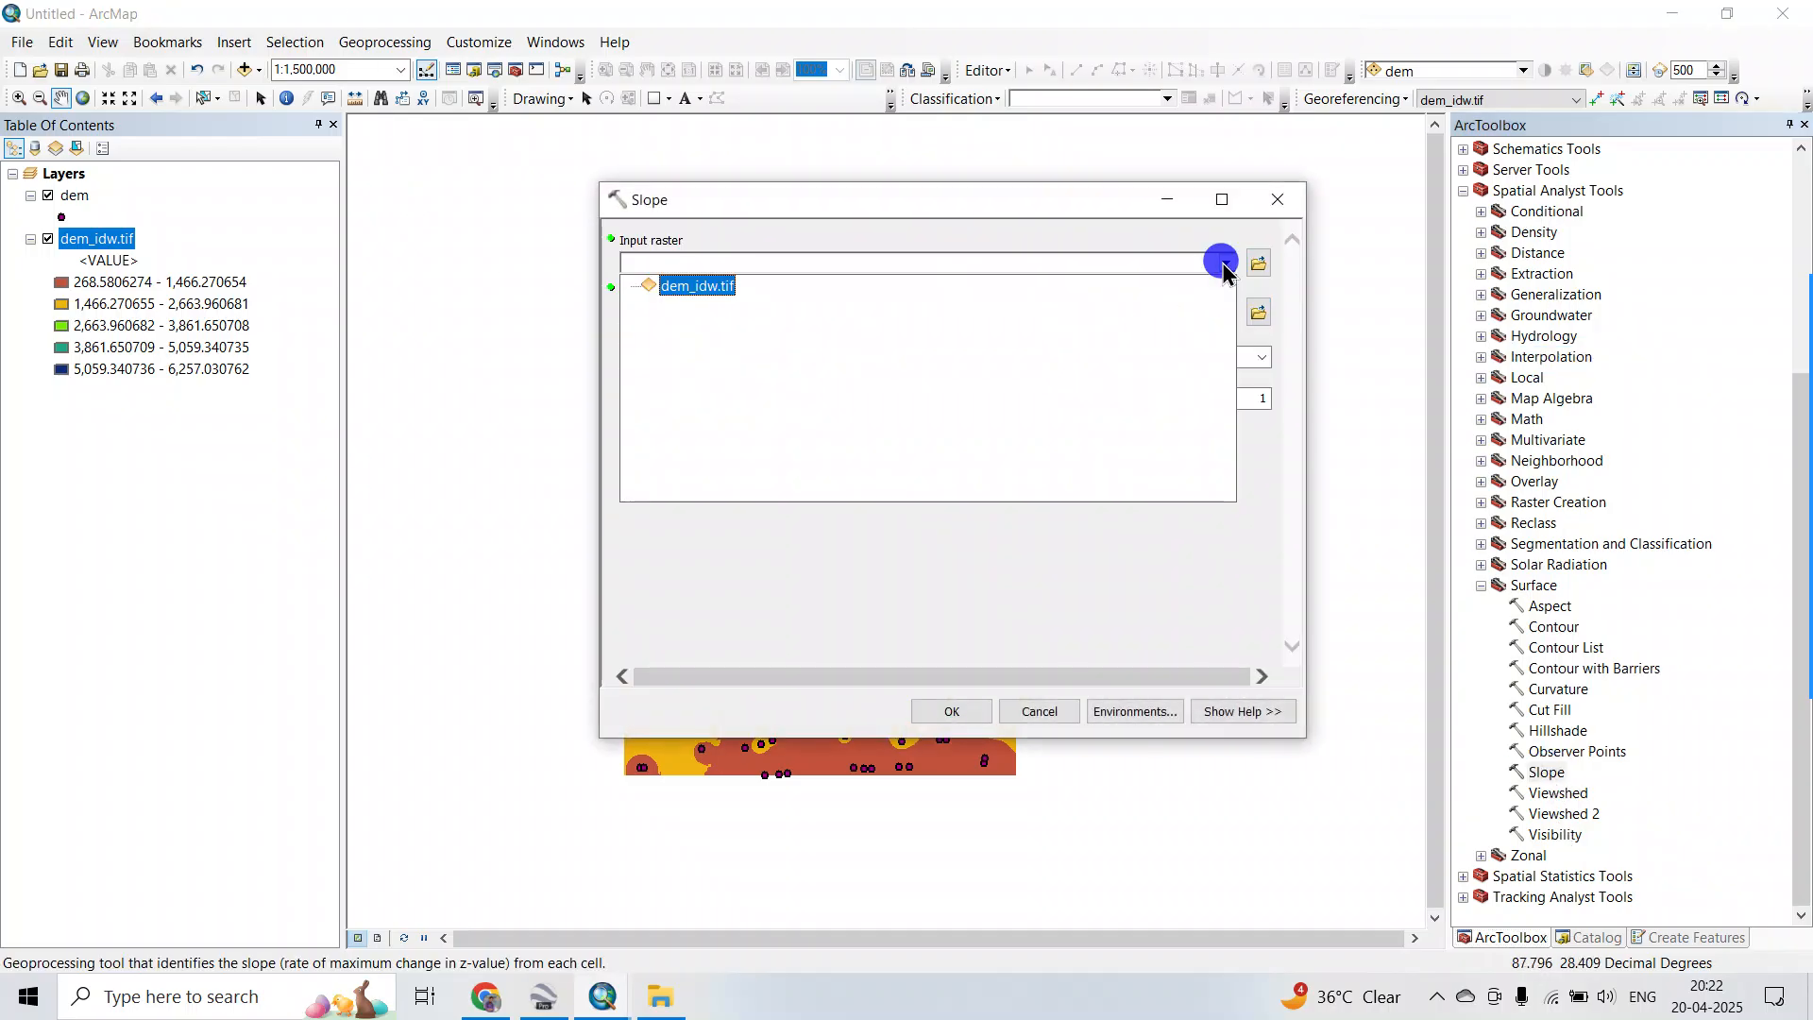
click(699, 288)
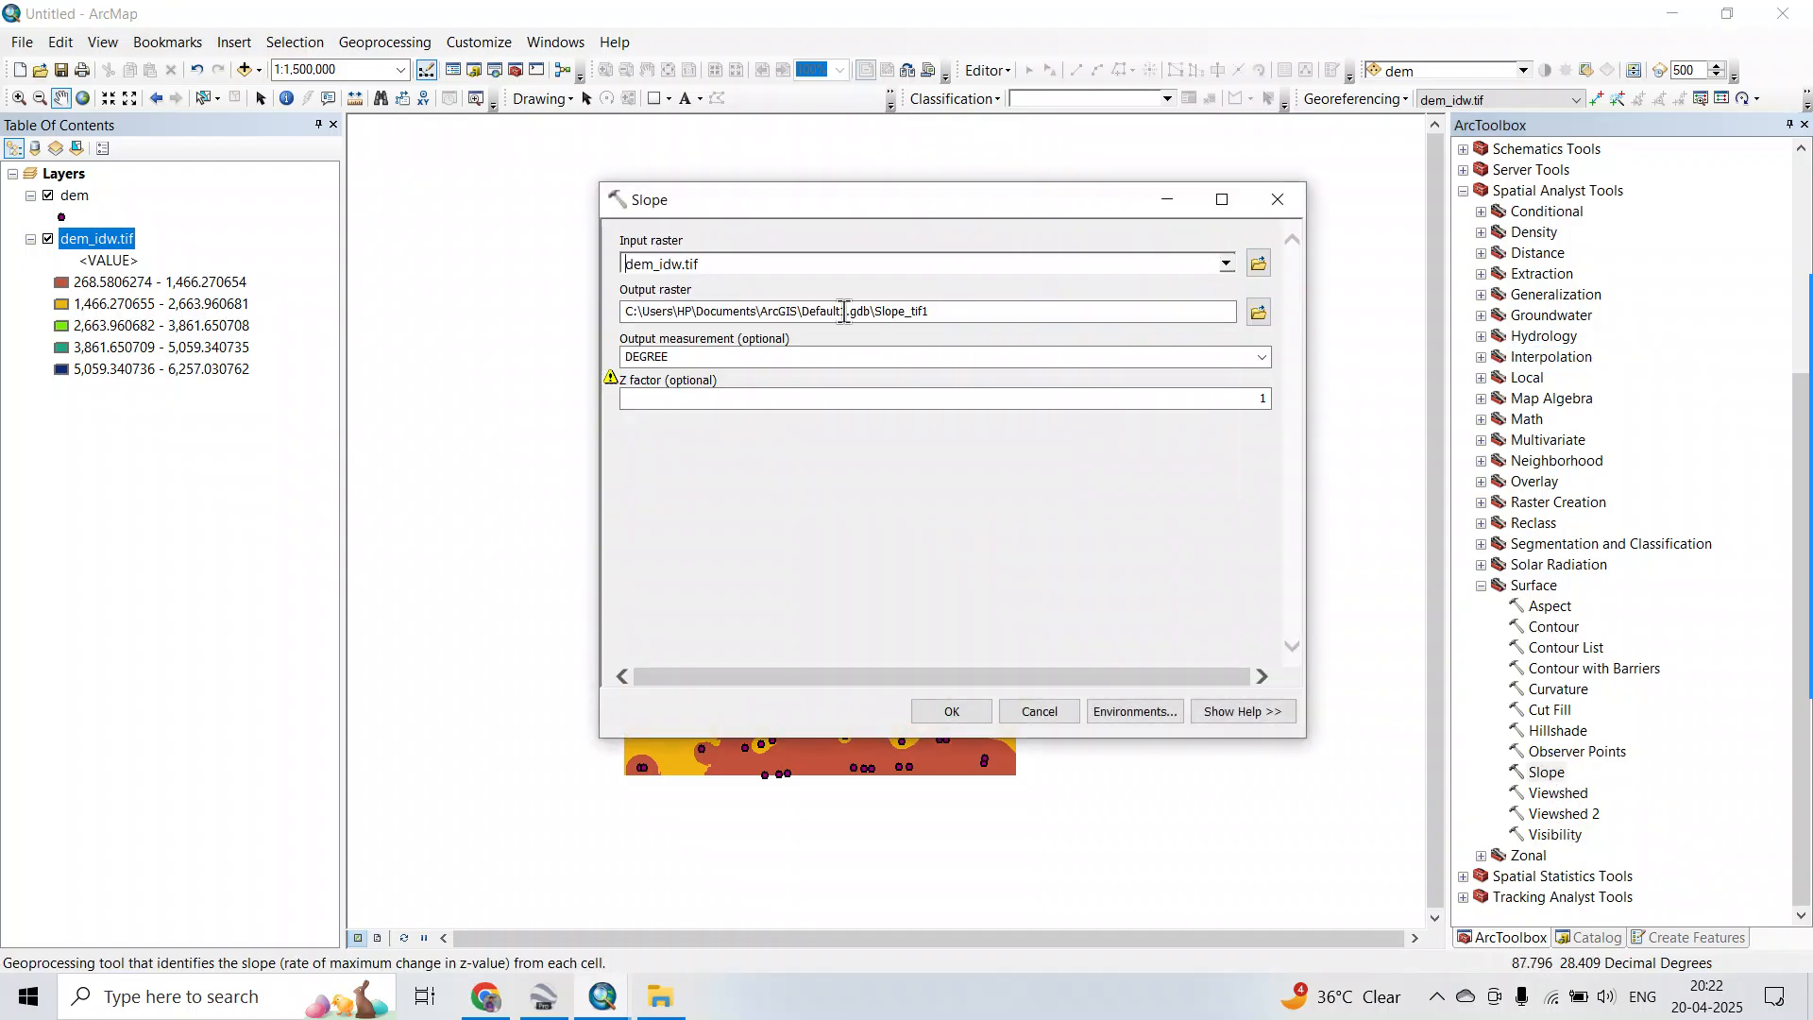
Run the Slope tool with PERCENT_RISE as the output measurement and the output raster saved as slope.tif in the "dem shp" folder.
click(1259, 312)
click(834, 585)
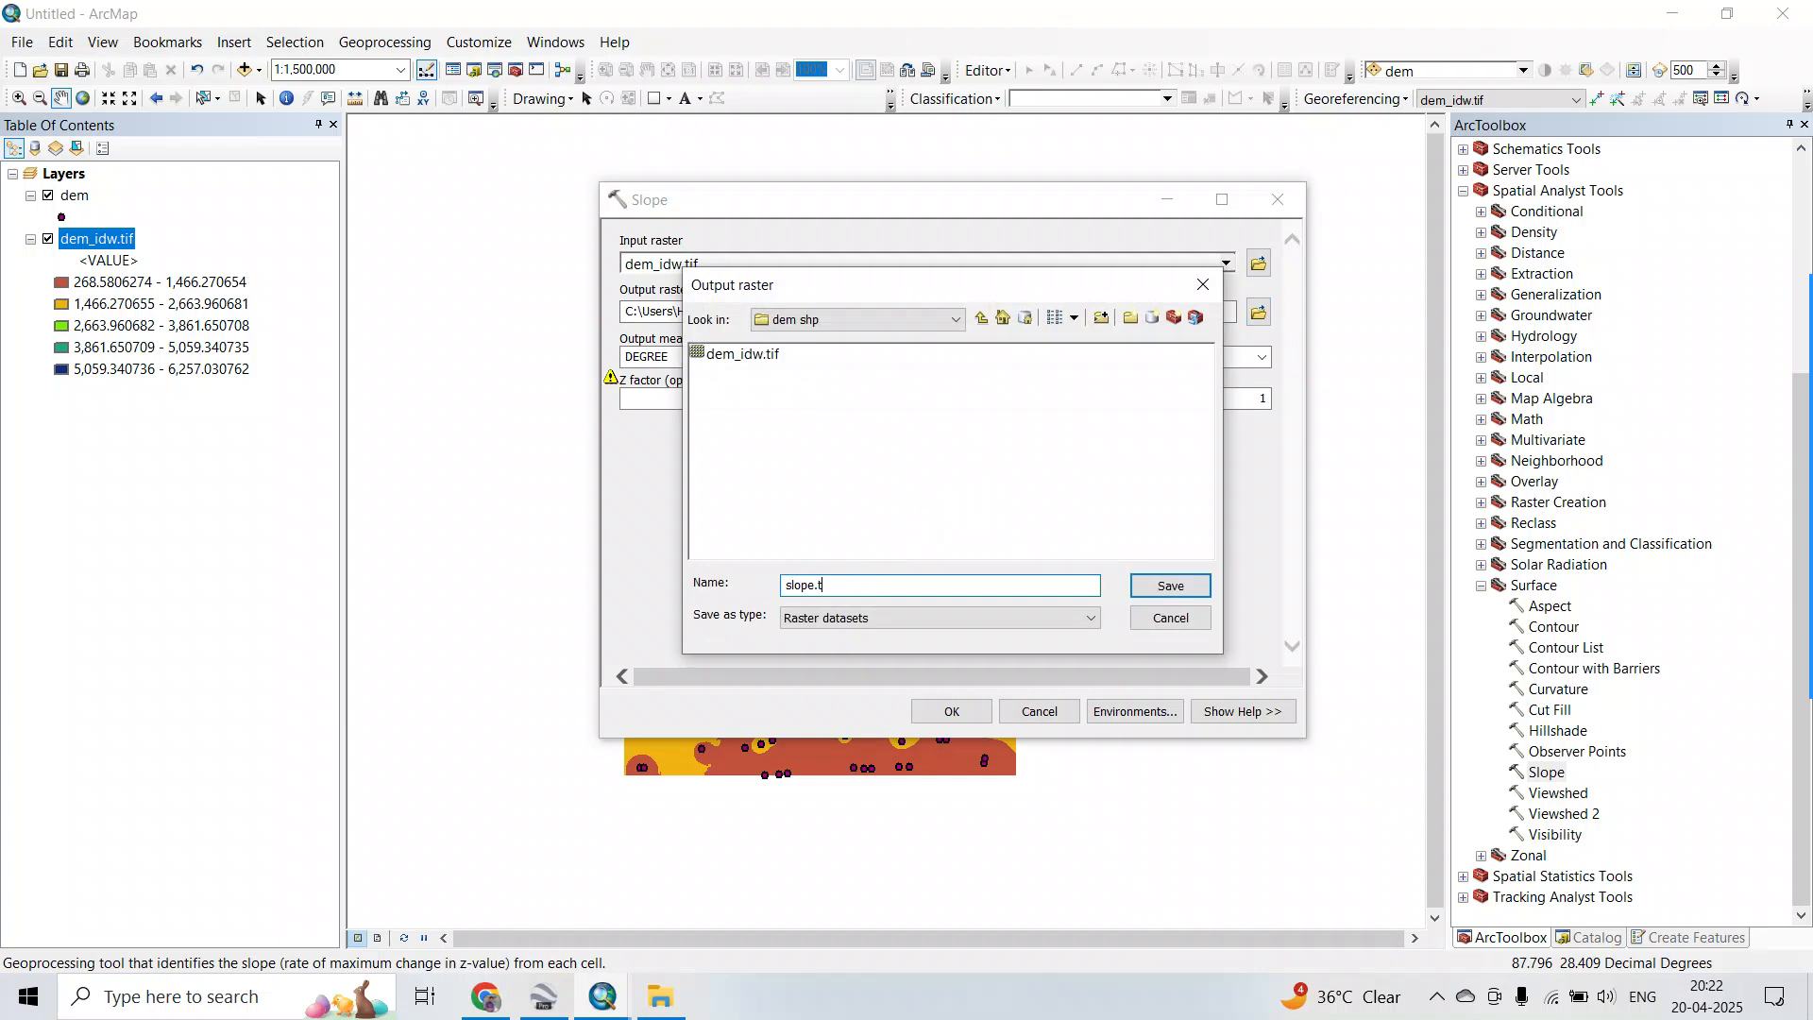
key(Return)
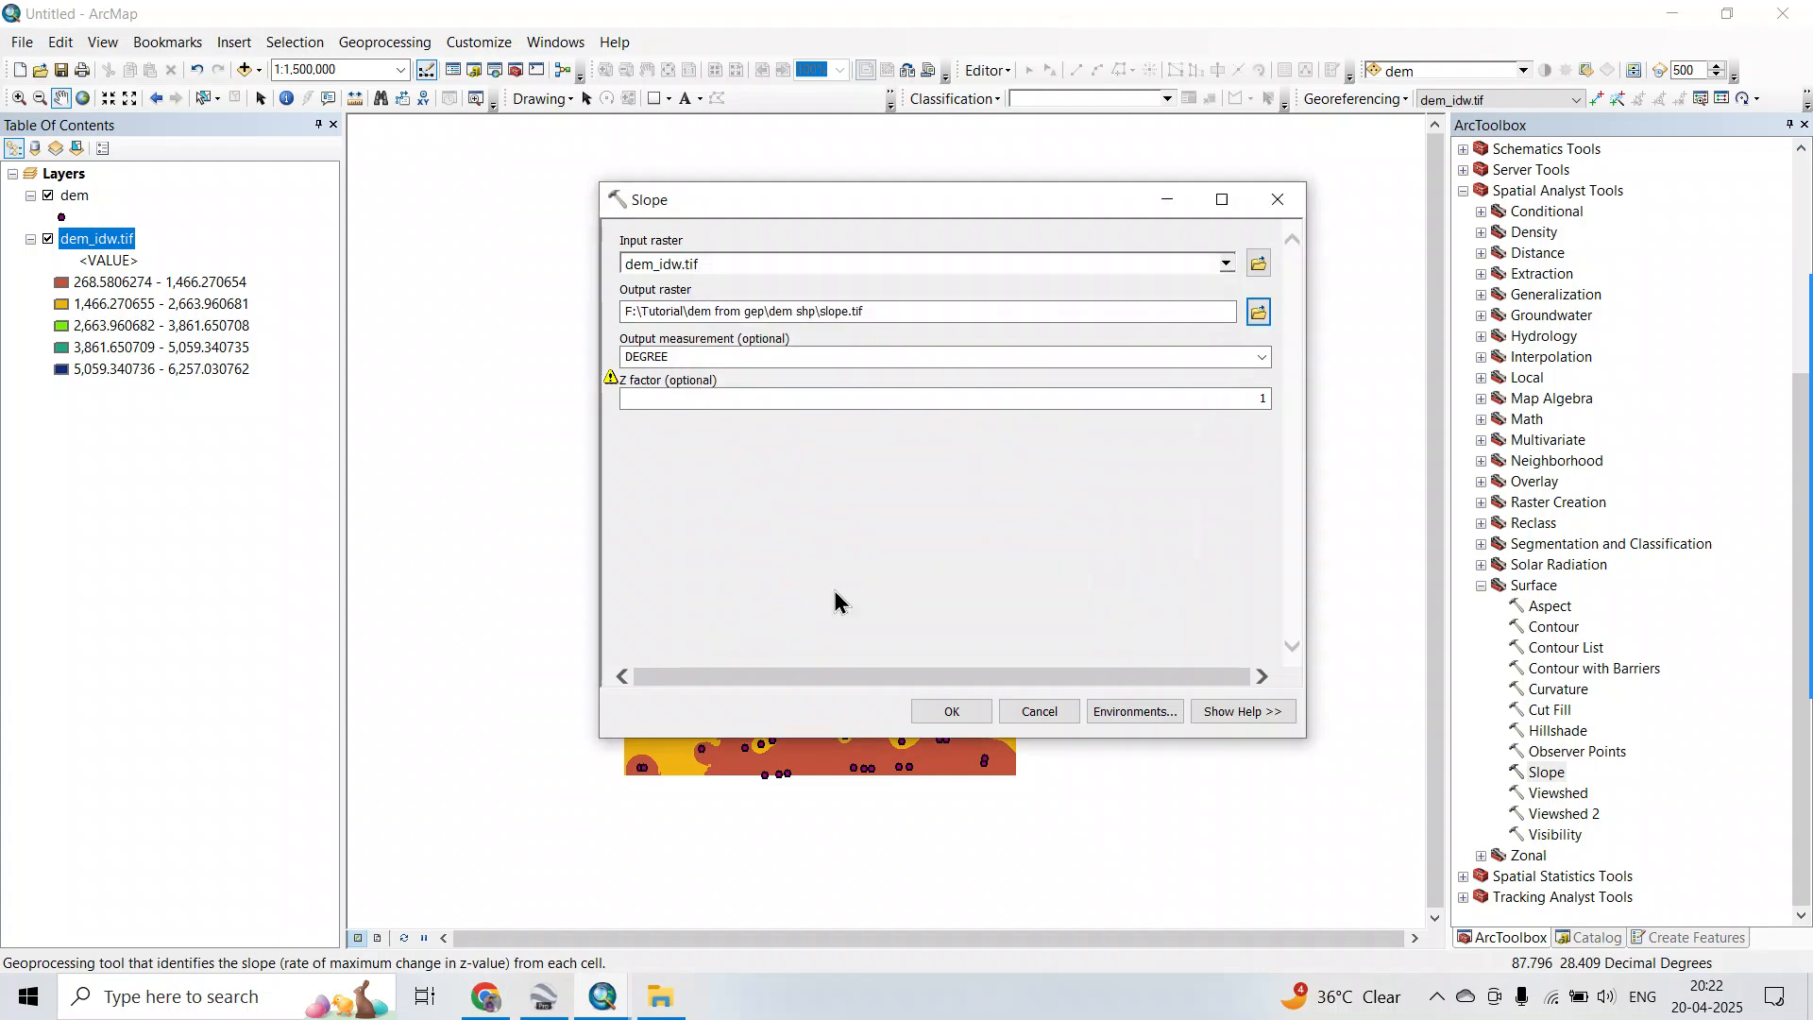
click(1261, 356)
click(661, 391)
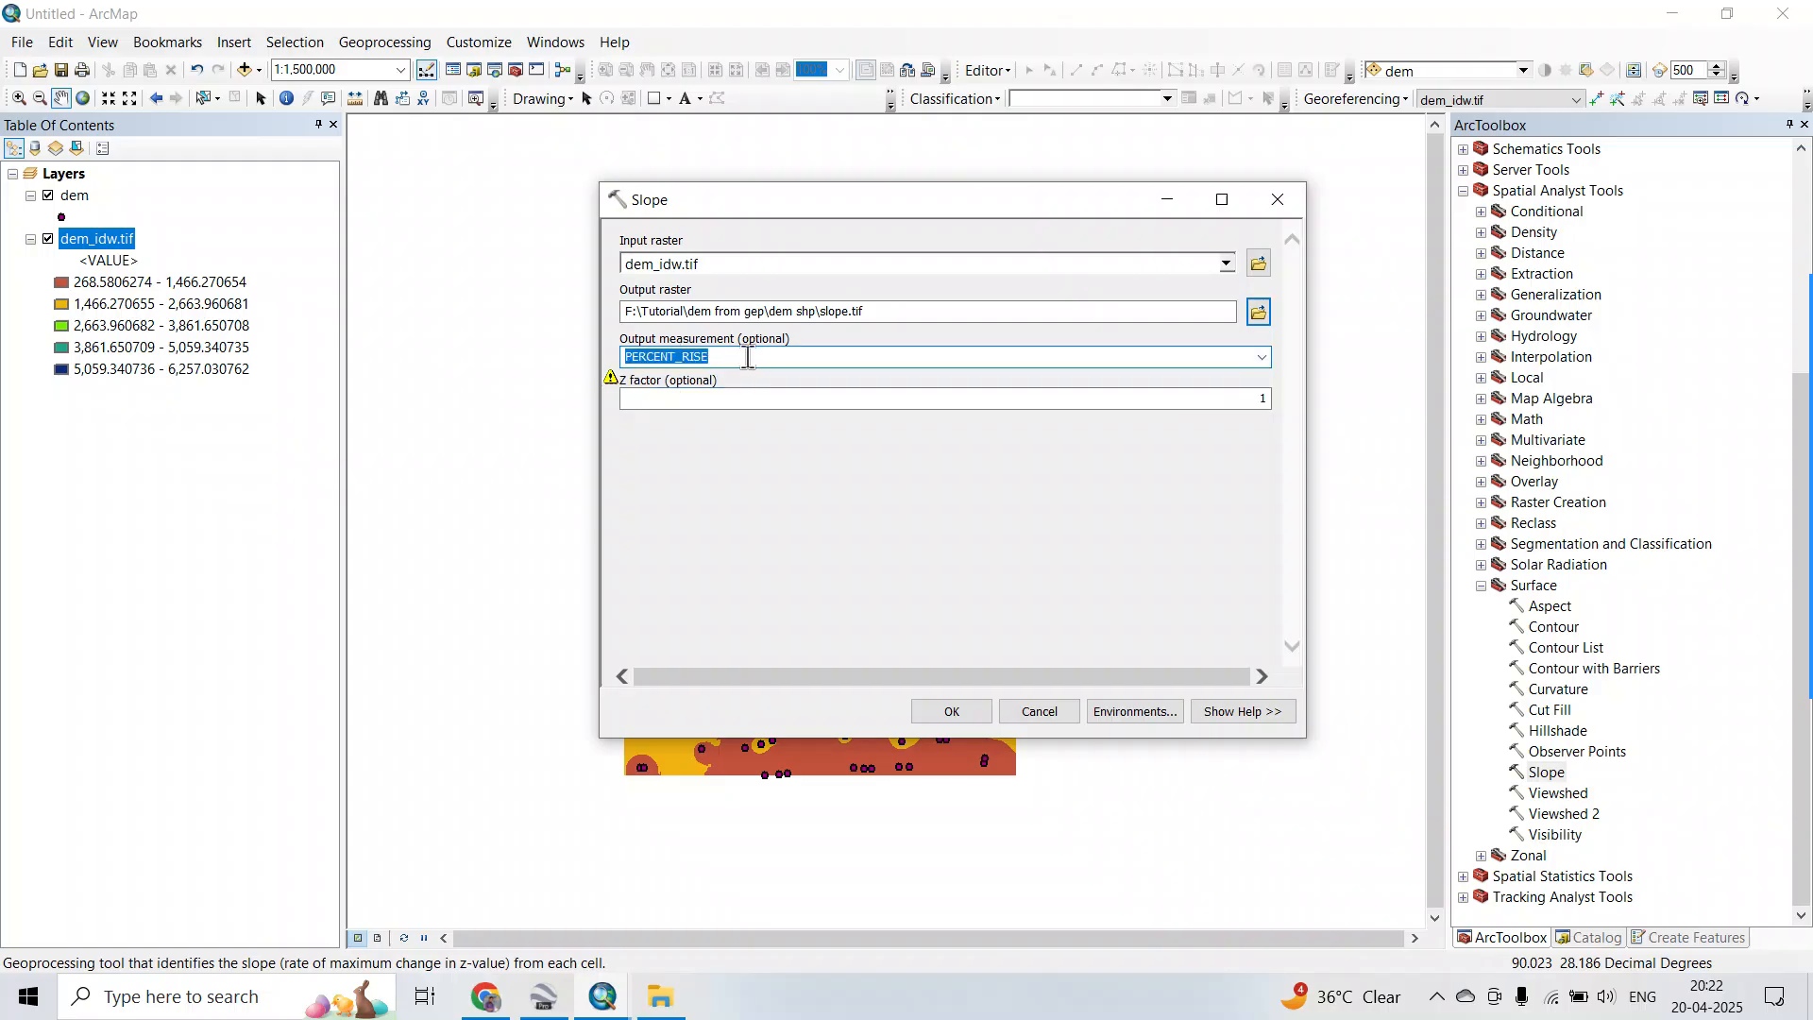
click(955, 716)
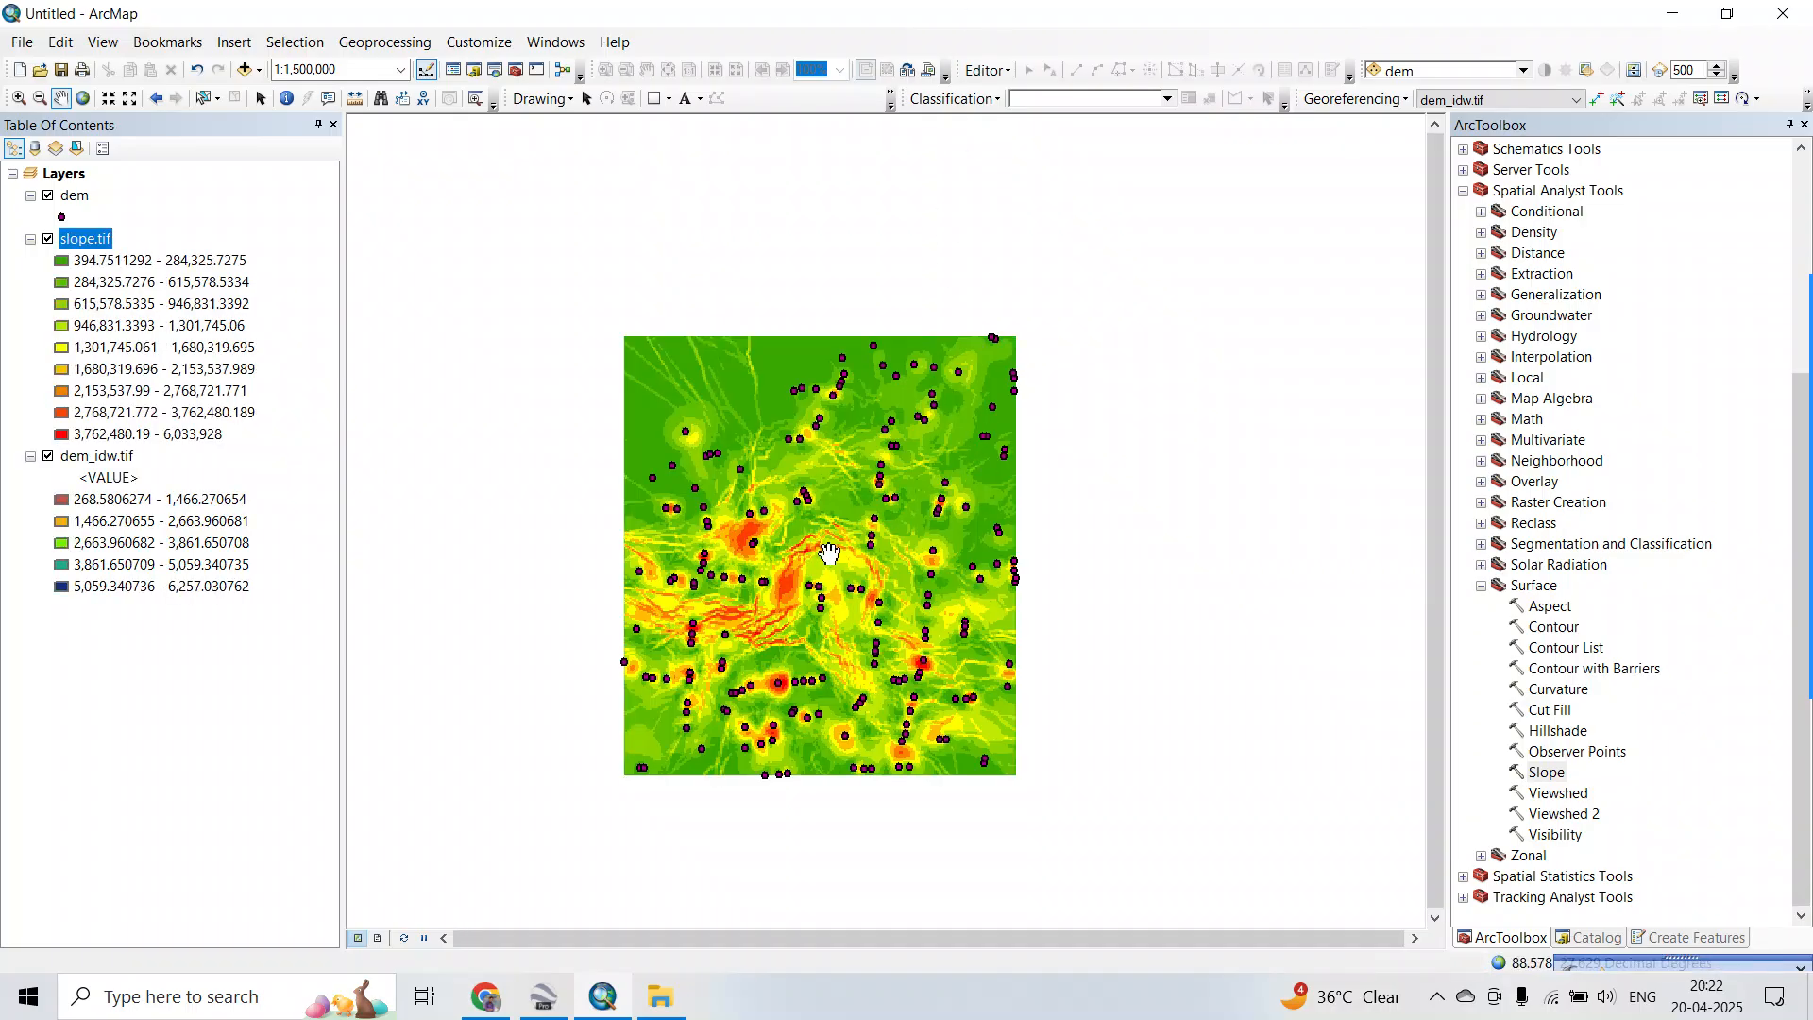
Open the layer properties of slope.tif.
drag(752, 630, 814, 587)
scroll(814, 587, up, 5)
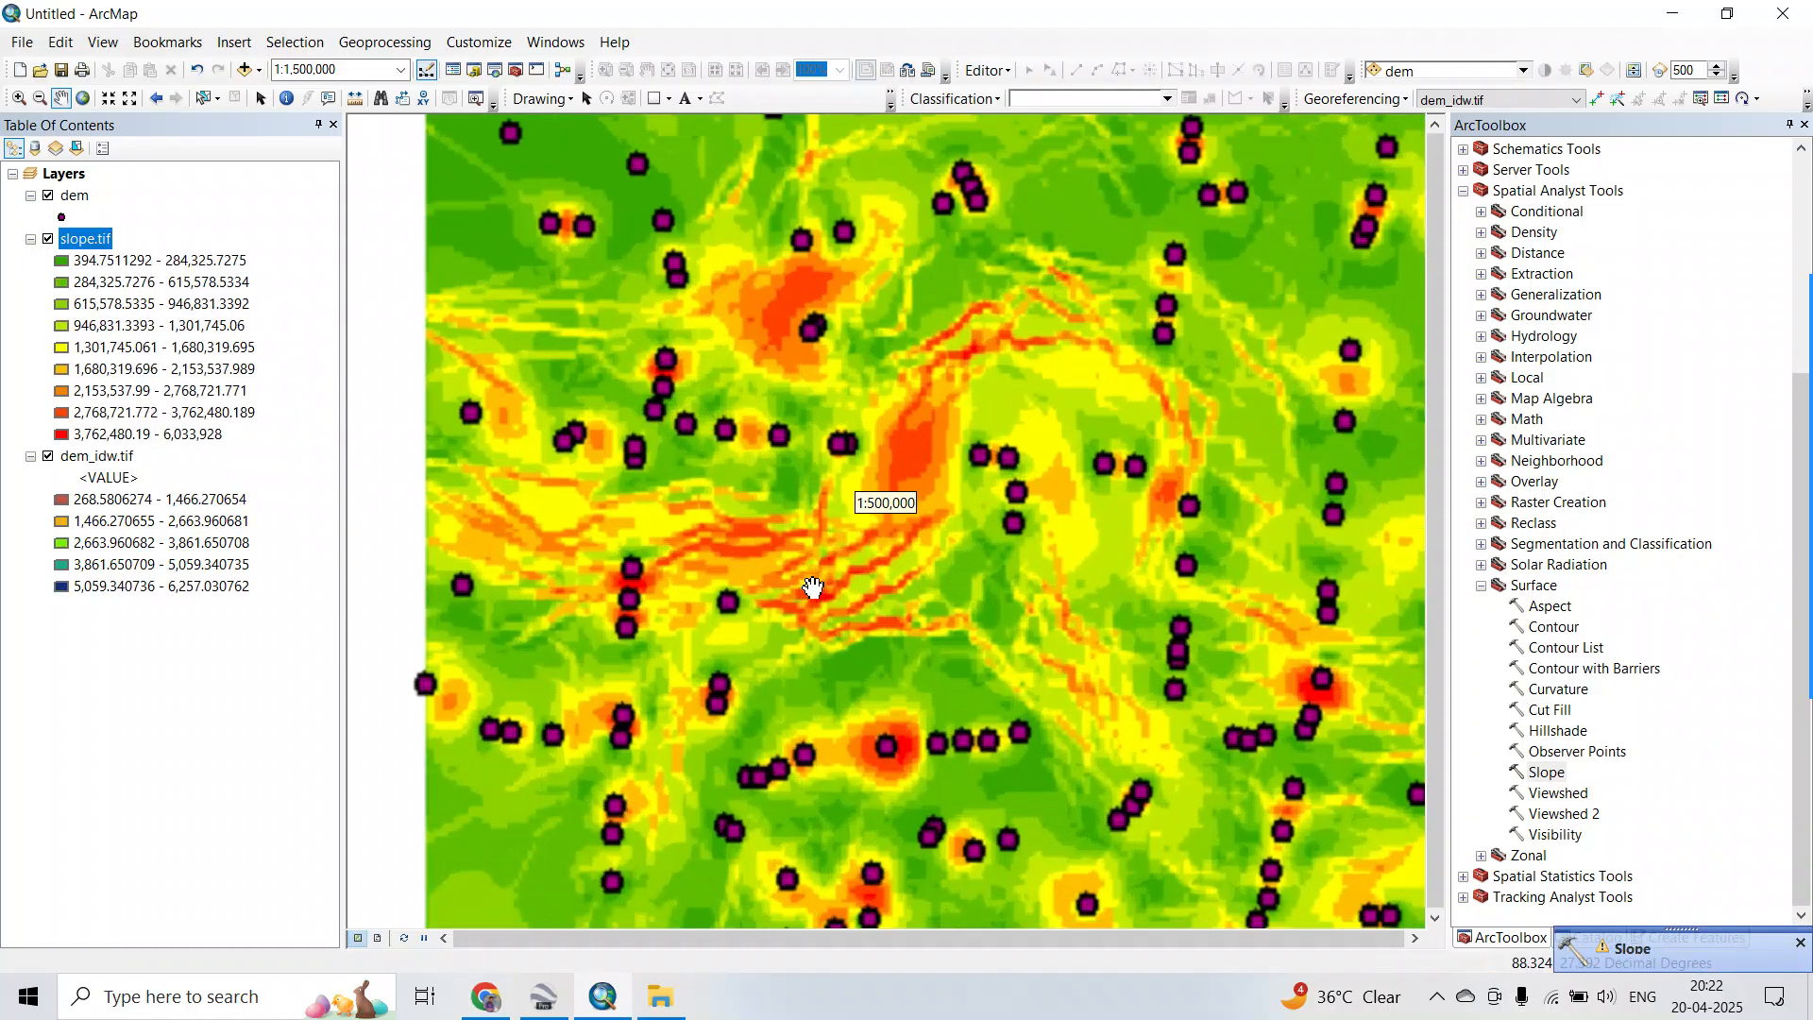
scroll(814, 587, down, 5)
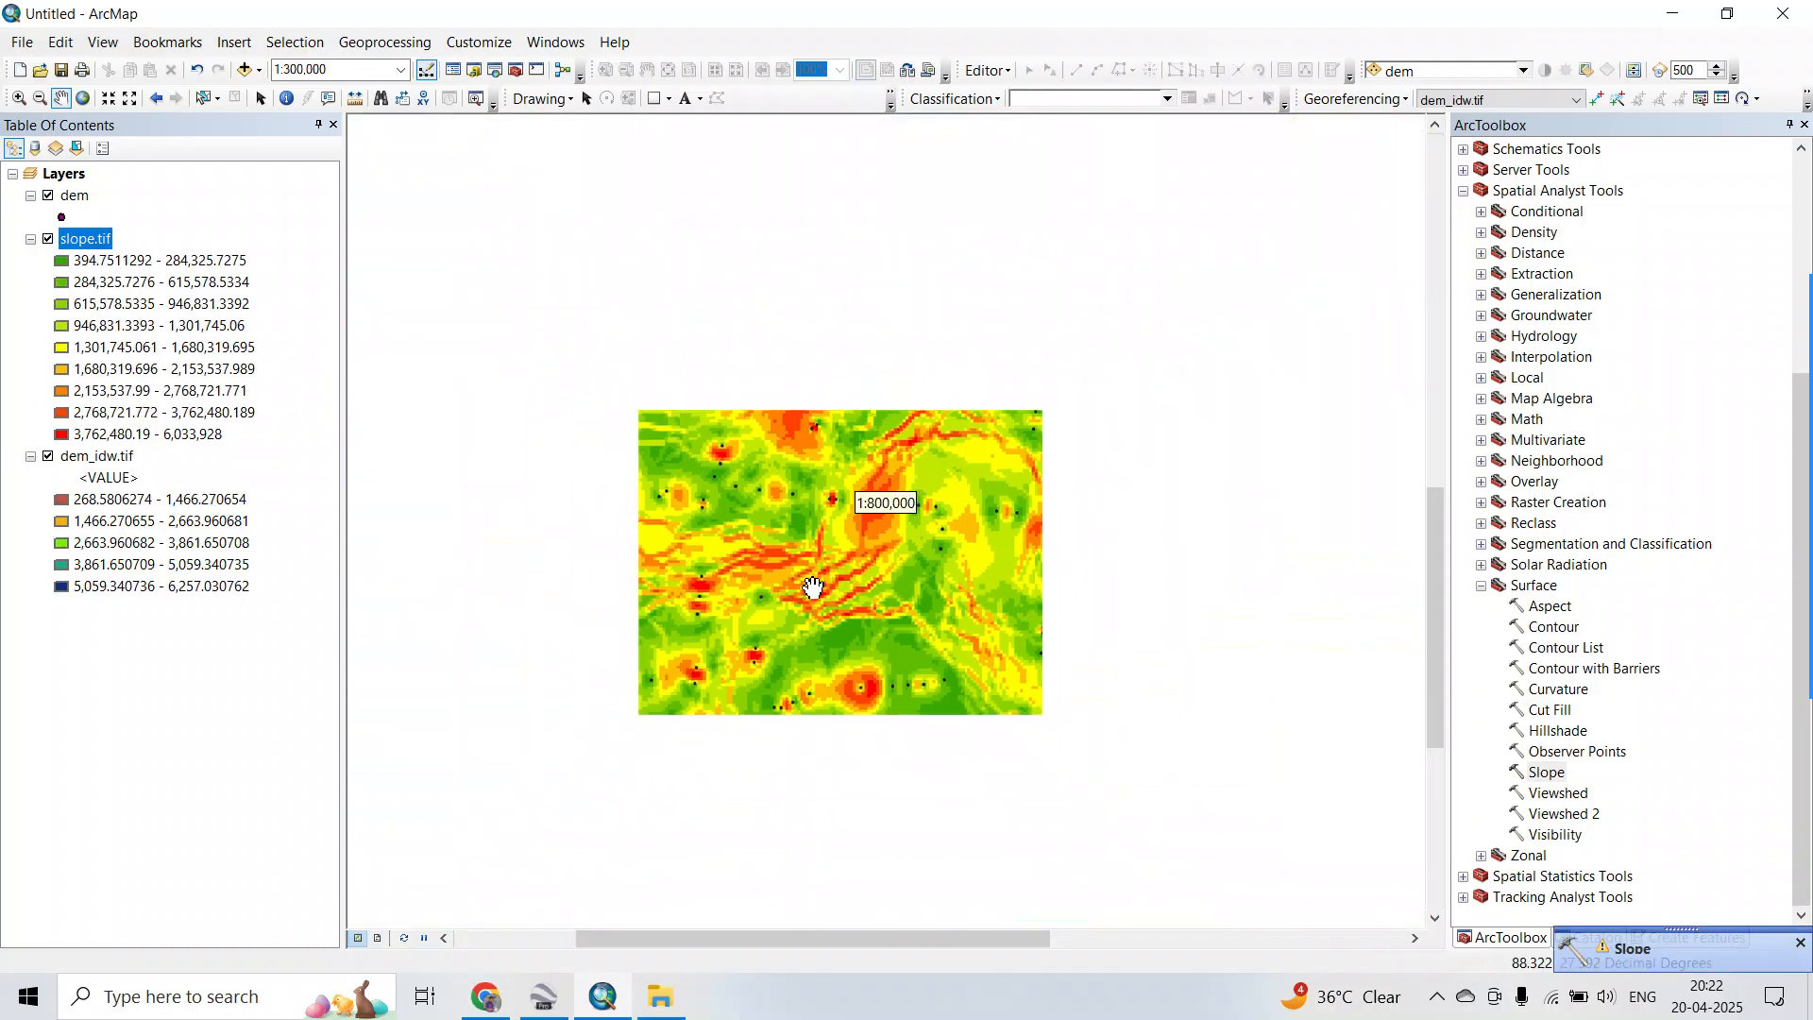
right_click(118, 241)
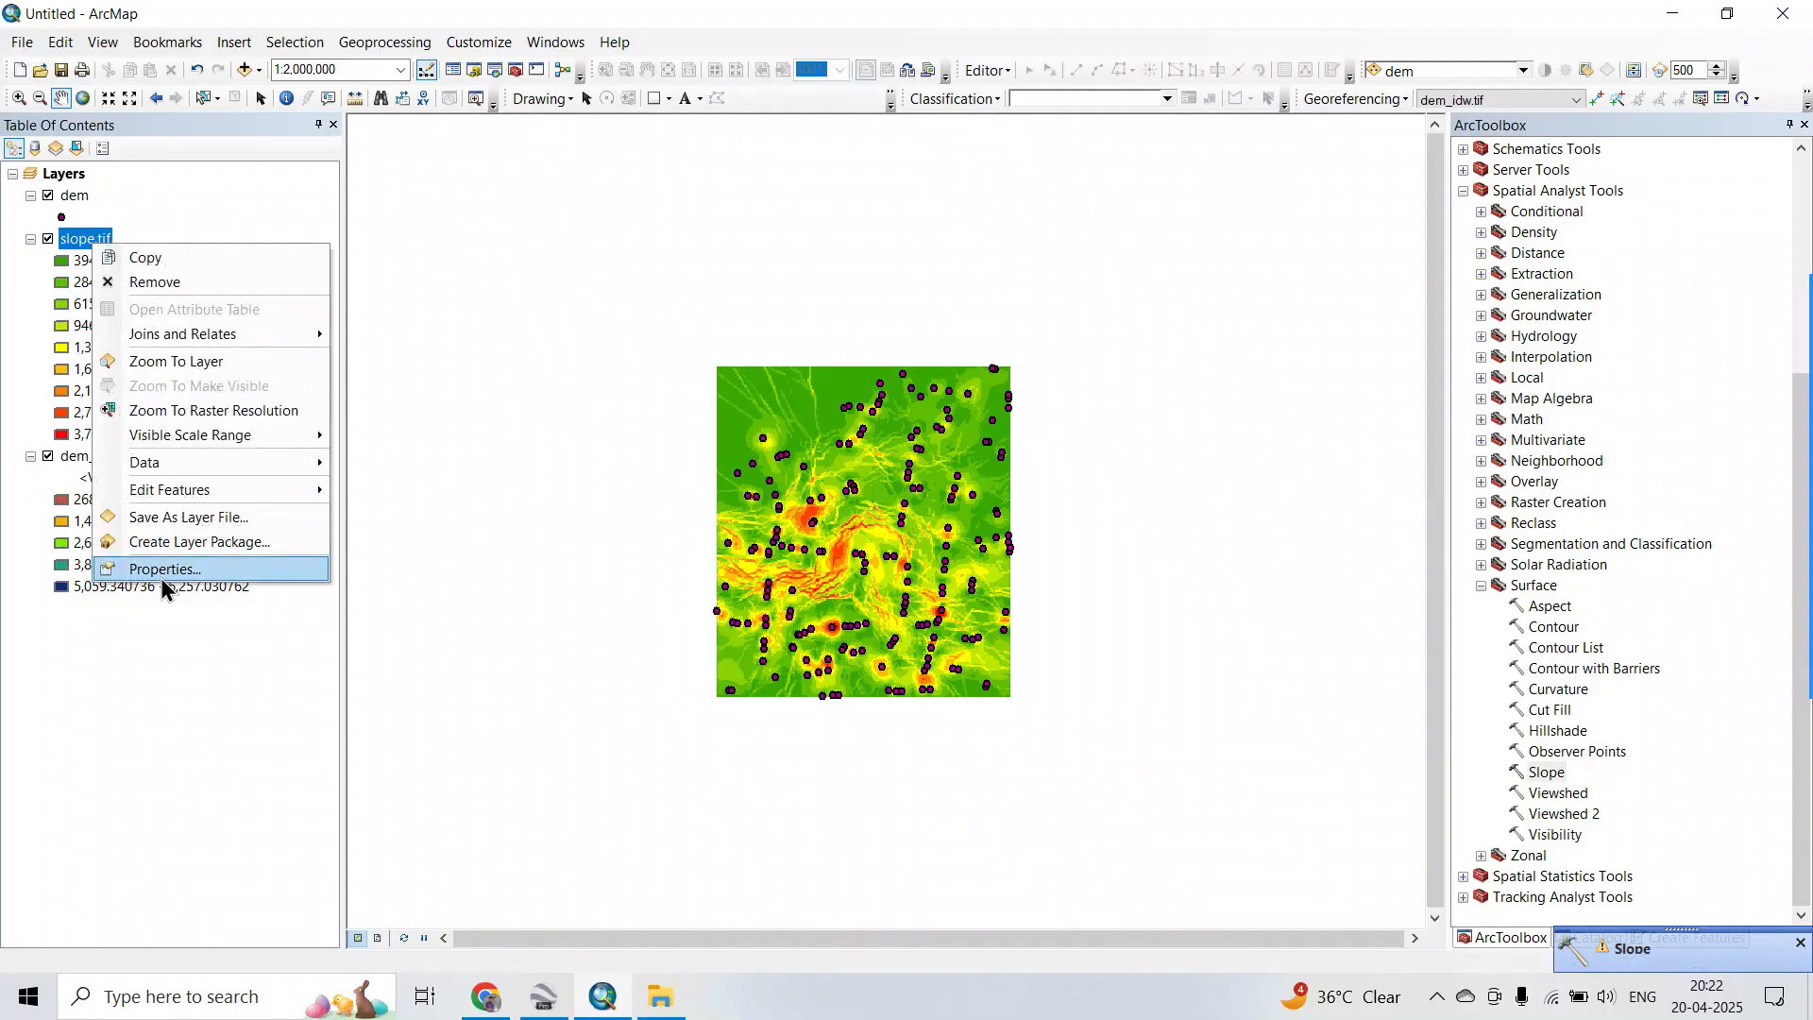
click(155, 568)
Reduce the classified symbology of slope.tif to 5 classes.
click(1039, 465)
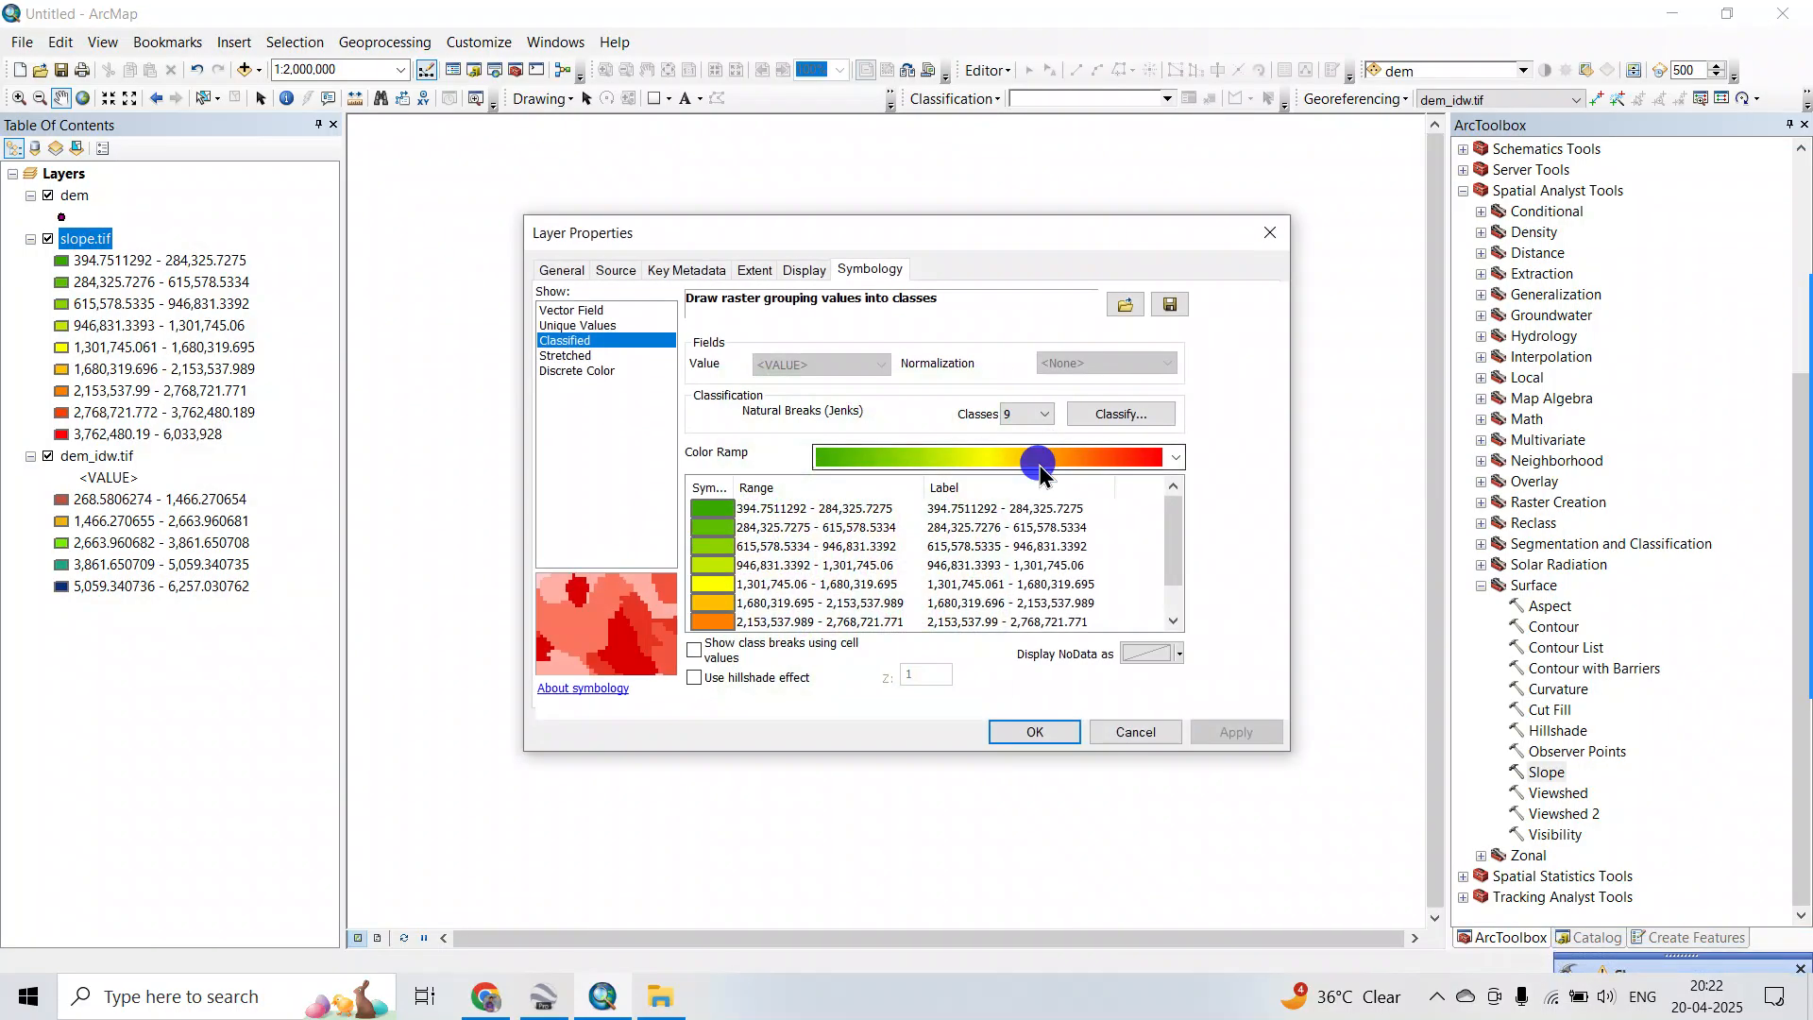
click(1236, 445)
click(1044, 415)
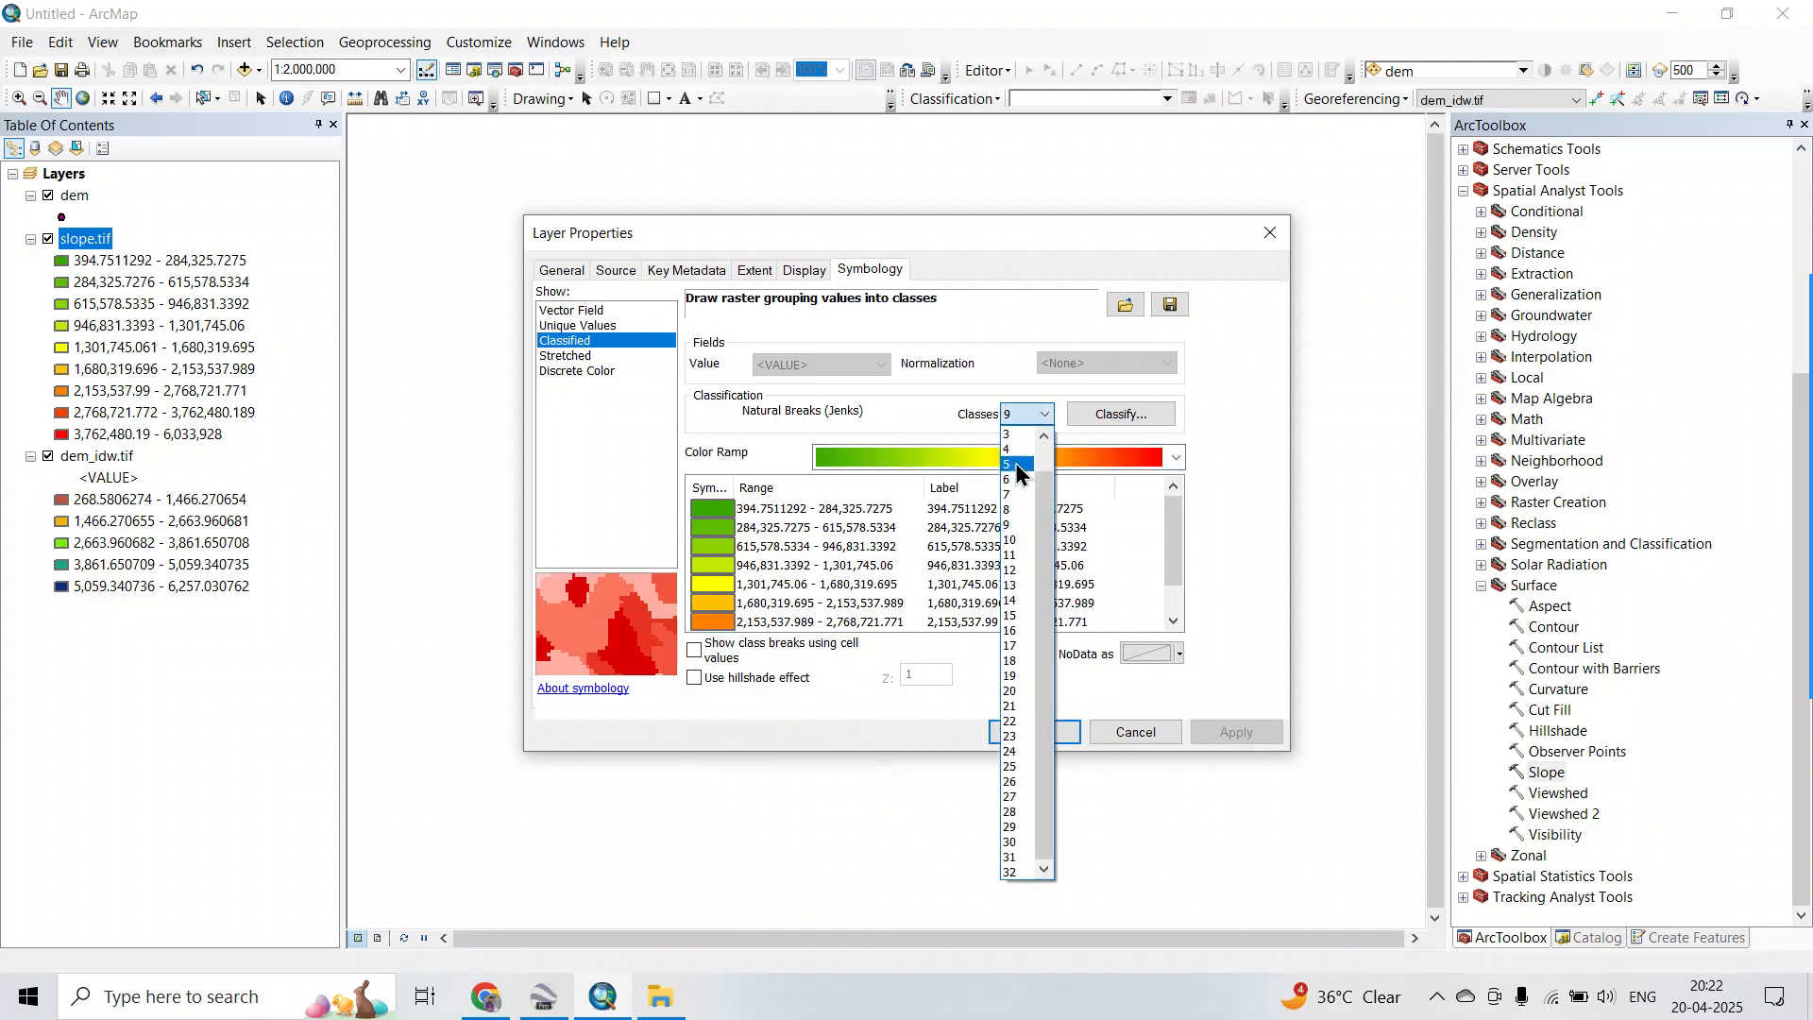
click(1039, 545)
click(1223, 735)
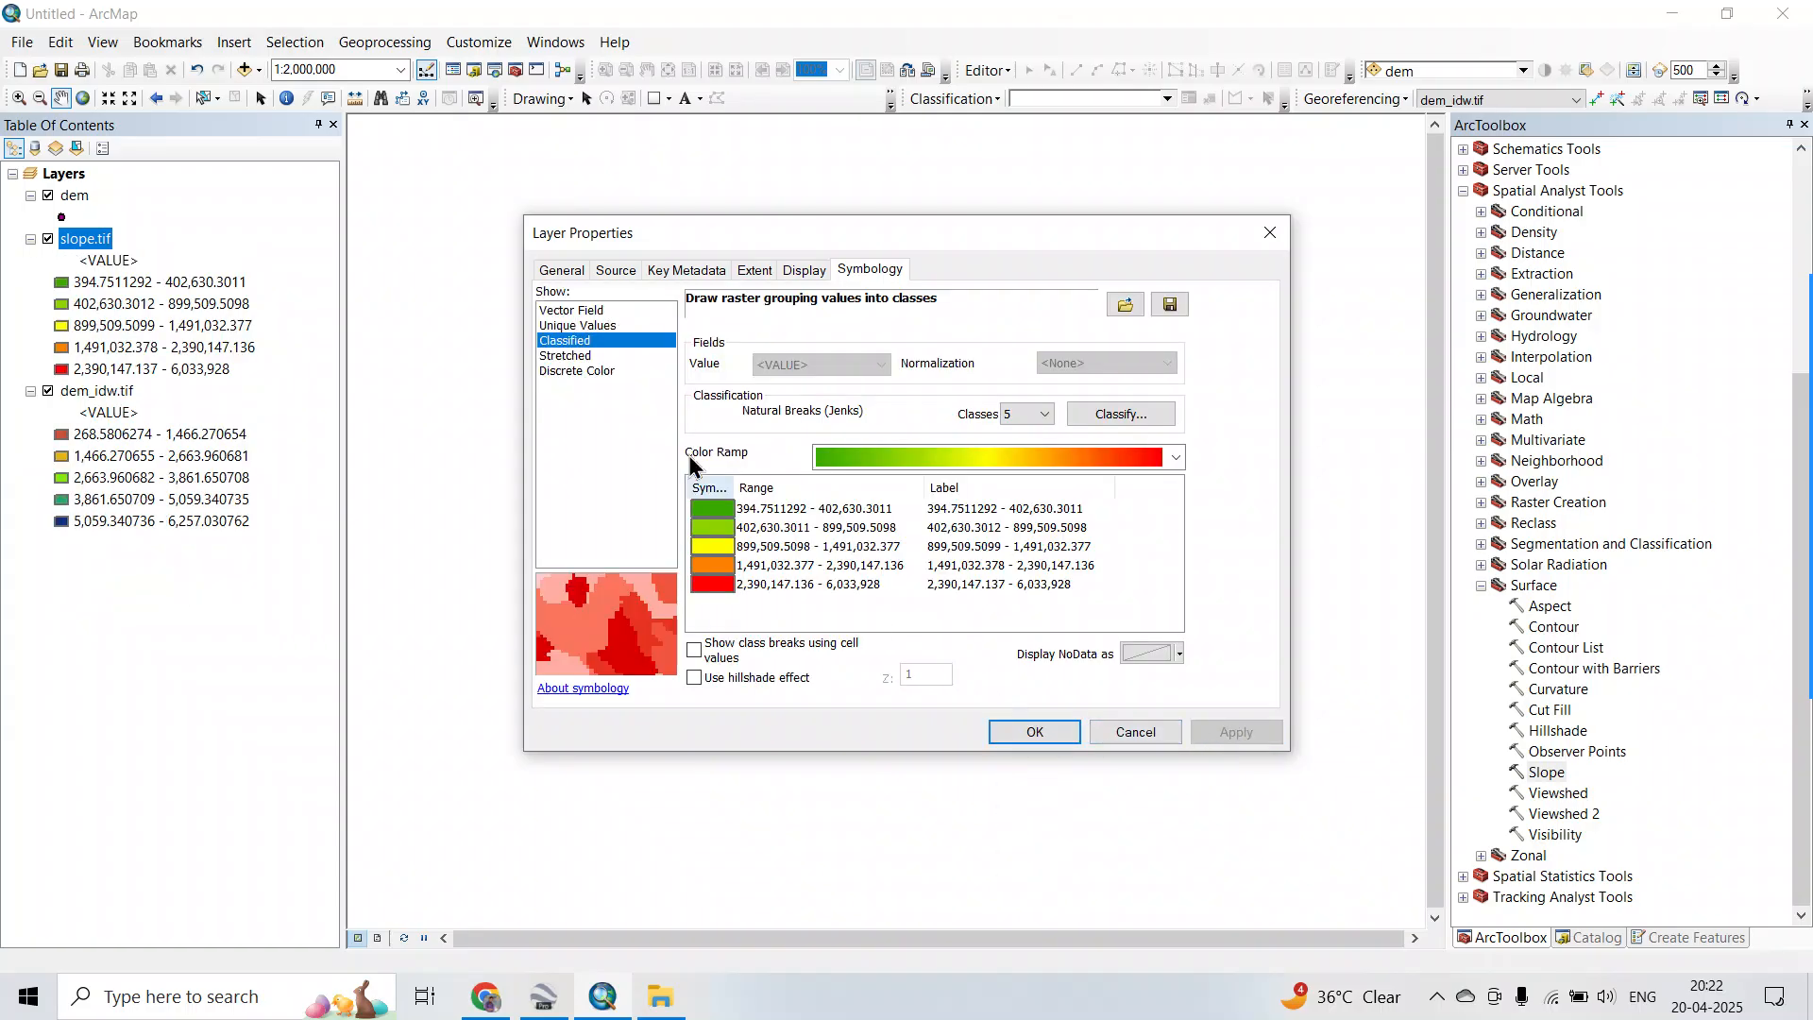
Switch the slope.tif symbology to Stretched and apply the red-yellow-green-blue color ramp.
click(565, 357)
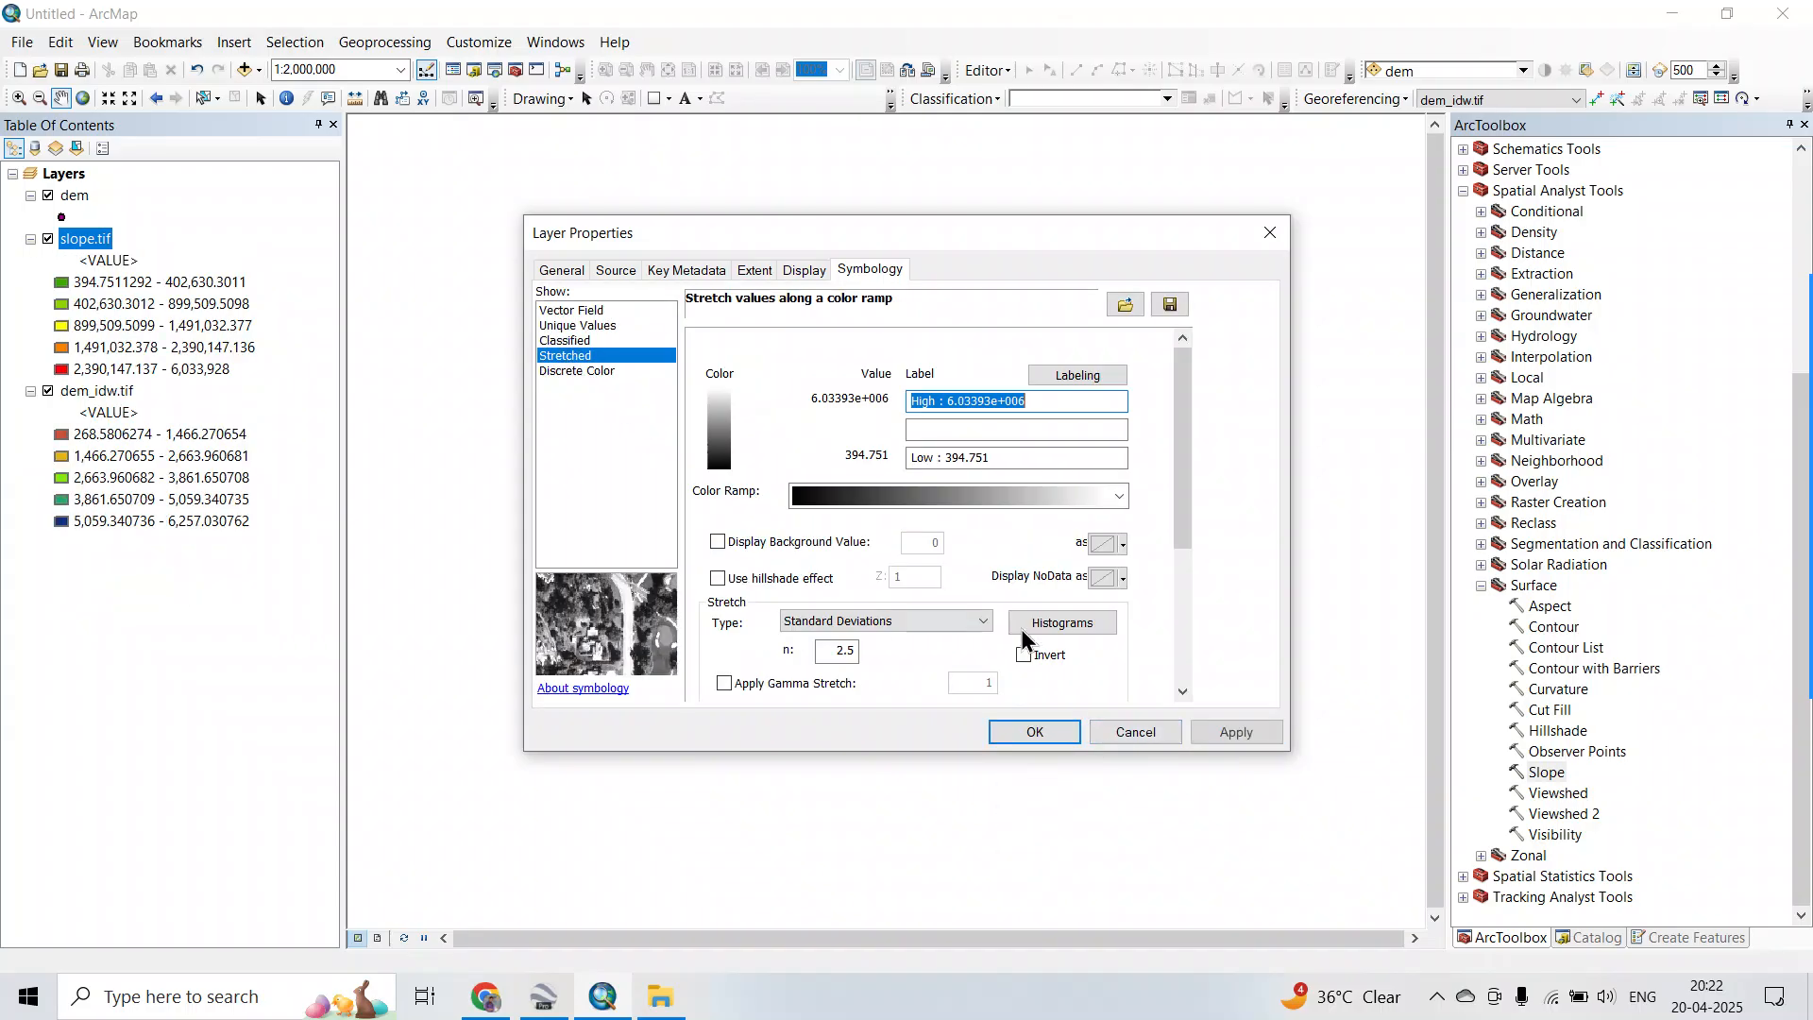
click(1017, 493)
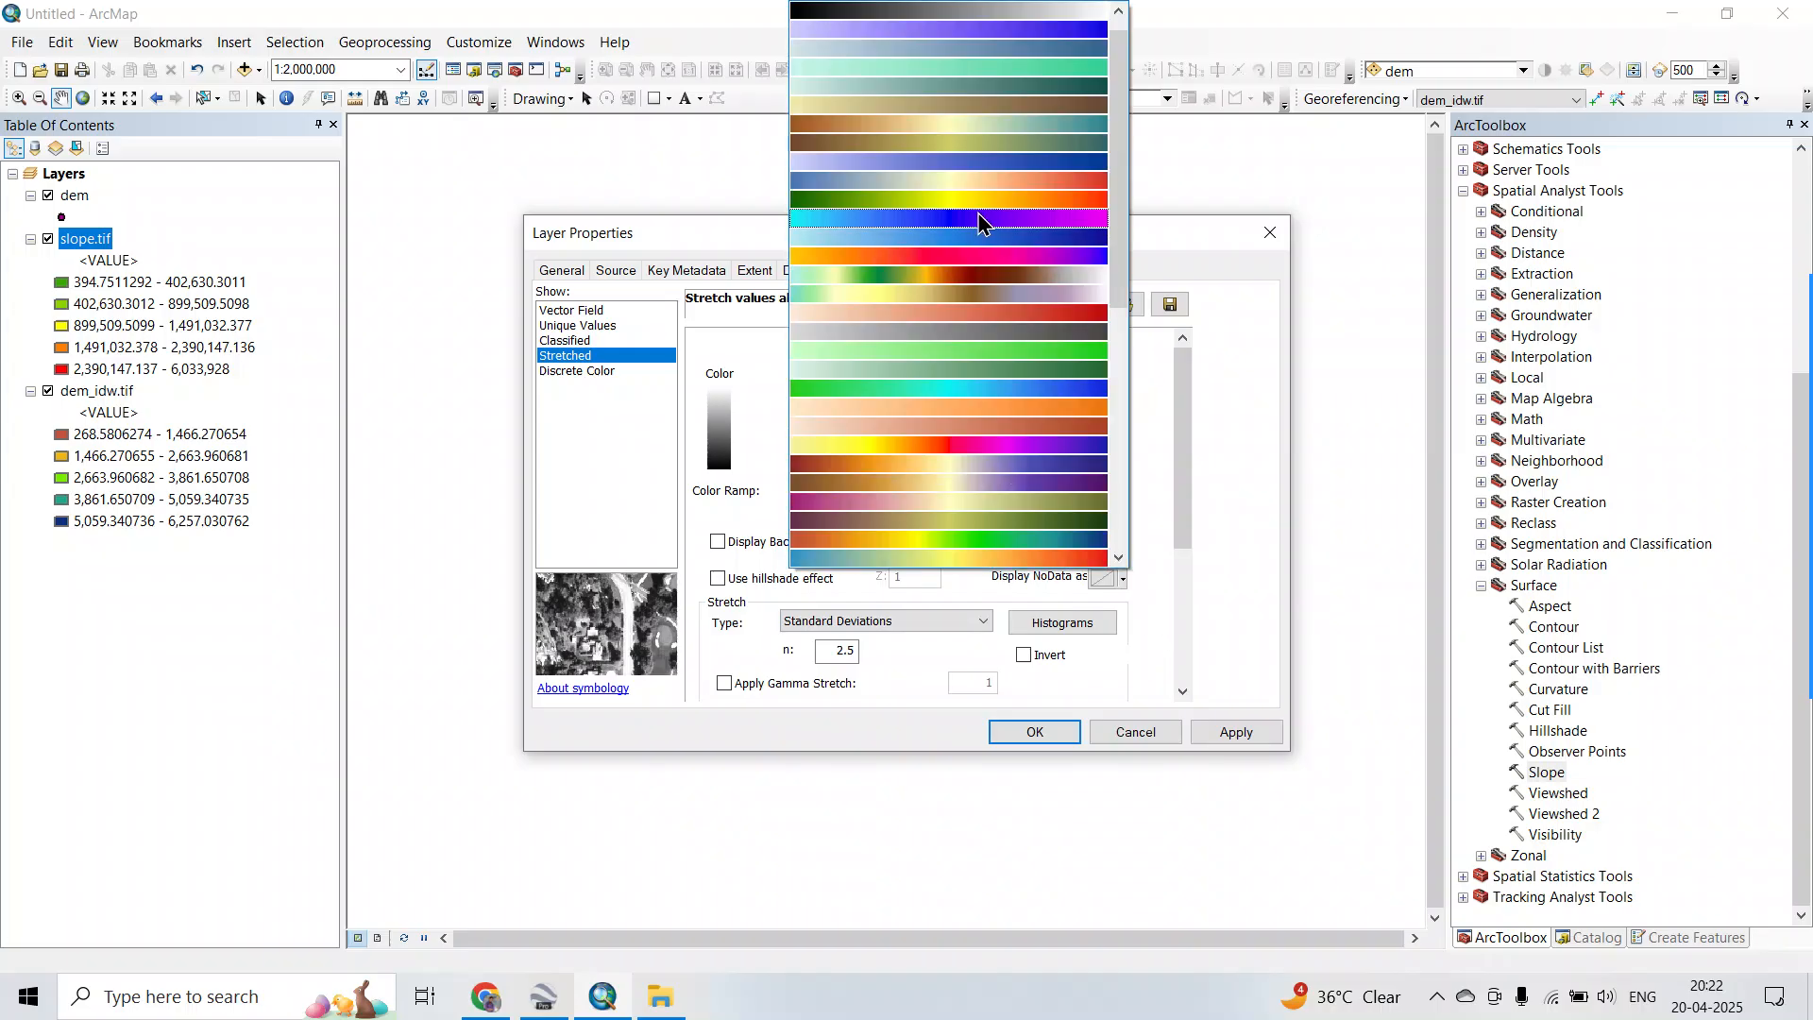
click(972, 537)
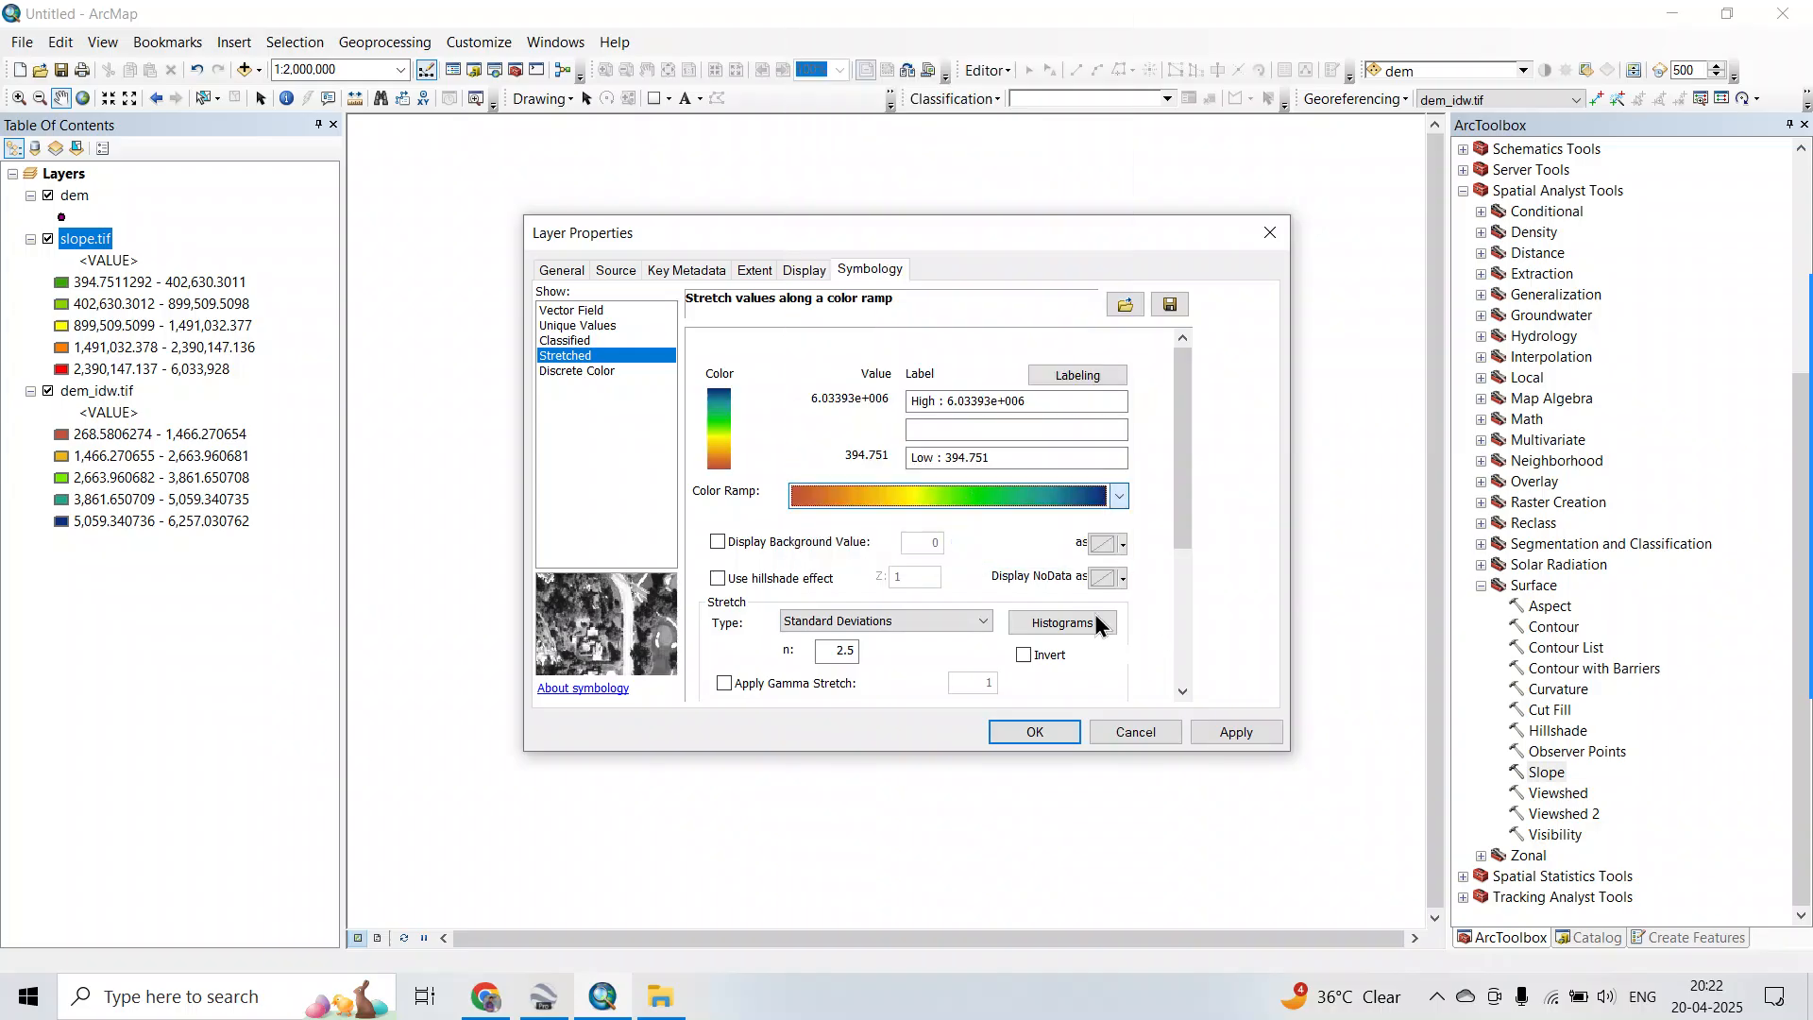
click(1239, 734)
click(1034, 732)
Switch the dem_idw.tif symbology to Stretched with the same red-yellow-green-blue color ramp as the slope raster.
scroll(871, 573, up, 5)
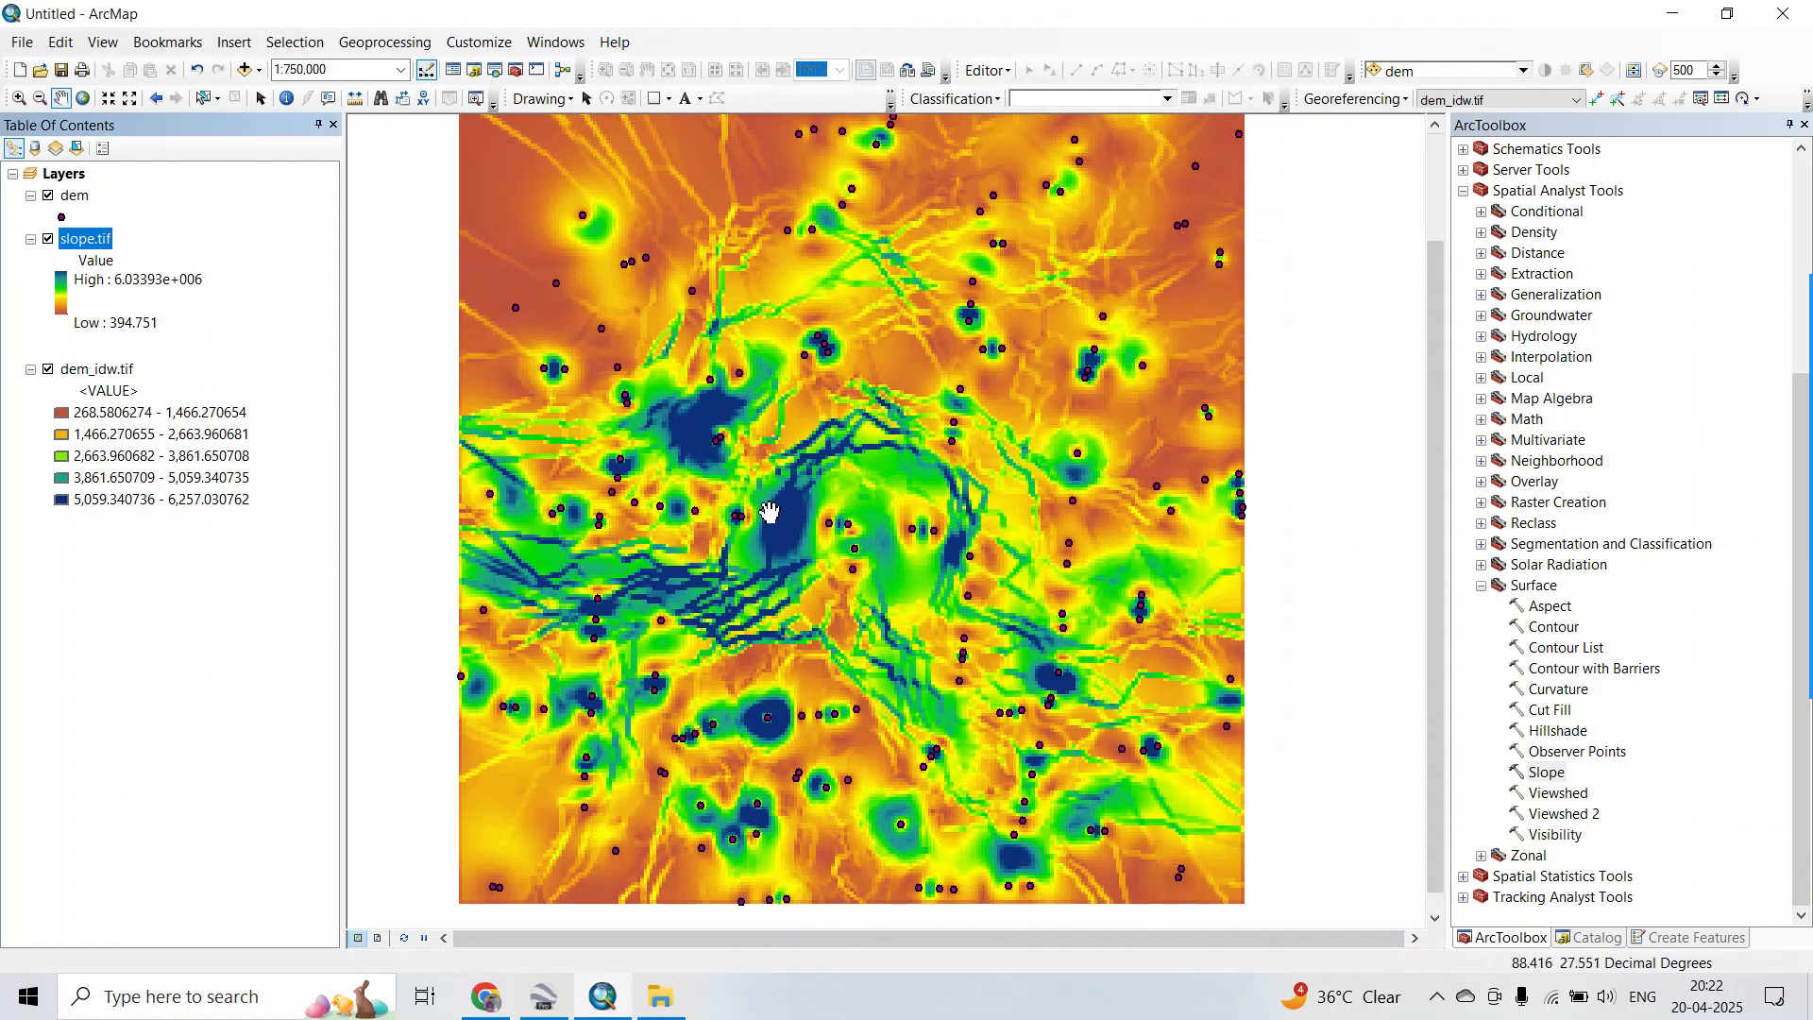
scroll(787, 504, down, 4)
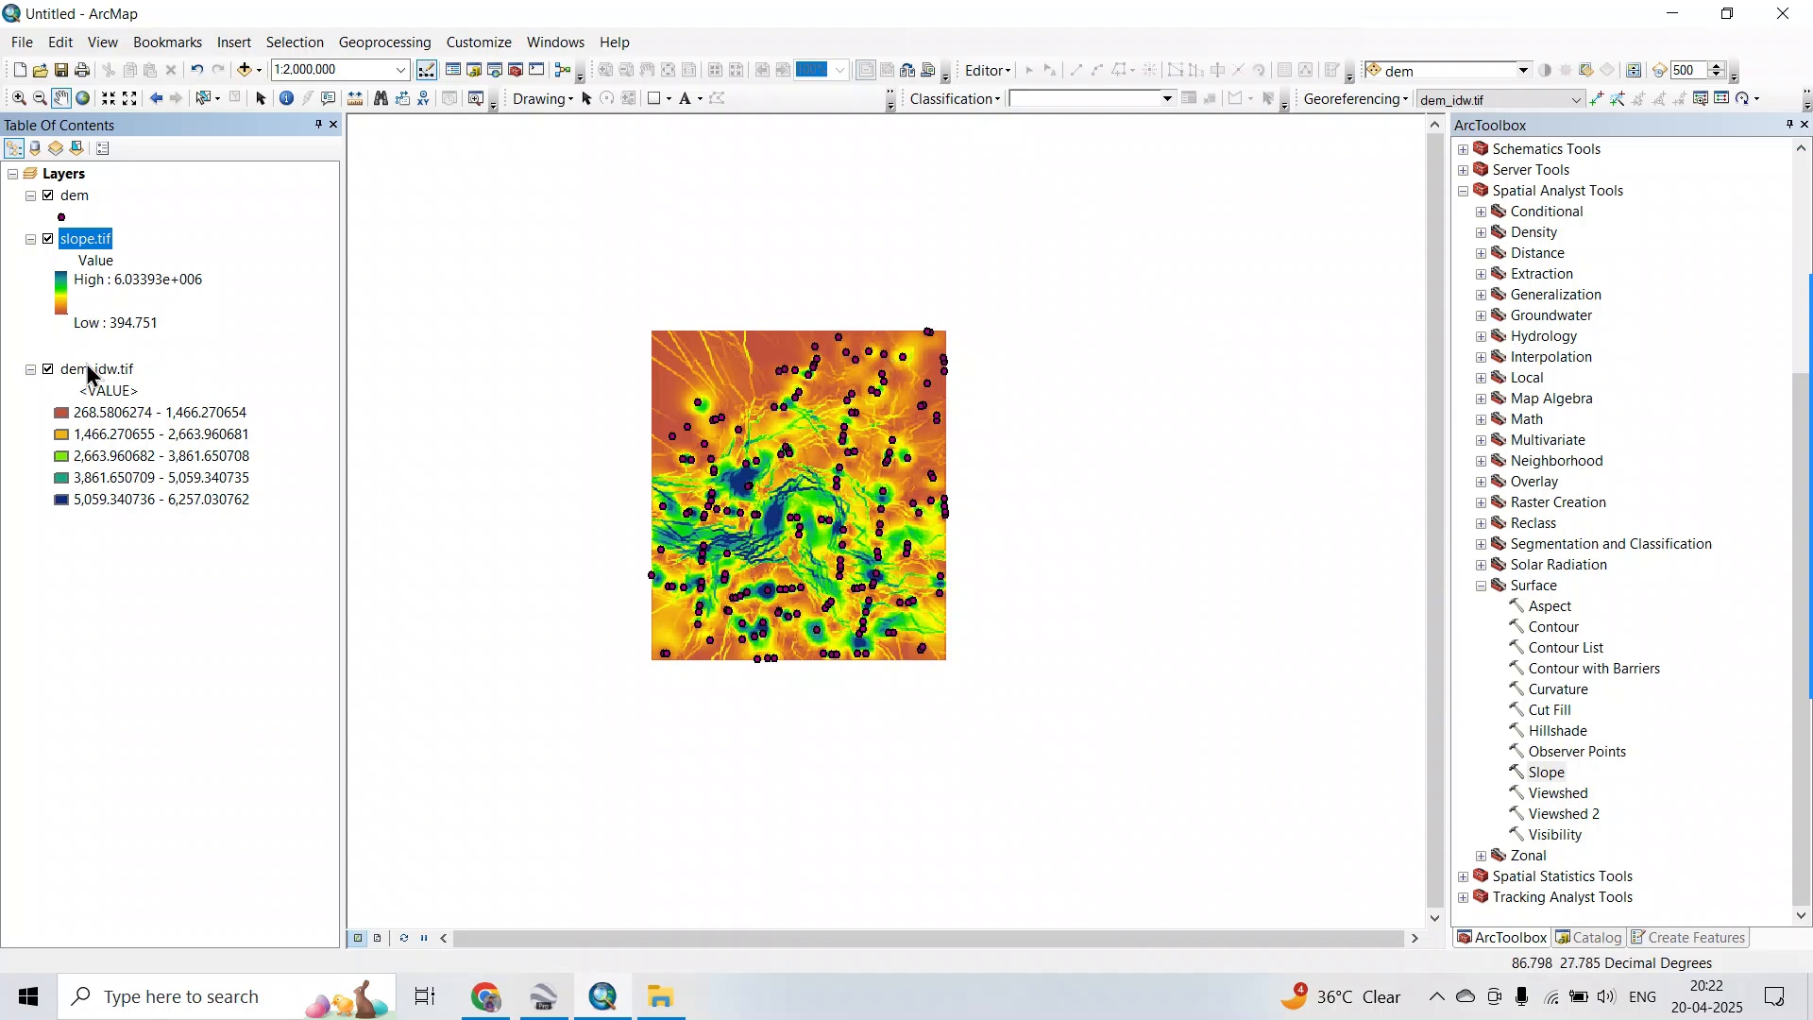
right_click(88, 378)
click(140, 694)
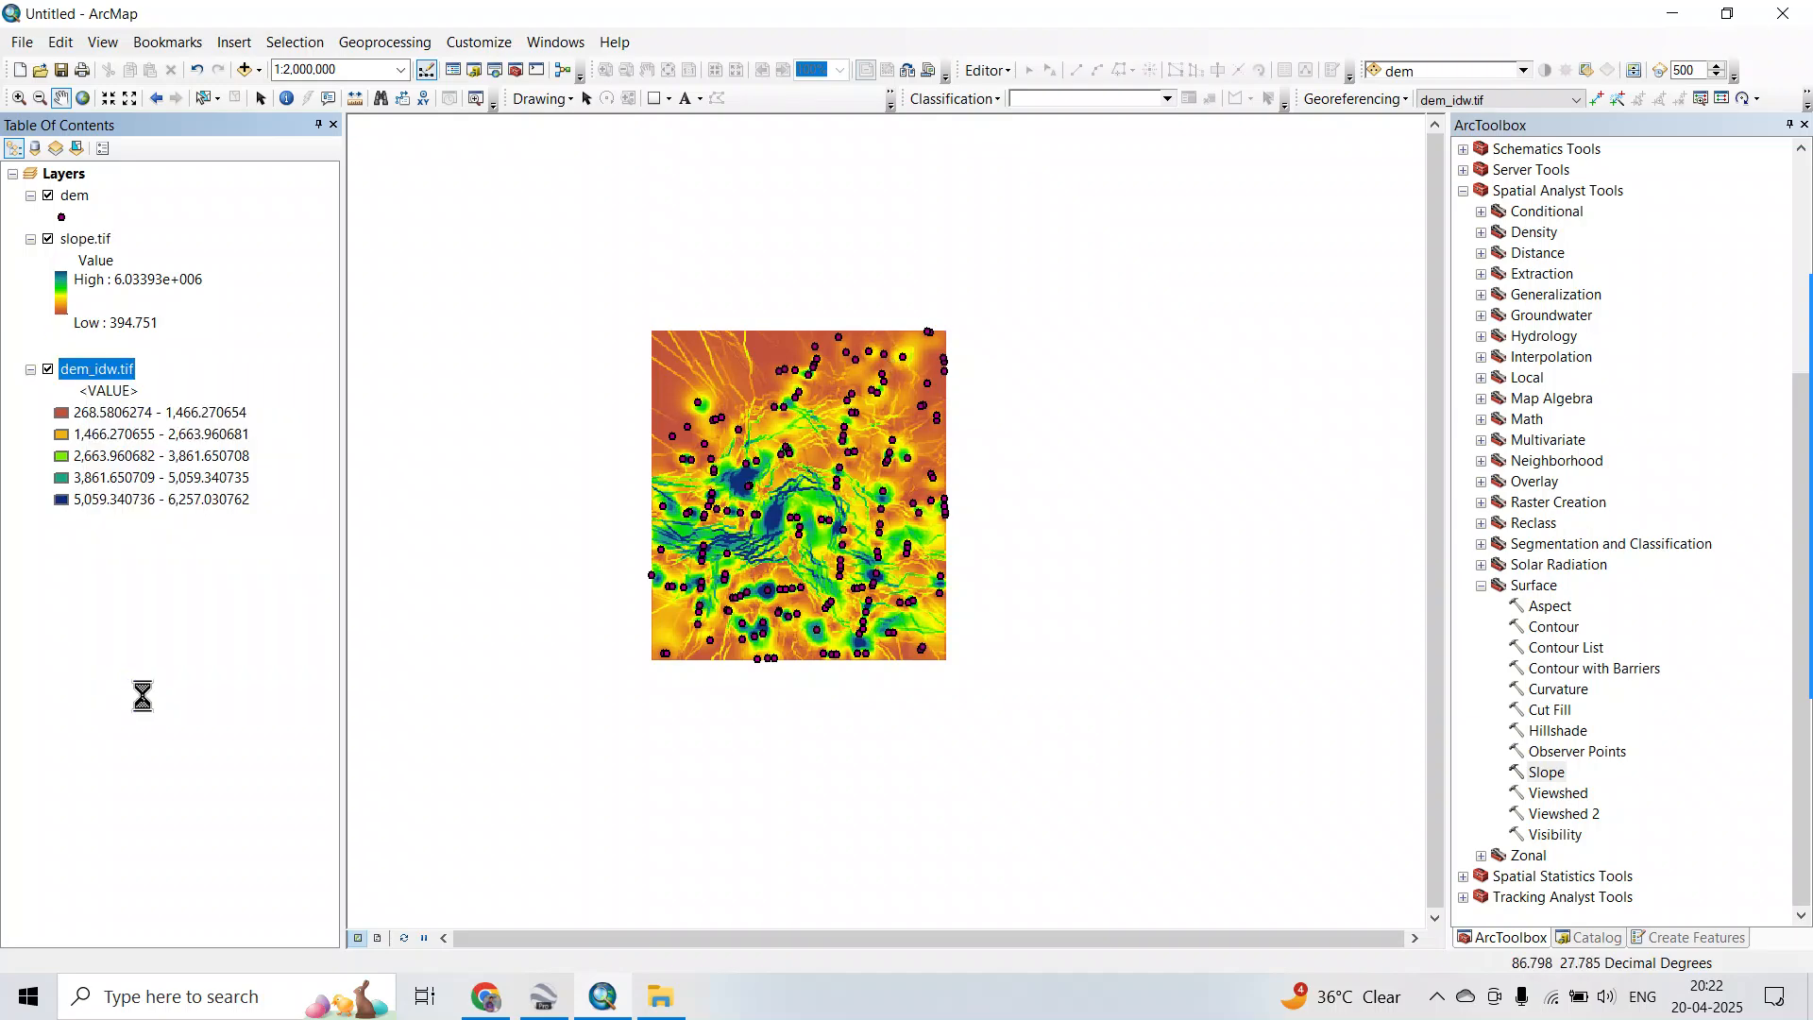
click(586, 357)
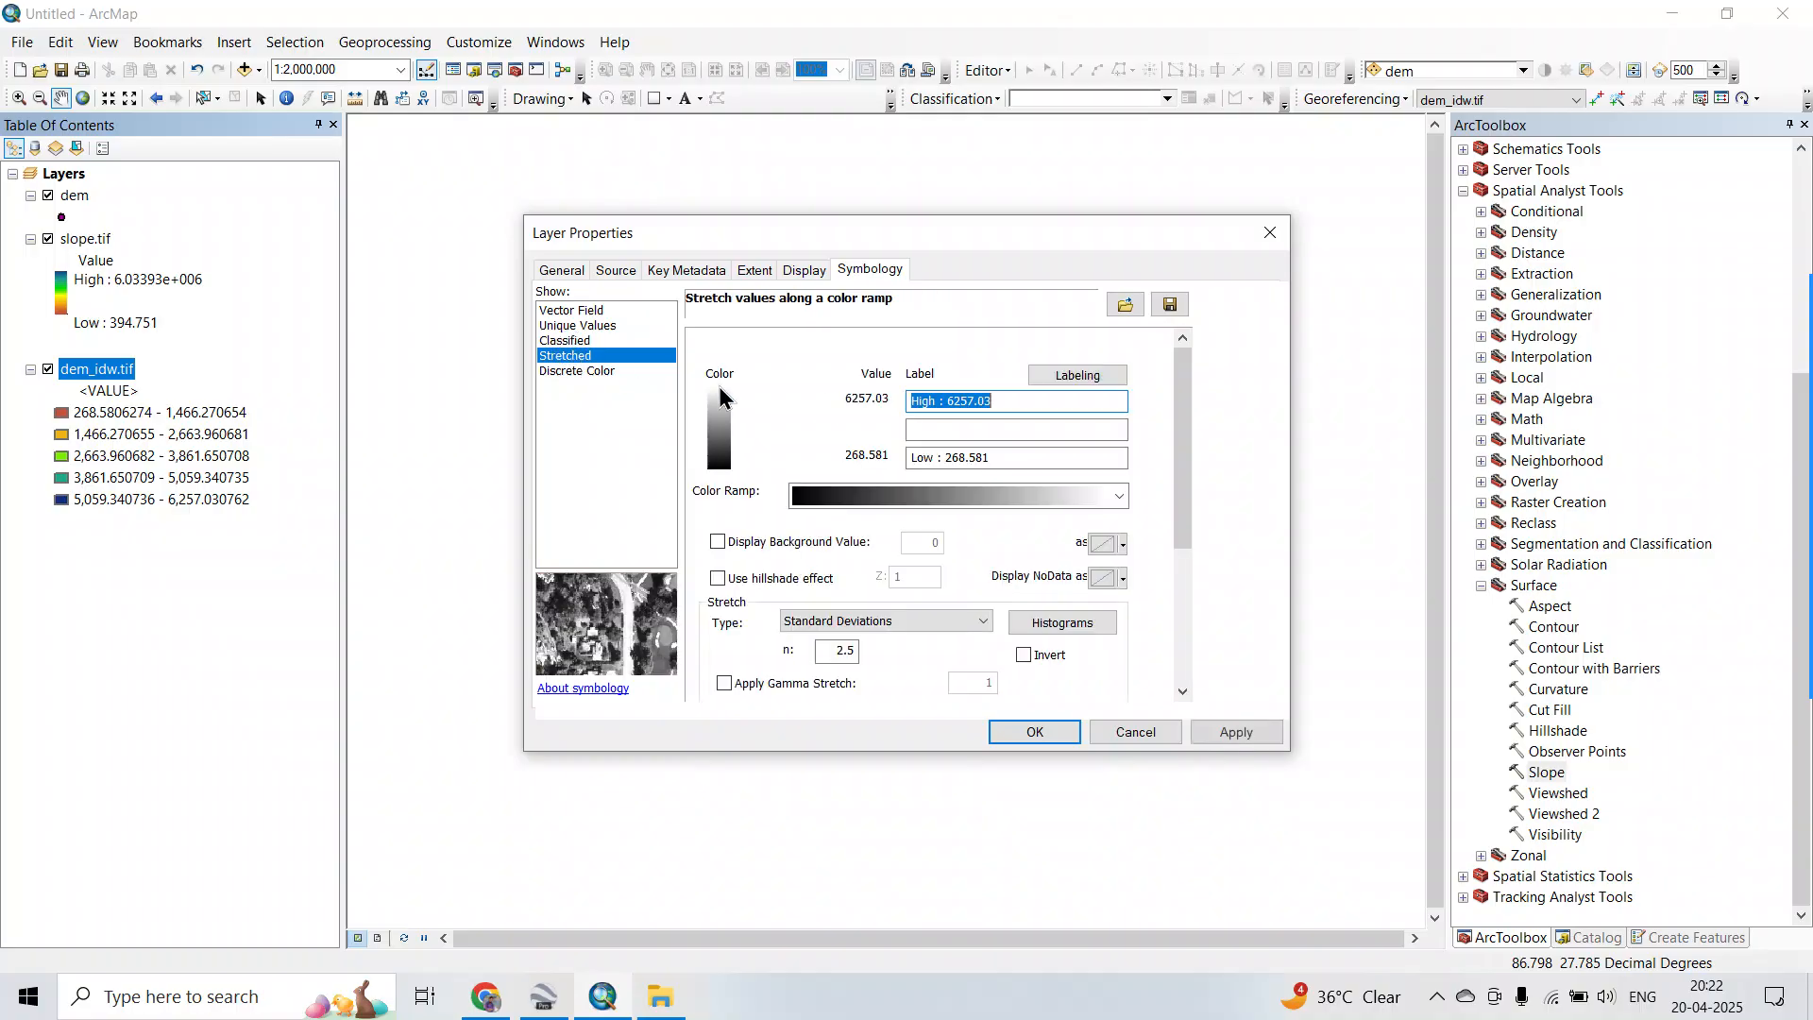
click(923, 490)
click(959, 543)
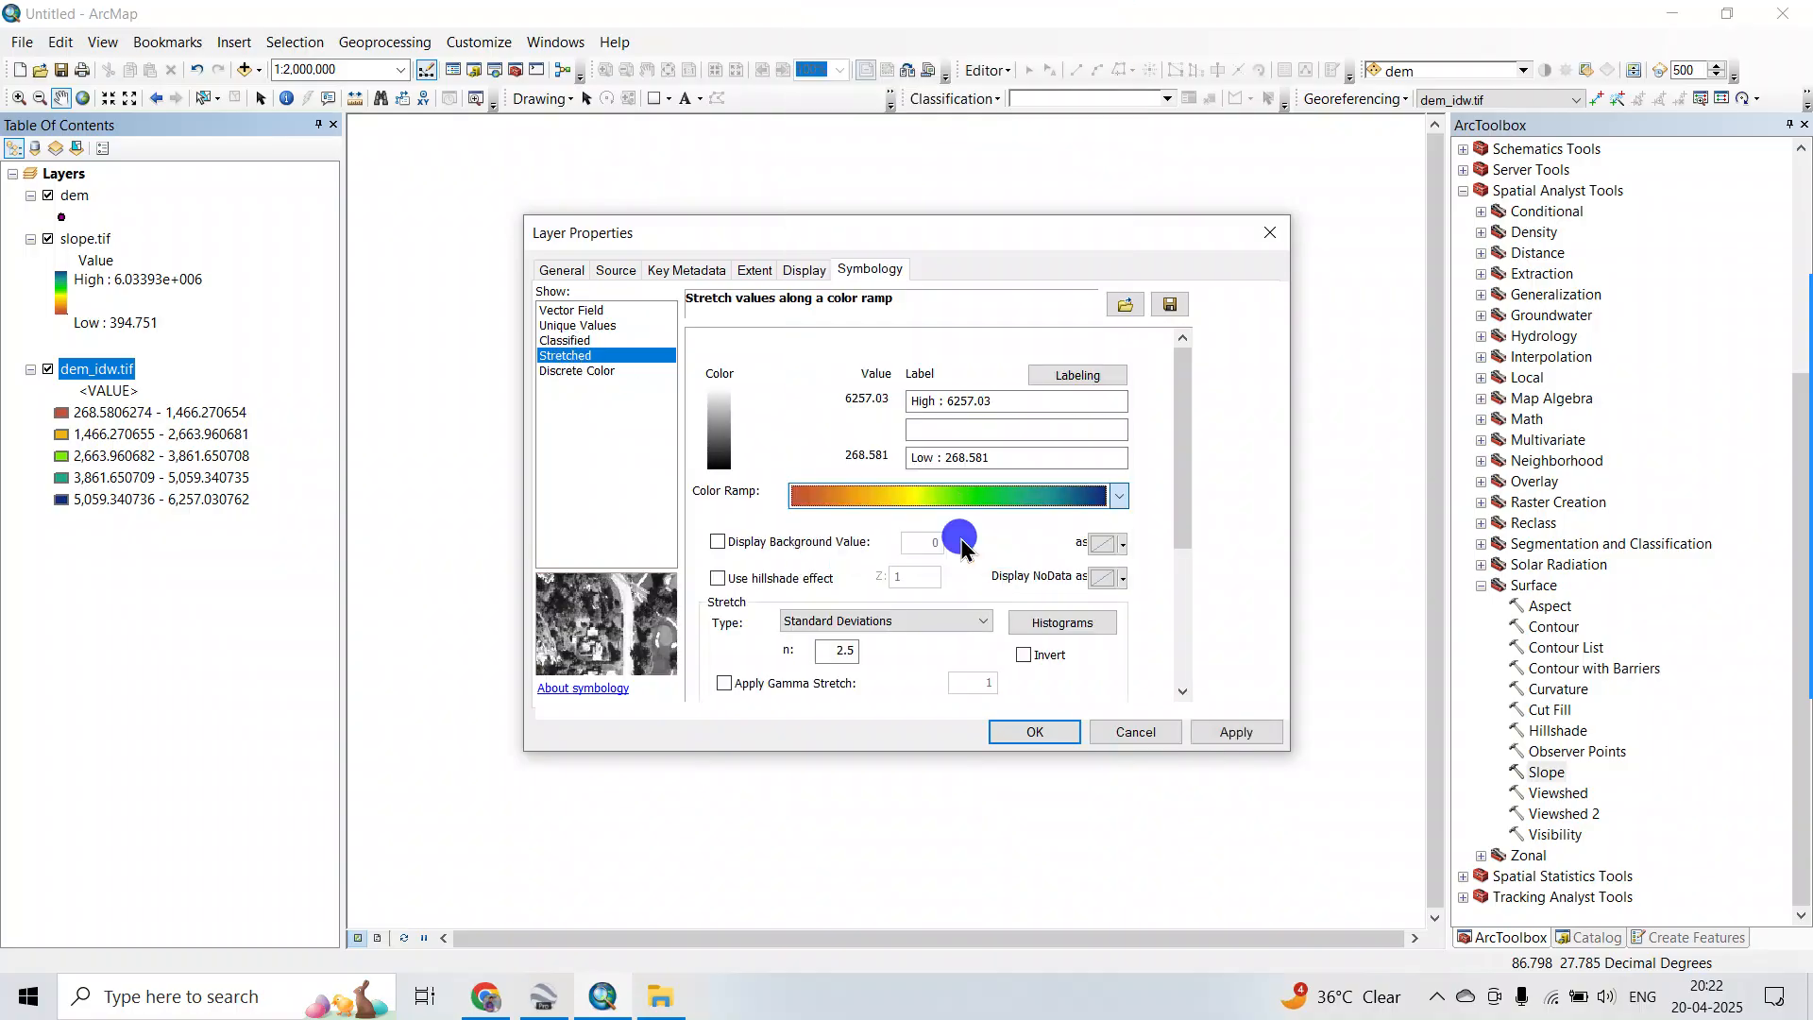
click(1237, 732)
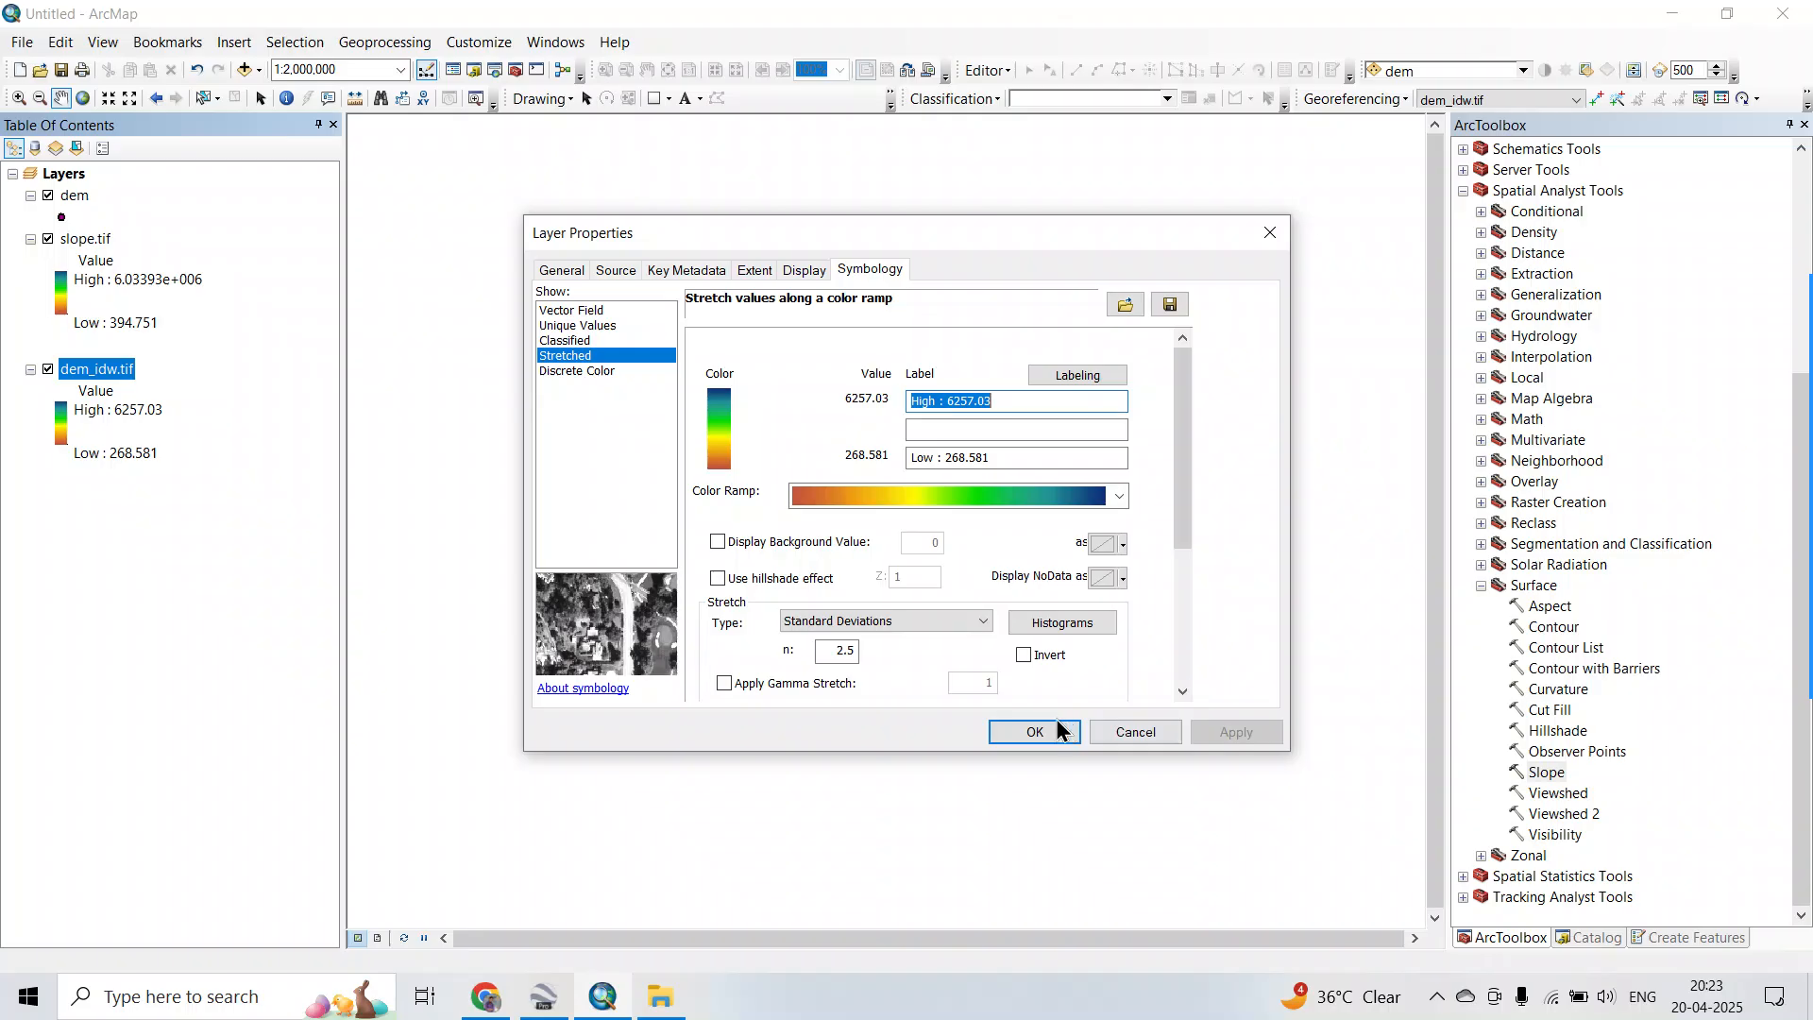
click(1034, 732)
Hide the slope.tif layer and zoom the map to the dem_idw.tif layer.
click(49, 239)
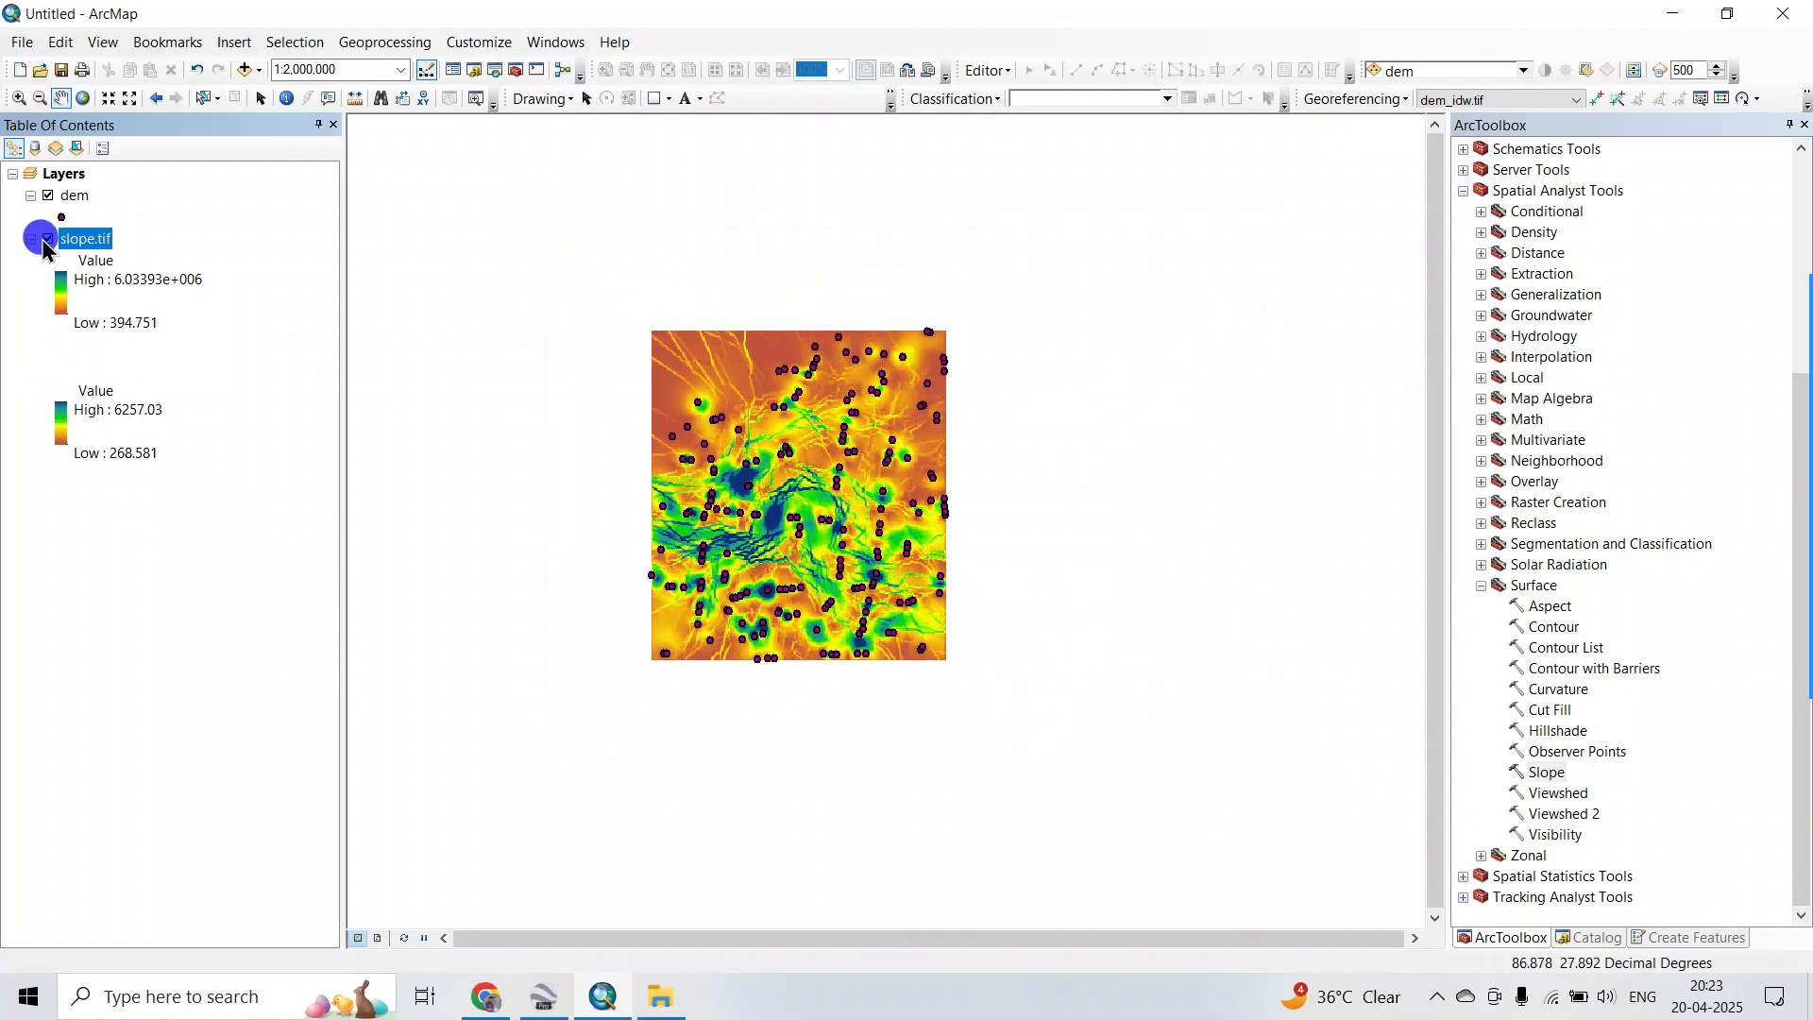
right_click(92, 374)
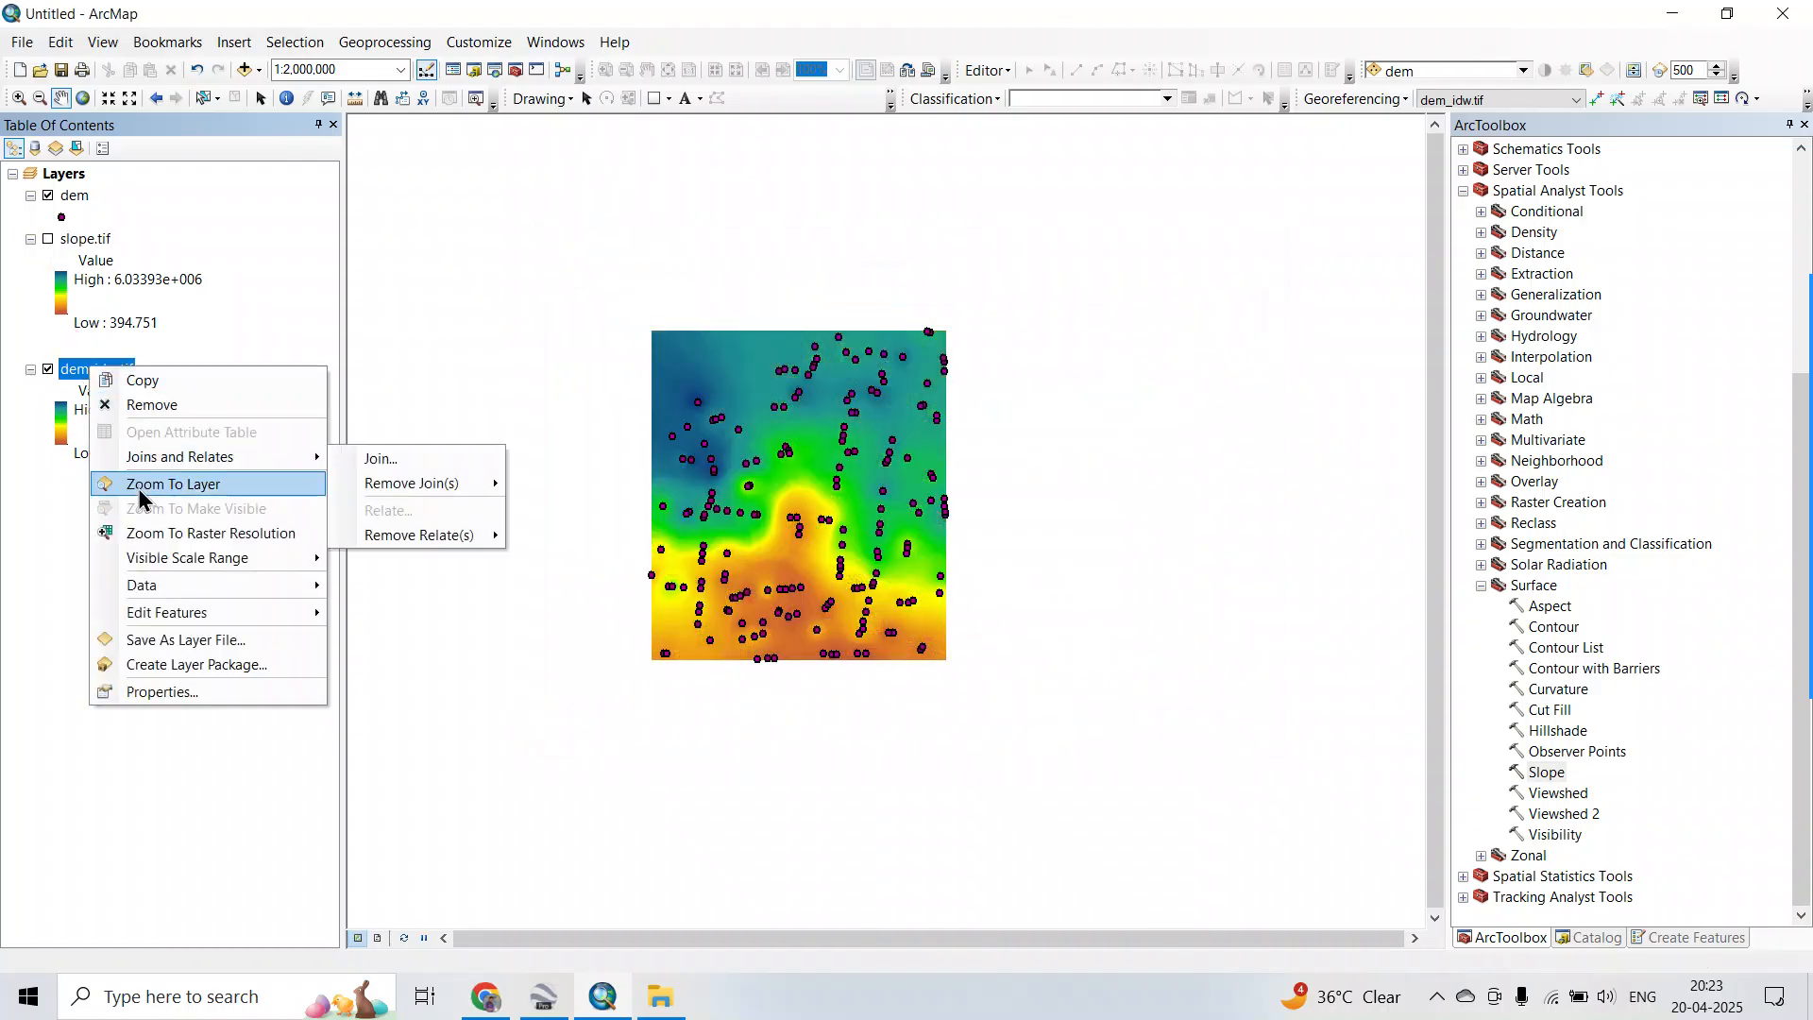
click(151, 484)
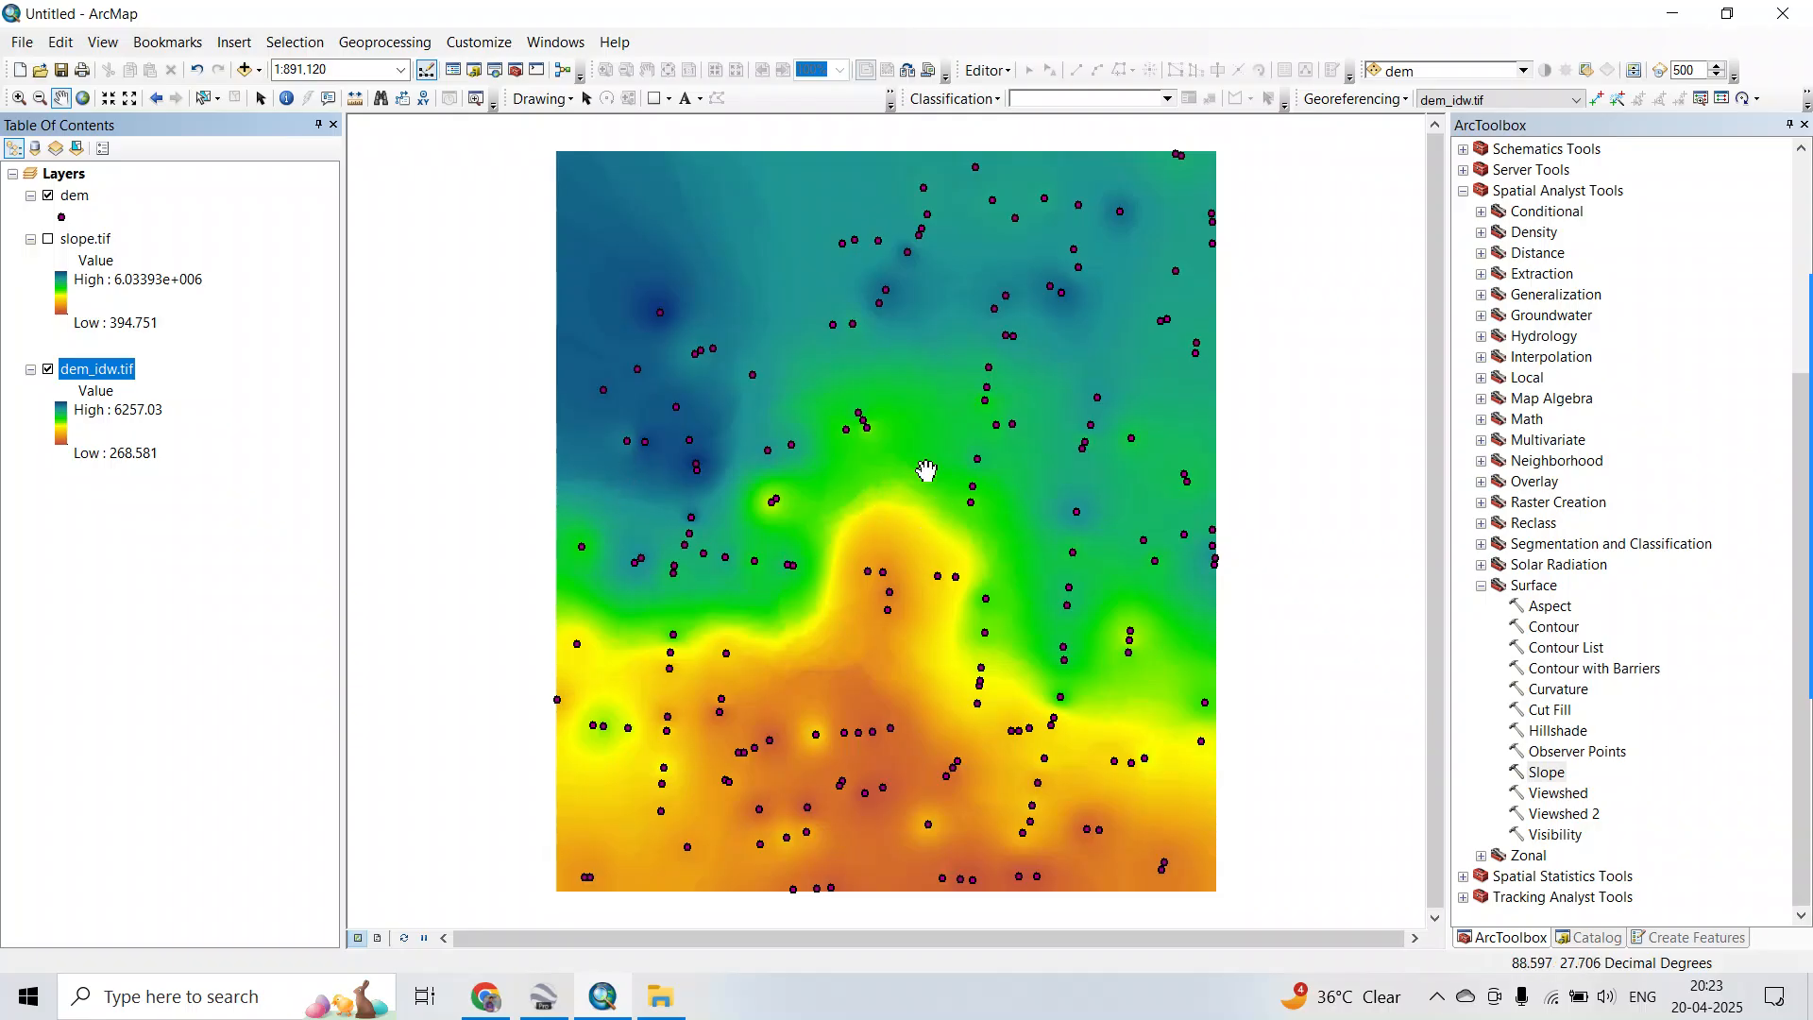
Open the Surface Contour tool with dem_idw.tif as the input raster.
double_click(1570, 631)
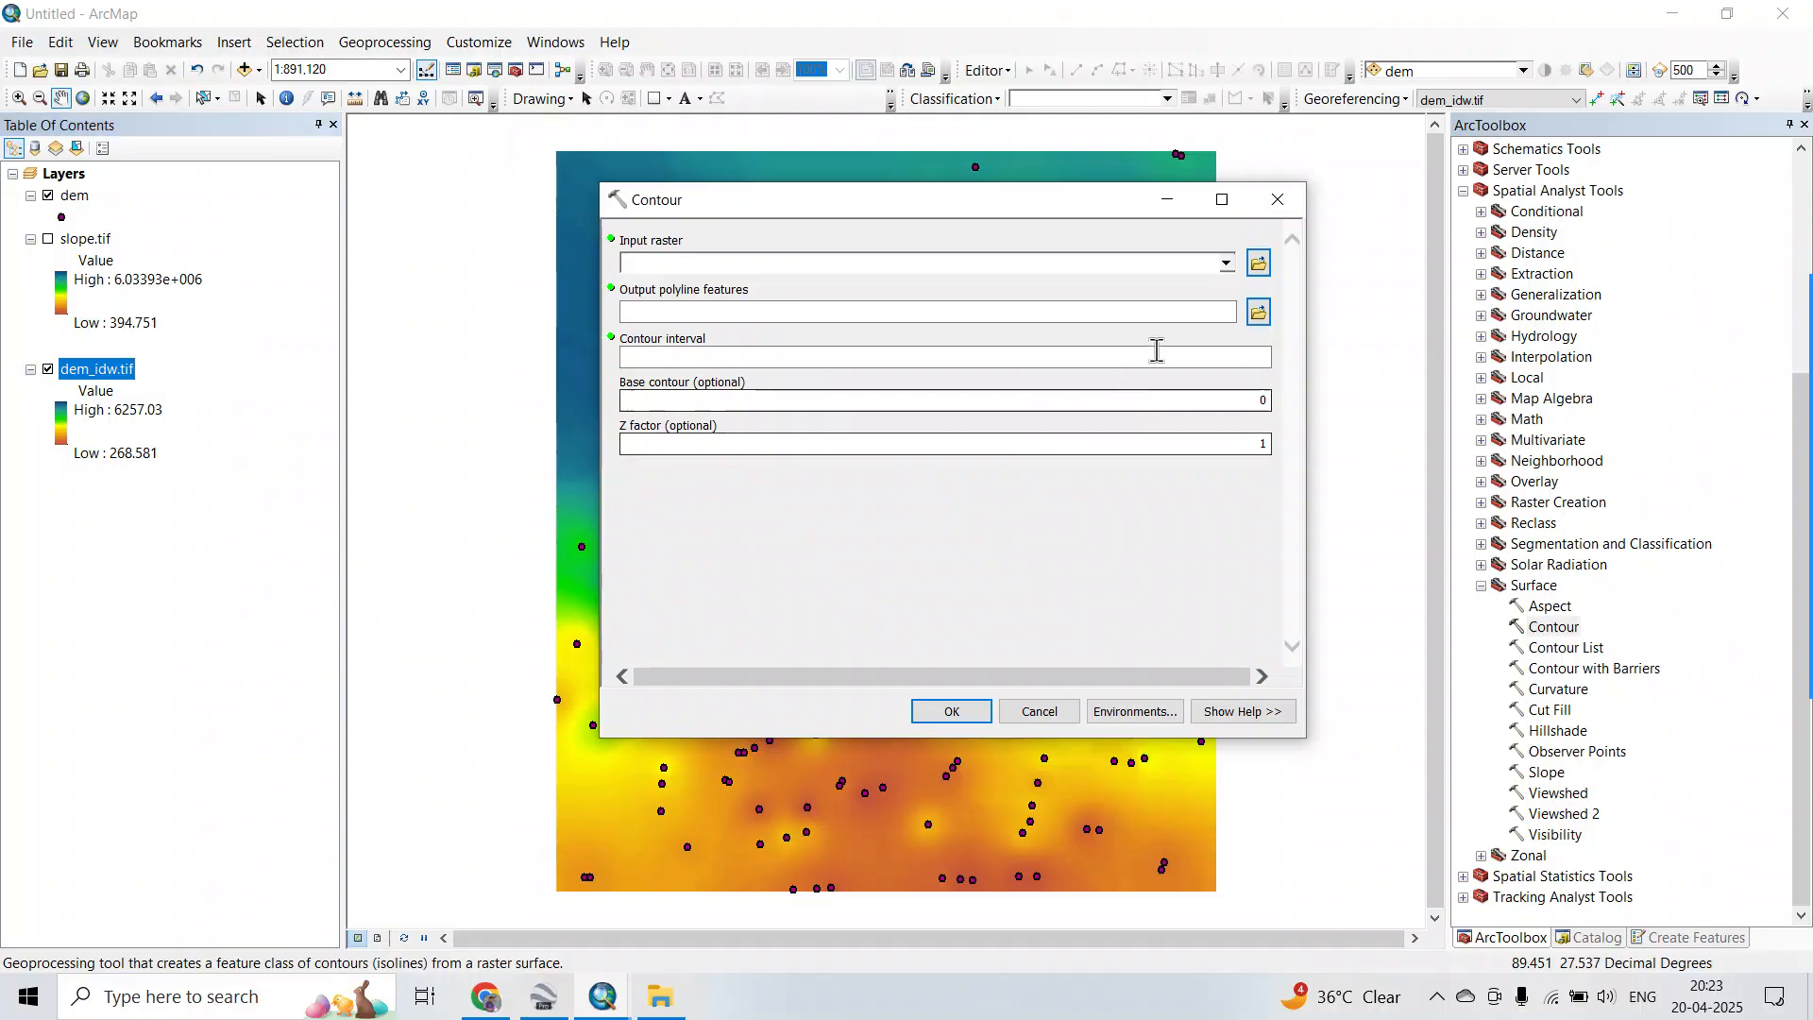
click(1225, 263)
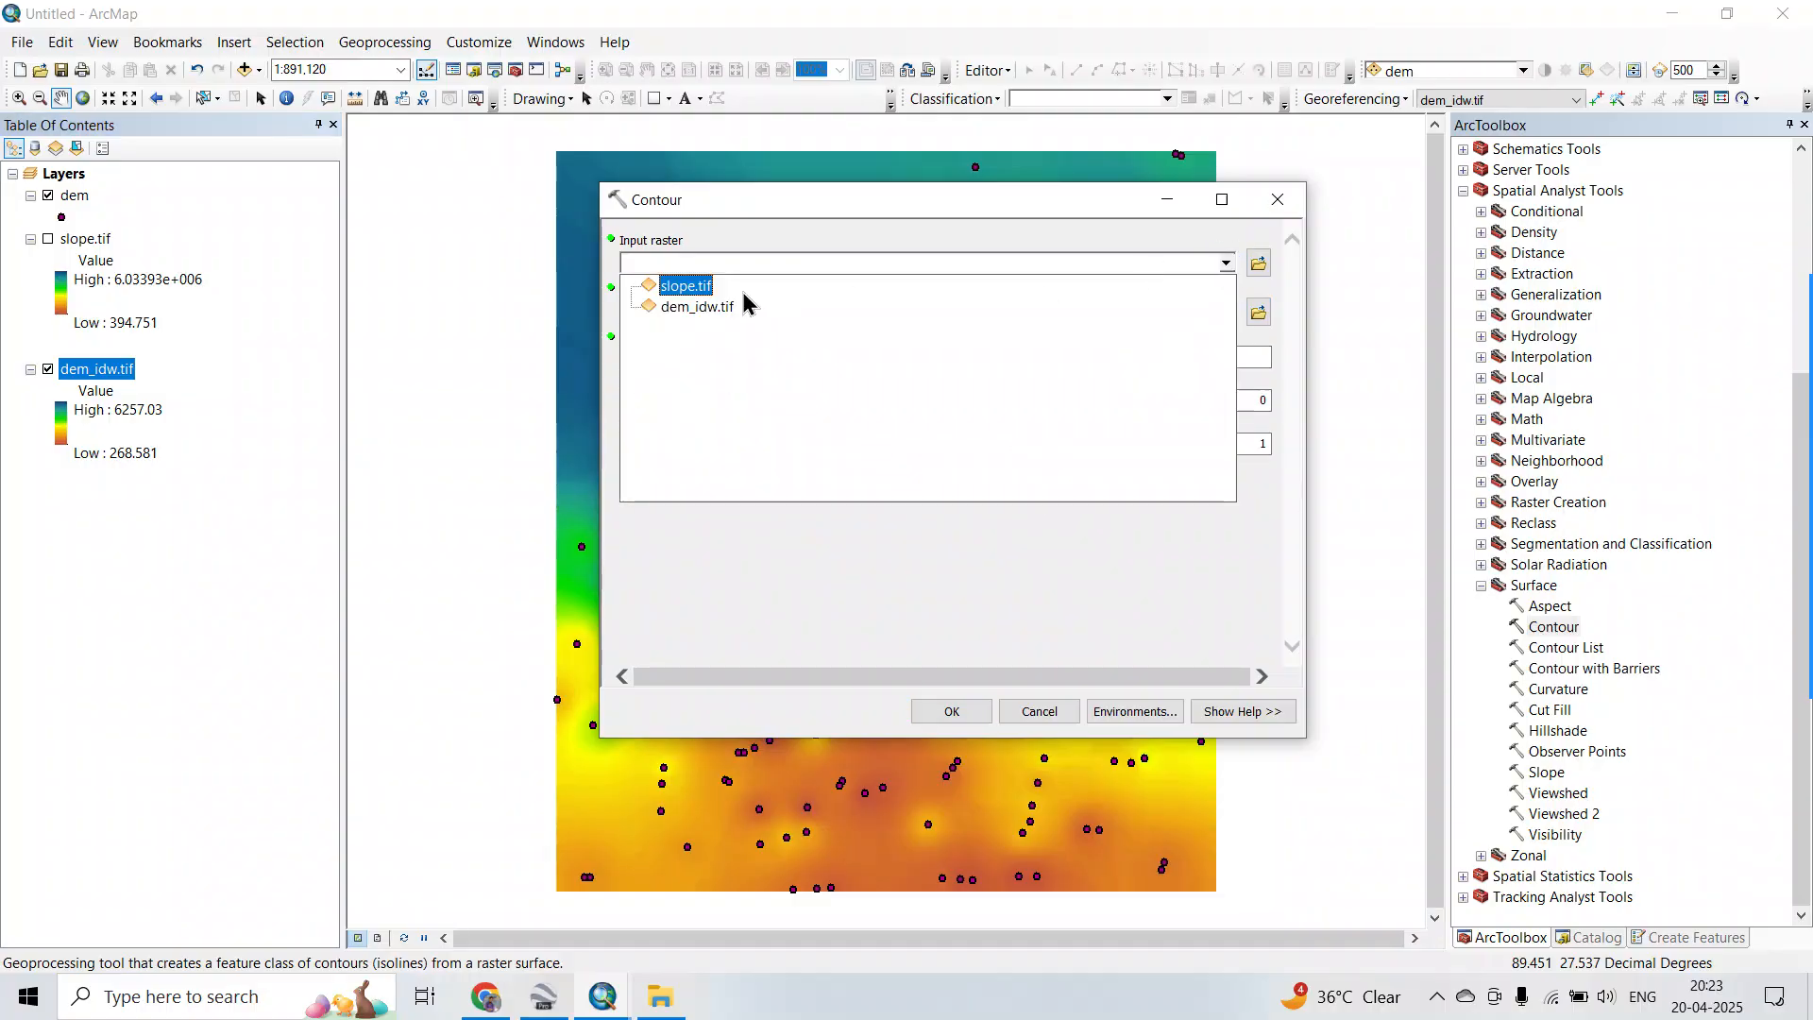
click(679, 308)
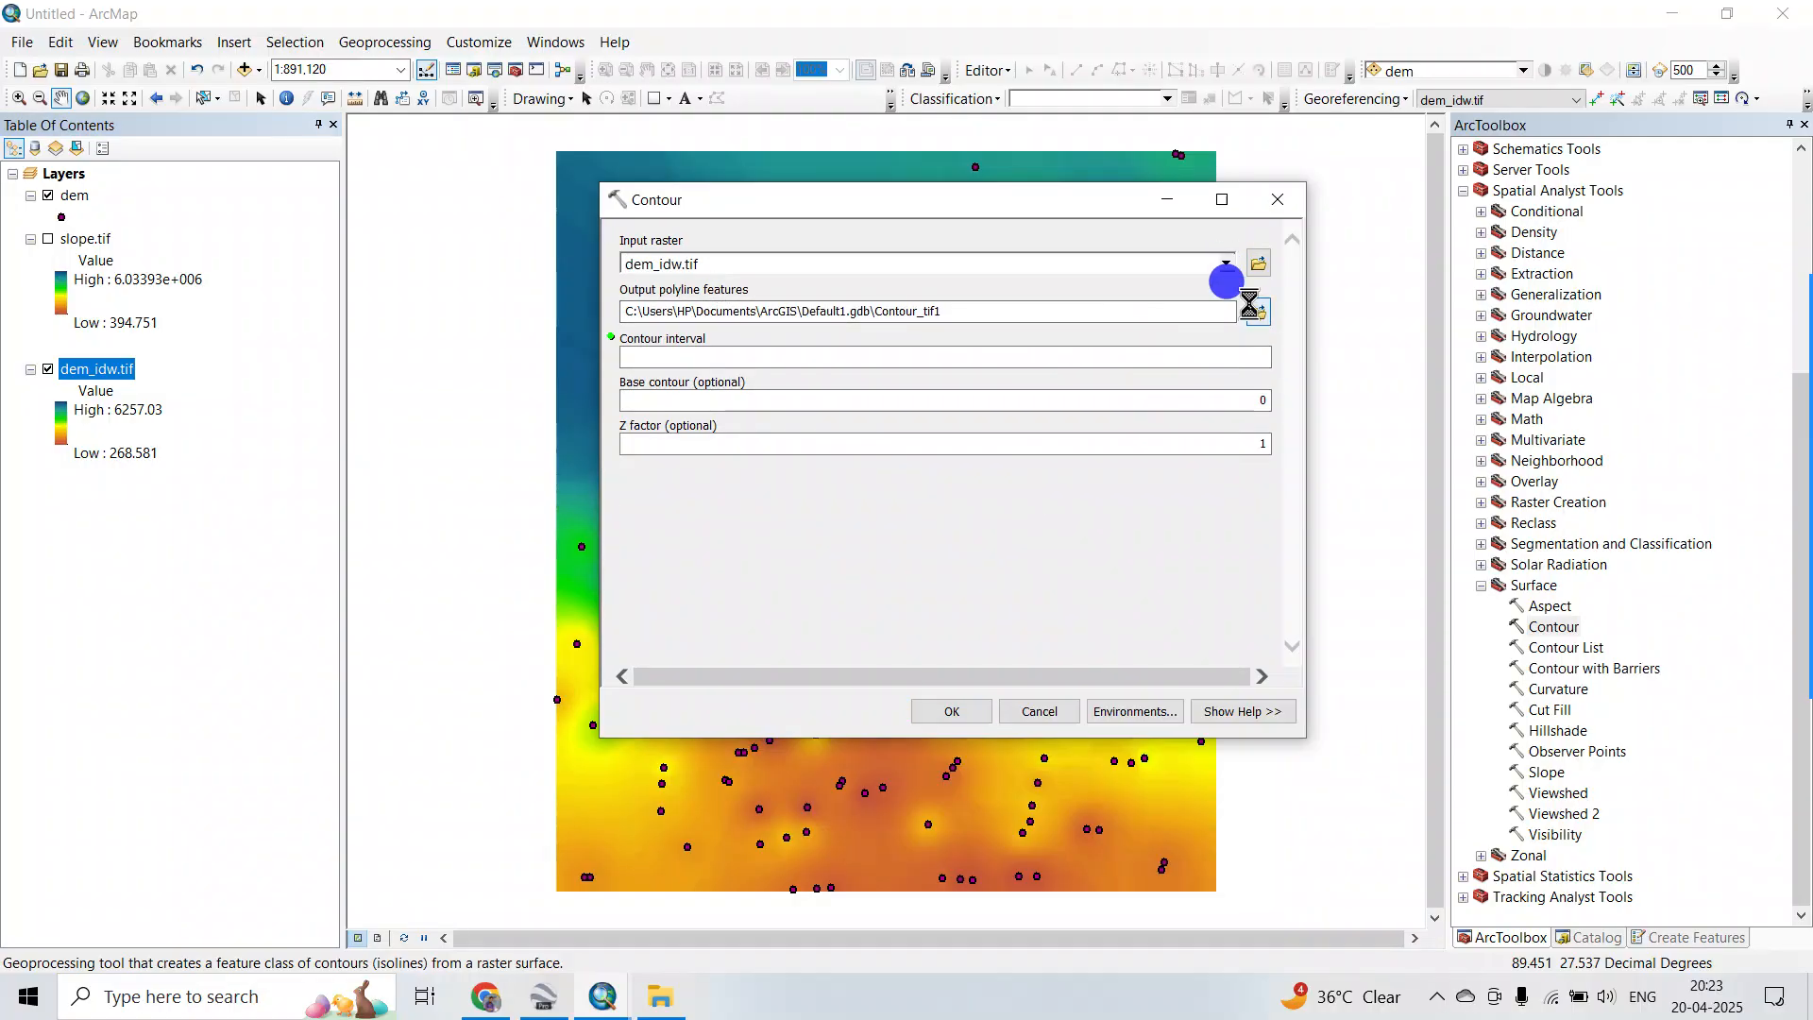
Create a new folder named contour in the "dem from gep" folder for the output polyline features.
click(981, 318)
click(1129, 318)
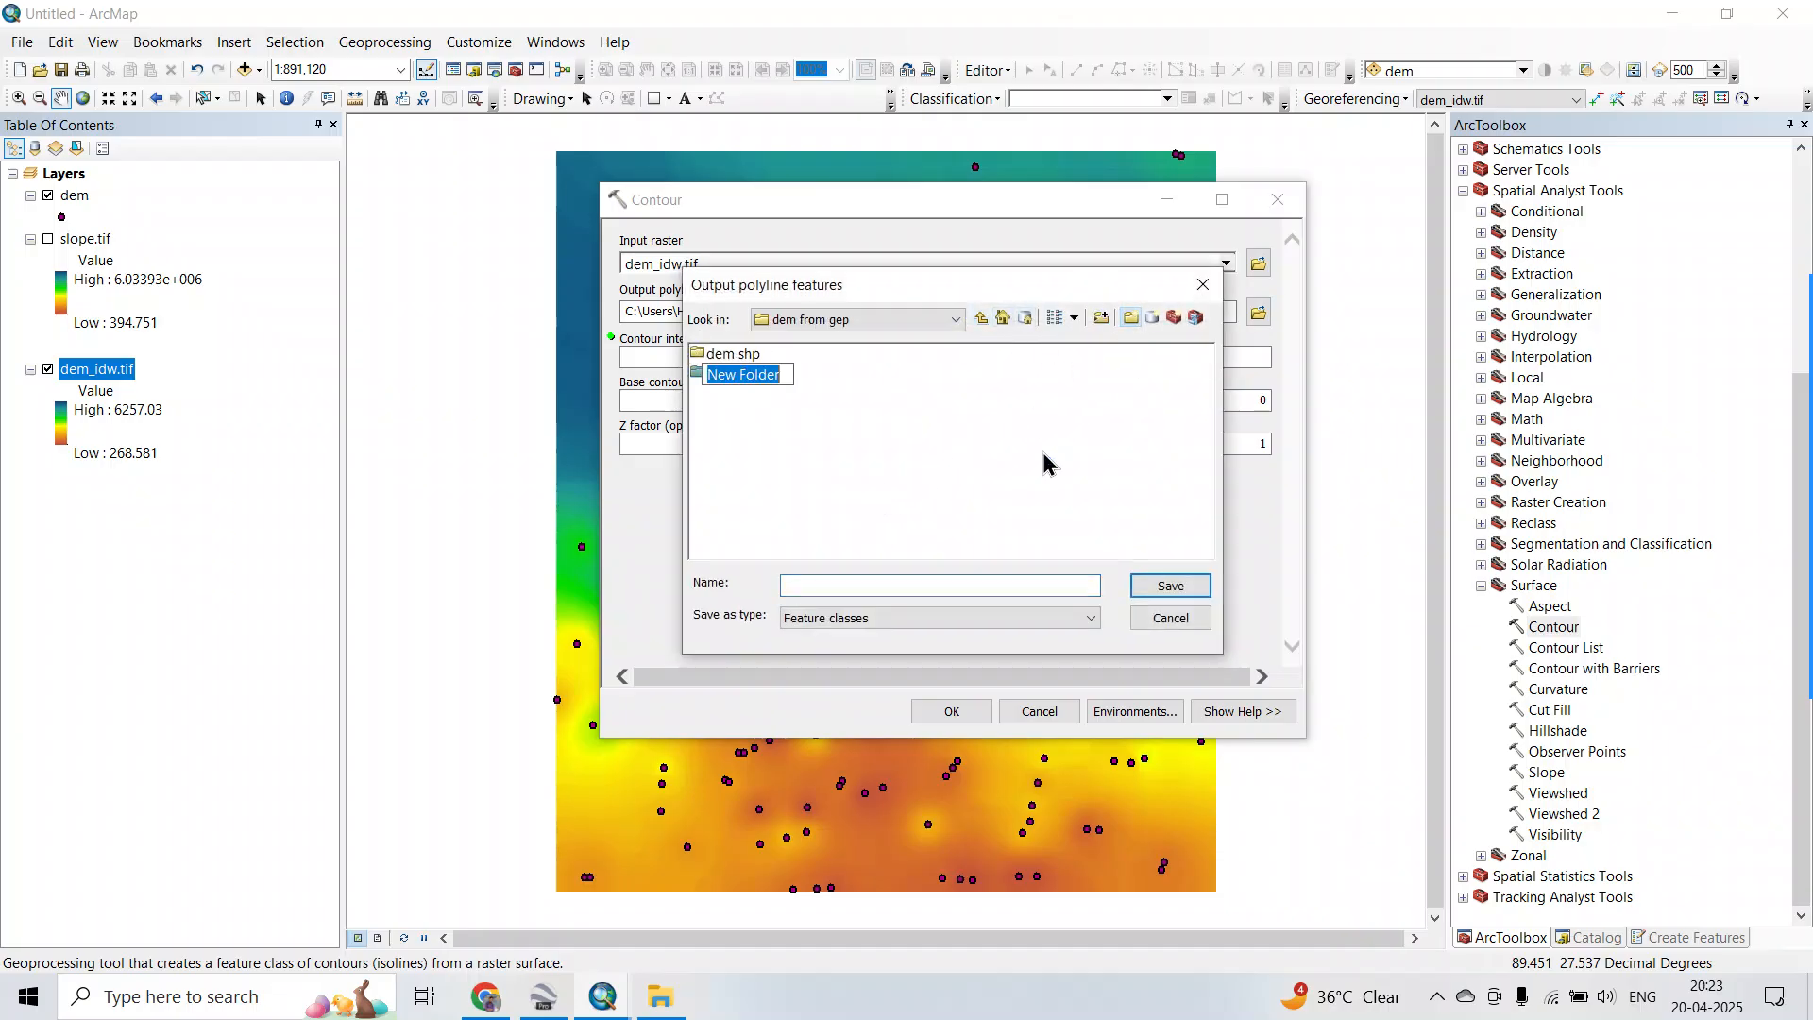
text(contour)
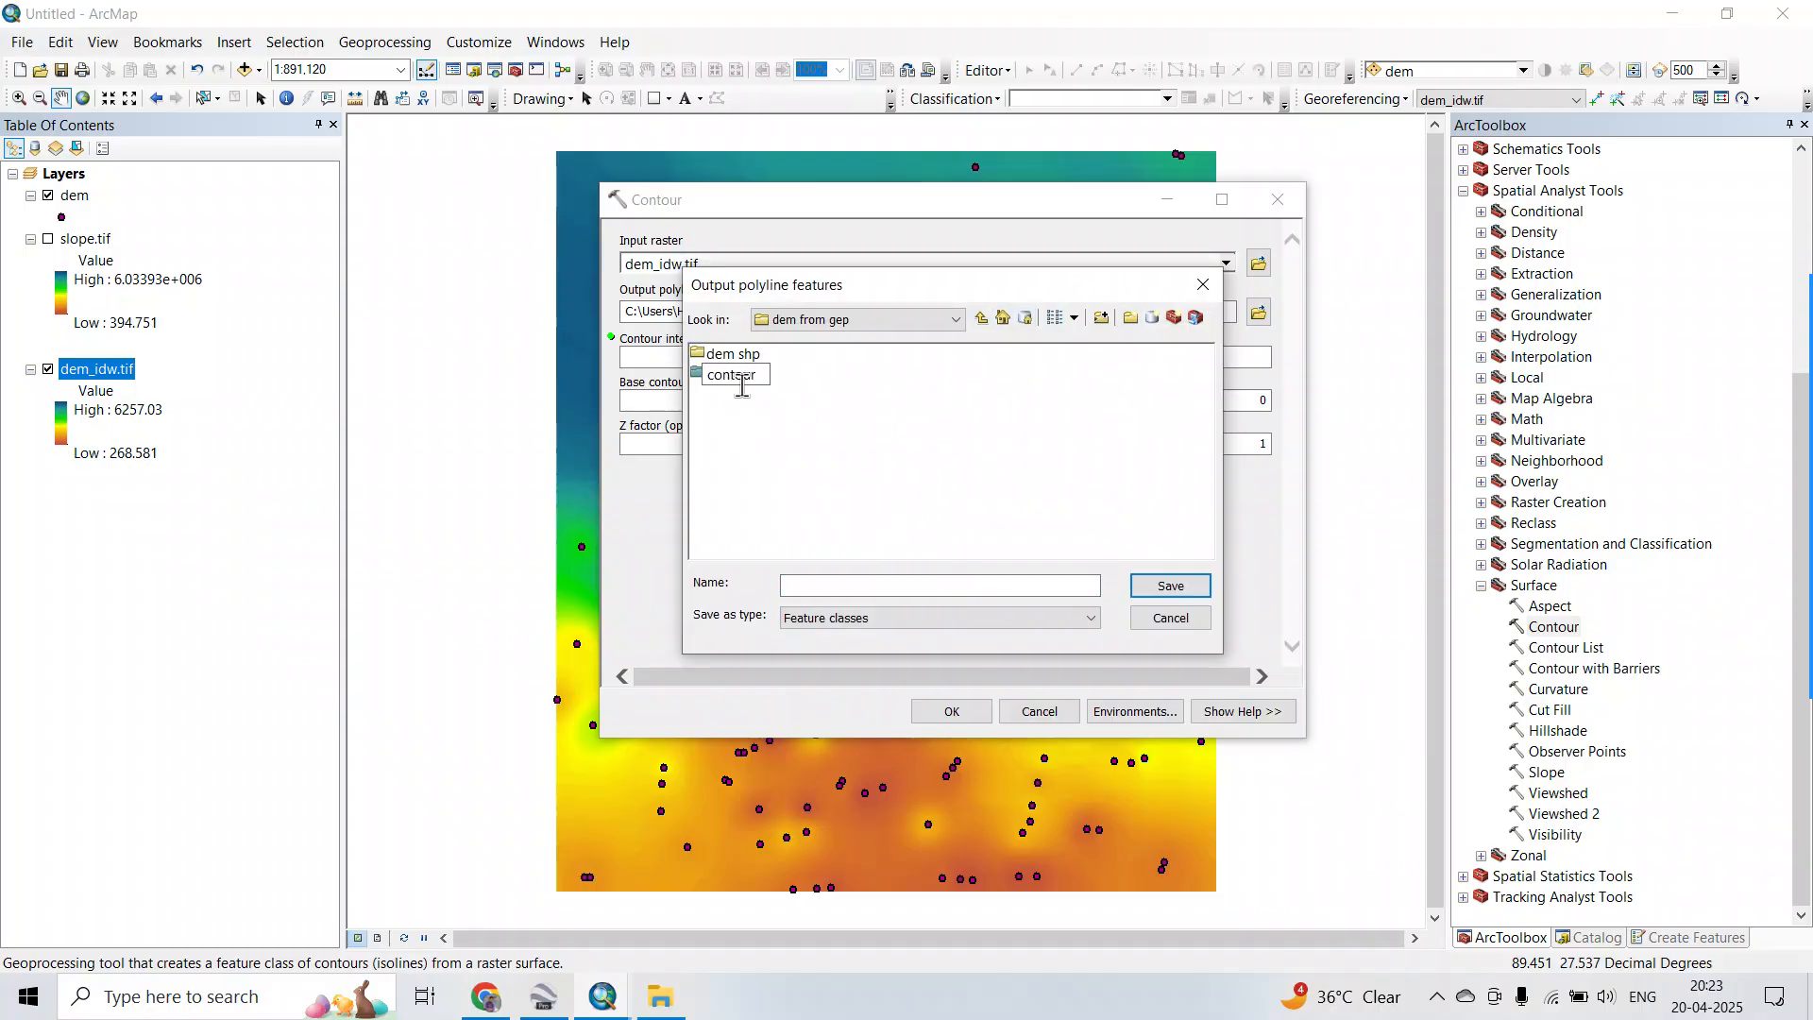
drag(761, 375, 707, 376)
right_click(728, 379)
click(779, 437)
click(778, 422)
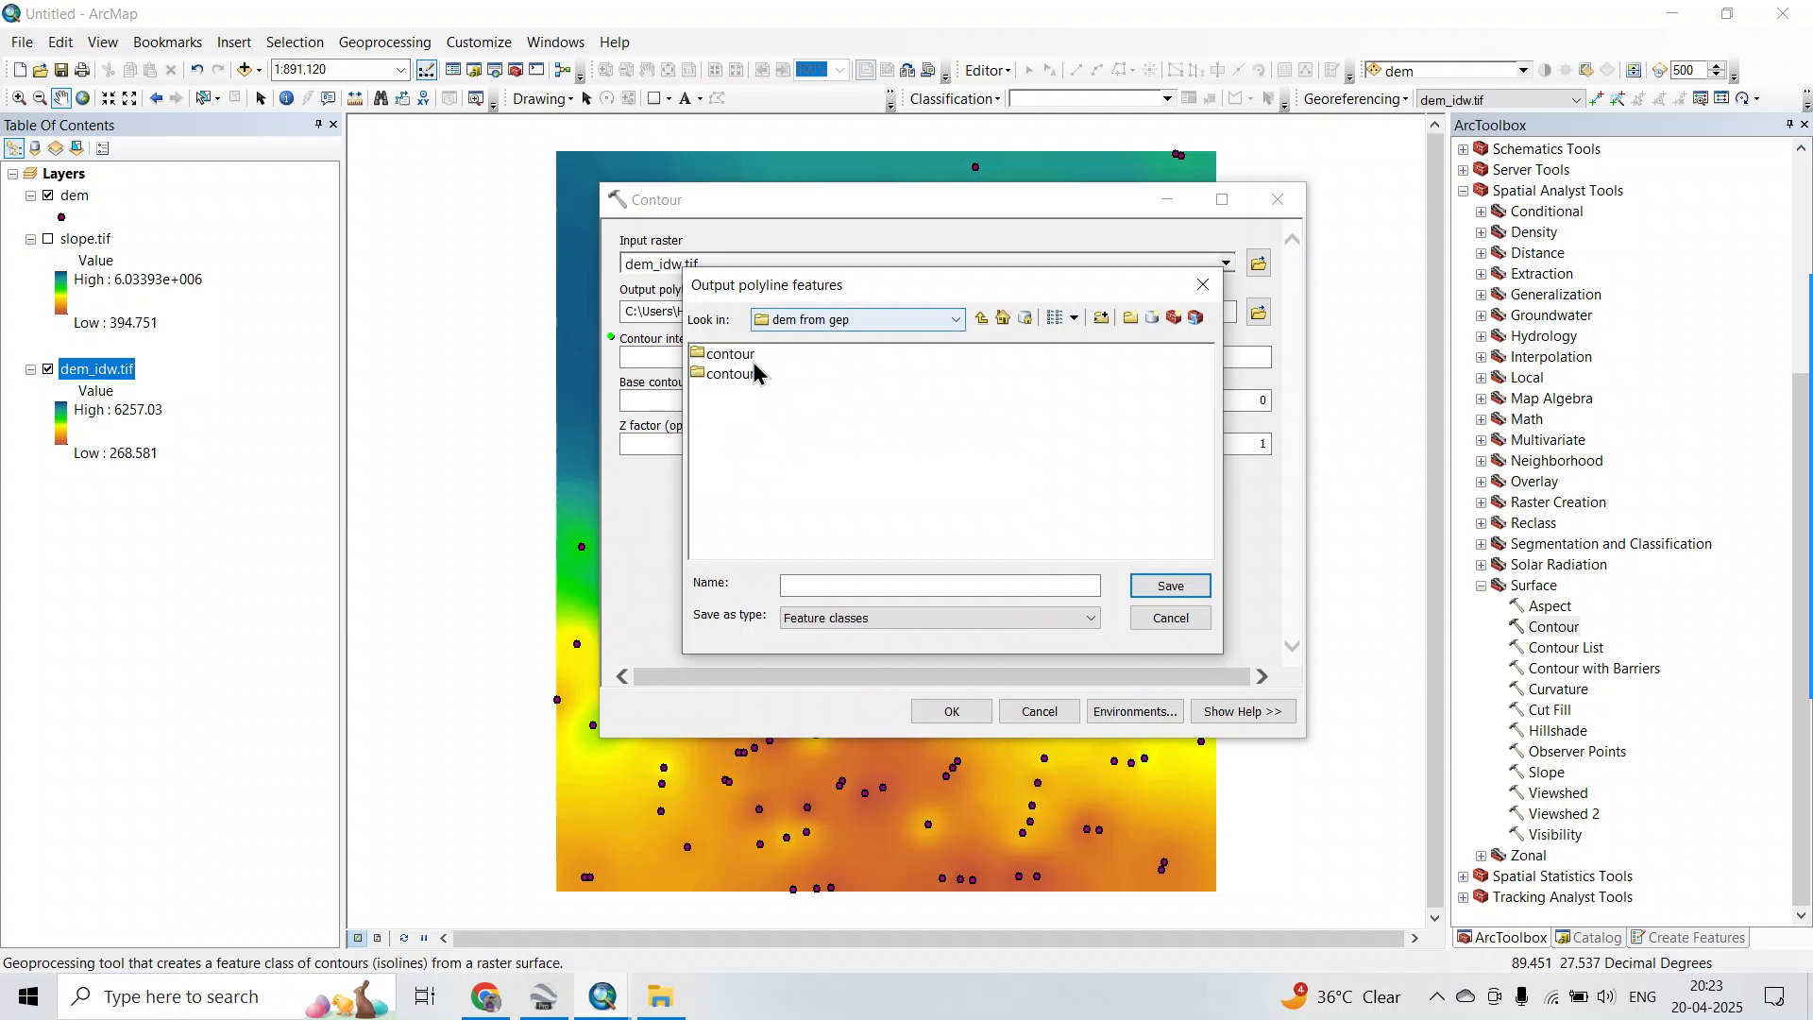
Save the output polyline features as contour.shp in the contour folder and set the contour interval to 20.
double_click(760, 374)
click(983, 319)
double_click(740, 355)
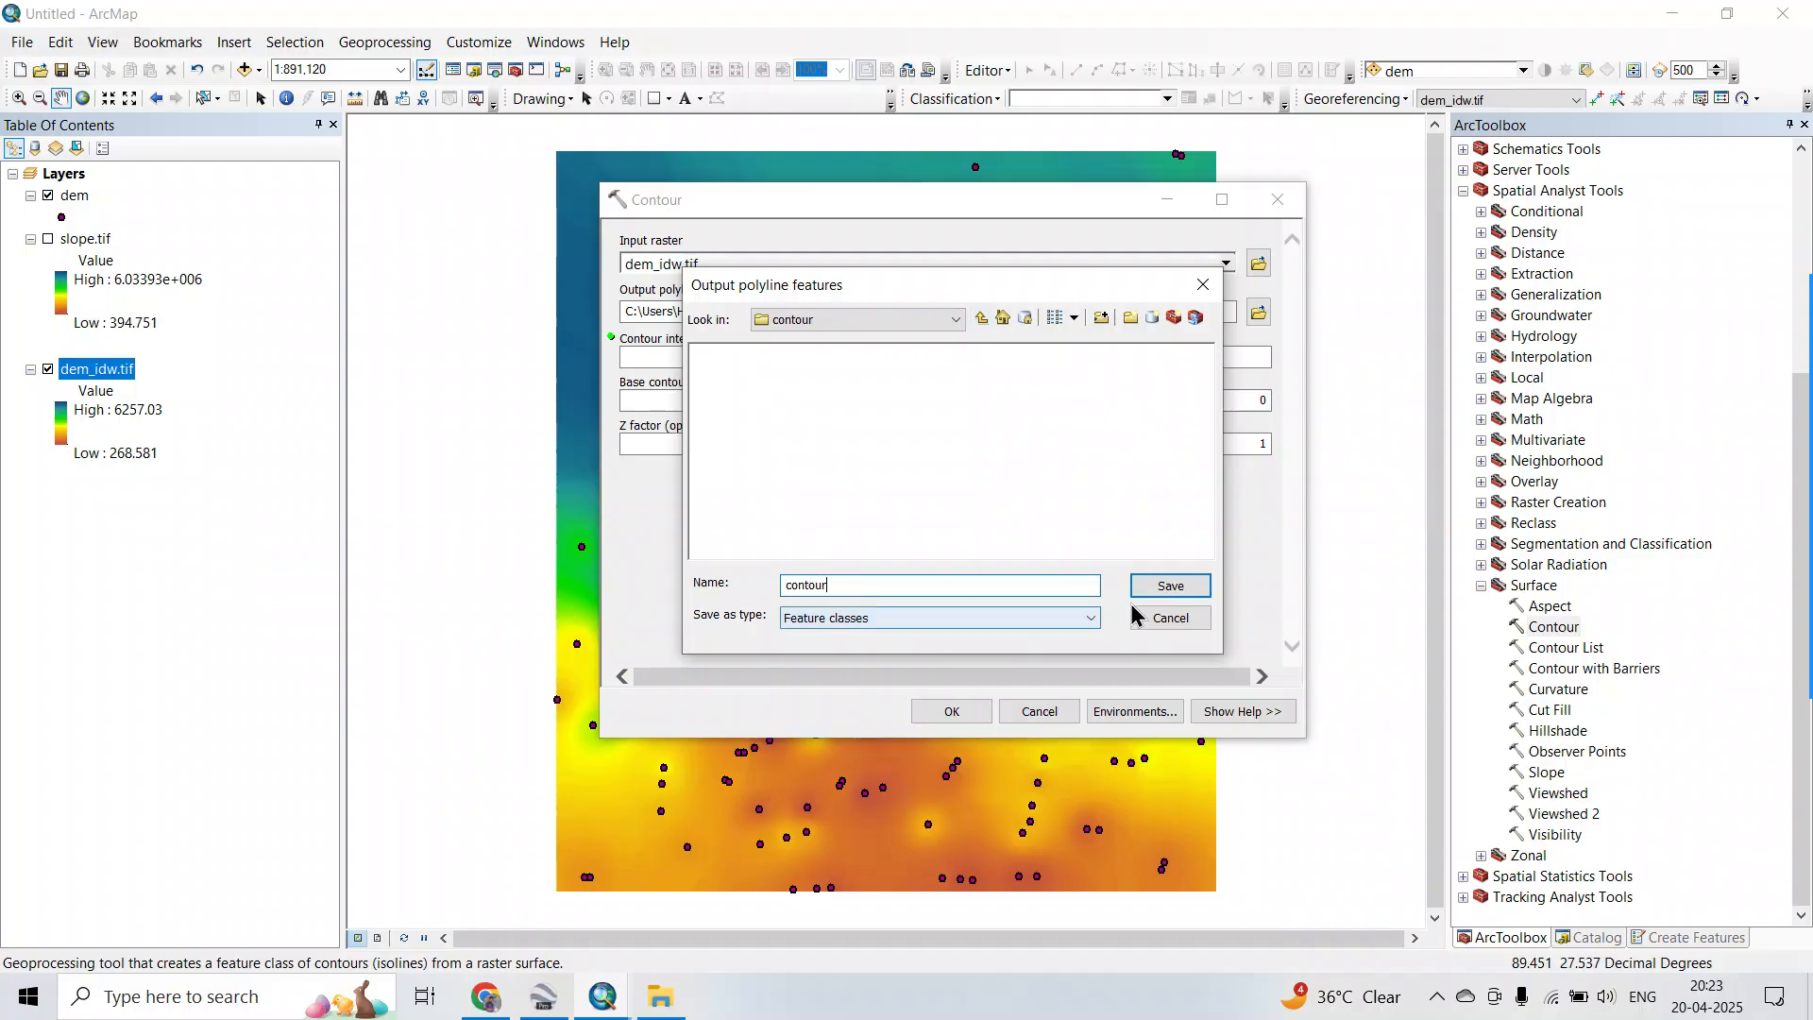
click(1161, 585)
click(1248, 356)
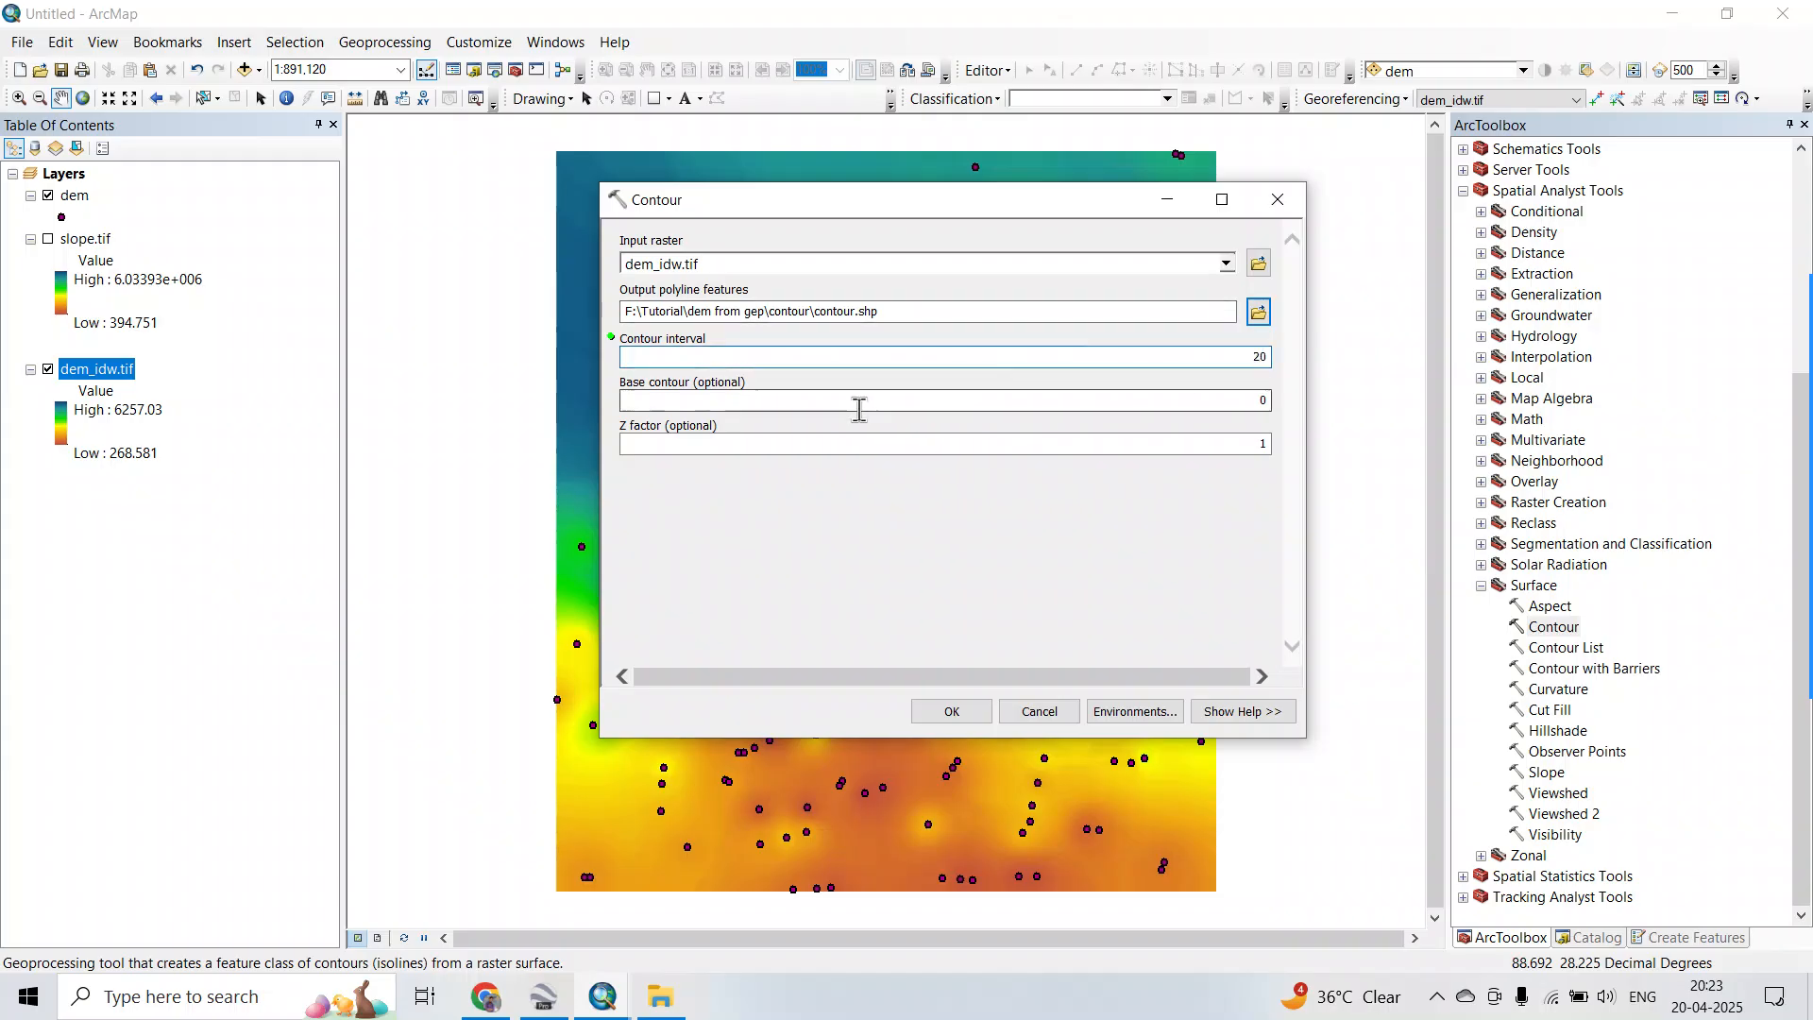
Run the Contour tool on dem_idw.tif and inspect the resulting contour lines up close.
click(921, 711)
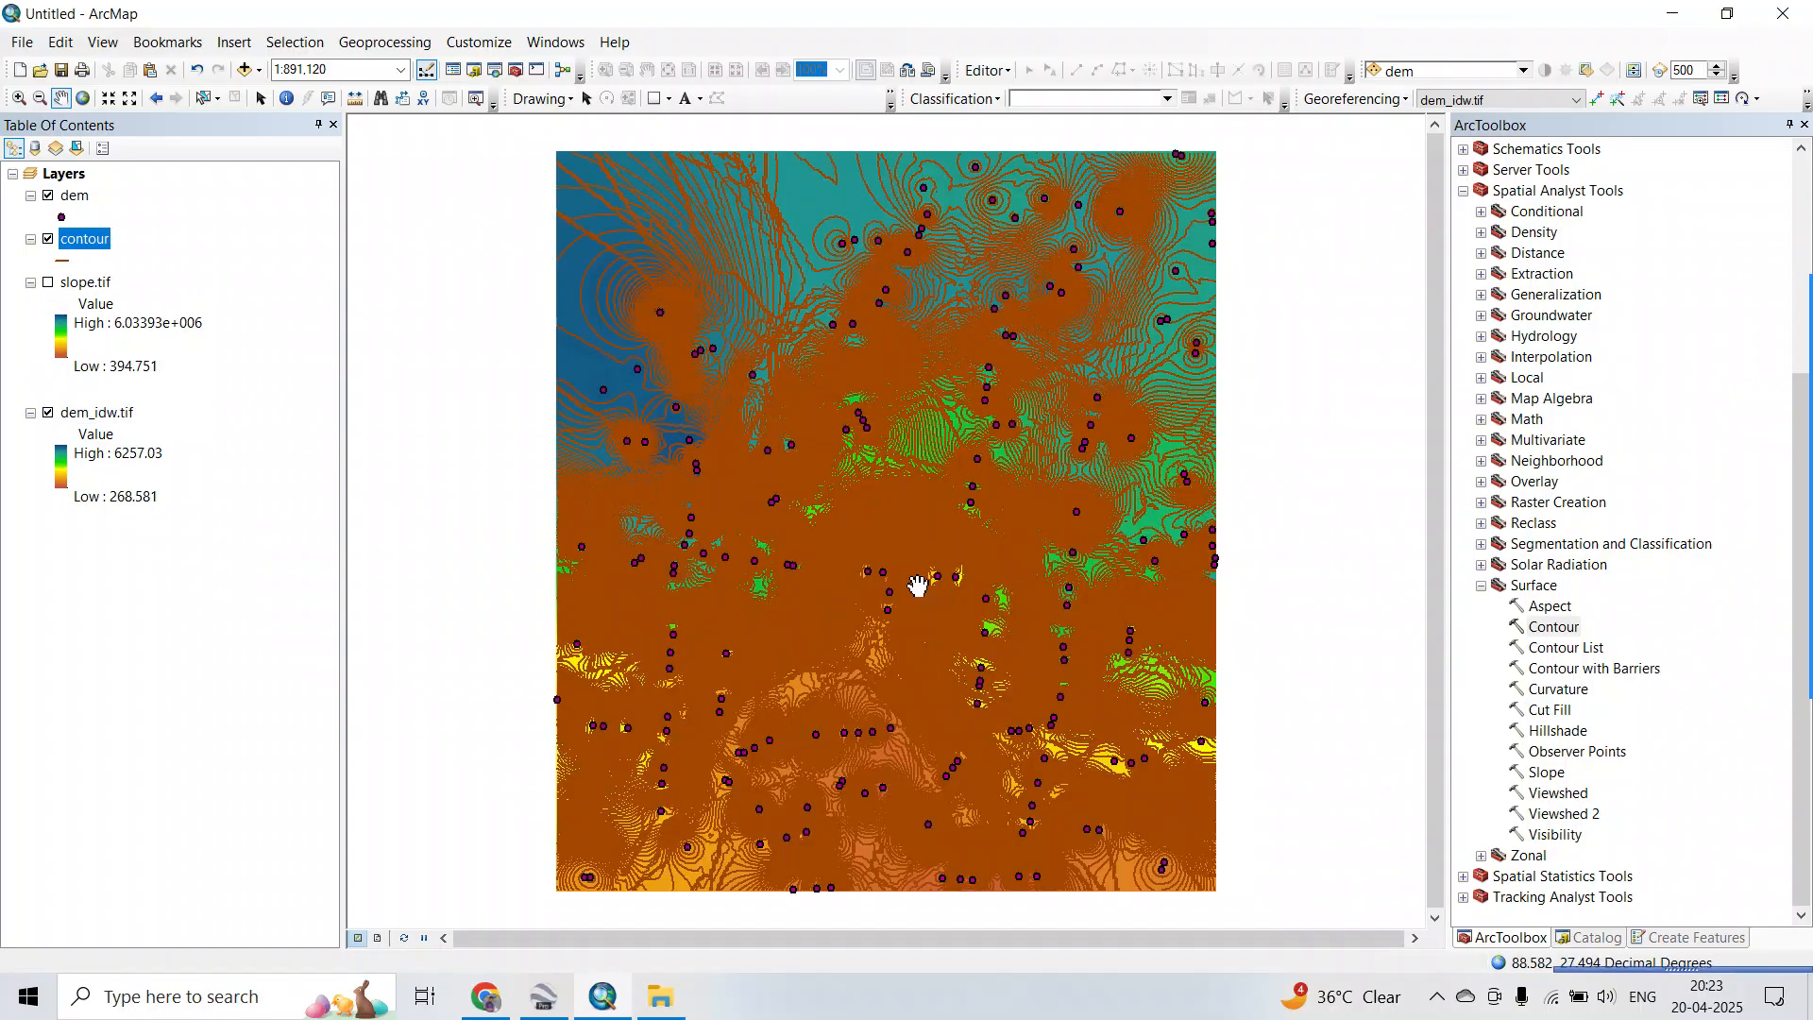
scroll(850, 485, down, 3)
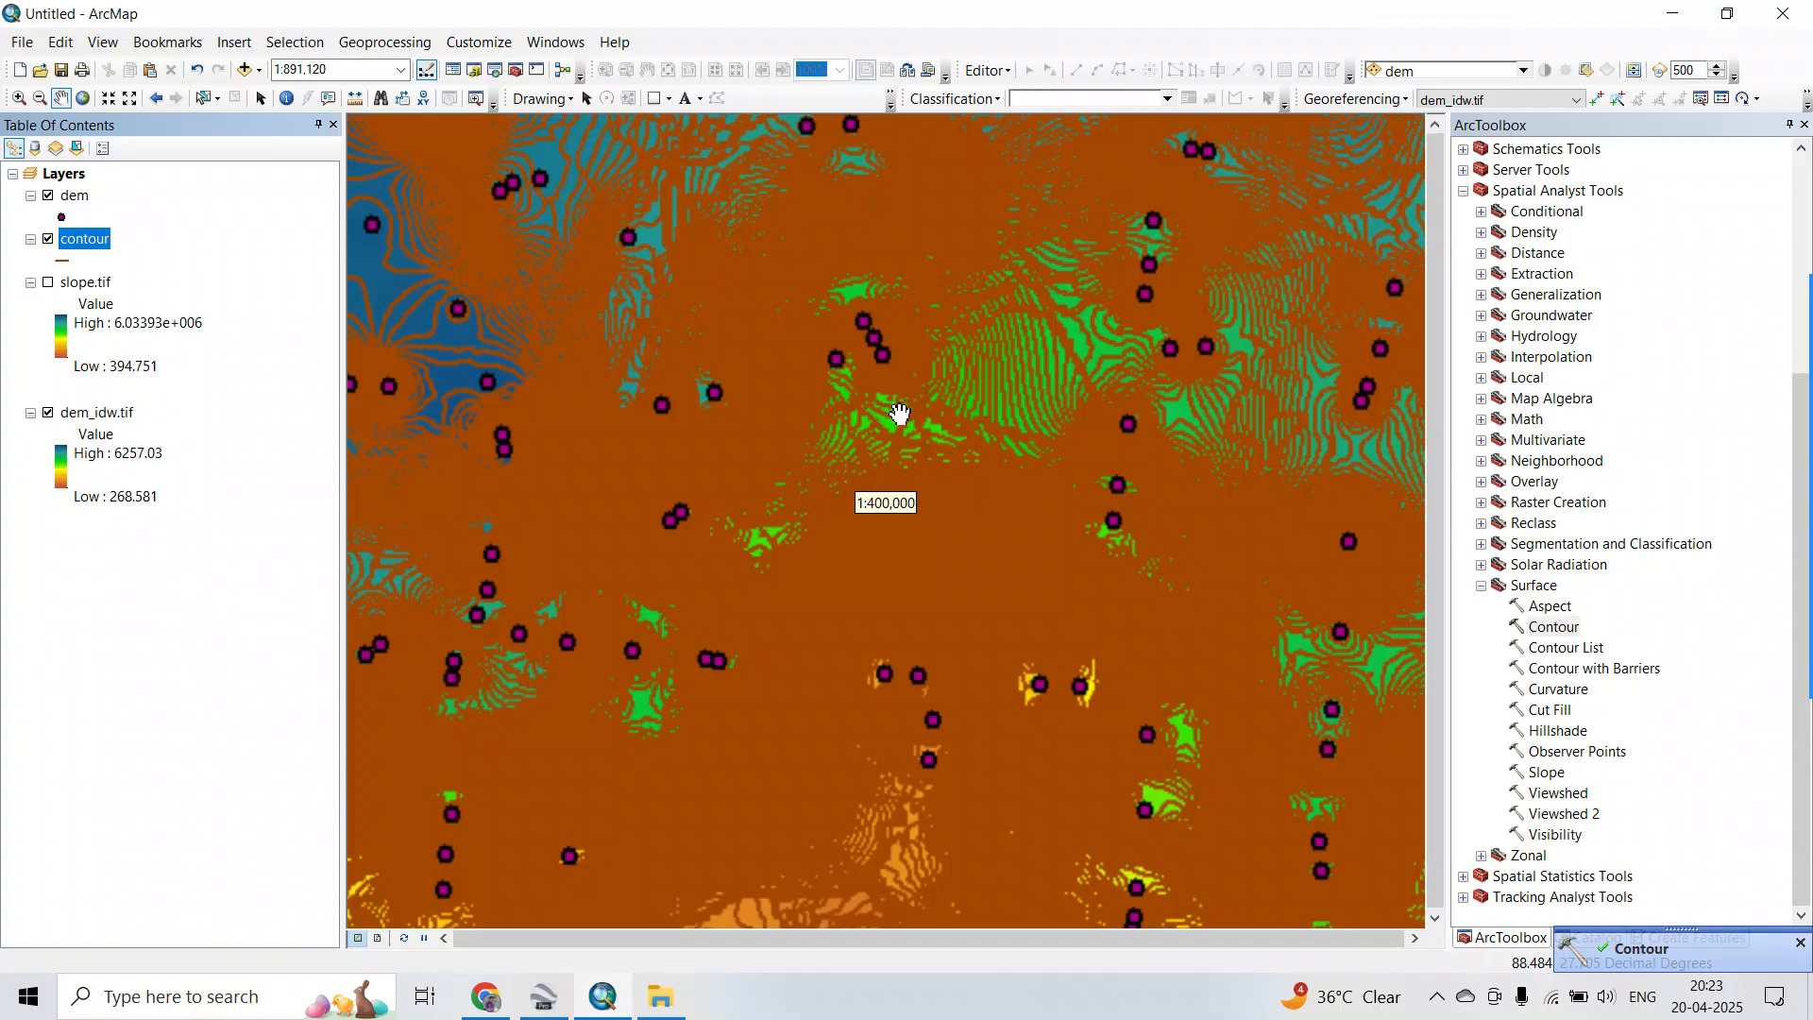
scroll(910, 402, down, 2)
scroll(910, 402, down, 3)
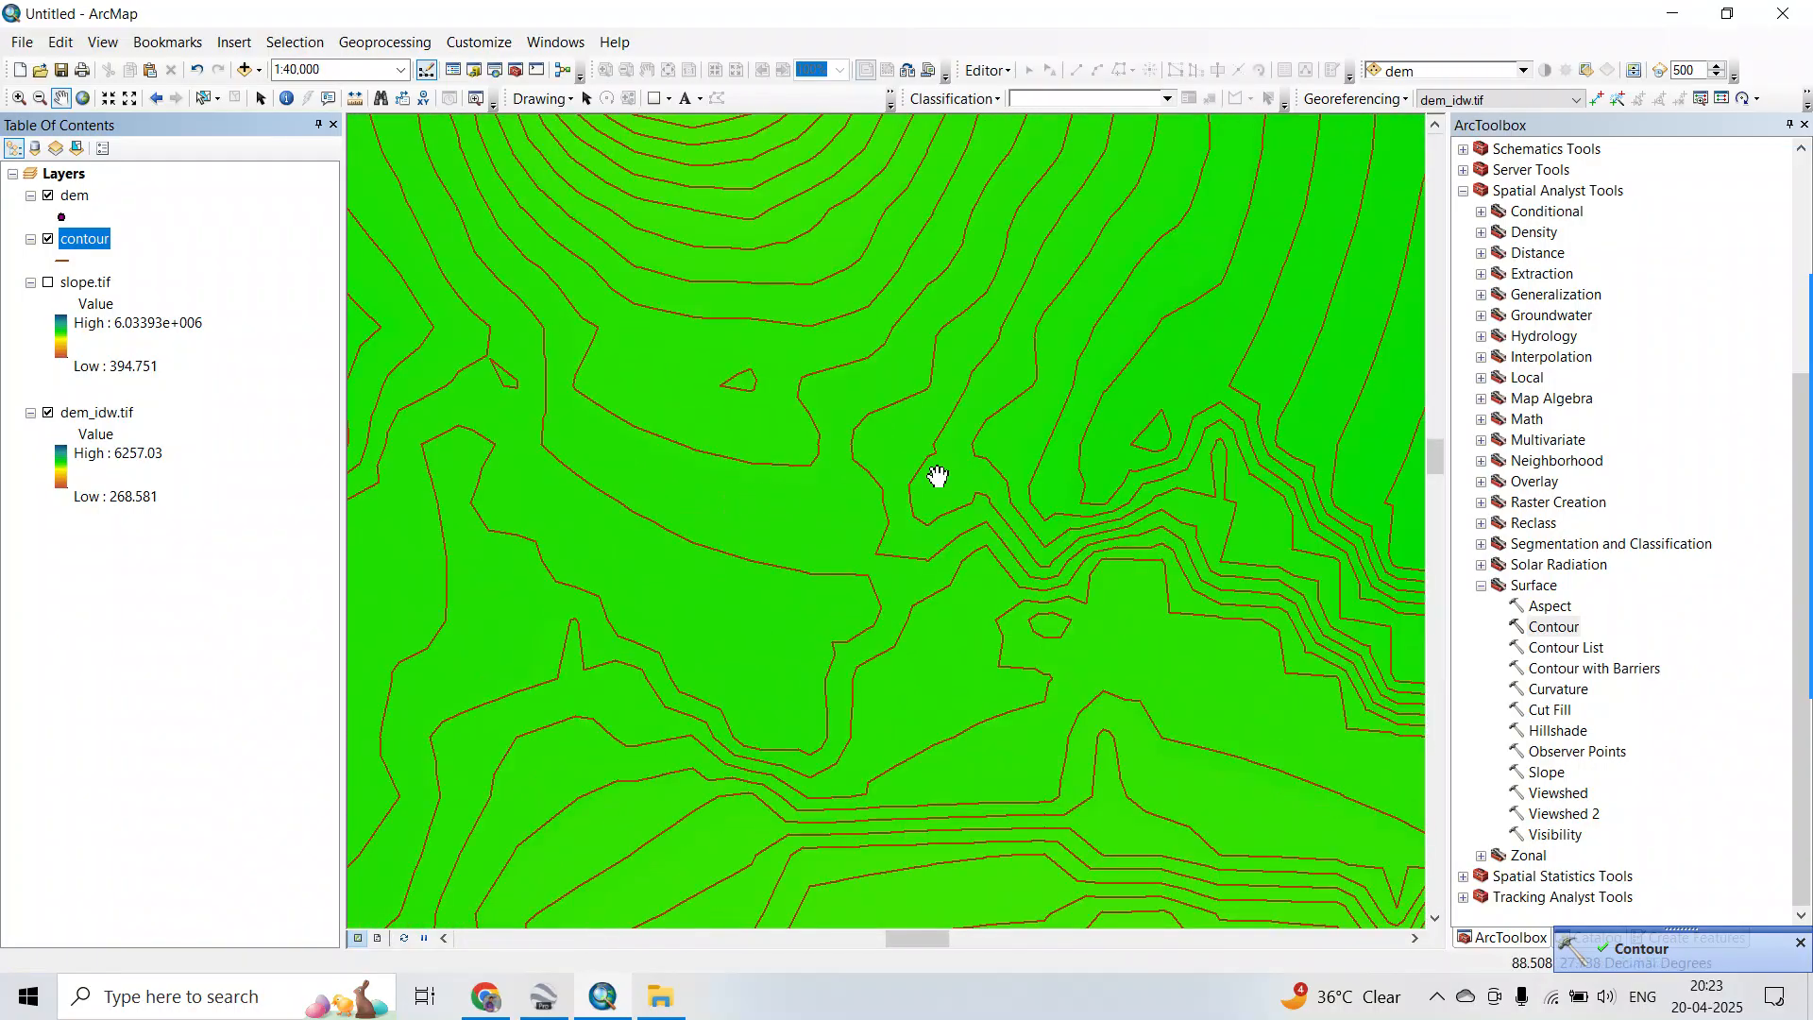
Turn on labels for the contour layer, using CONTOUR as the label field, and apply the layer properties.
right_click(108, 255)
click(130, 703)
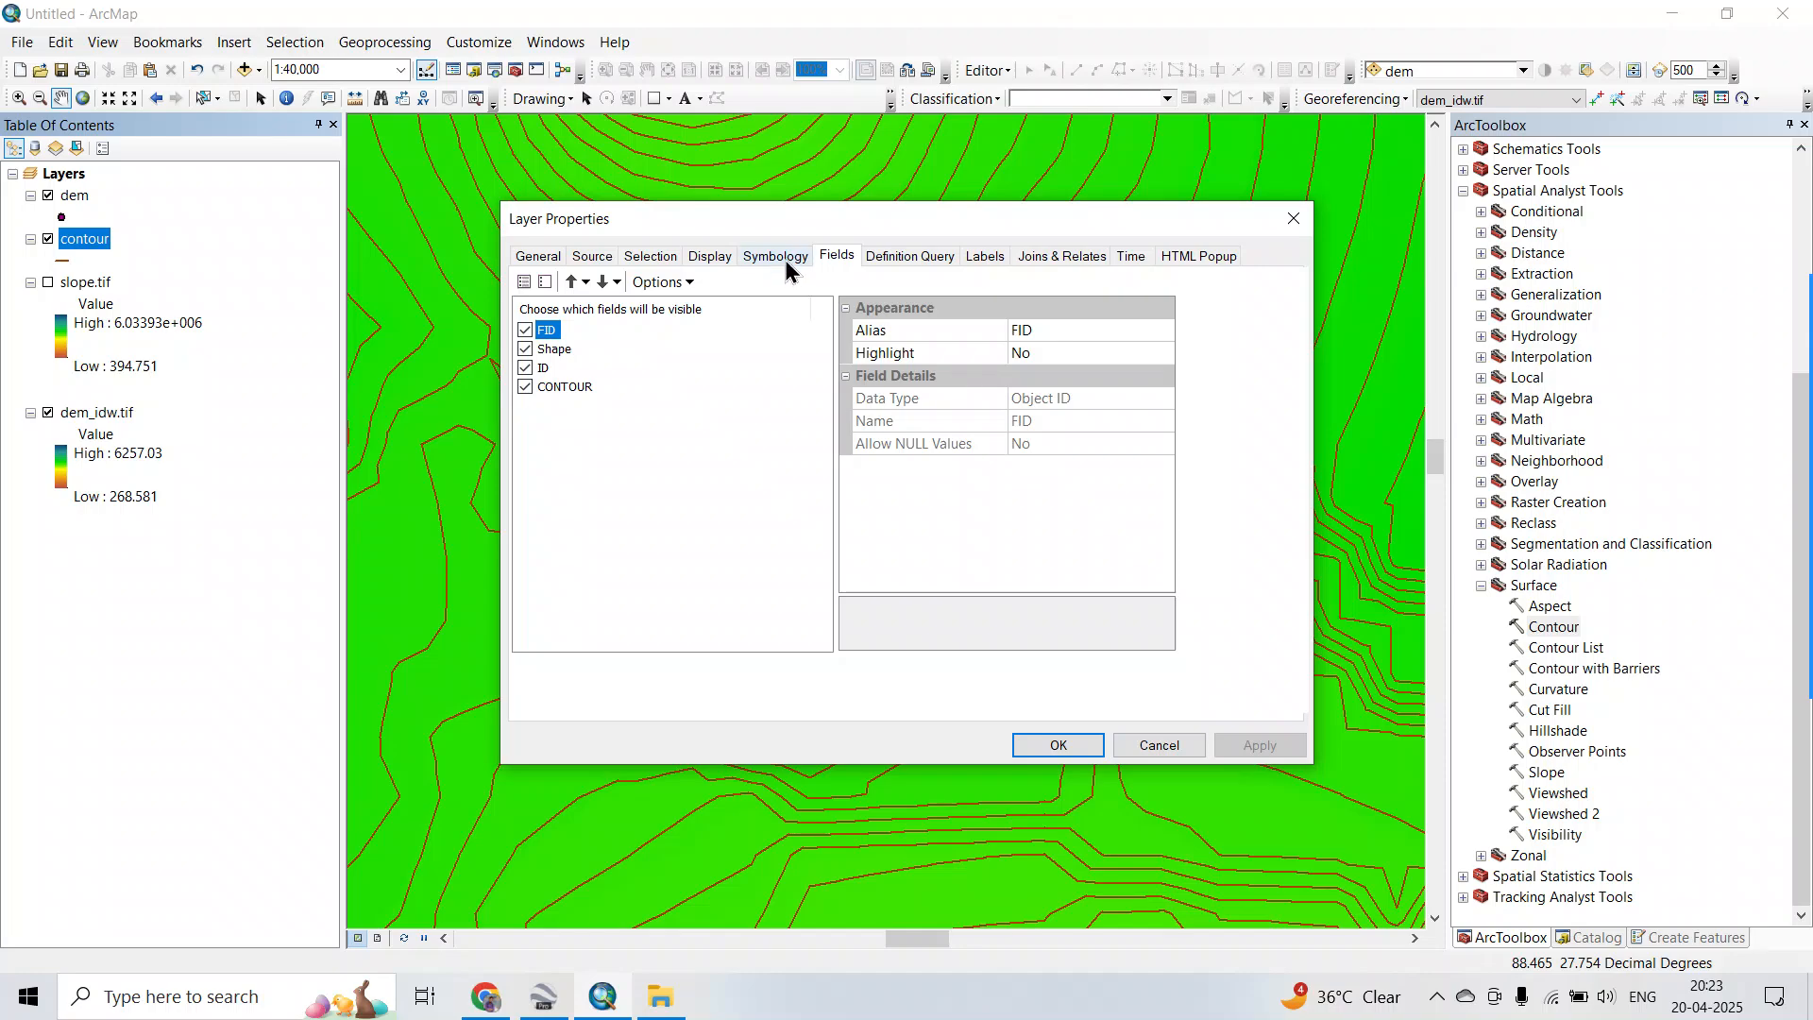
click(999, 261)
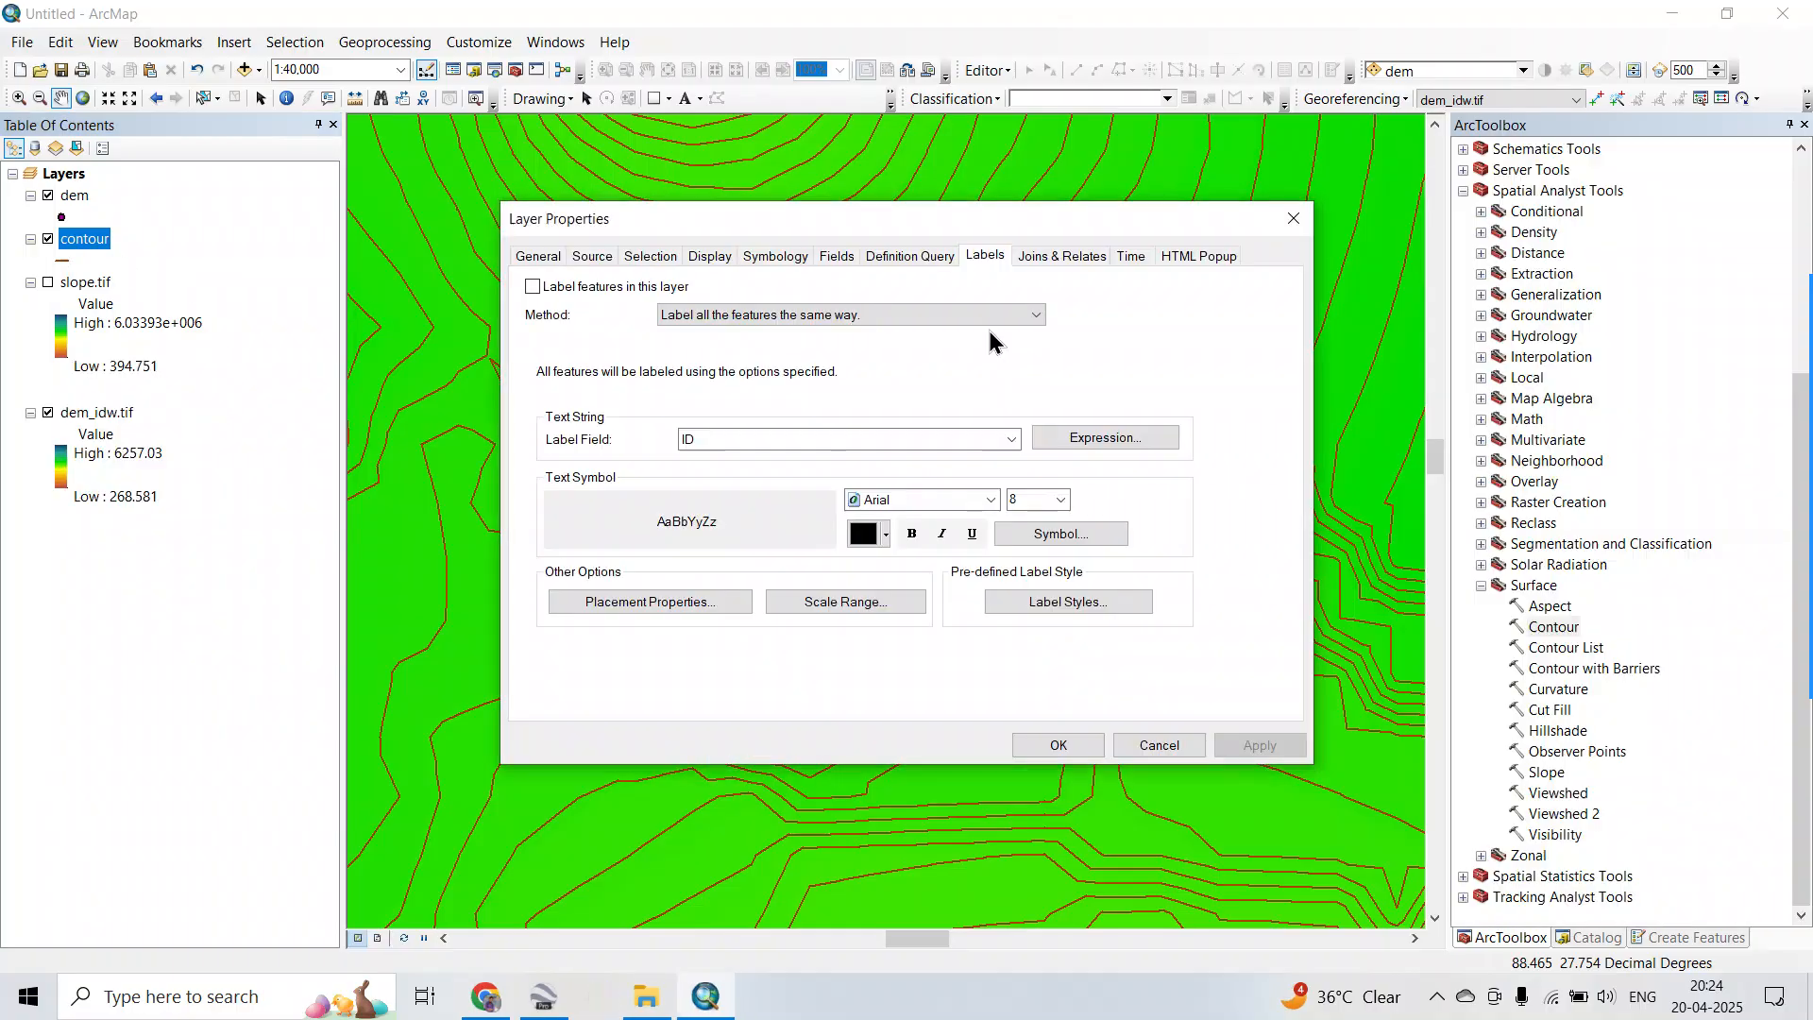
click(533, 286)
click(947, 439)
click(767, 488)
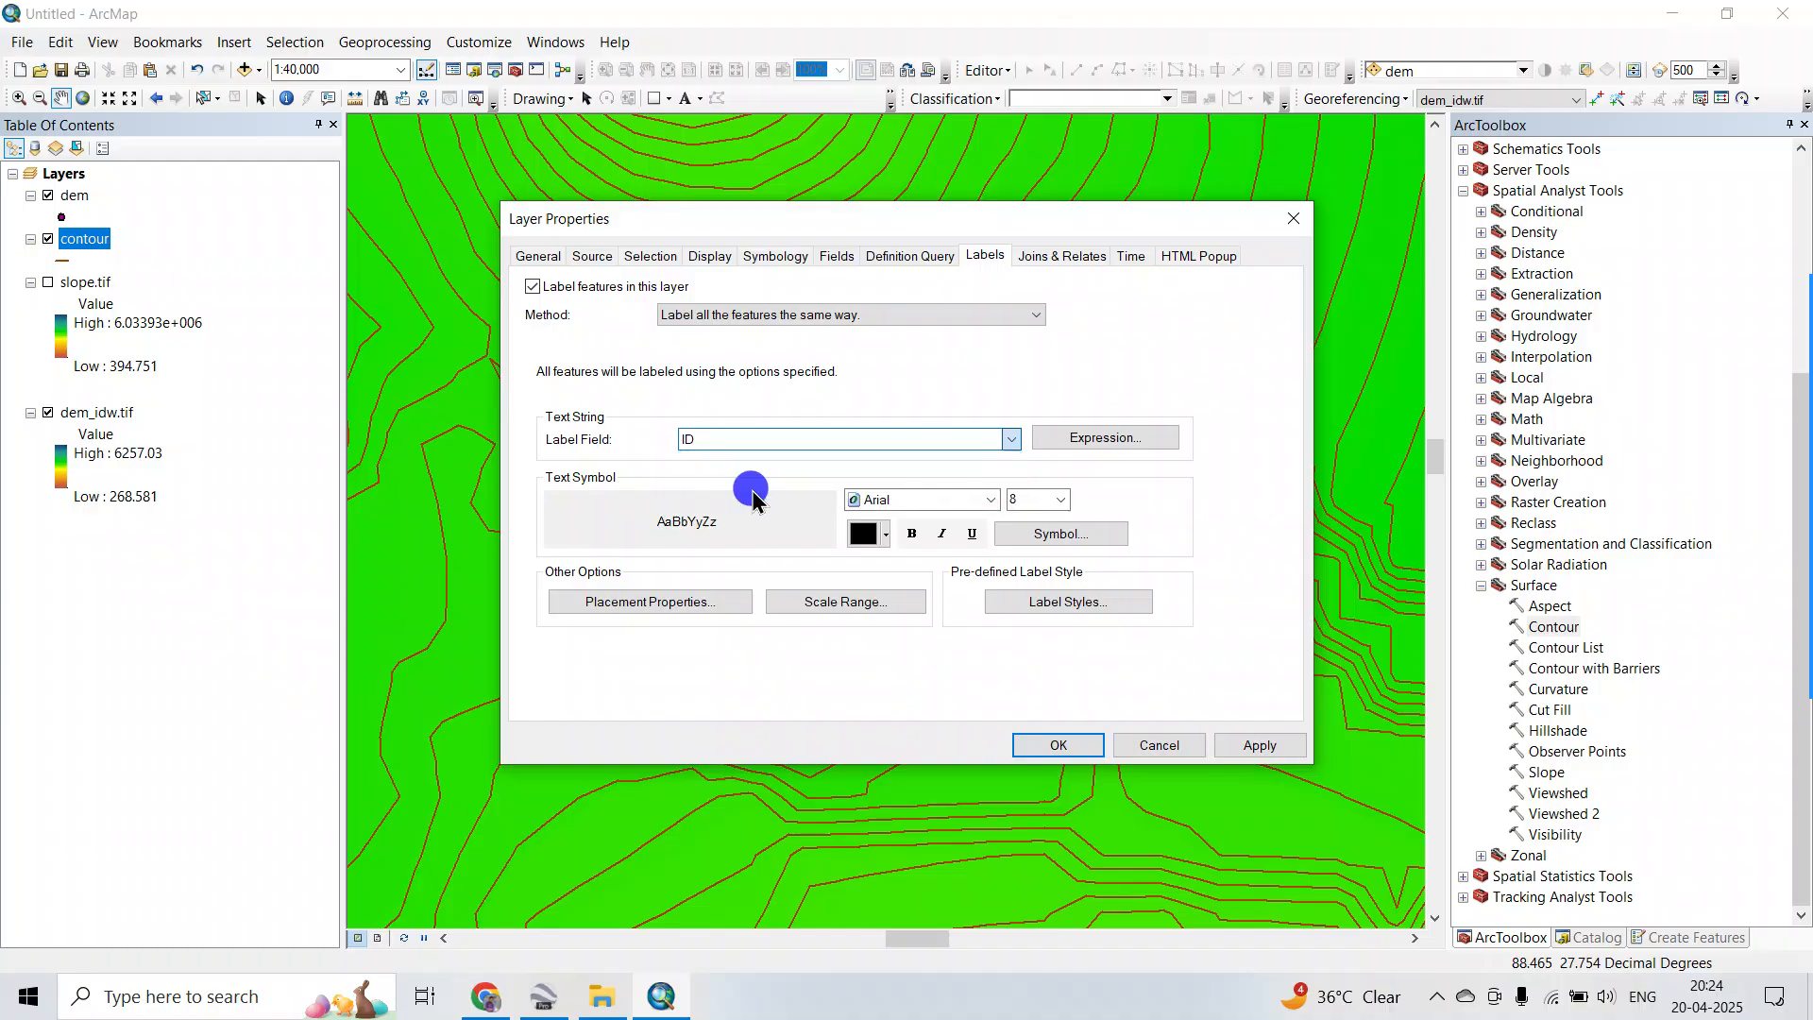
click(1262, 745)
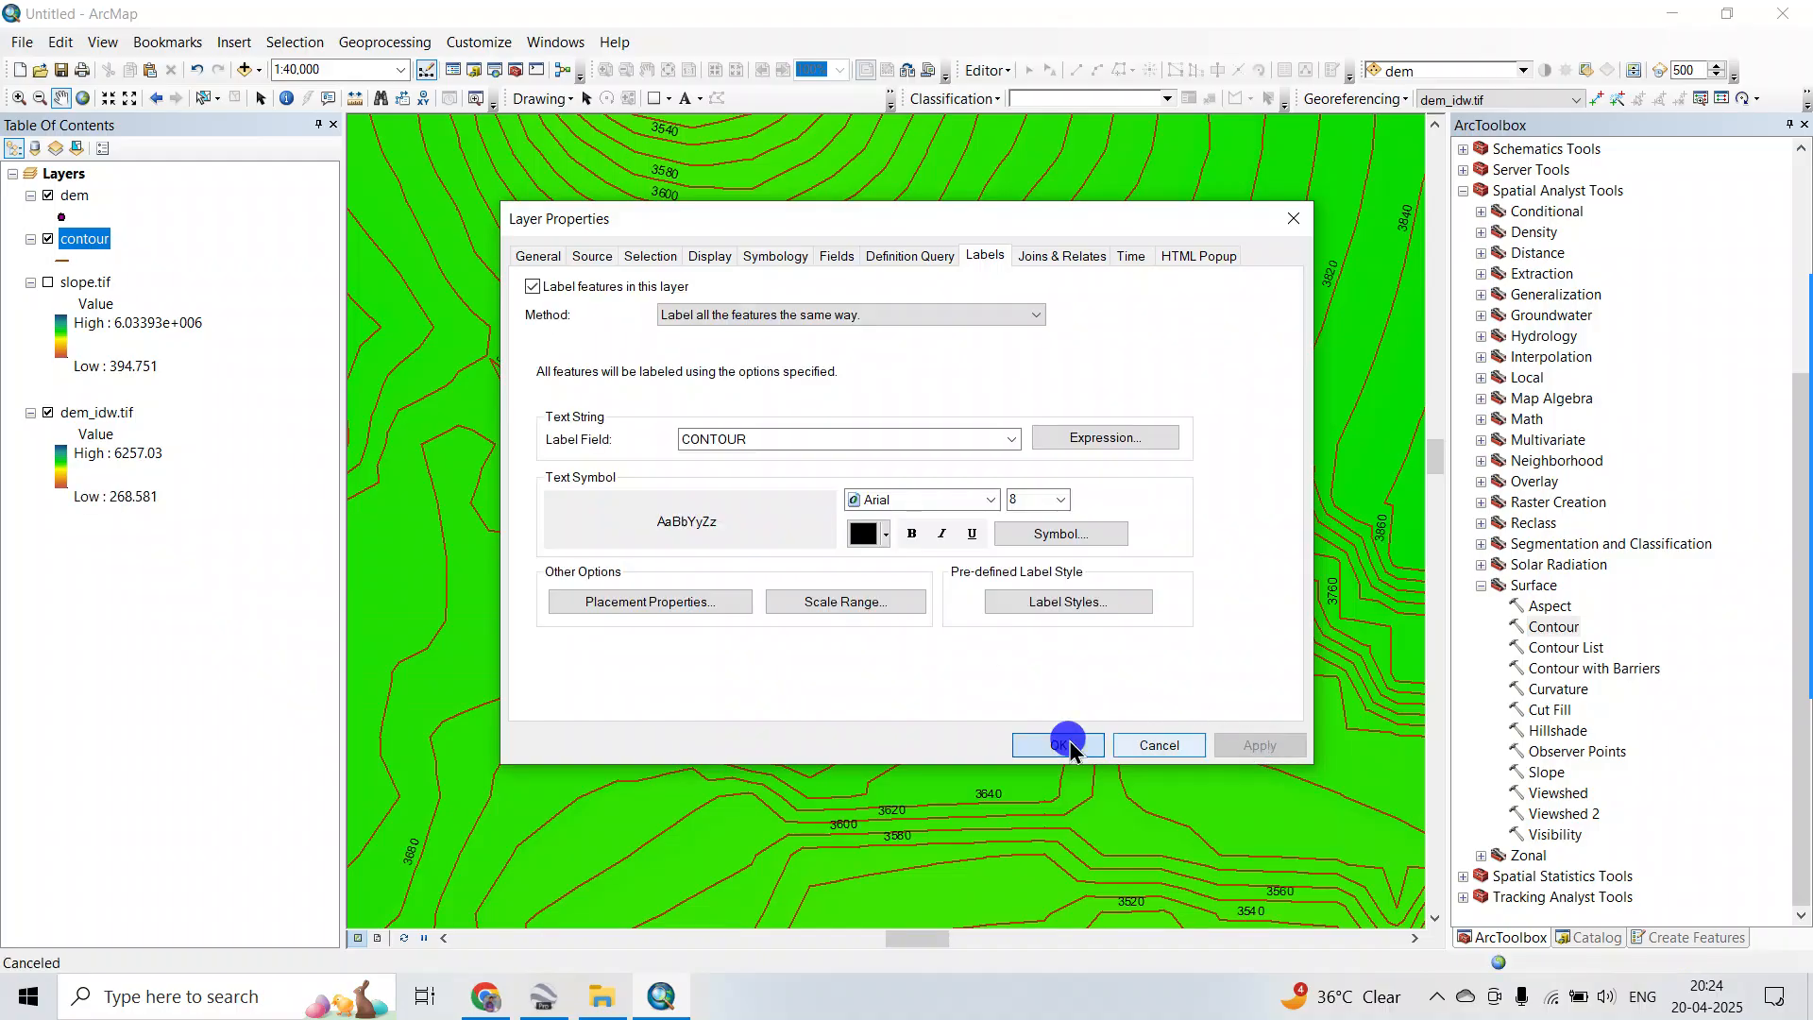
click(1060, 743)
Examine the labelled contour lines and their elevation values at several map scales.
scroll(546, 292, up, 1)
click(610, 553)
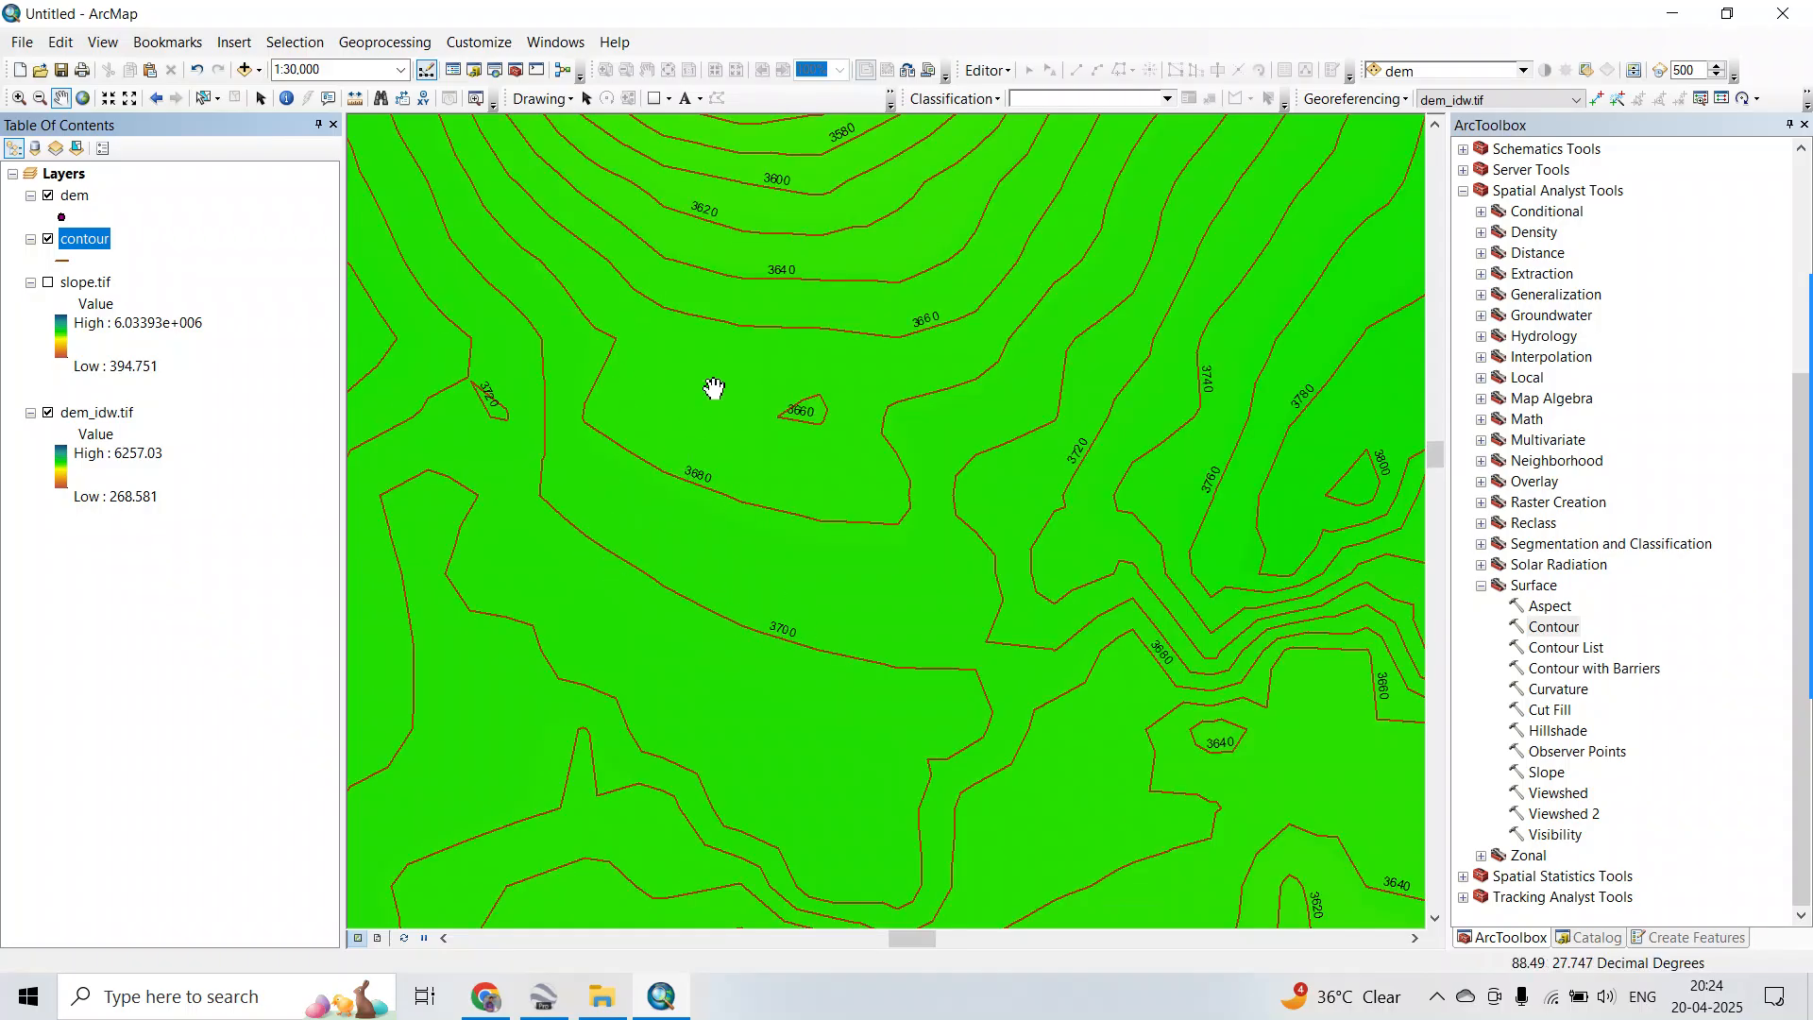
scroll(818, 393, down, 2)
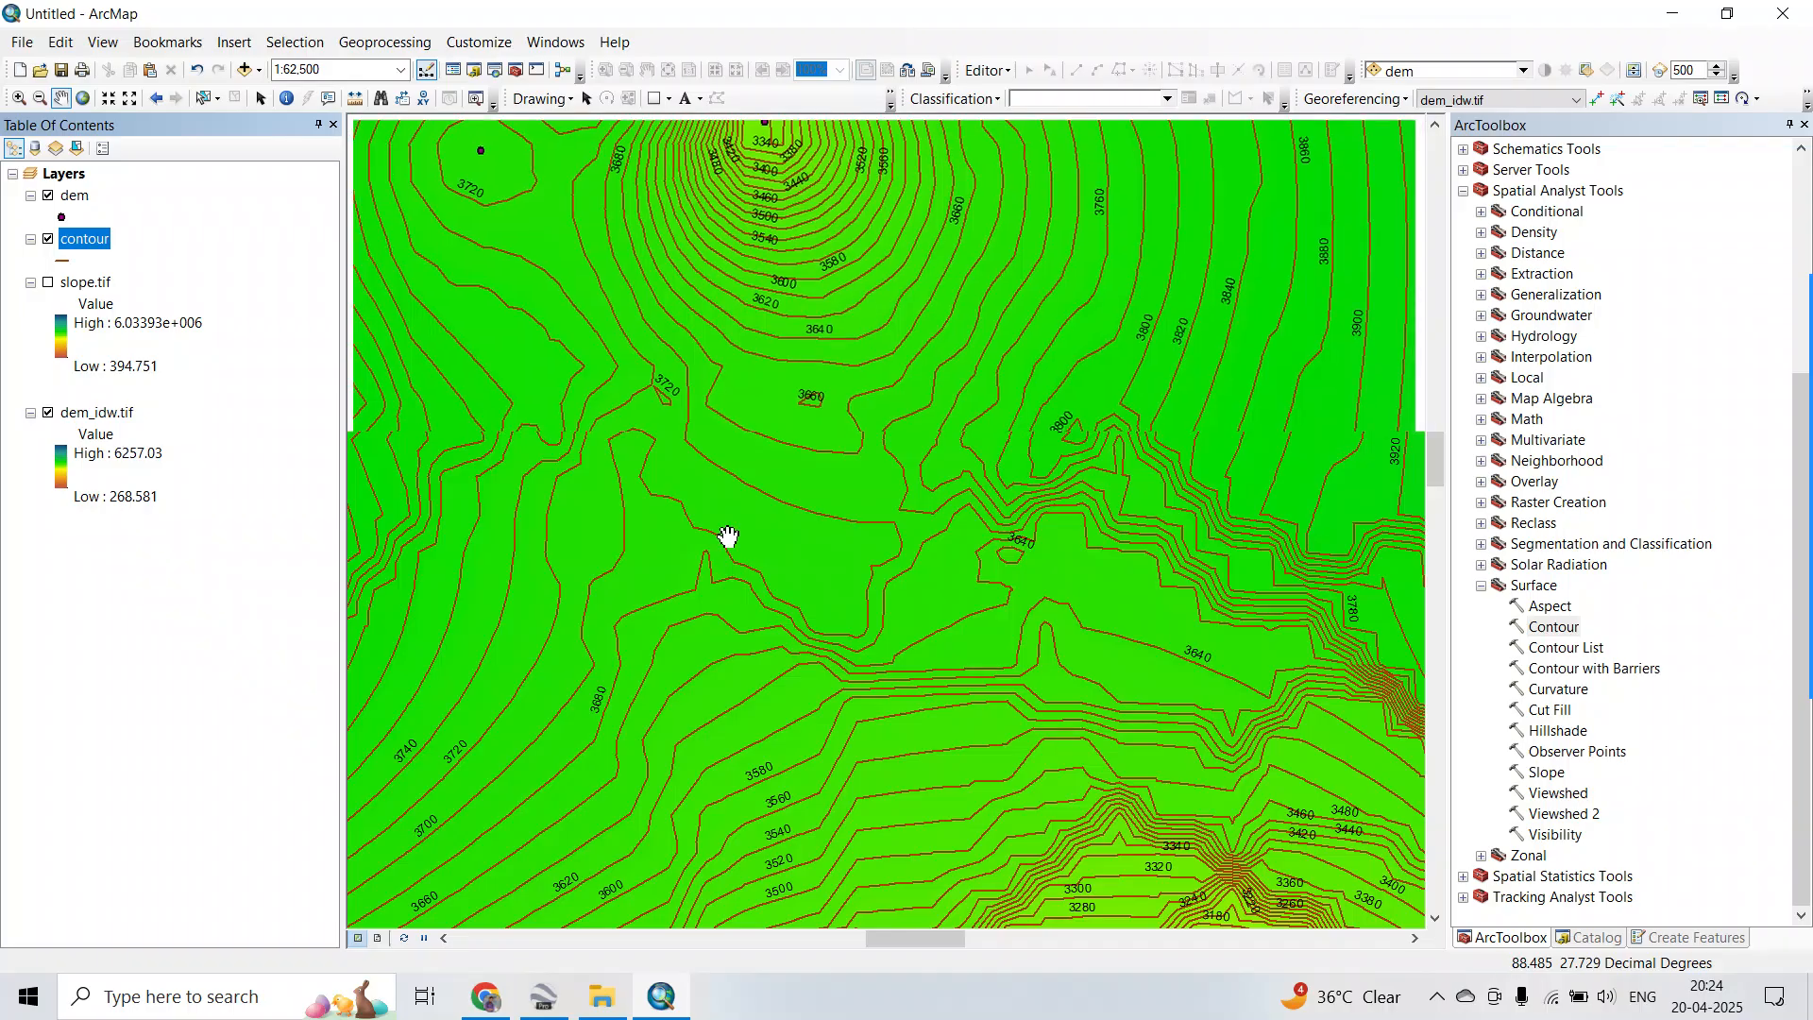
scroll(729, 536, up, 2)
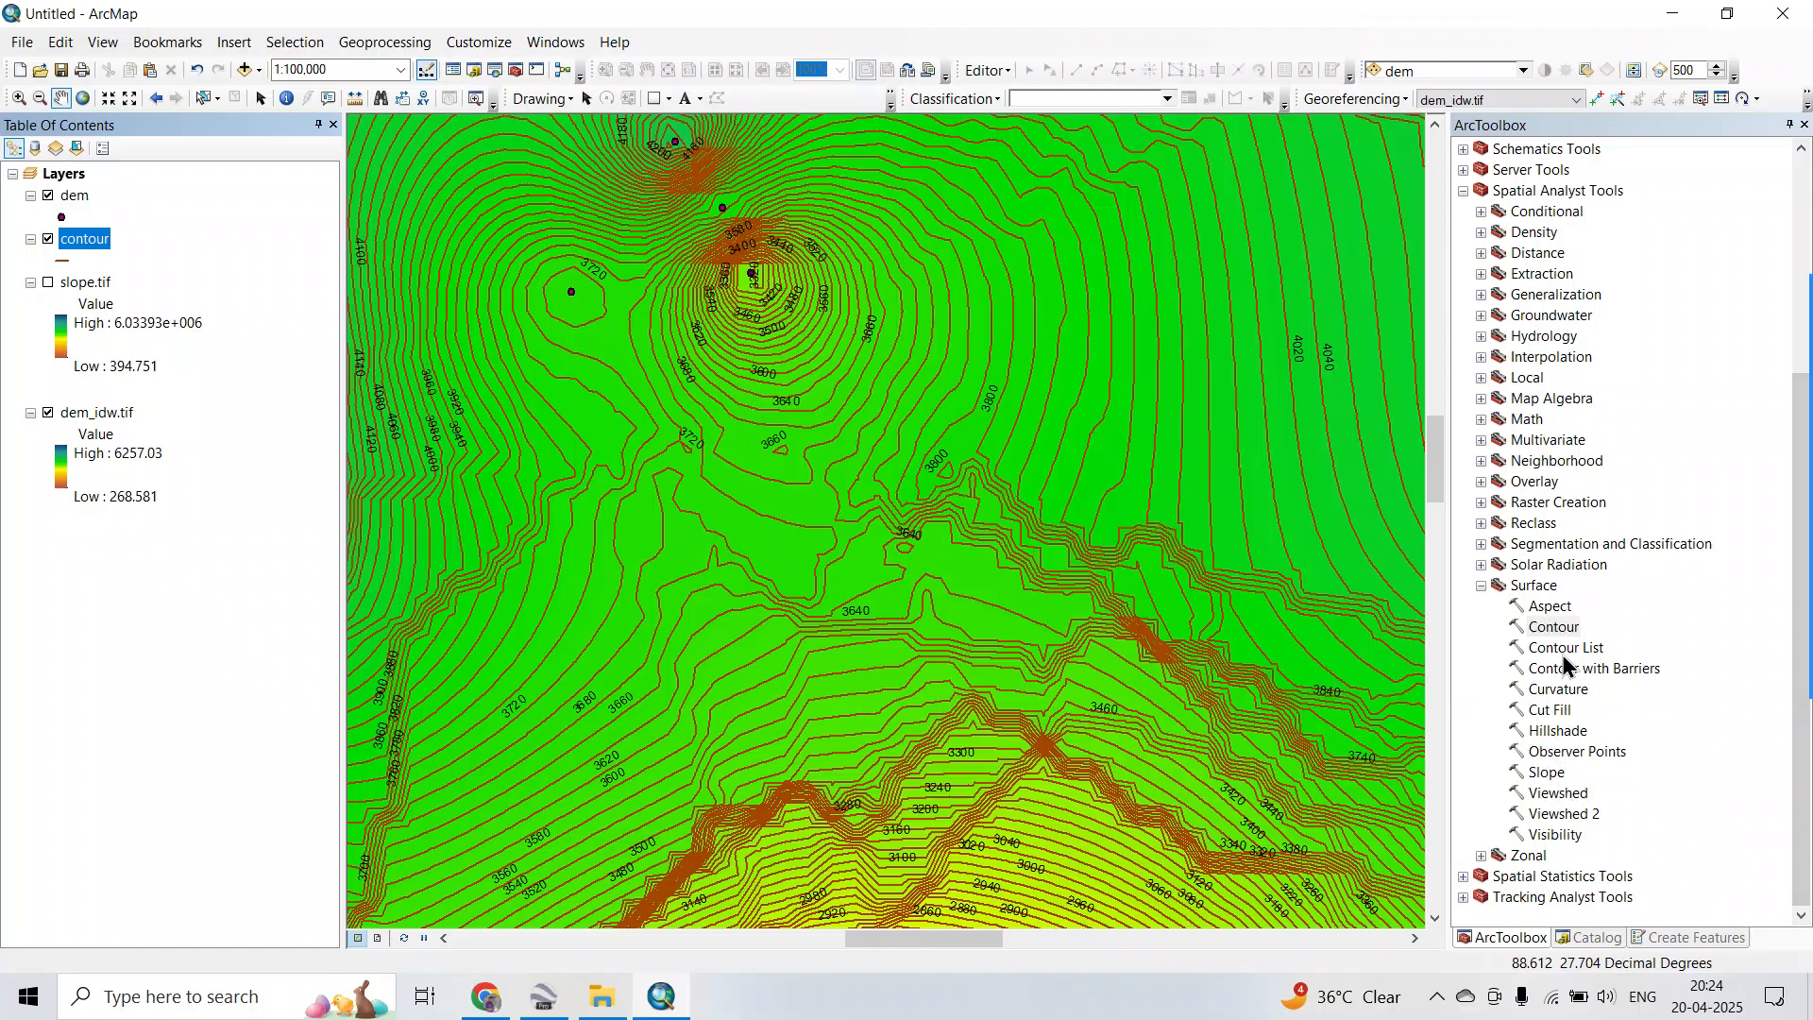
scroll(904, 560, down, 1)
scroll(901, 558, down, 3)
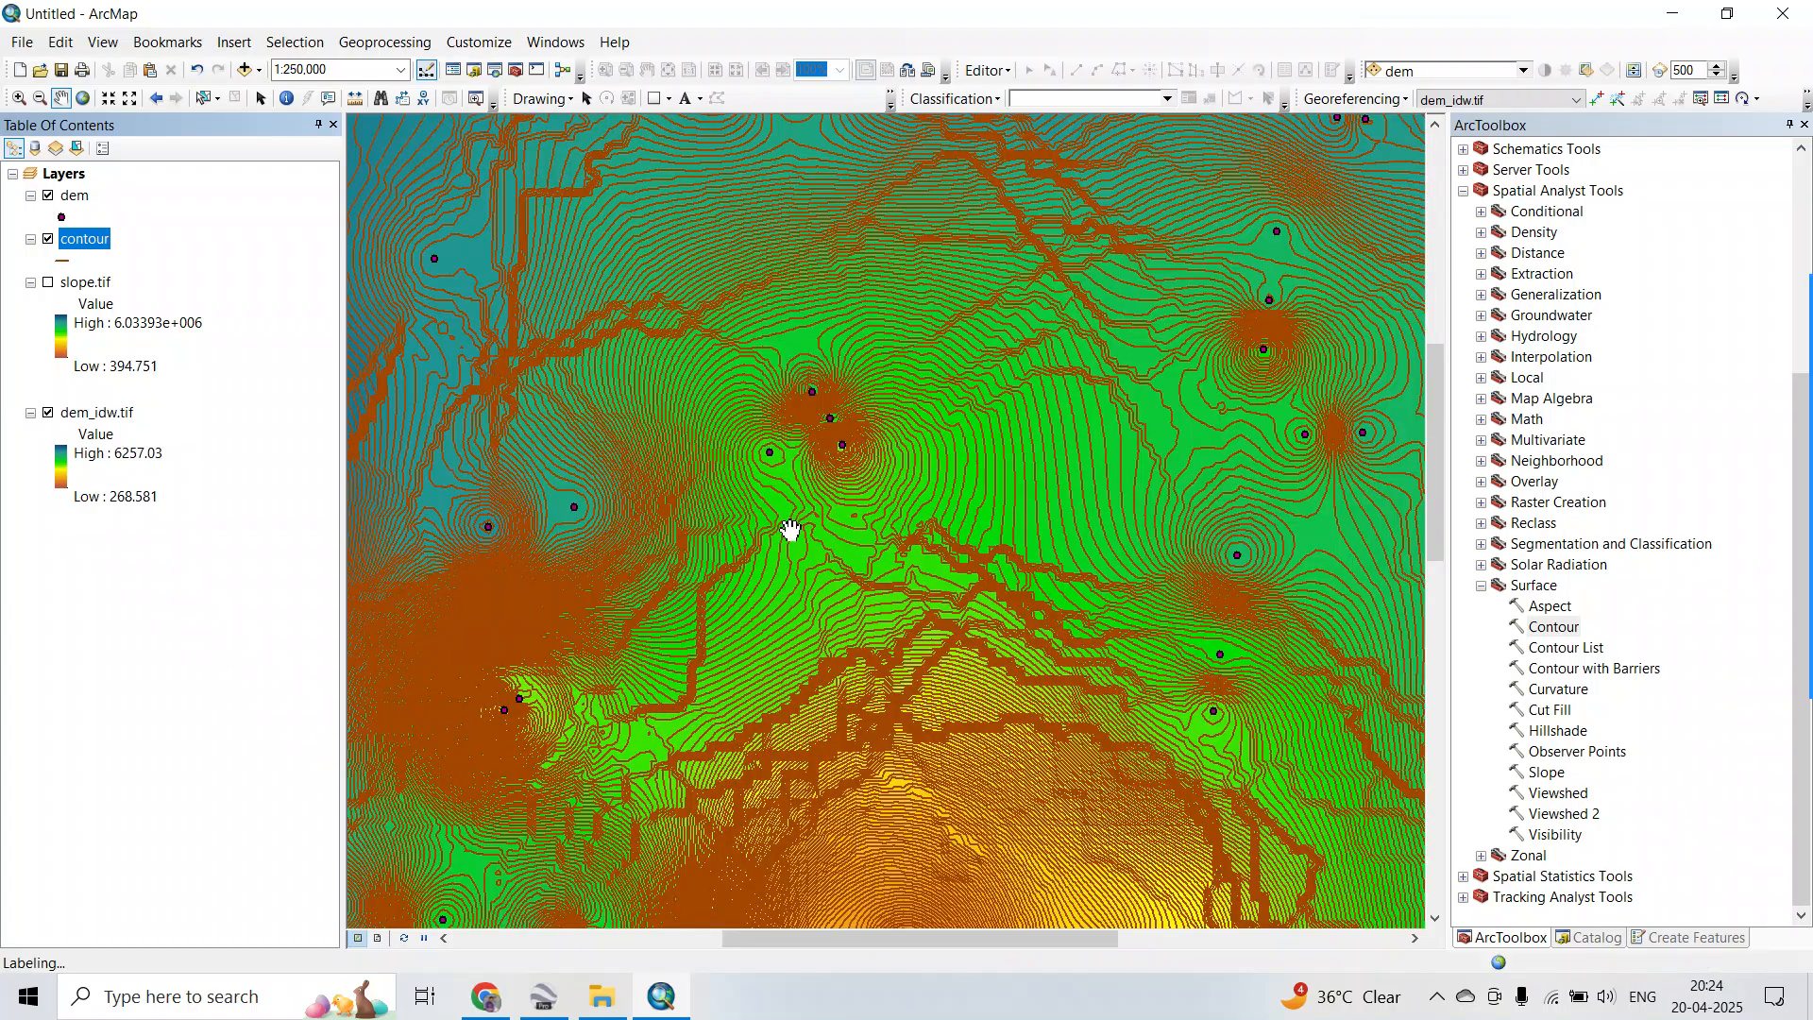
scroll(780, 480, up, 5)
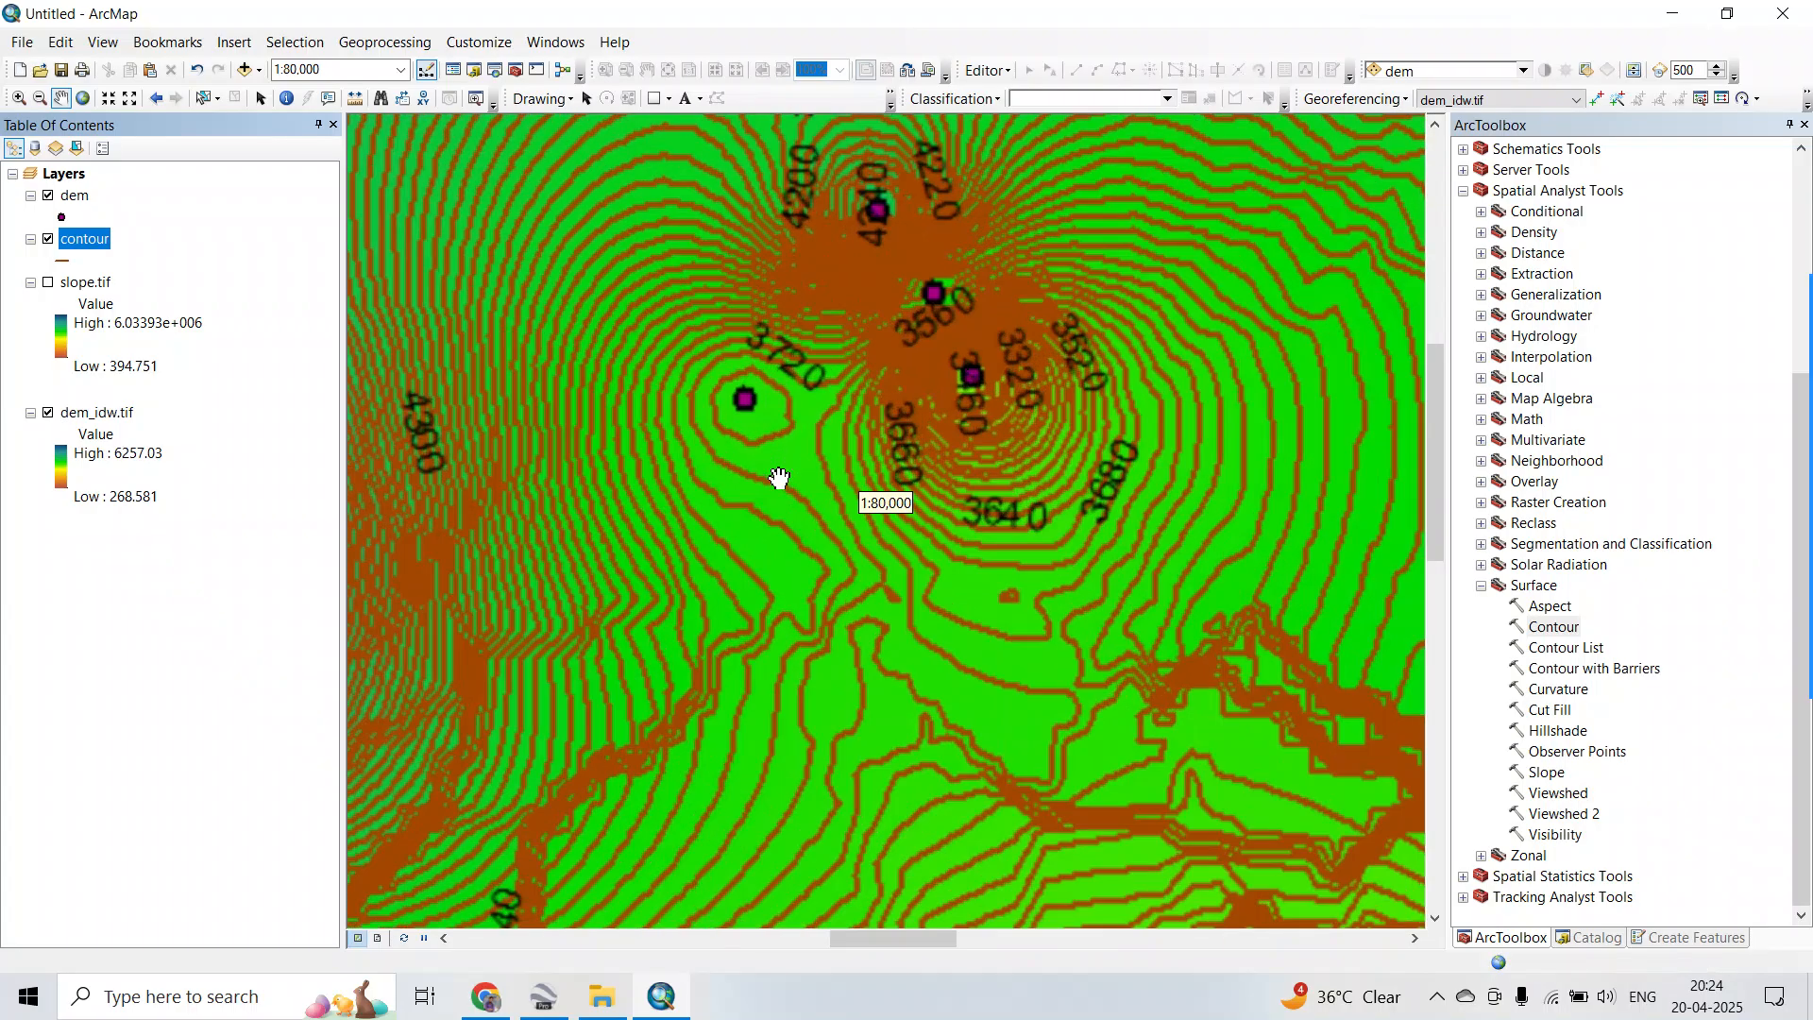
scroll(780, 480, up, 1)
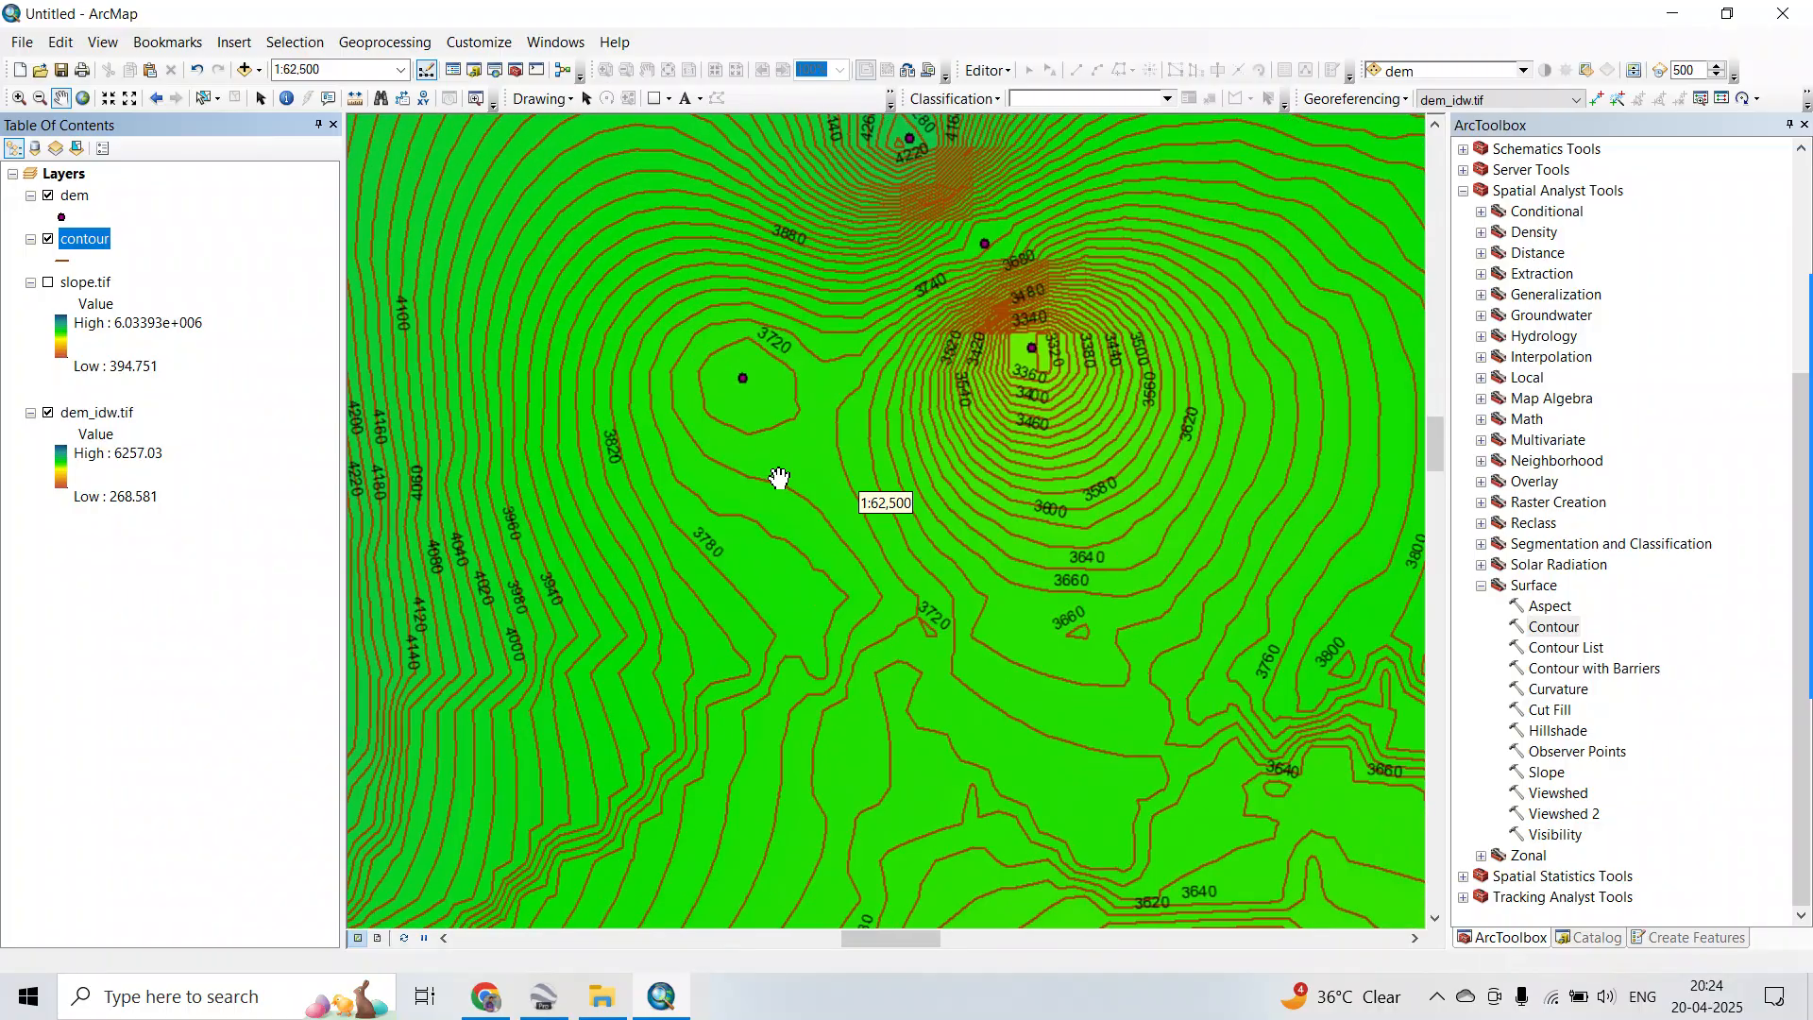
mouse_move(1804, 416)
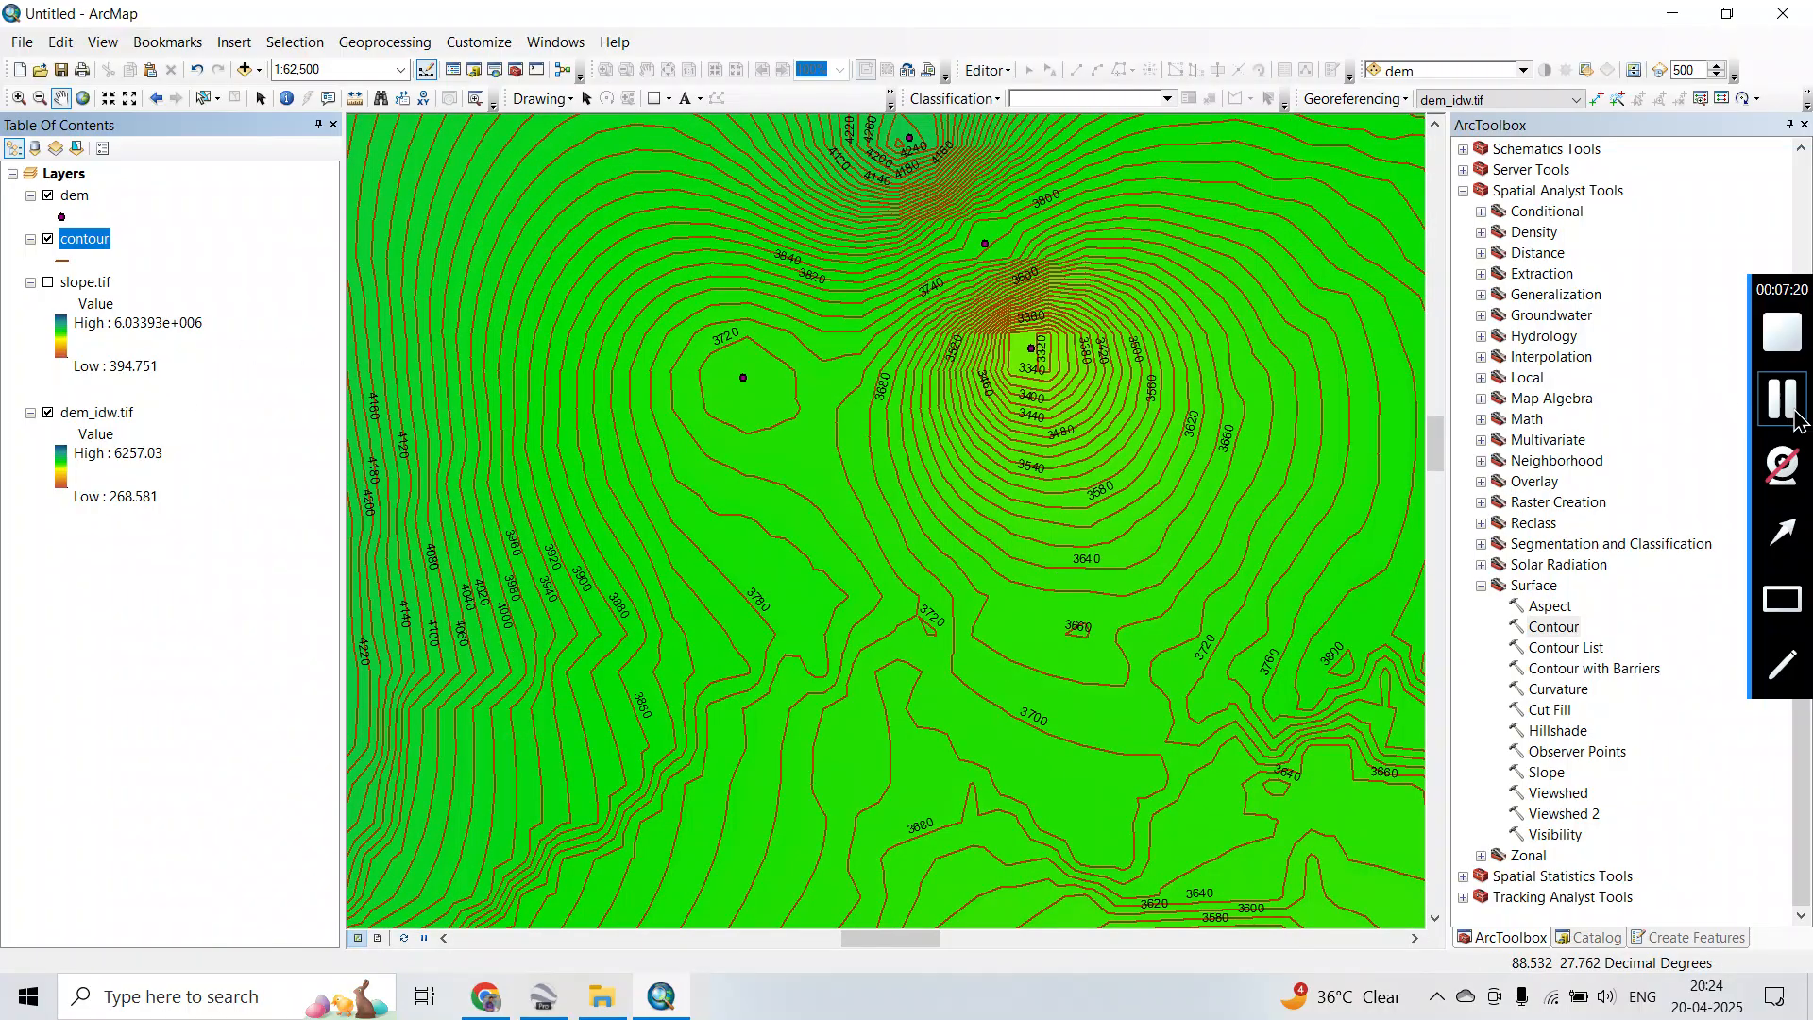